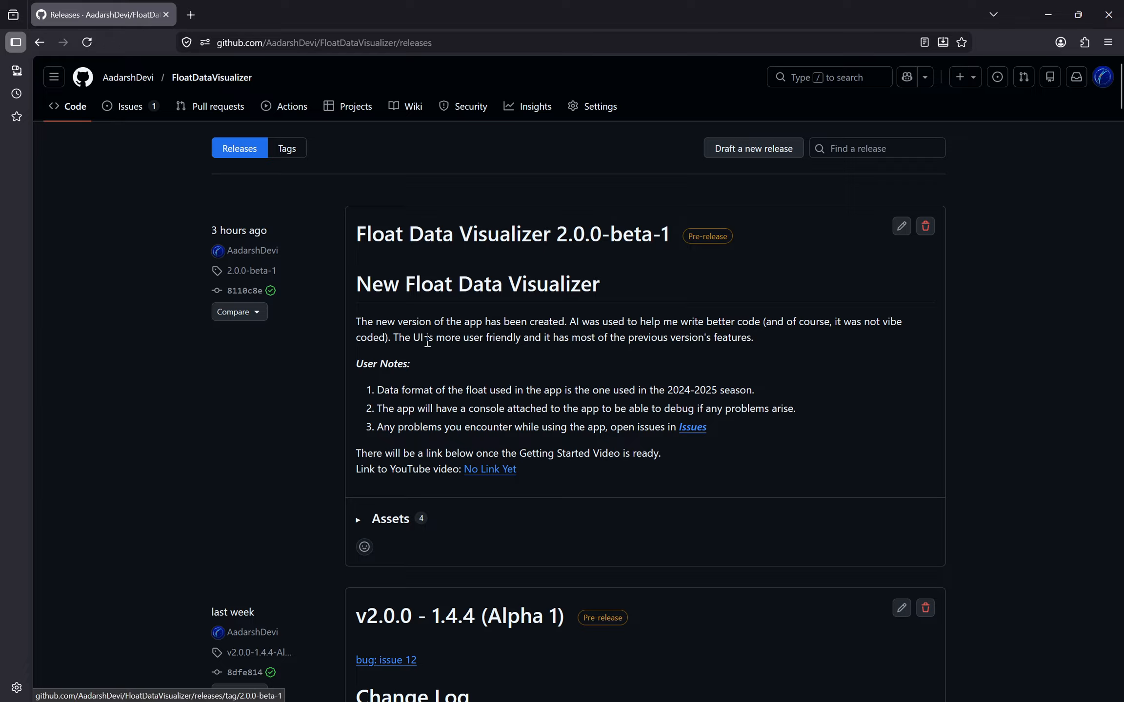
Step: Expand the assets of the Float Data Visualizer 2.0.0-beta-1 release and download the 103 MB Windows 11 ConsoleBundled MSI installer
{"action": "left_click", "coordinate": [358, 521]}
{"action": "scroll", "coordinate": [550, 391], "scroll_direction": "down", "scroll_amount": 3}
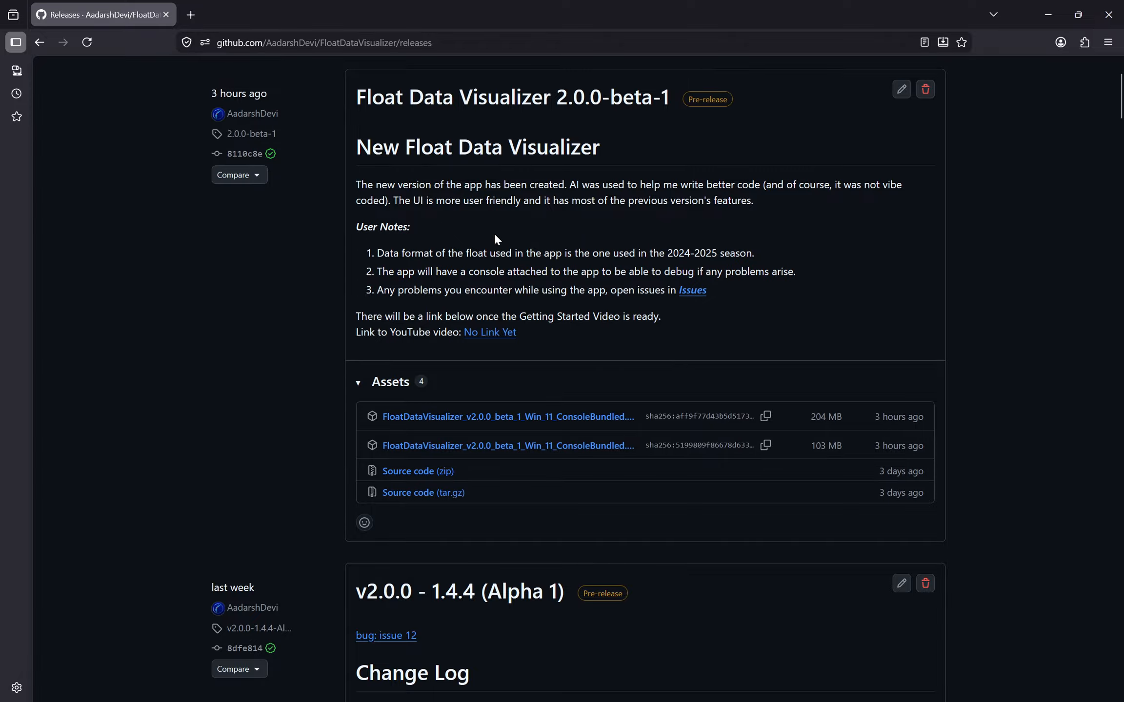
{"action": "left_click", "coordinate": [458, 40]}
{"action": "left_click", "coordinate": [293, 320]}
{"action": "scroll", "coordinate": [451, 257], "scroll_direction": "up", "scroll_amount": 3}
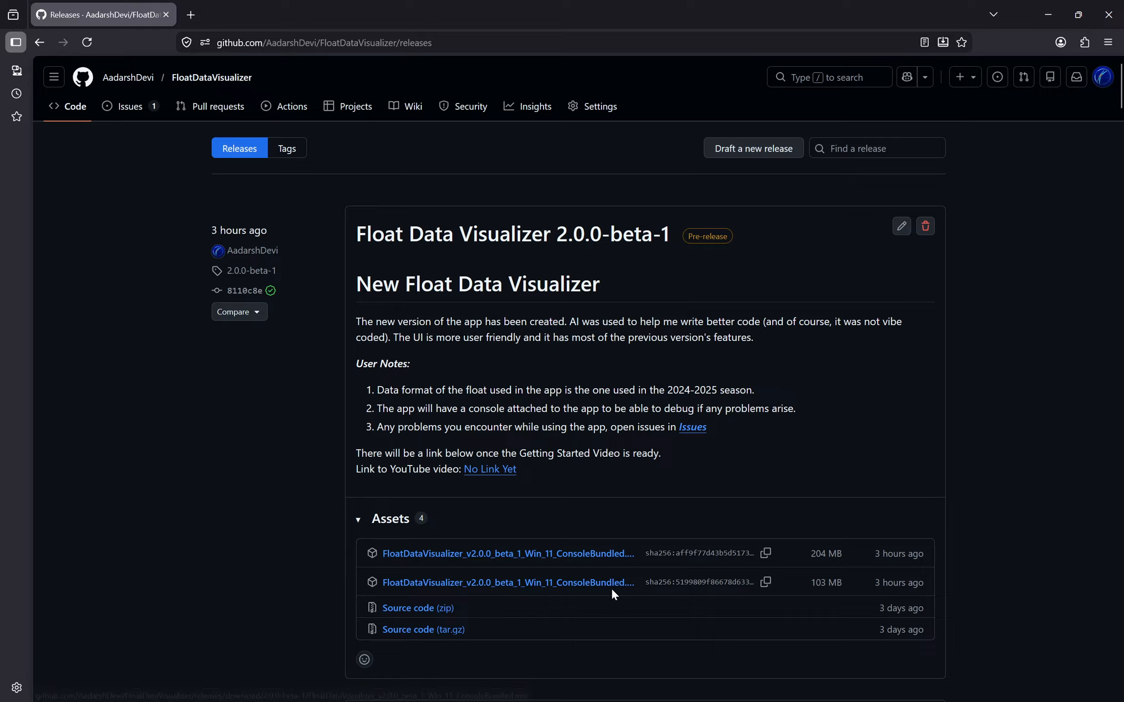
{"action": "key", "text": "ctrl+minus"}
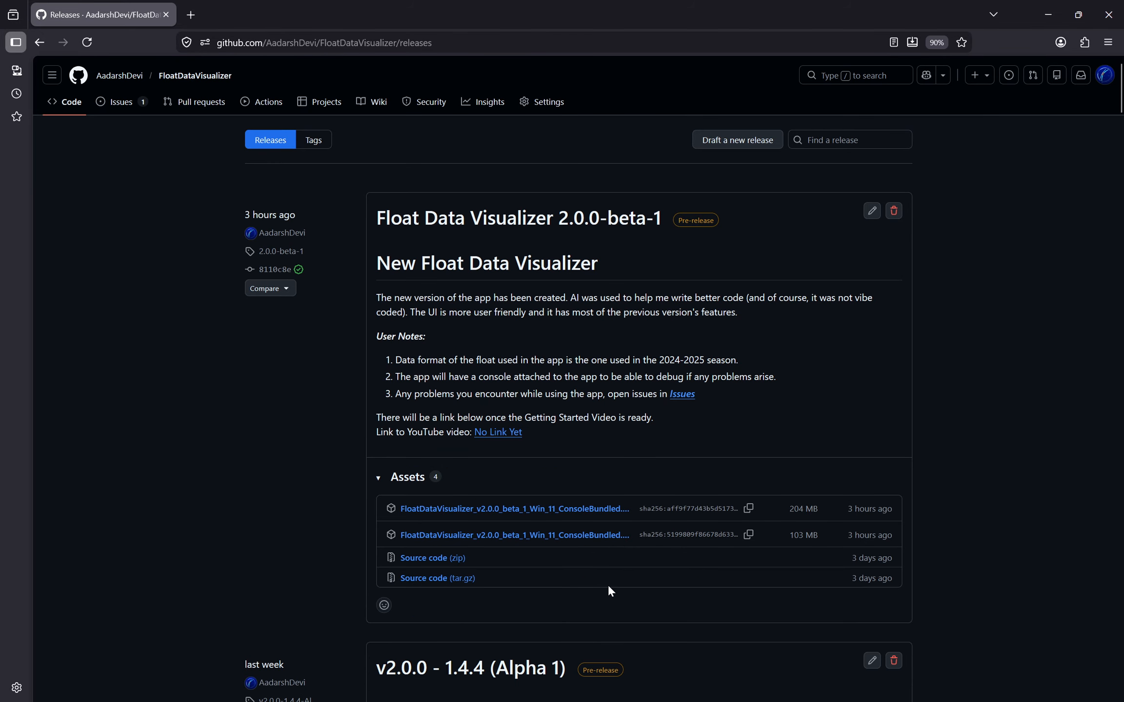
{"action": "key", "text": "ctrl+plus"}
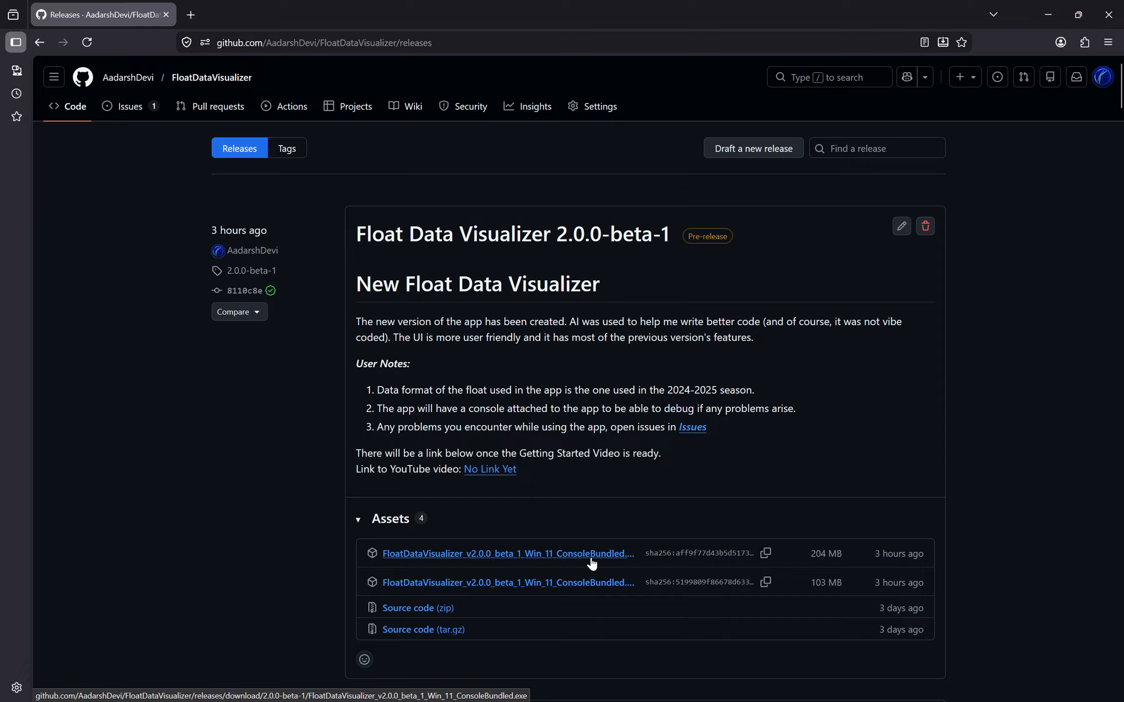
{"action": "left_click", "coordinate": [570, 583]}
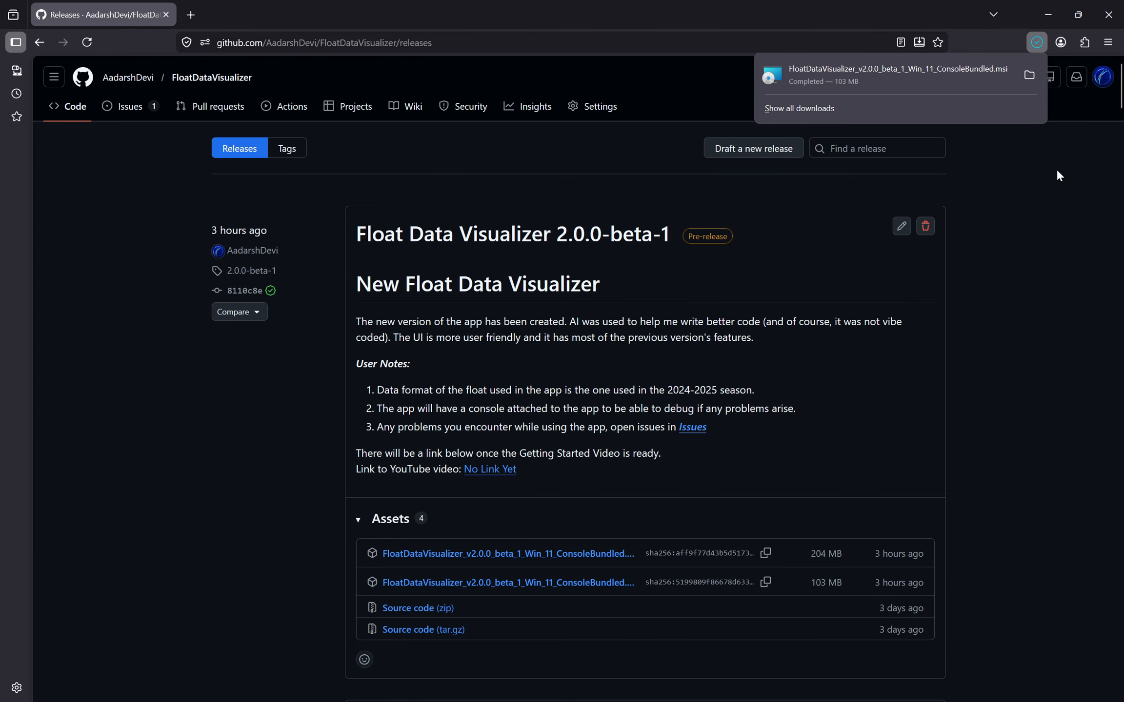
Step: Launch the downloaded MSI installer, accepting the executable file warning and allowing it to run past SmartScreen
{"action": "left_click", "coordinate": [946, 78]}
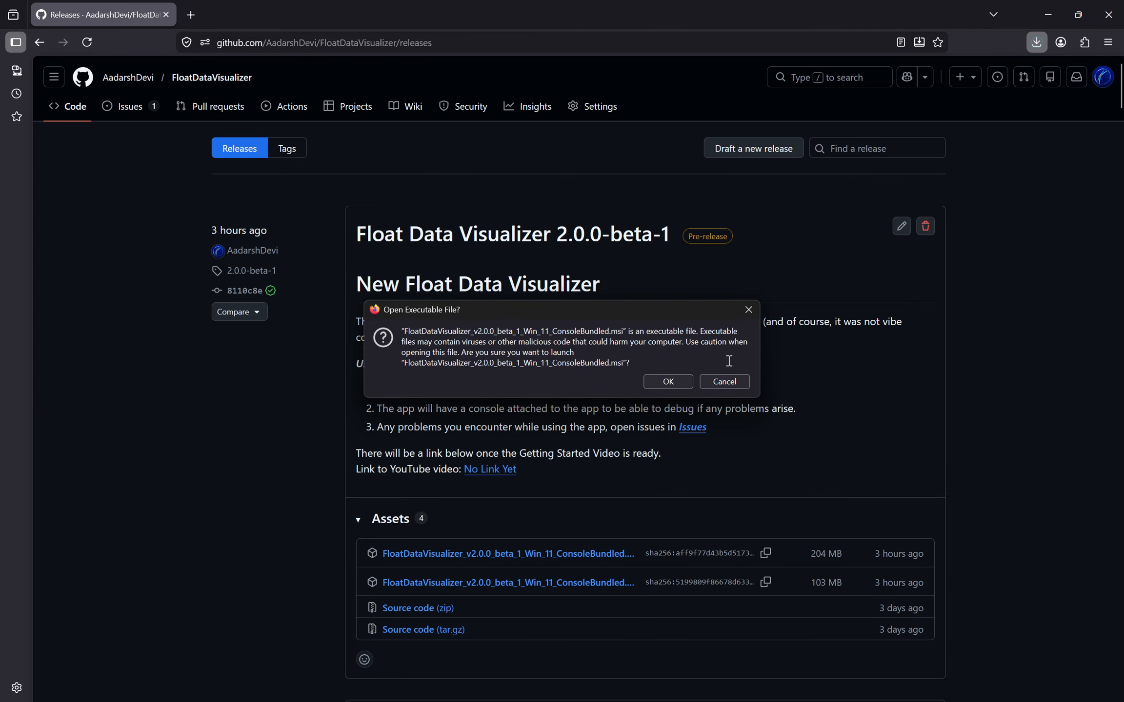
{"action": "left_click", "coordinate": [668, 381]}
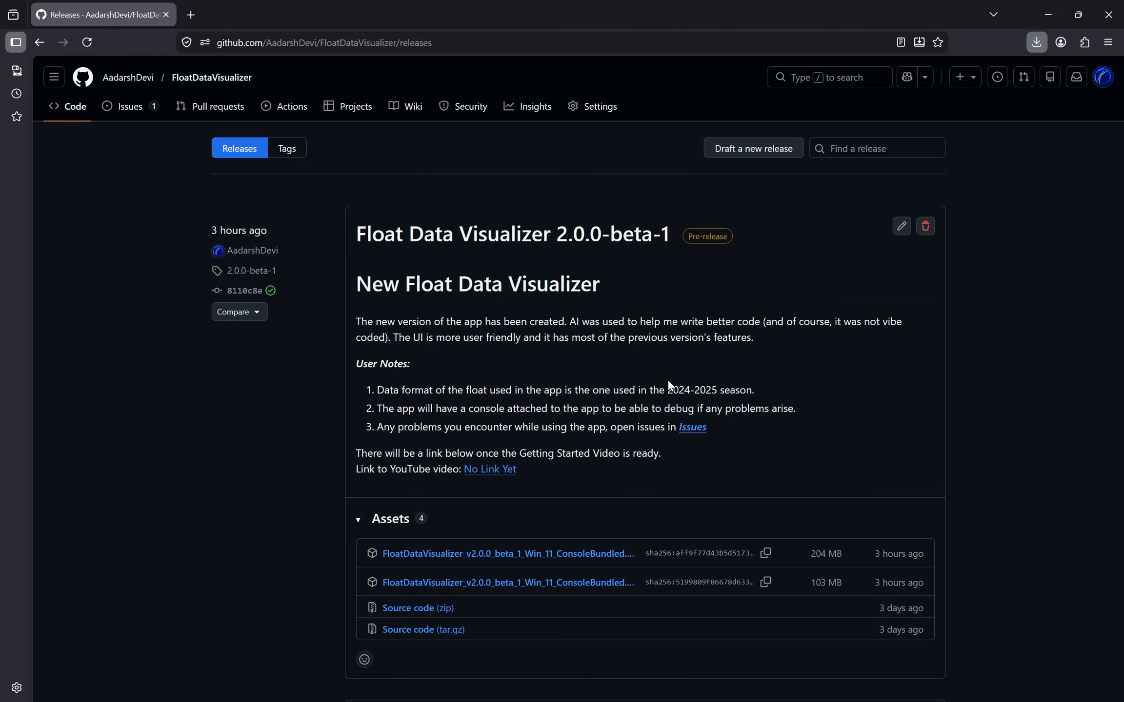
{"action": "left_click", "coordinate": [413, 263]}
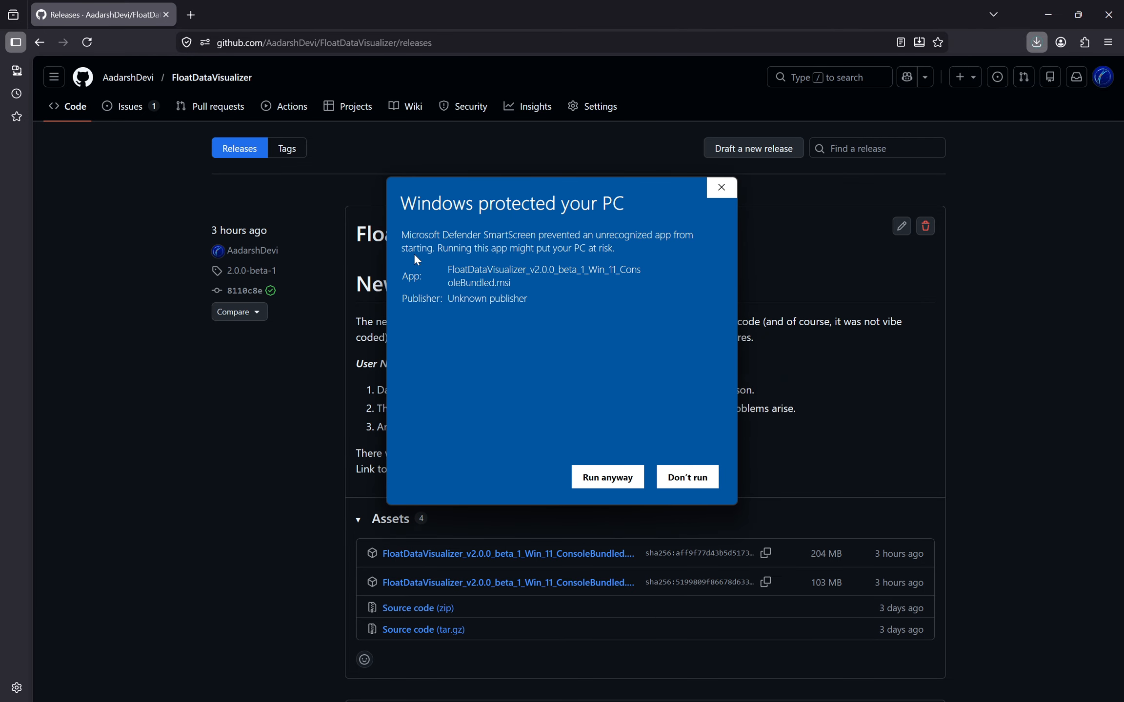
{"action": "left_click", "coordinate": [614, 479]}
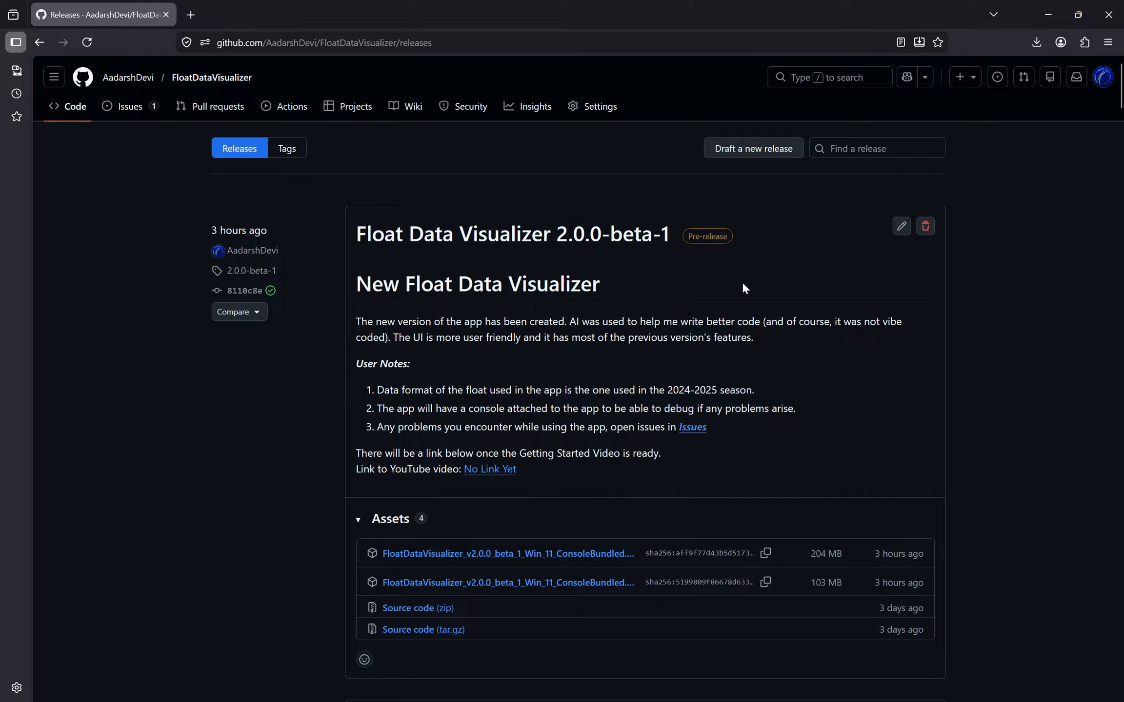
Step: Install FloatDataVisualizer 1.5.4-beta into the default destination folder and close the setup wizard
{"action": "mouse_move", "coordinate": [108, 685]}
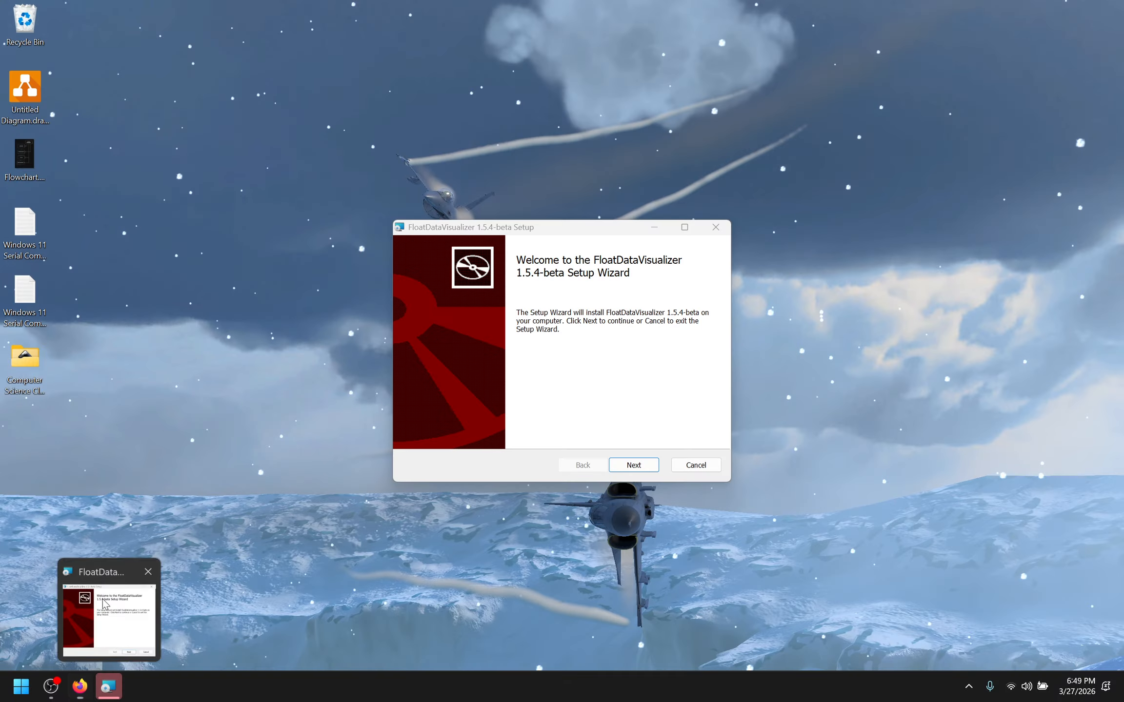
{"action": "left_click", "coordinate": [104, 603]}
{"action": "left_click_drag", "start_coordinate": [560, 230], "coordinate": [477, 237]}
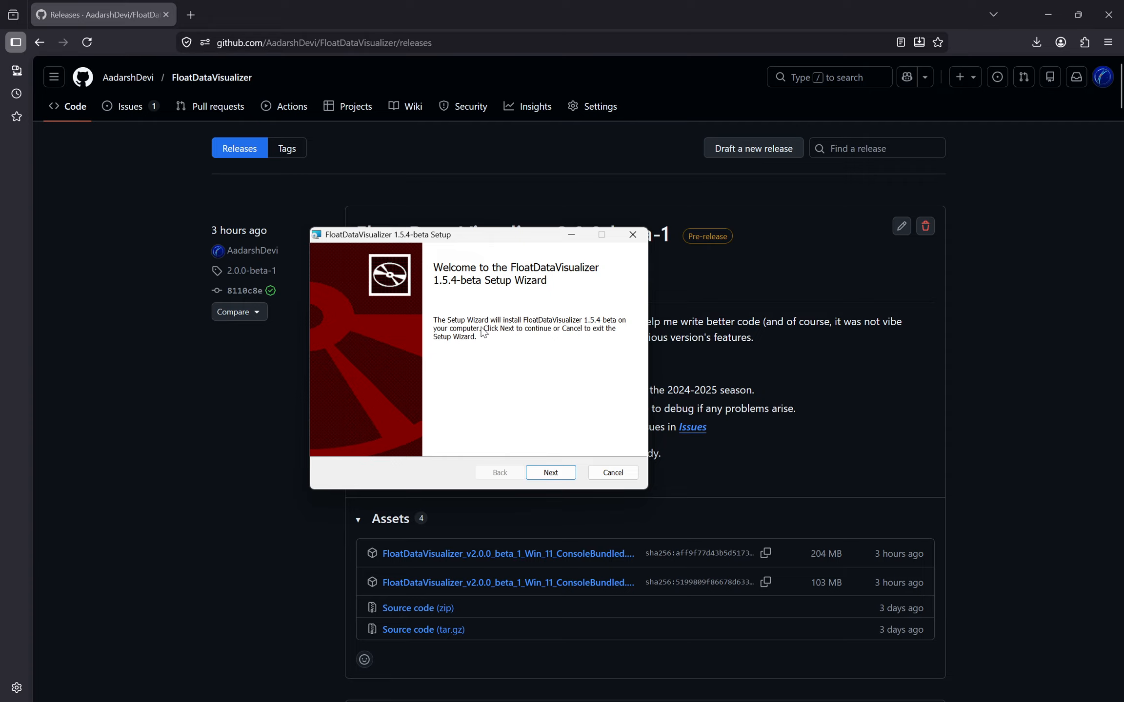
{"action": "left_click", "coordinate": [546, 473]}
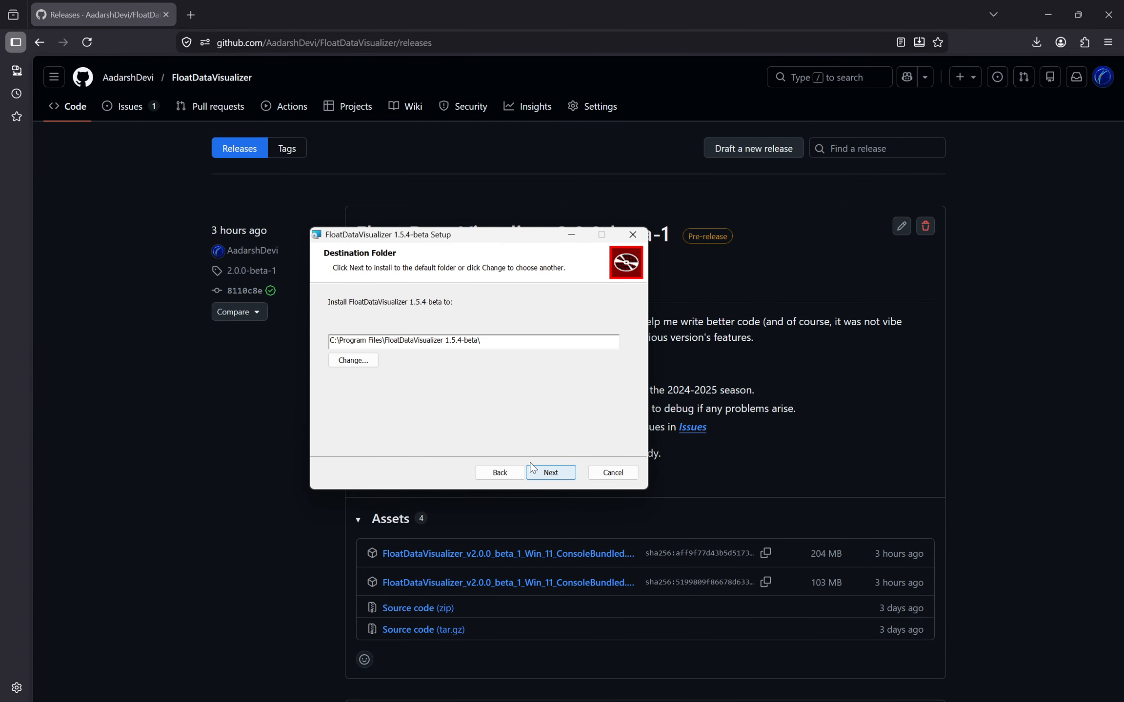
{"action": "left_click_drag", "start_coordinate": [480, 340], "coordinate": [318, 334]}
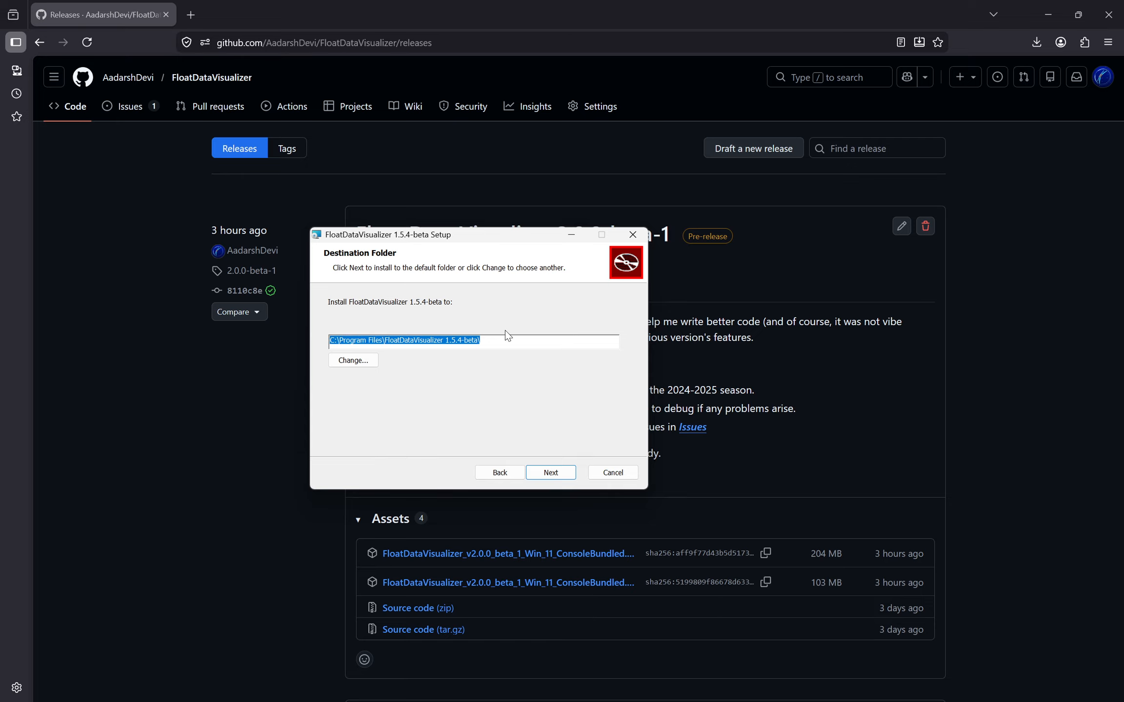
{"action": "left_click", "coordinate": [550, 473]}
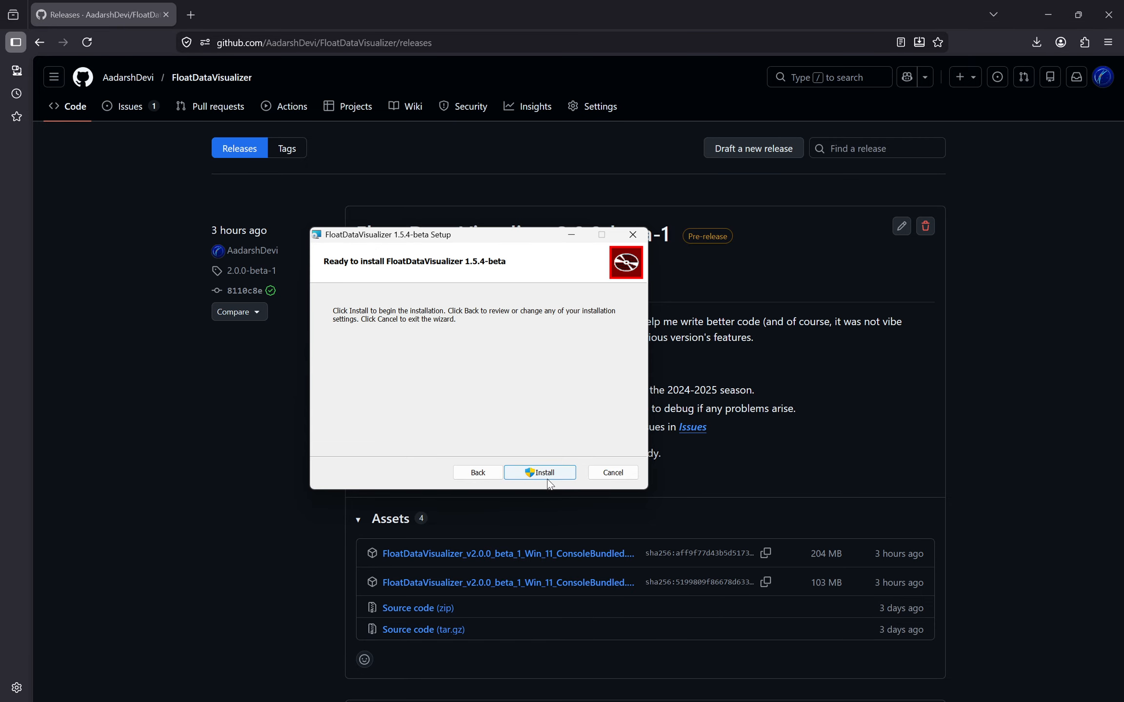
{"action": "left_click", "coordinate": [548, 475]}
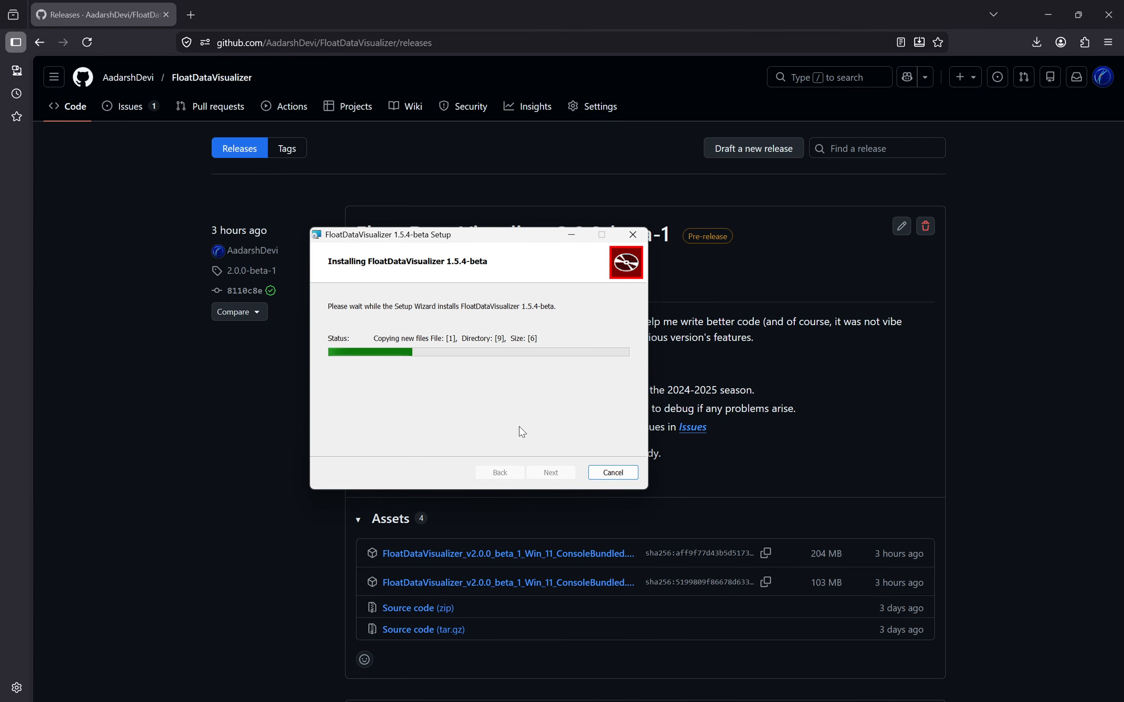
{"action": "left_click", "coordinate": [545, 468]}
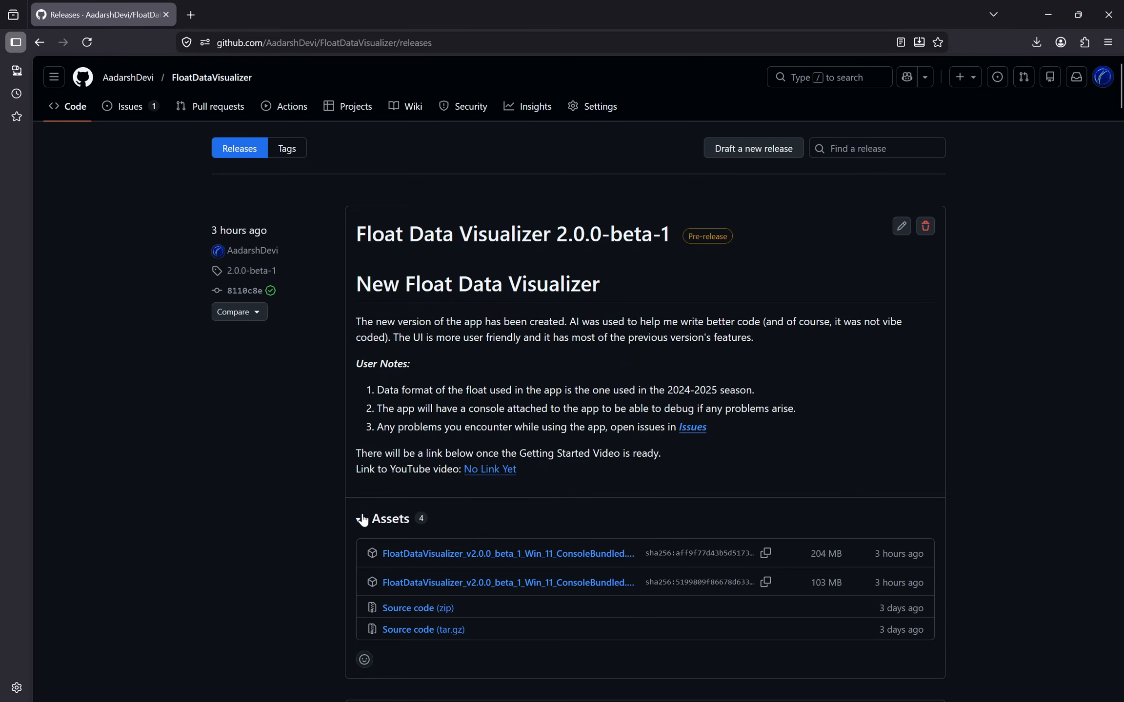
Step: Search Windows for "floatdatavisualizer", launch FloatDataVisualizer 1.5.4-beta and move its window slightly lower
{"action": "key", "text": "super"}
{"action": "type", "text": "floa"}
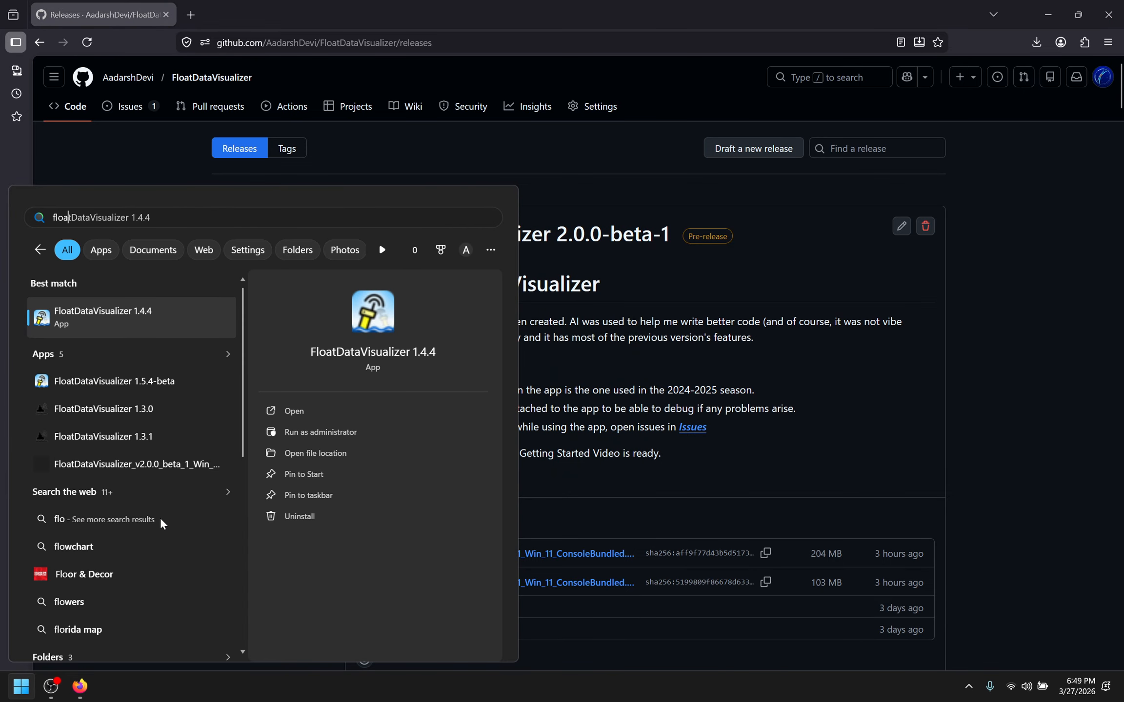
{"action": "type", "text": "t d"}
{"action": "key", "text": "BackSpace"}
{"action": "key", "text": "BackSpace"}
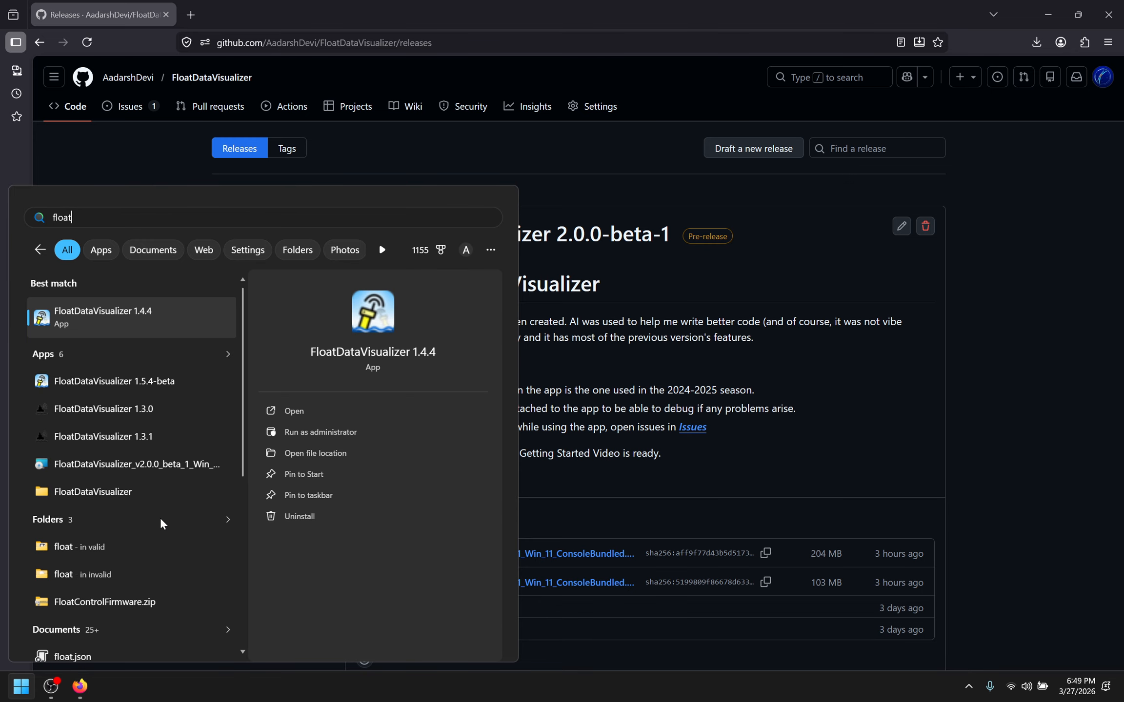
{"action": "type", "text": "data"}
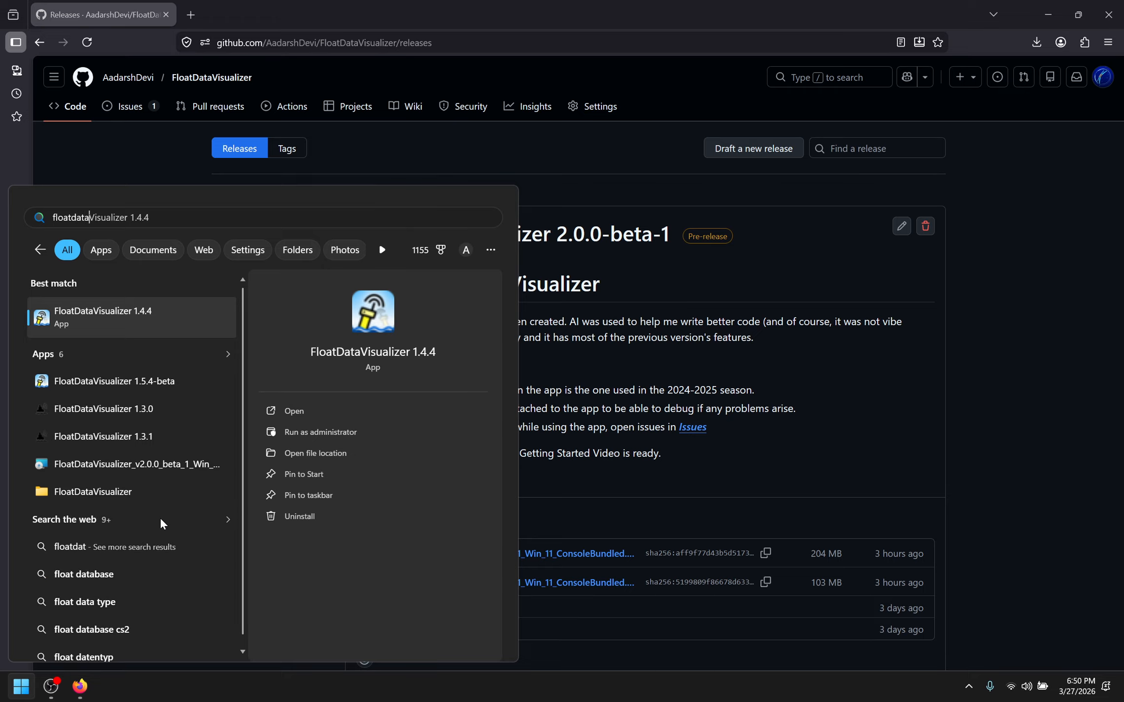
{"action": "type", "text": "visualizer"}
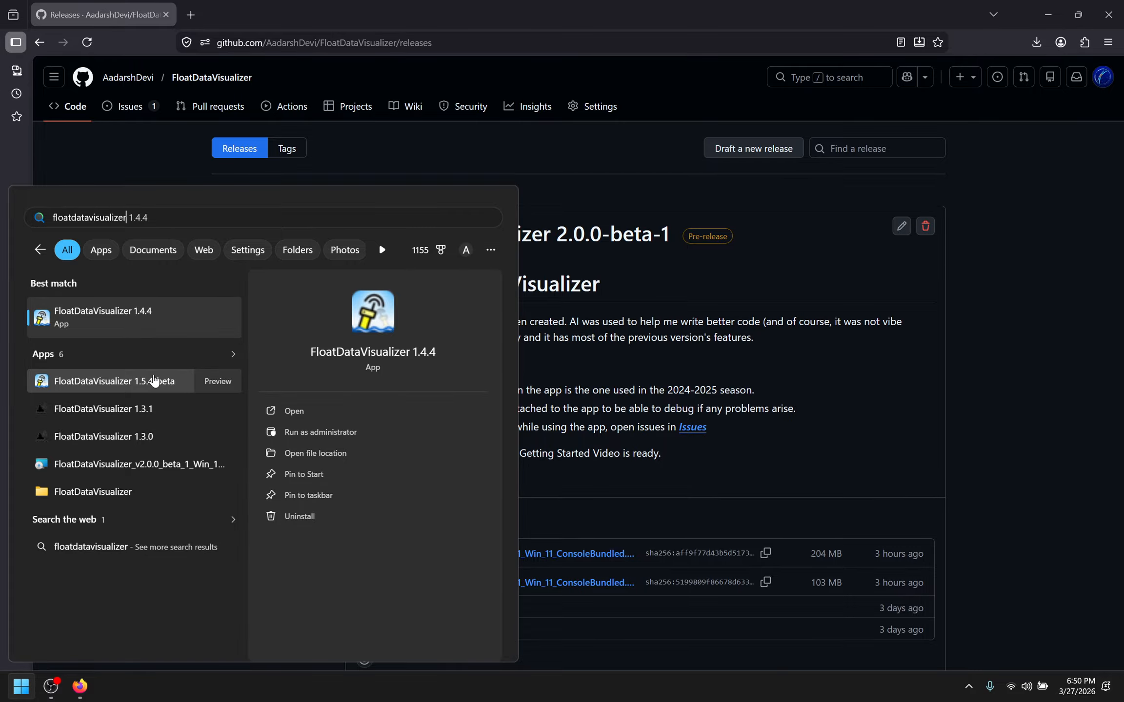
{"action": "left_click", "coordinate": [146, 376]}
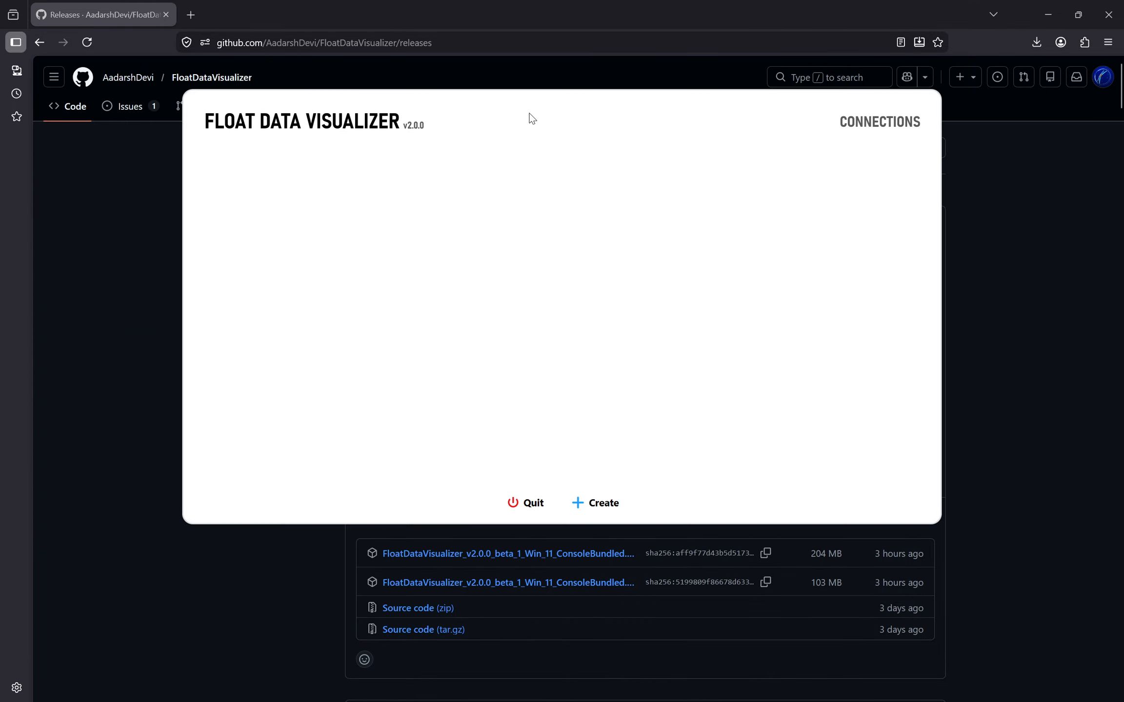
{"action": "left_click_drag", "start_coordinate": [532, 118], "coordinate": [515, 180]}
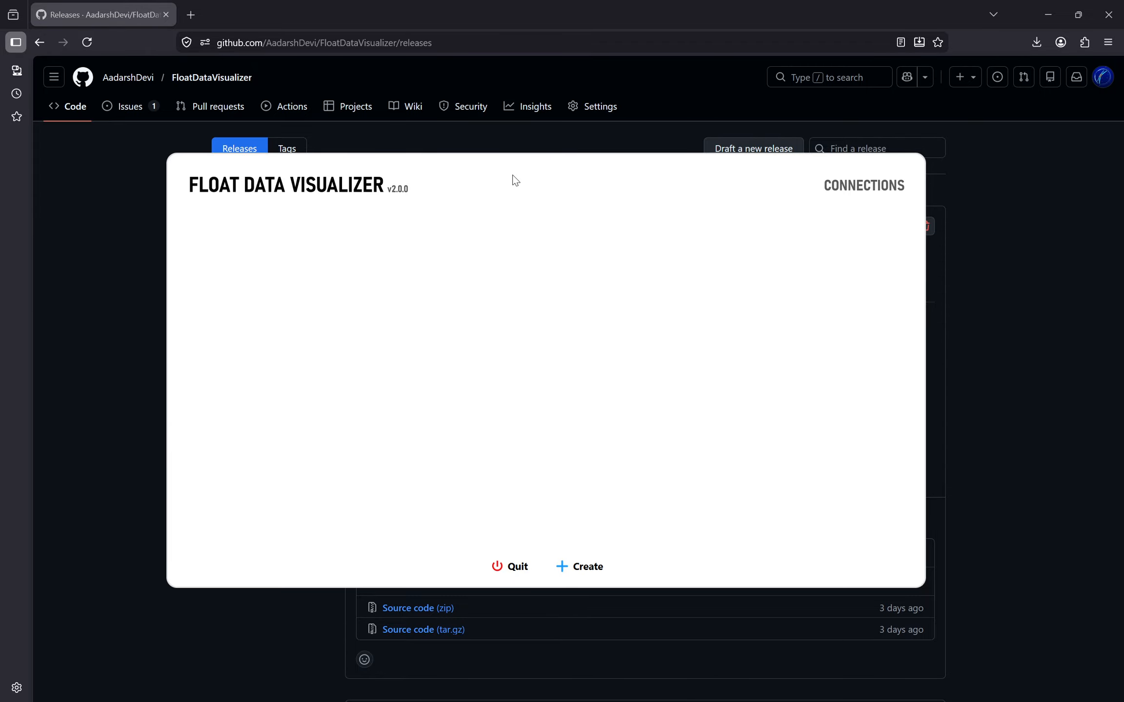
Step: Open File Explorer and show the contents of the Artic (C:) drive
{"action": "left_click", "coordinate": [21, 686]}
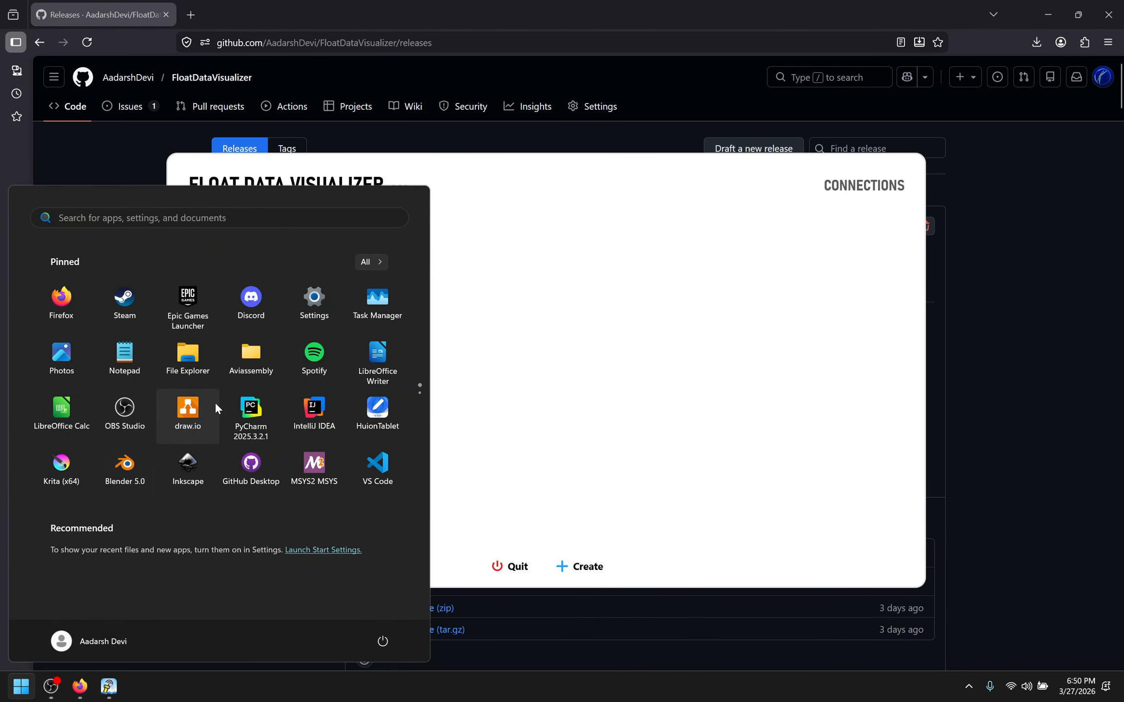
{"action": "left_click", "coordinate": [190, 357]}
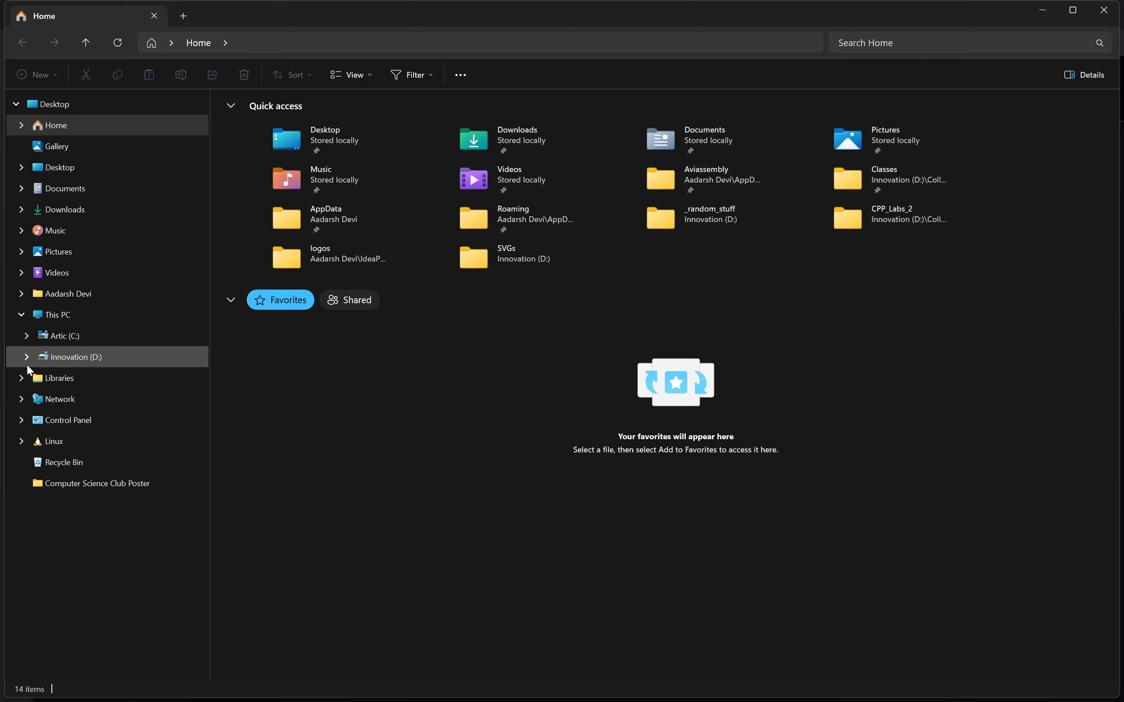
{"action": "left_click", "coordinate": [26, 339]}
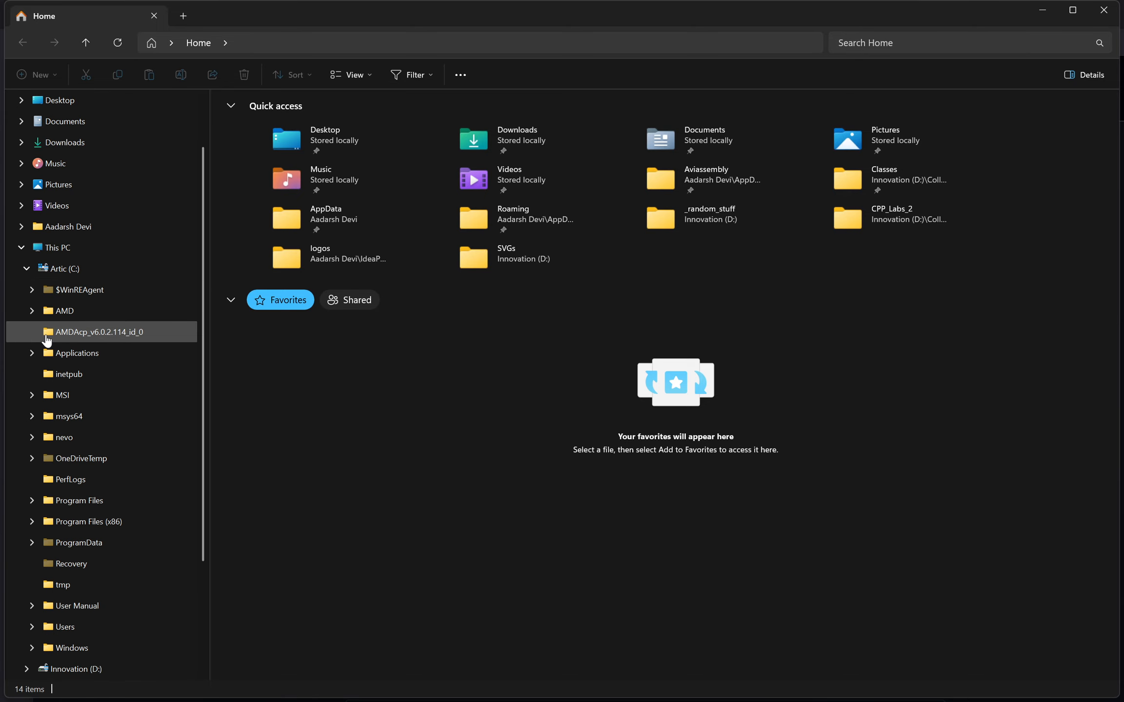
{"action": "scroll", "coordinate": [39, 414], "scroll_direction": "down", "scroll_amount": 1}
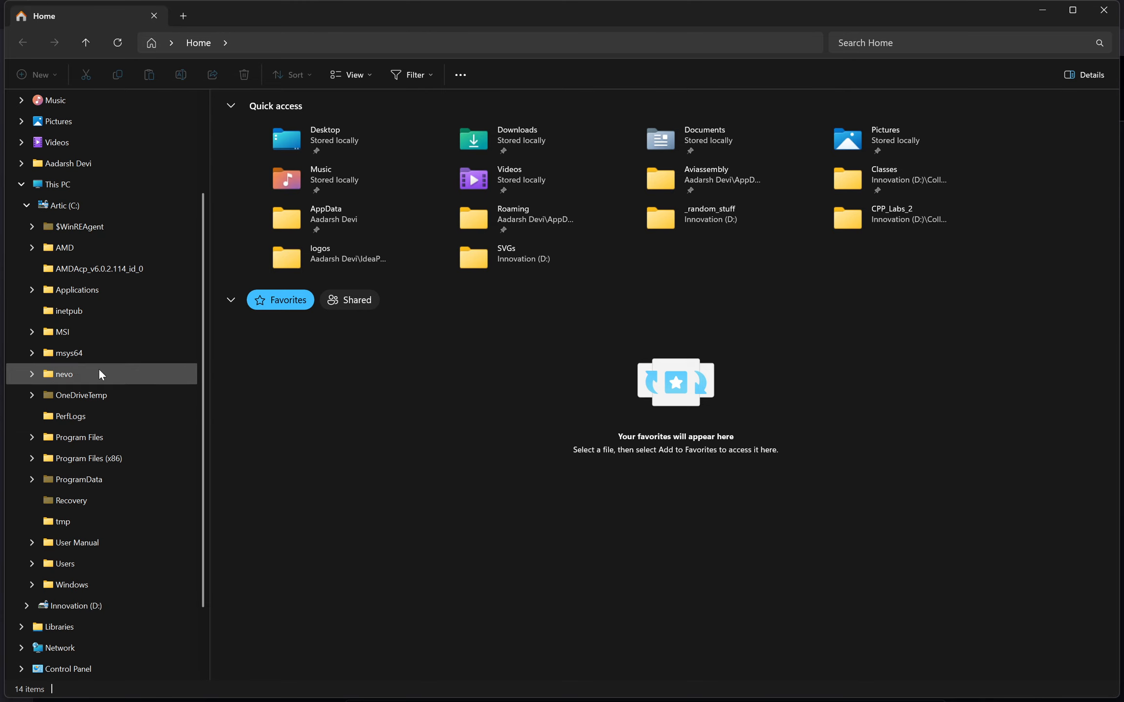
{"action": "scroll", "coordinate": [39, 195], "scroll_direction": "up", "scroll_amount": 2}
{"action": "scroll", "coordinate": [73, 253], "scroll_direction": "down", "scroll_amount": 2}
{"action": "scroll", "coordinate": [83, 361], "scroll_direction": "up", "scroll_amount": 2}
{"action": "left_click", "coordinate": [65, 337]}
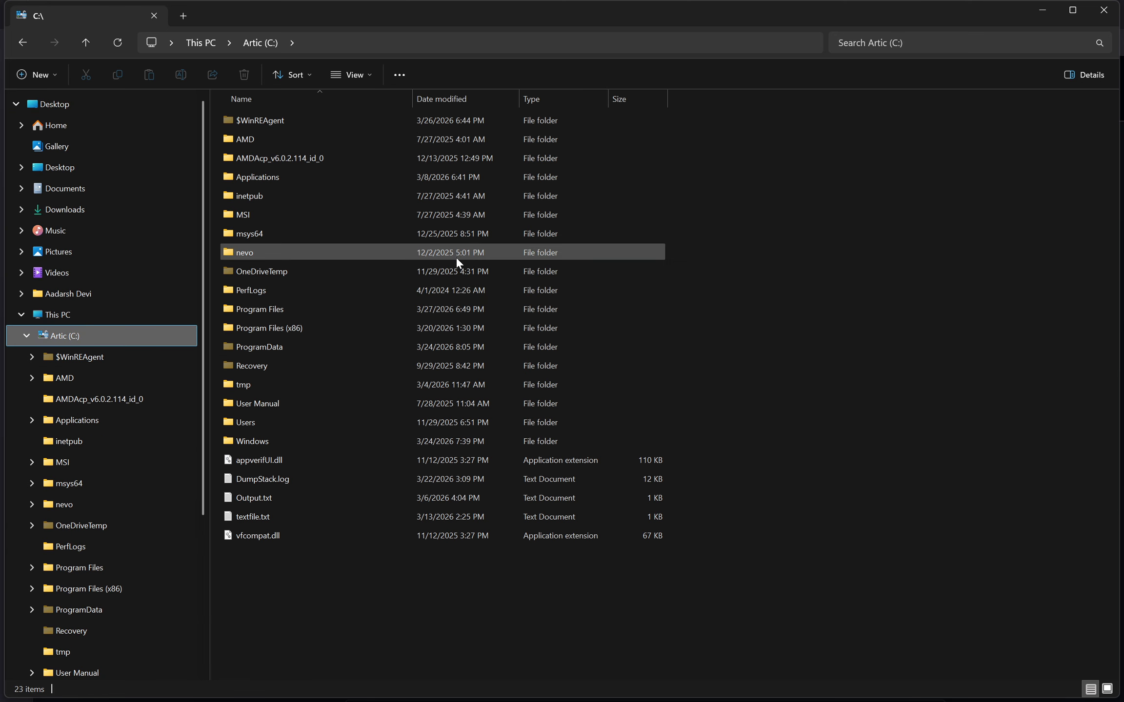
Step: Go to the IdeaProjects folder inside the personal user folder under Users
{"action": "double_click", "coordinate": [275, 422]}
{"action": "double_click", "coordinate": [282, 119]}
{"action": "scroll", "coordinate": [319, 392], "scroll_direction": "down", "scroll_amount": 3}
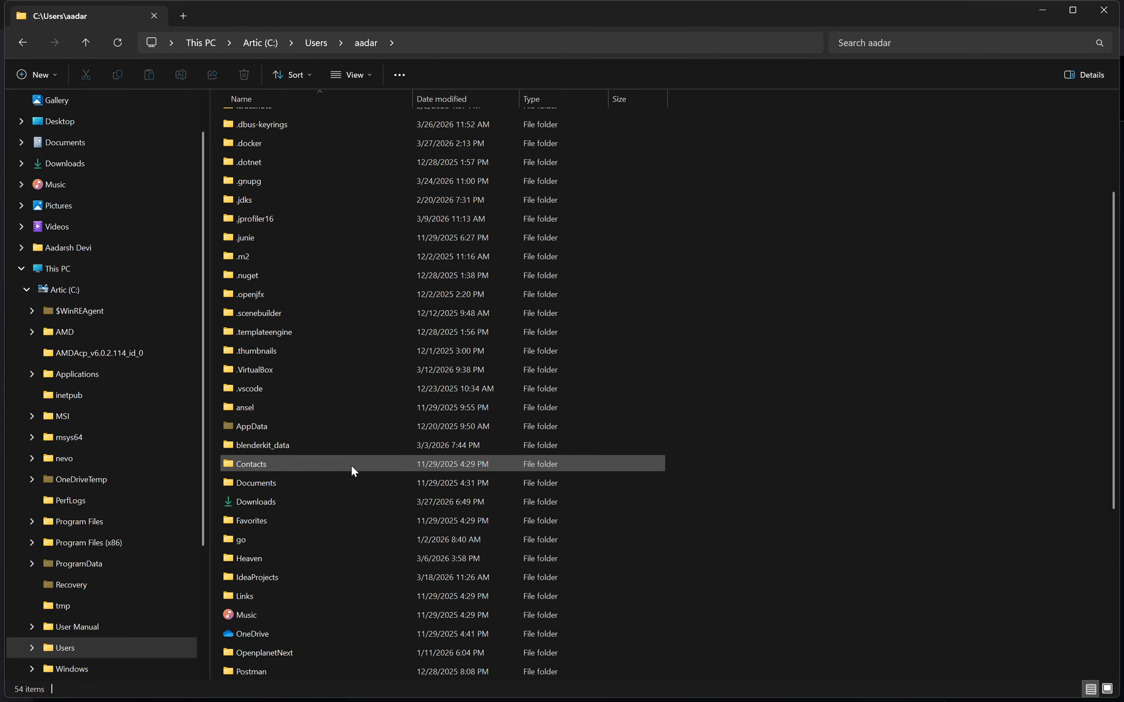
{"action": "scroll", "coordinate": [336, 526], "scroll_direction": "down", "scroll_amount": 2}
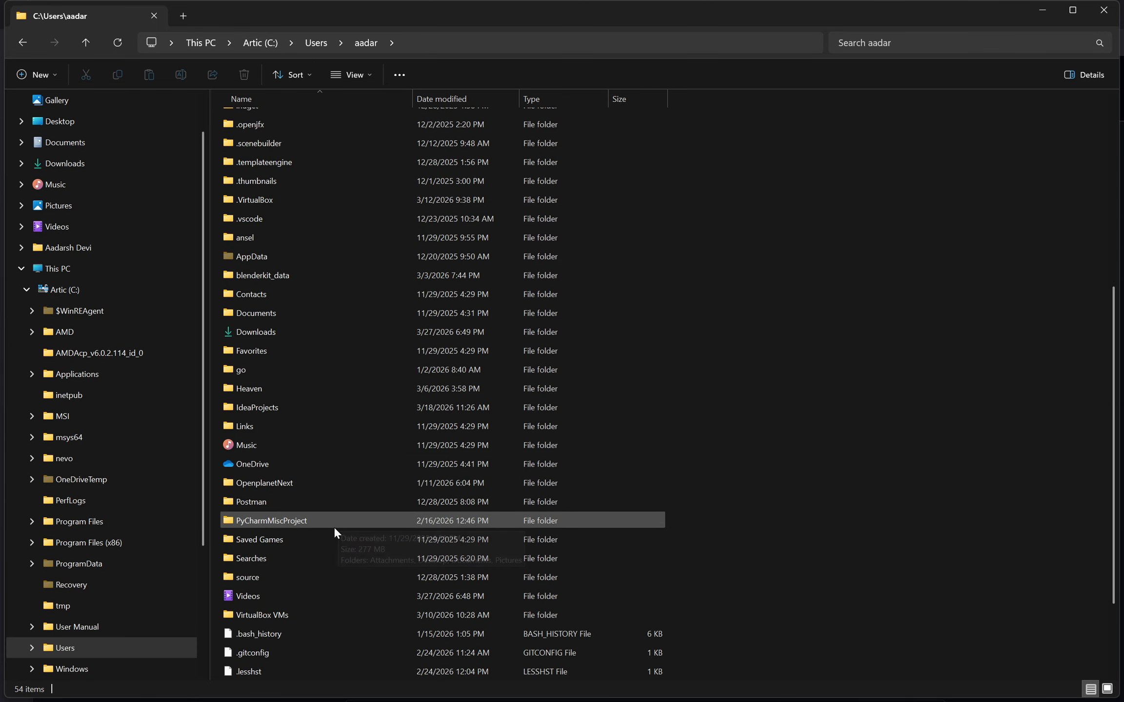
{"action": "double_click", "coordinate": [286, 403]}
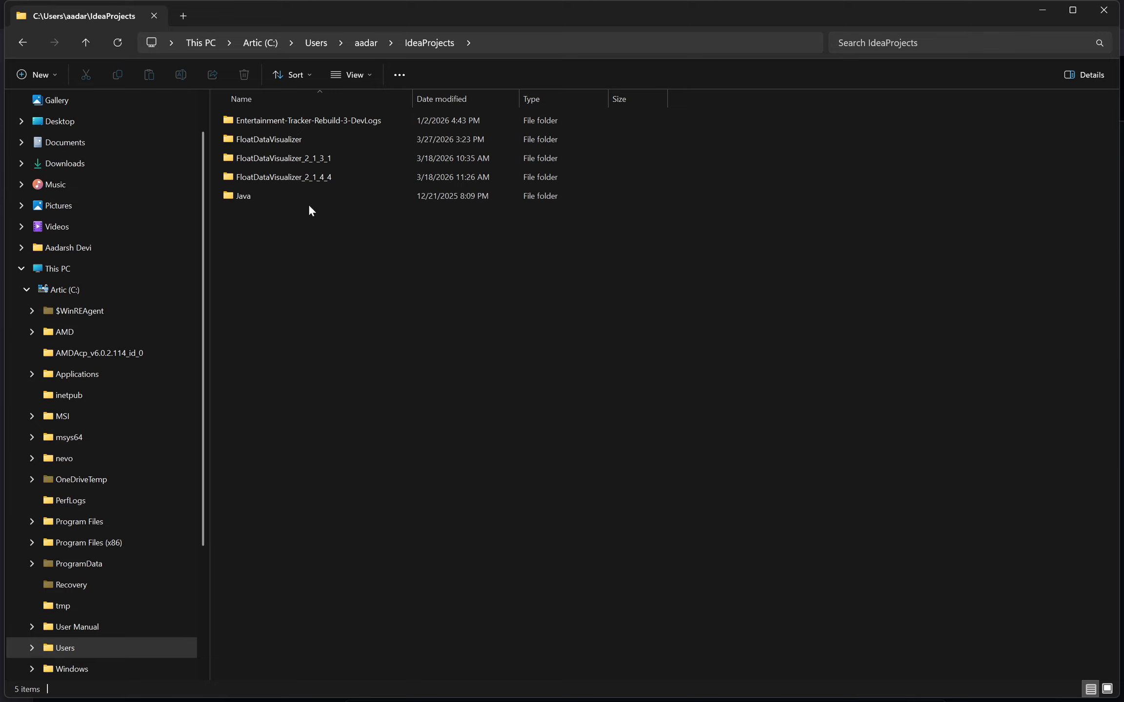
Step: Open the FloatDataTransmitter_v2_single_data sketch from FloatDataVisualizer's Documentation folder in Arduino IDE
{"action": "double_click", "coordinate": [331, 139]}
{"action": "double_click", "coordinate": [310, 175]}
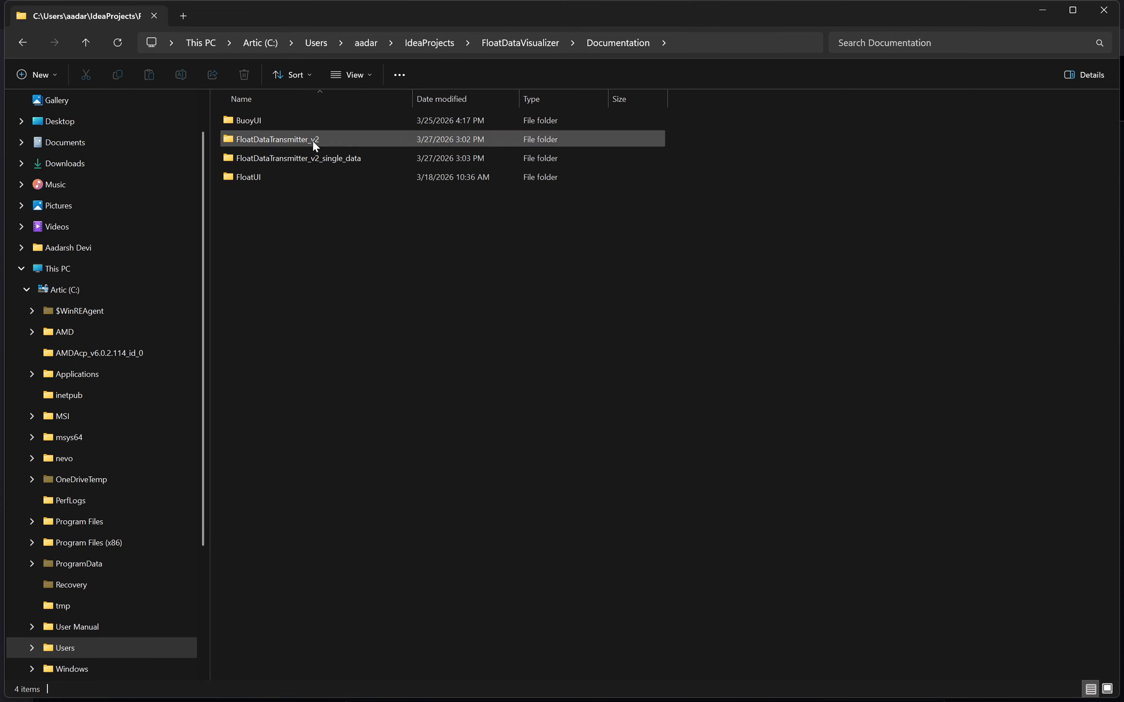
{"action": "double_click", "coordinate": [320, 160]}
{"action": "double_click", "coordinate": [326, 127]}
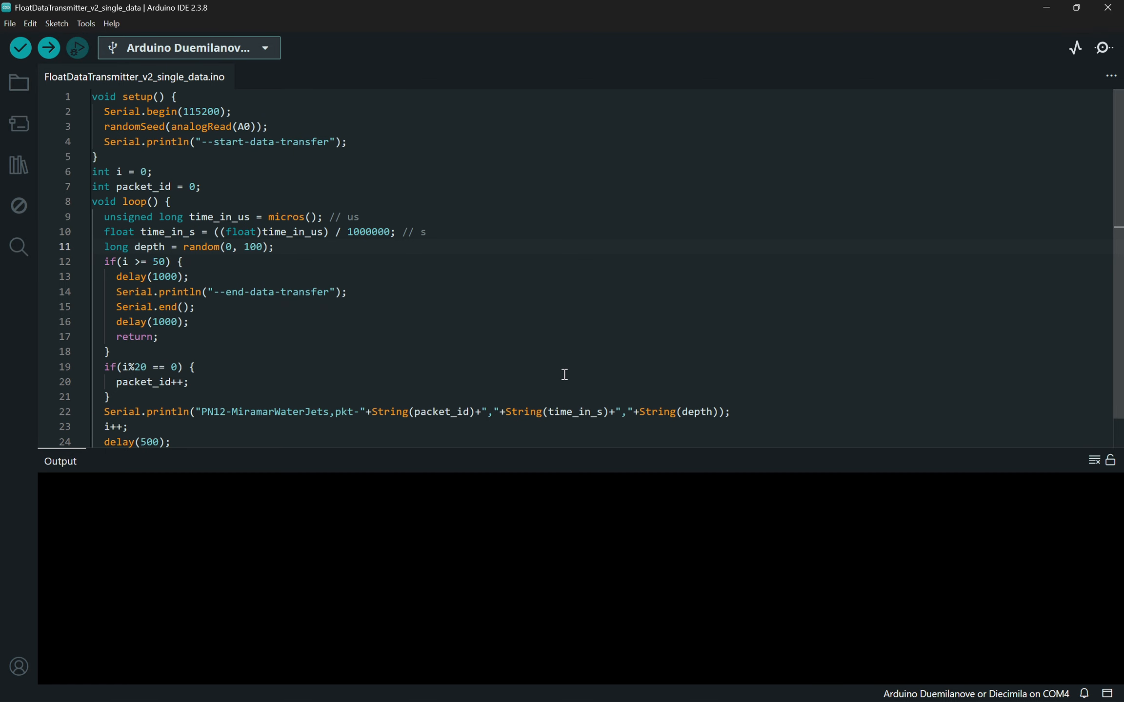
Step: Examine the sketch's loop code, highlighting the packet ID, time and depth expression in the line 22 Serial.println call
{"action": "left_click", "coordinate": [781, 418]}
{"action": "left_click", "coordinate": [242, 337]}
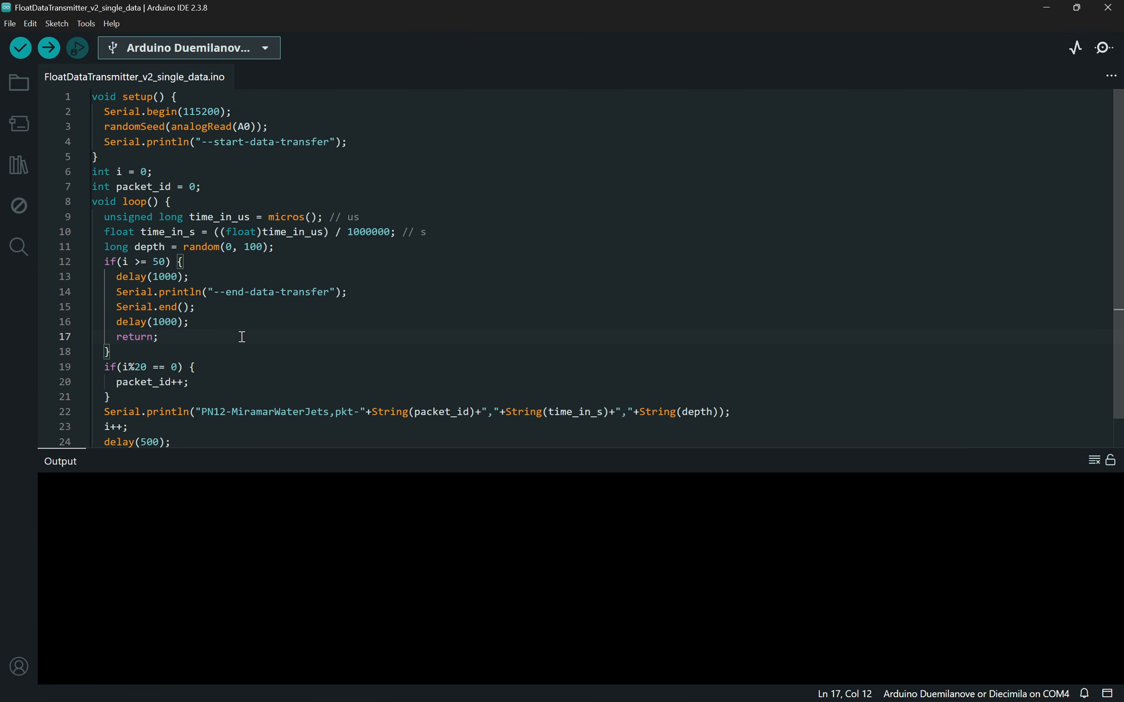
{"action": "scroll", "coordinate": [539, 333], "scroll_direction": "down", "scroll_amount": 1}
{"action": "left_click_drag", "start_coordinate": [201, 379], "coordinate": [720, 380]}
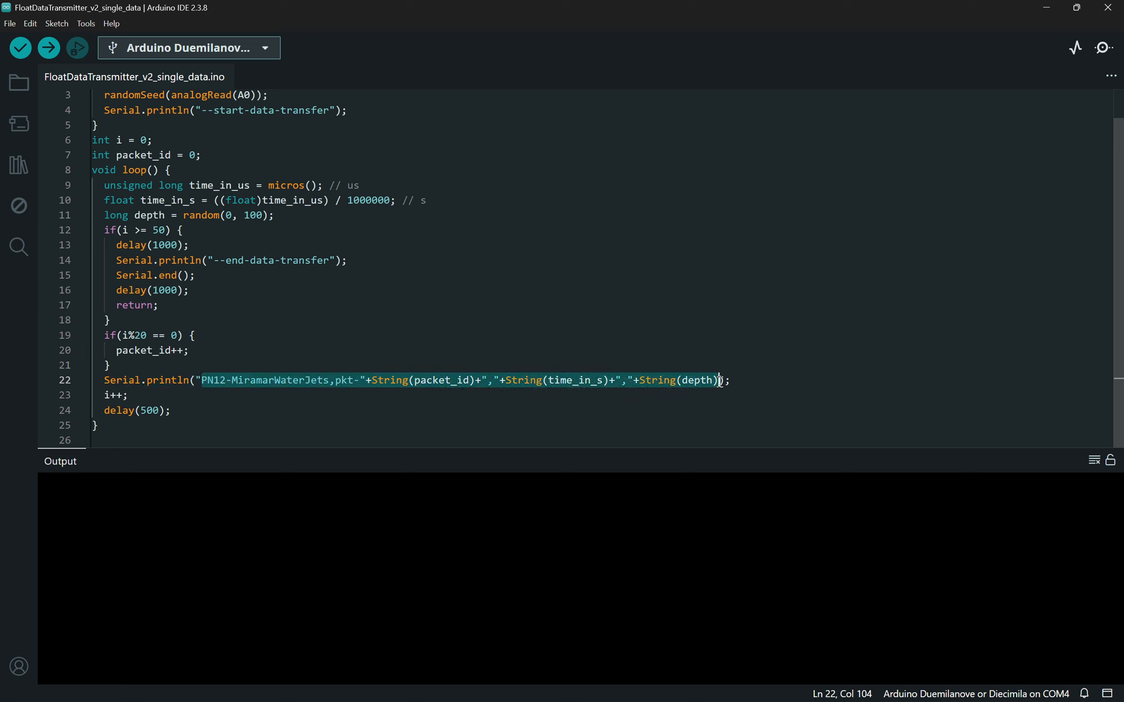
{"action": "left_click", "coordinate": [775, 382]}
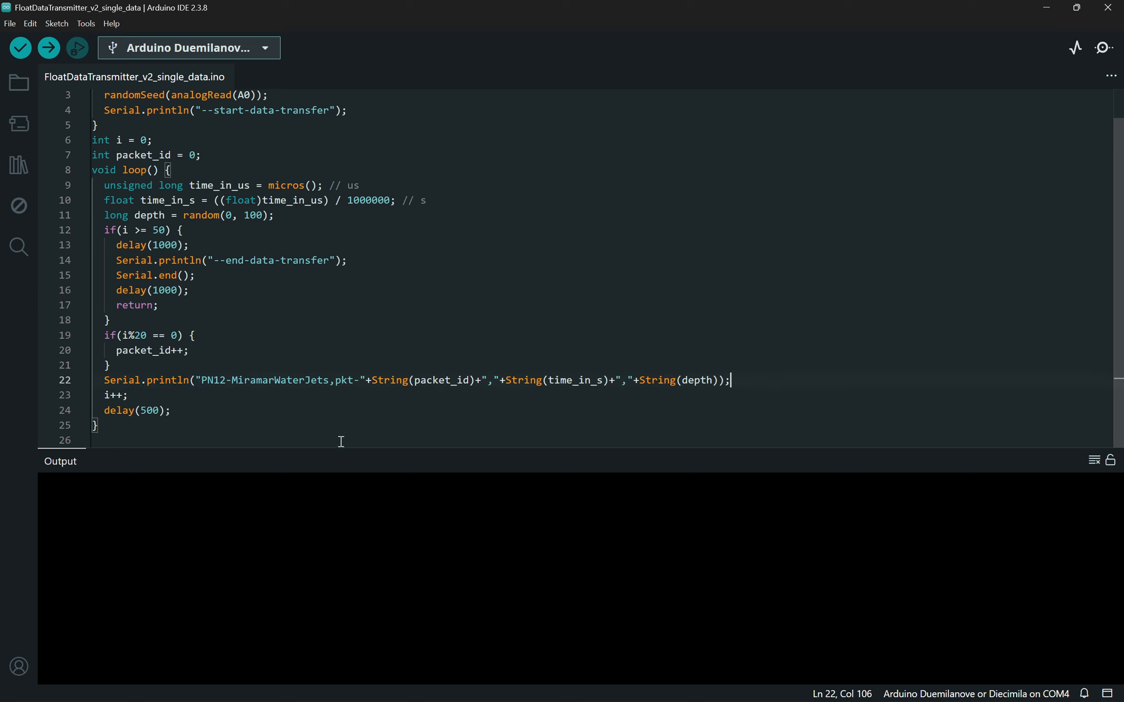
Step: Add blank lines below the loop function and start line 27 with "Team# 4 digits-"
{"action": "left_click", "coordinate": [208, 434]}
{"action": "key", "text": "Return"}
{"action": "key", "text": "Return"}
{"action": "key", "text": "Return"}
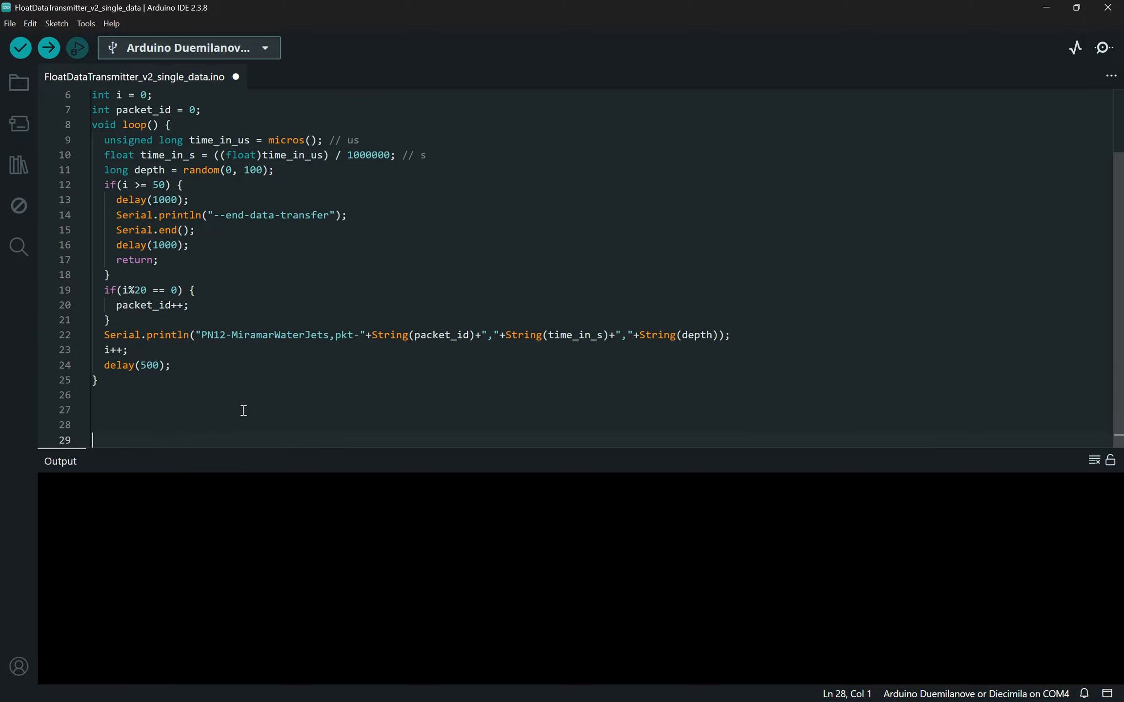
{"action": "key", "text": "Up"}
{"action": "key", "text": "Up"}
{"action": "type", "text": "Team# 4 d"}
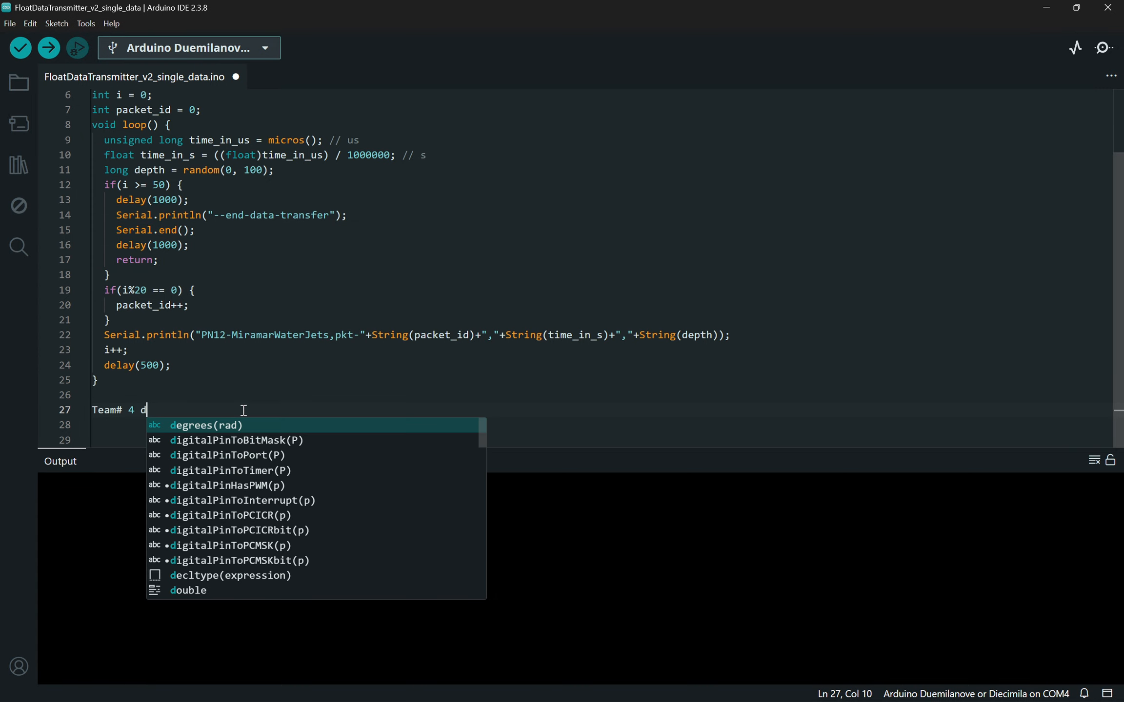
{"action": "type", "text": "igits-"}
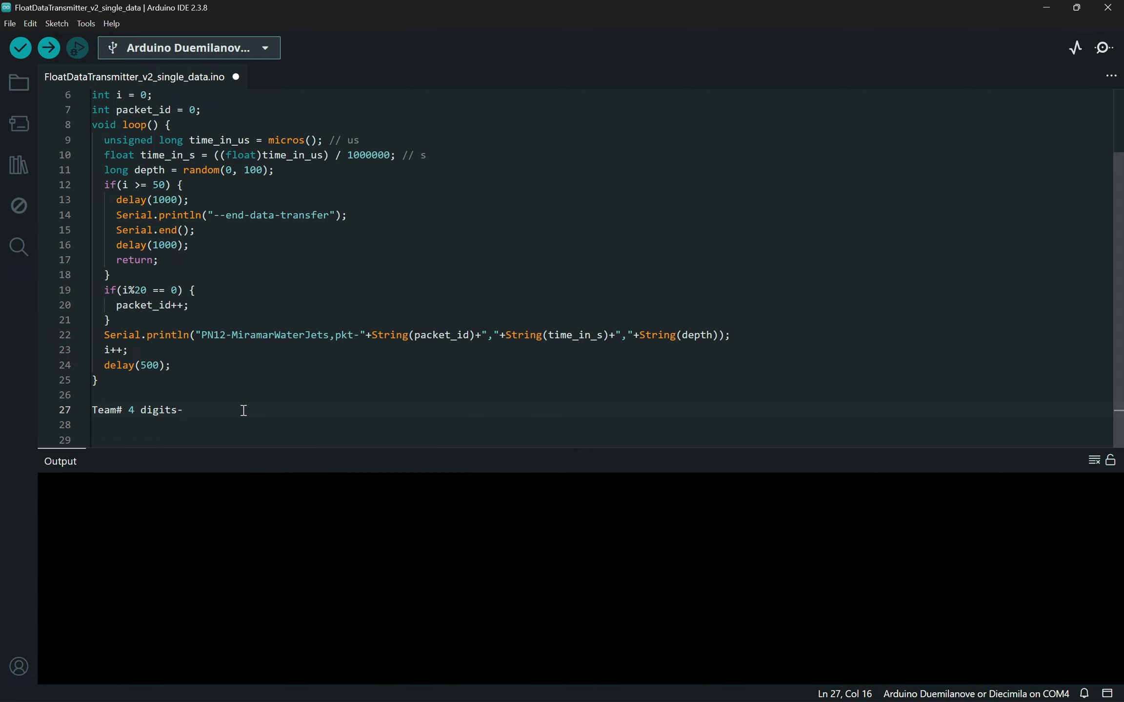
Step: Continue the format line on line 27 with "teamname,", correcting the misspelled word
{"action": "type", "text": "na,e"}
{"action": "key", "text": "Left"}
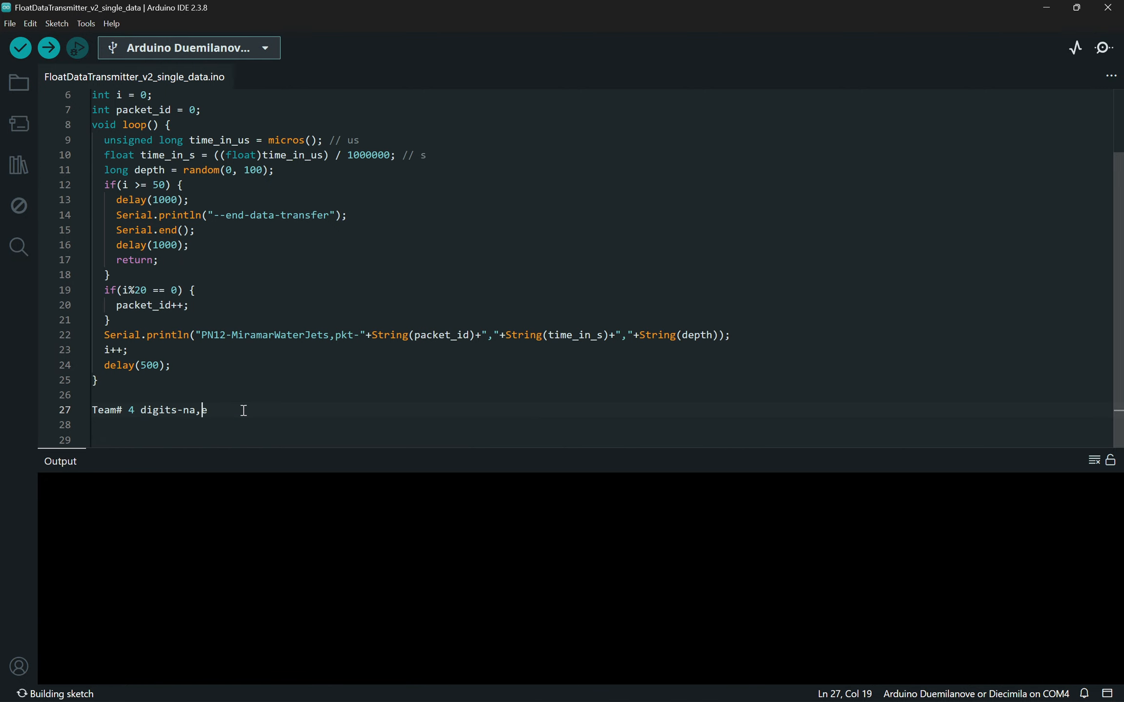
{"action": "key", "text": "BackSpace"}
{"action": "type", "text": "m"}
{"action": "key", "text": "Left"}
{"action": "key", "text": "Left"}
{"action": "key", "text": "Left"}
{"action": "type", "text": "team"}
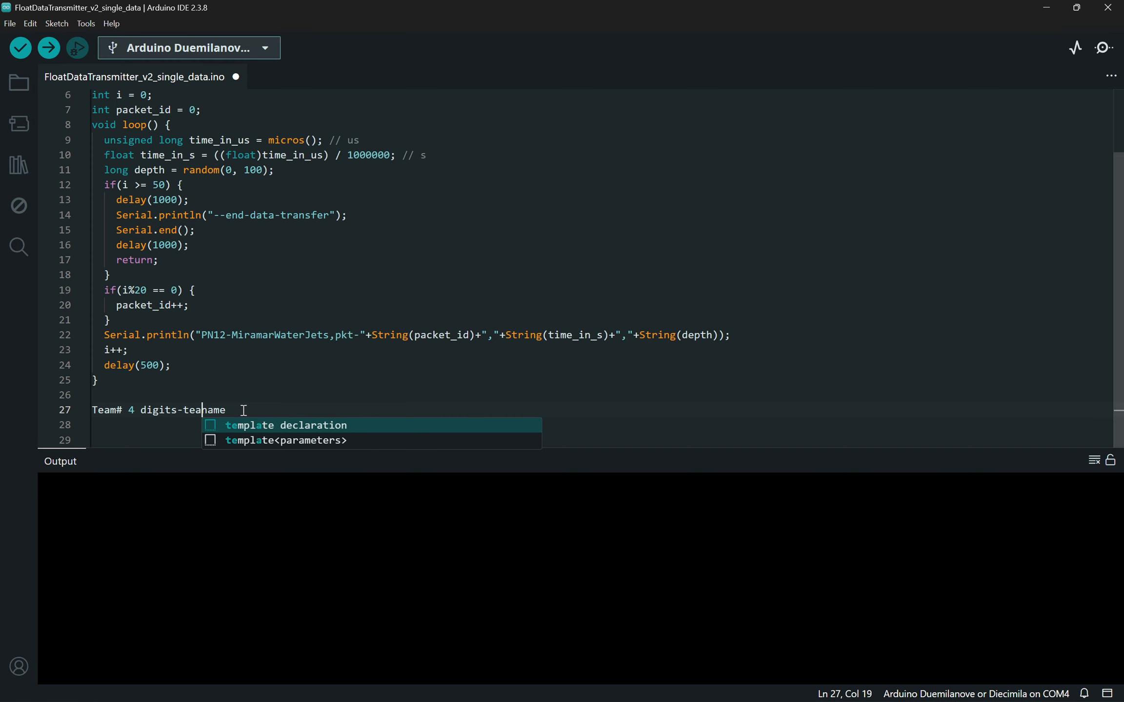
{"action": "key", "text": "End"}
{"action": "type", "text": ","}
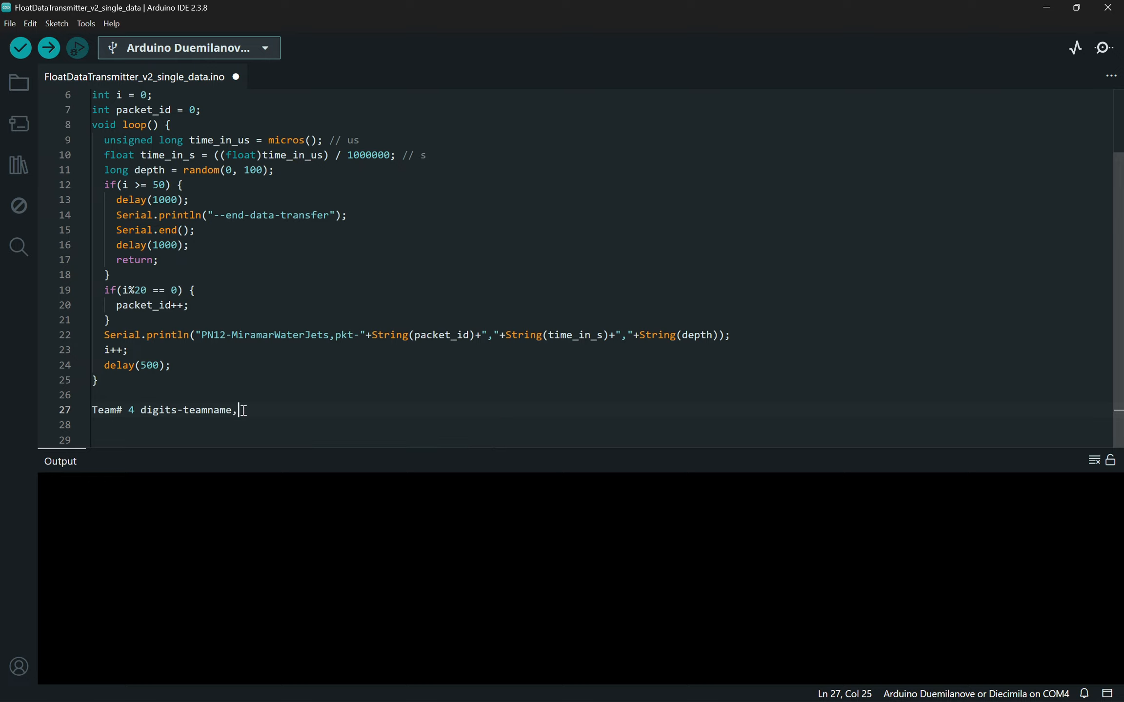
Step: Finish the format line with "pkt-,Time(s),Depth(m)" and save the sketch
{"action": "type", "text": "pkt-,"}
{"action": "type", "text": "Time(s"}
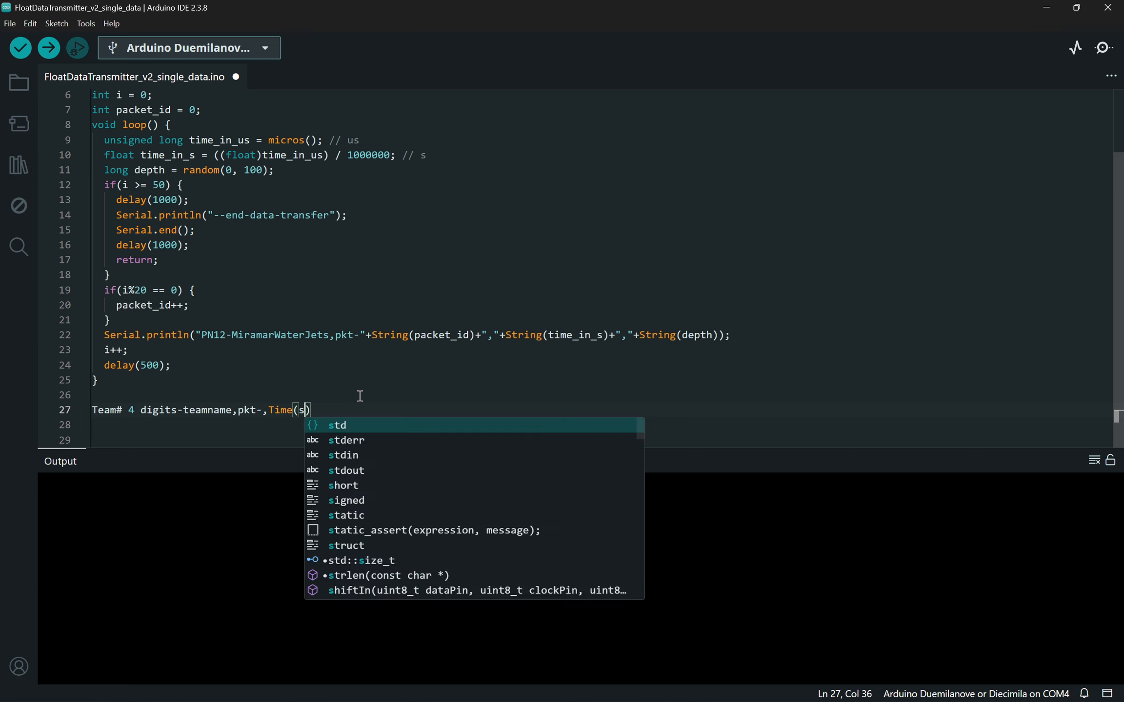
{"action": "type", "text": "),De"}
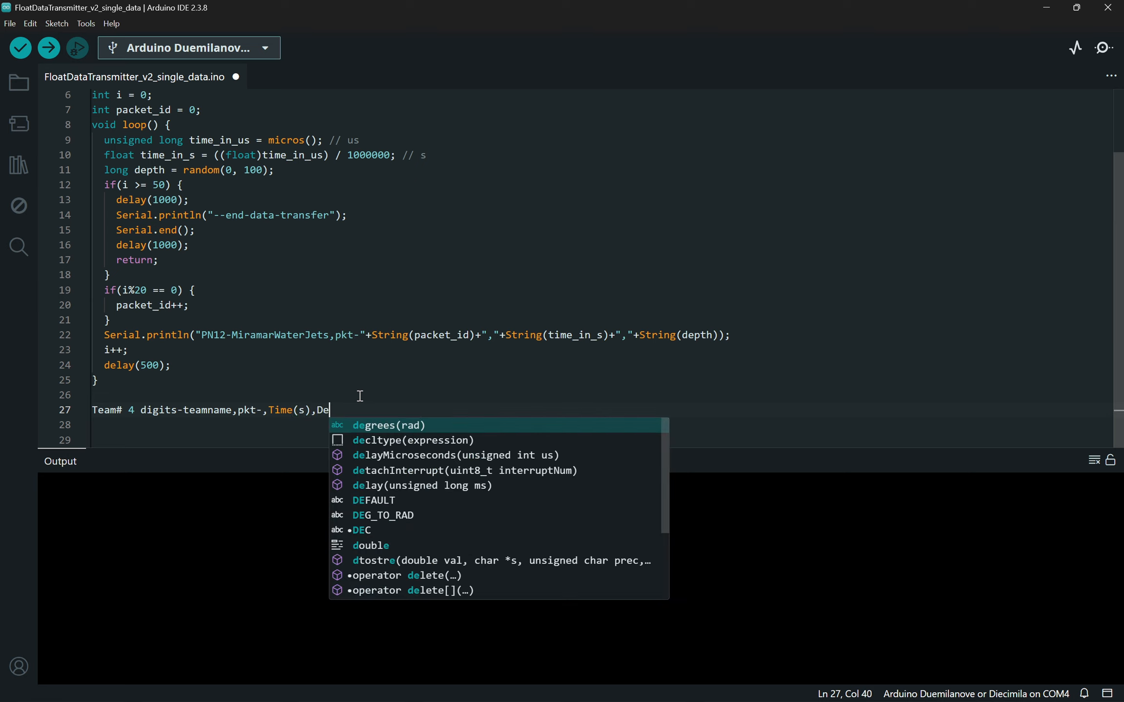
{"action": "type", "text": "pth(m"}
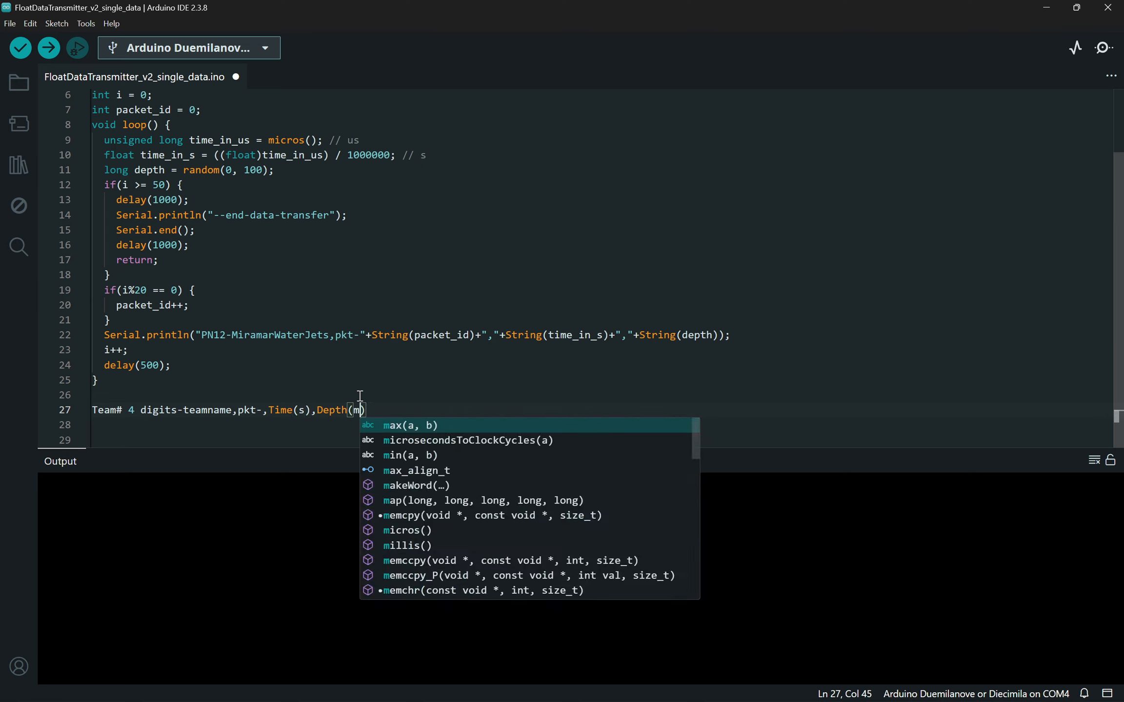
{"action": "key", "text": "ctrl+s"}
Step: Examine the packet format on line 27, highlighting the depth field and the complete line
{"action": "left_click_drag", "start_coordinate": [366, 410], "coordinate": [330, 410]}
{"action": "left_click", "coordinate": [303, 408]}
{"action": "left_click", "coordinate": [356, 410]}
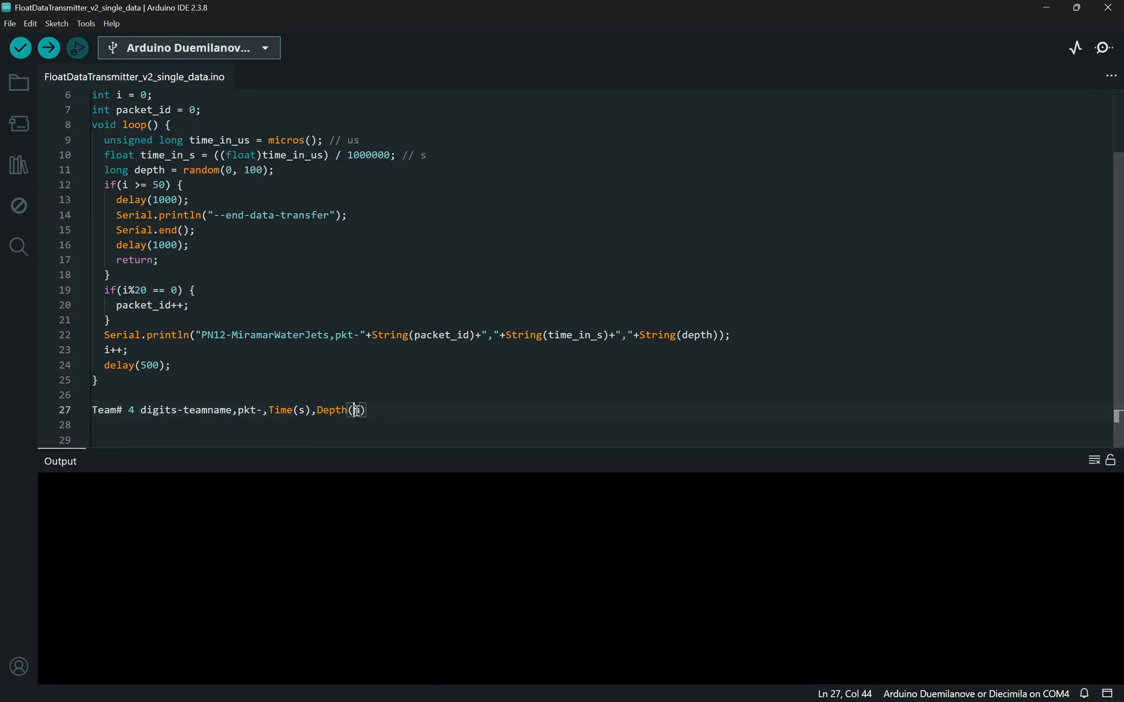
{"action": "left_click_drag", "start_coordinate": [365, 410], "coordinate": [47, 416]}
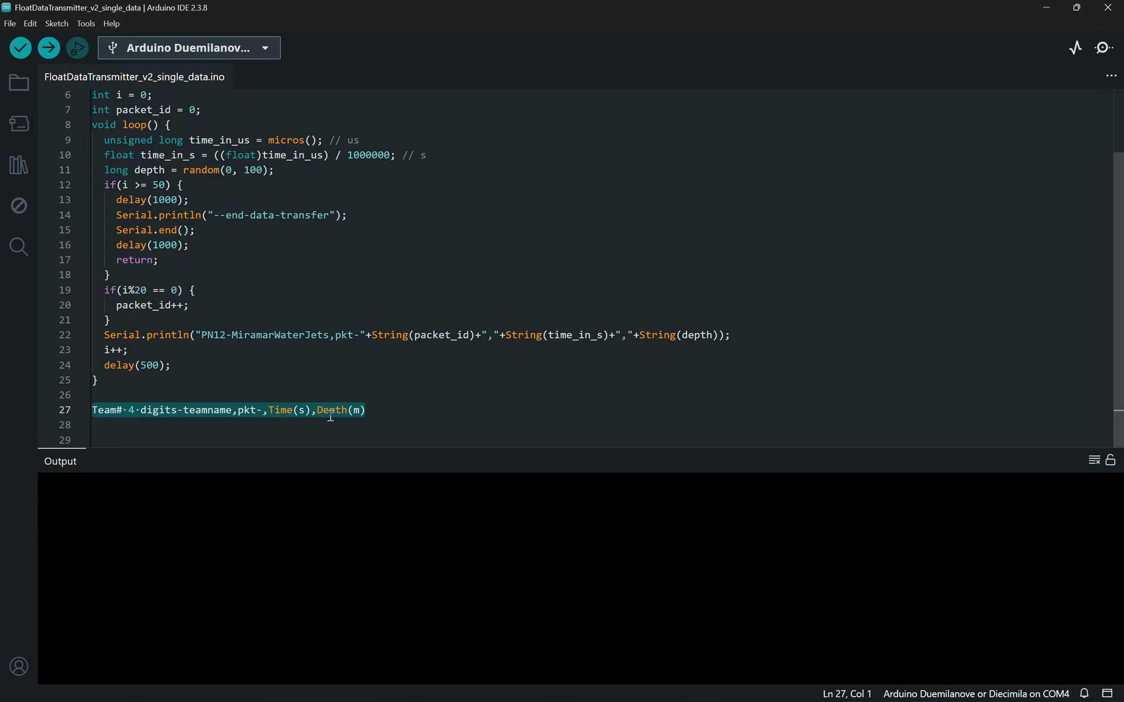
{"action": "left_click", "coordinate": [398, 407]}
Step: Switch to Float Data Visualizer and show the bulk options for the connections list, then dismiss them
{"action": "left_click", "coordinate": [579, 293]}
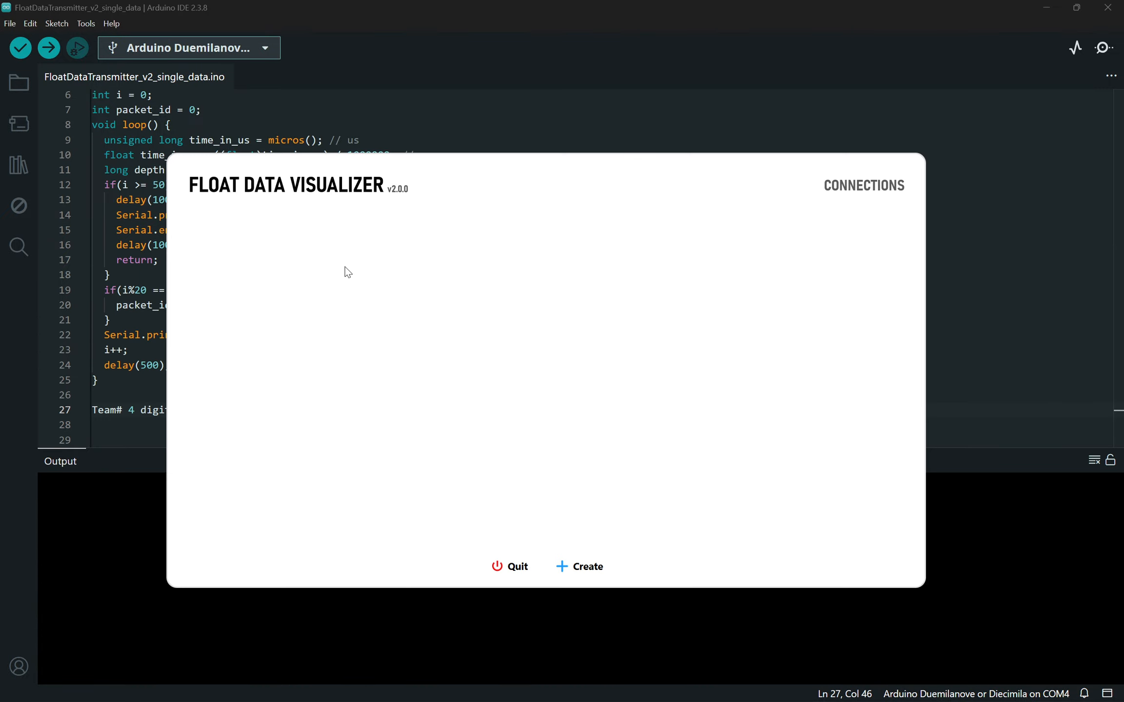
{"action": "right_click", "coordinate": [520, 259]}
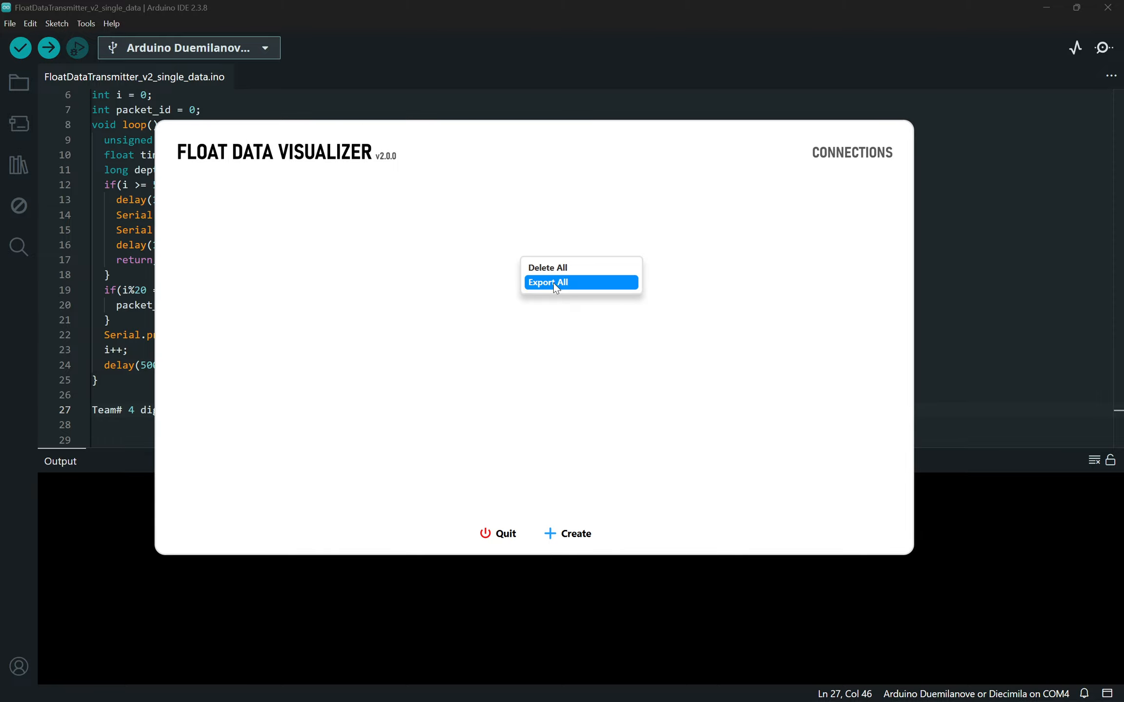
{"action": "left_click", "coordinate": [465, 292]}
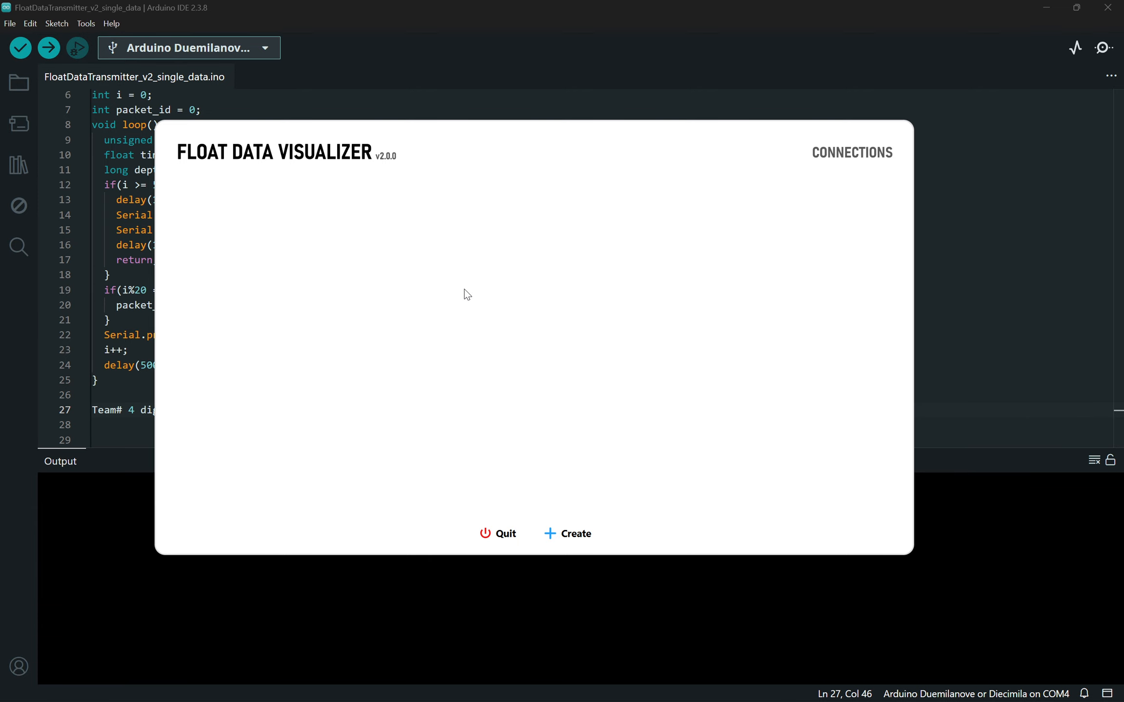
Step: Start creating a new connection, and reposition and enlarge its form so every field down to End Flag fits
{"action": "left_click", "coordinate": [556, 533]}
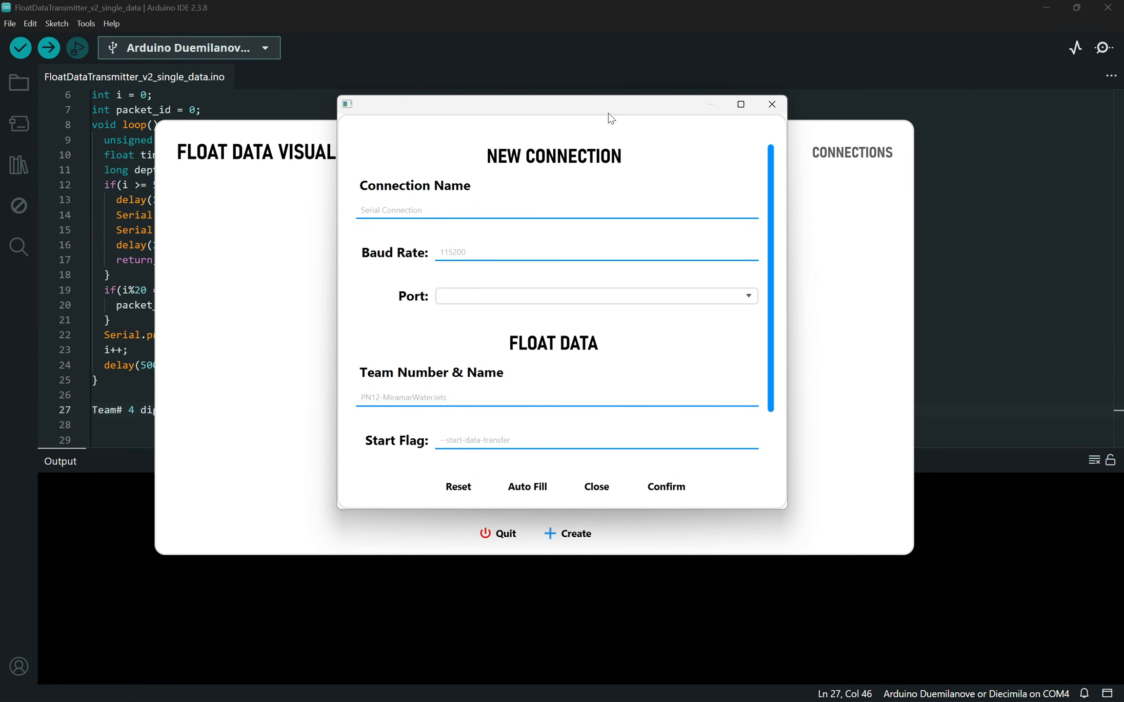
{"action": "left_click_drag", "start_coordinate": [609, 131], "coordinate": [556, 174]}
{"action": "scroll", "coordinate": [532, 261], "scroll_direction": "down", "scroll_amount": 2}
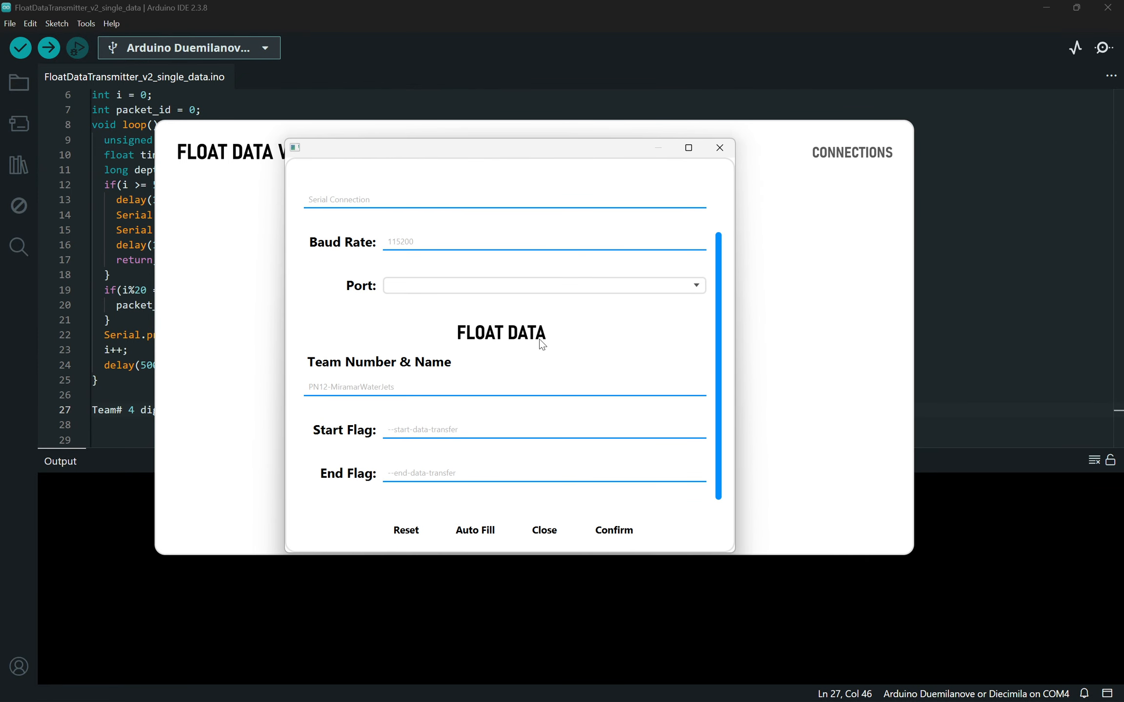
{"action": "scroll", "coordinate": [408, 388], "scroll_direction": "up", "scroll_amount": 2}
{"action": "left_click", "coordinate": [396, 249]}
{"action": "left_click_drag", "start_coordinate": [452, 147], "coordinate": [441, 118]}
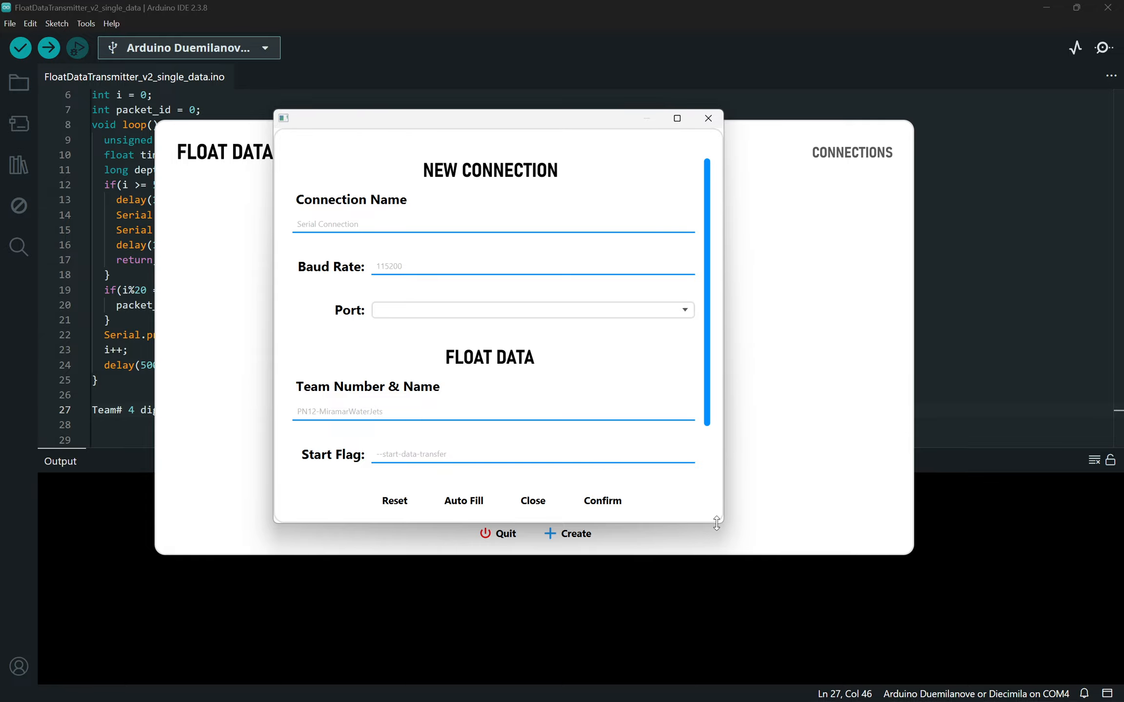
{"action": "left_click_drag", "start_coordinate": [513, 523], "coordinate": [510, 577]}
Step: Name the new connection "Serial Connection I"
{"action": "left_click", "coordinate": [389, 226]}
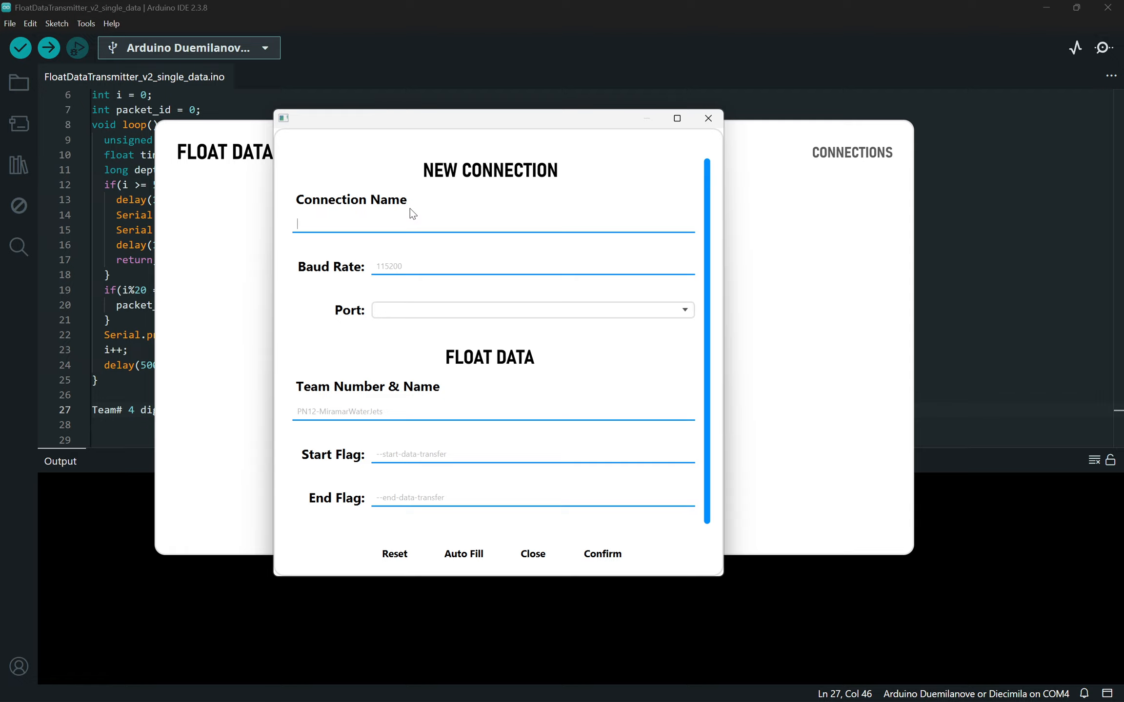
{"action": "type", "text": "Serial Connecion"}
{"action": "key", "text": "Left"}
{"action": "key", "text": "Left"}
{"action": "key", "text": "Left"}
{"action": "type", "text": "t"}
{"action": "key", "text": "End"}
{"action": "type", "text": "Test"}
{"action": "key", "text": "ctrl+shift+Left"}
{"action": "type", "text": "I"}
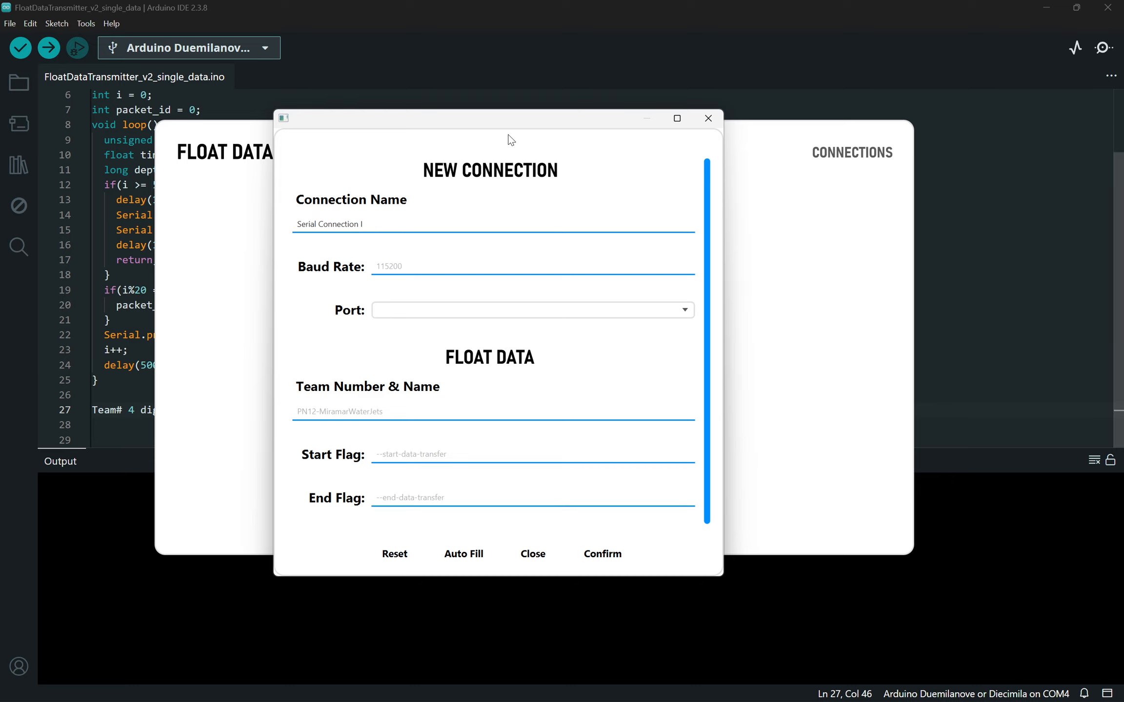
Step: Check the Serial.begin rate in the Arduino sketch and set the new connection's baud rate to 115200
{"action": "left_click", "coordinate": [453, 264]}
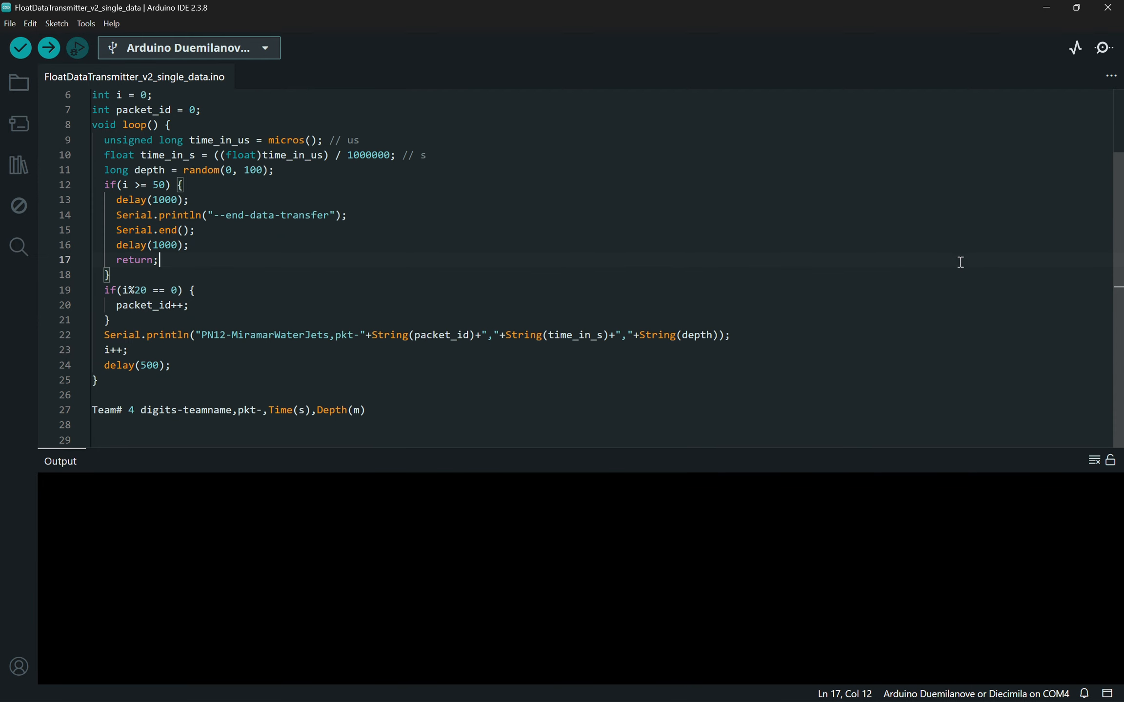
{"action": "left_click", "coordinate": [958, 261]}
{"action": "scroll", "coordinate": [280, 171], "scroll_direction": "up", "scroll_amount": 3}
{"action": "double_click", "coordinate": [198, 113]}
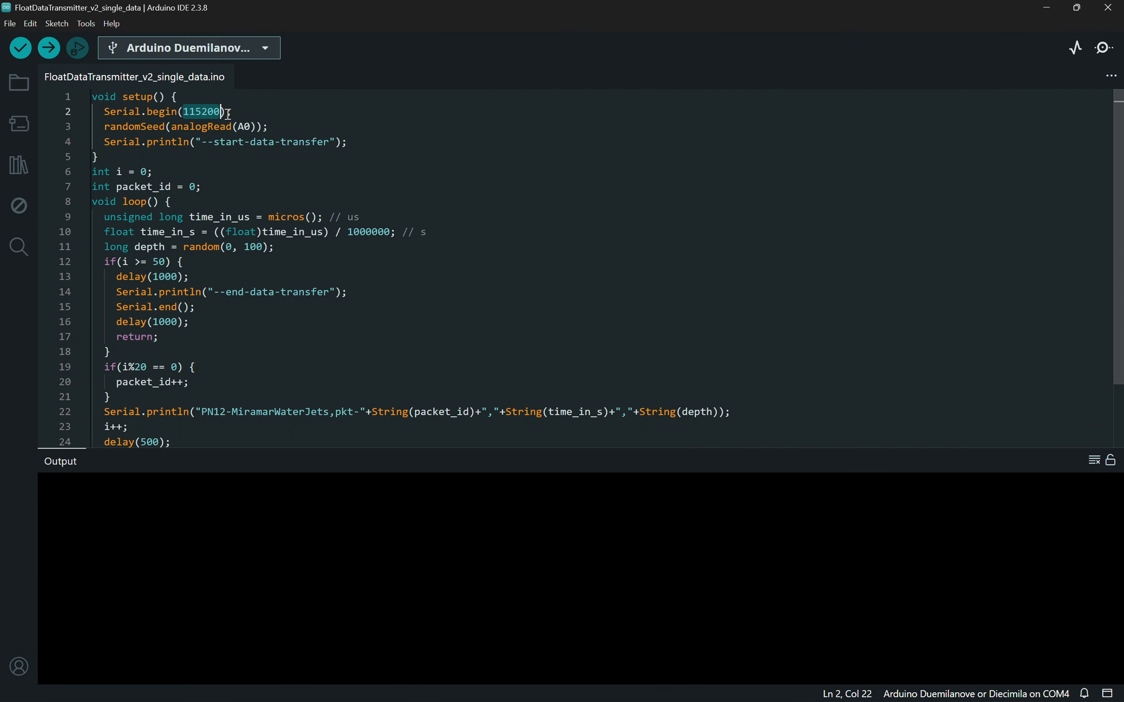
{"action": "left_click", "coordinate": [255, 108]}
{"action": "key", "text": "alt+Tab"}
{"action": "type", "text": "11"}
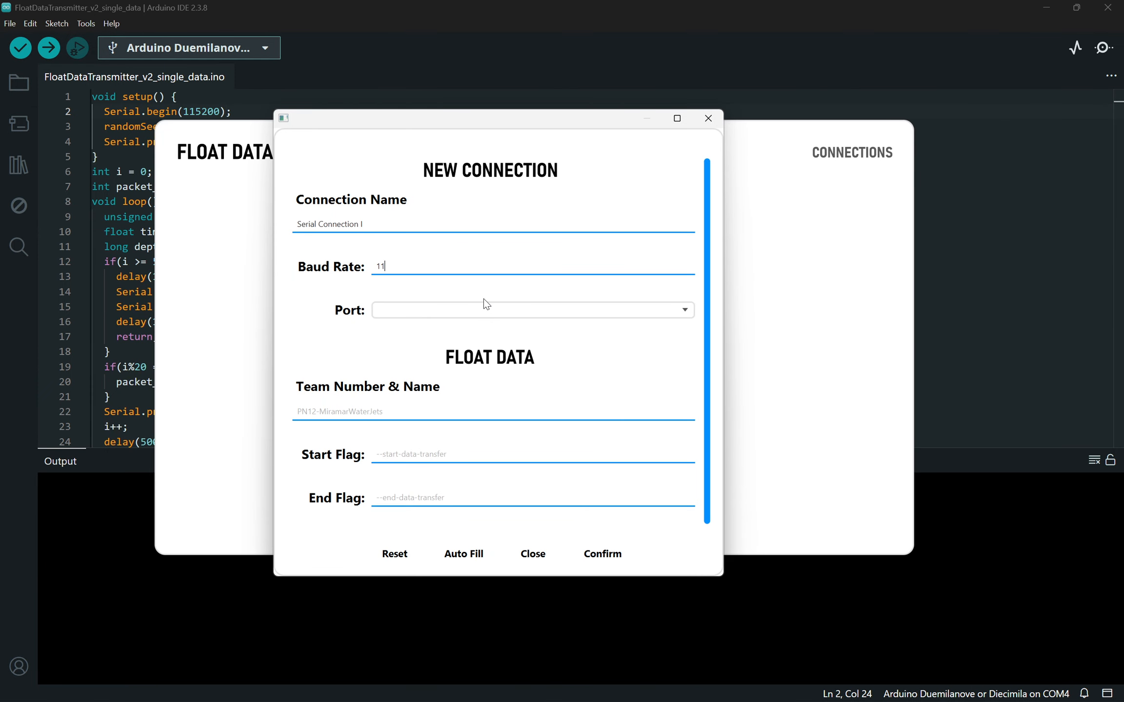
{"action": "type", "text": "5200"}
Step: Open Device Manager and look up the USB serial port under Ports (COM & LPT)
{"action": "left_click", "coordinate": [611, 313]}
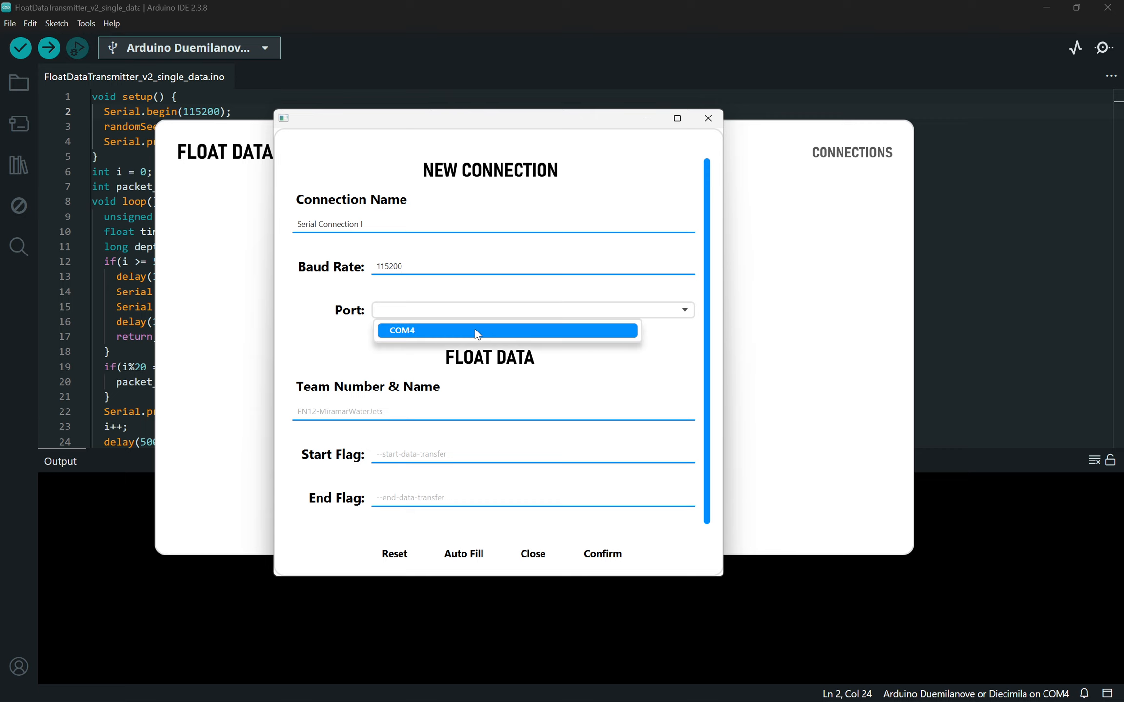
{"action": "left_click", "coordinate": [2, 699]}
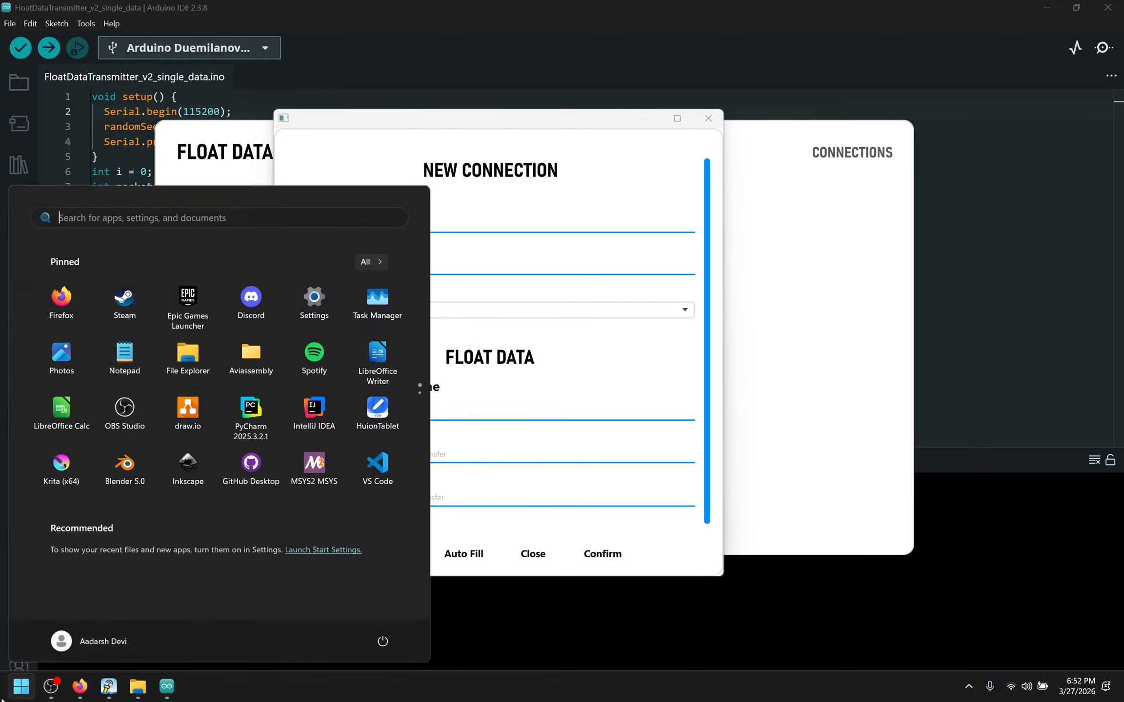
{"action": "type", "text": "device"}
{"action": "key", "text": "Return"}
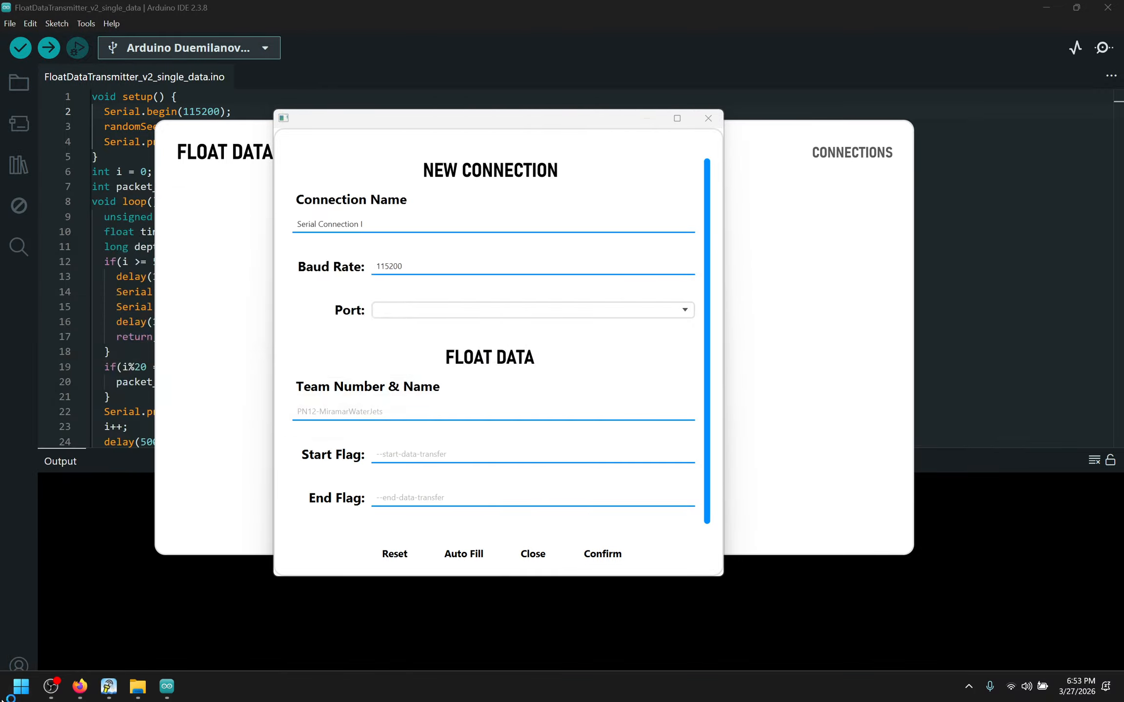
{"action": "left_click_drag", "start_coordinate": [185, 72], "coordinate": [187, 84]}
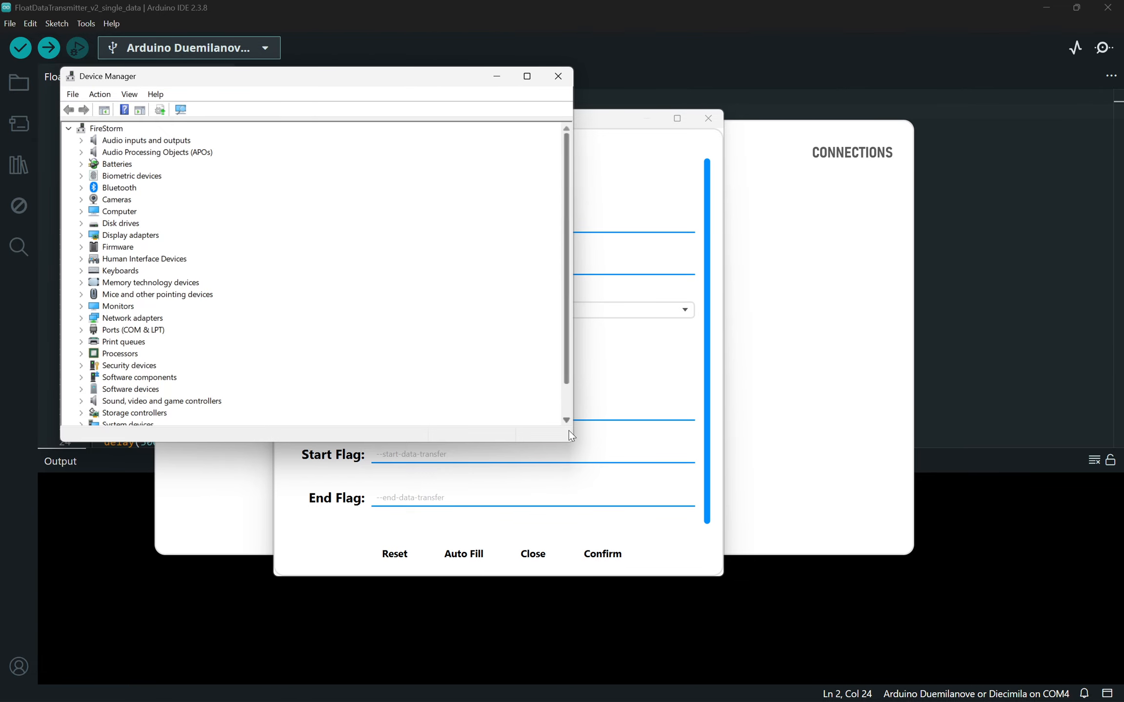
{"action": "left_click_drag", "start_coordinate": [572, 440], "coordinate": [728, 570]}
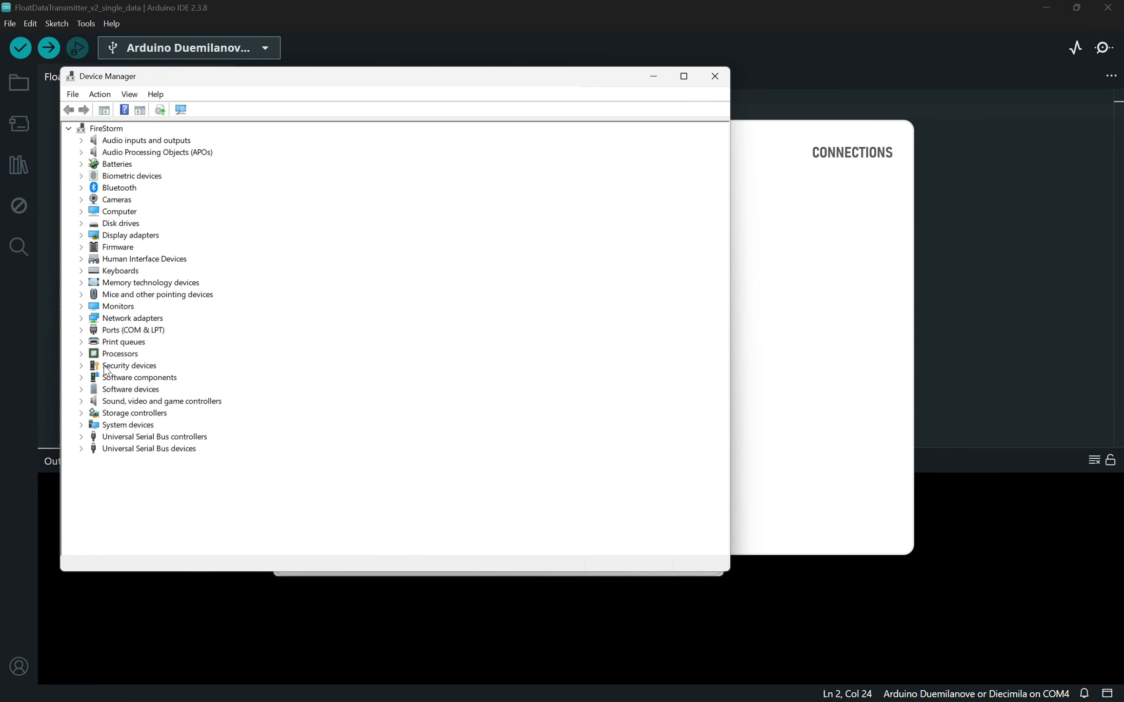
{"action": "left_click", "coordinate": [81, 330]}
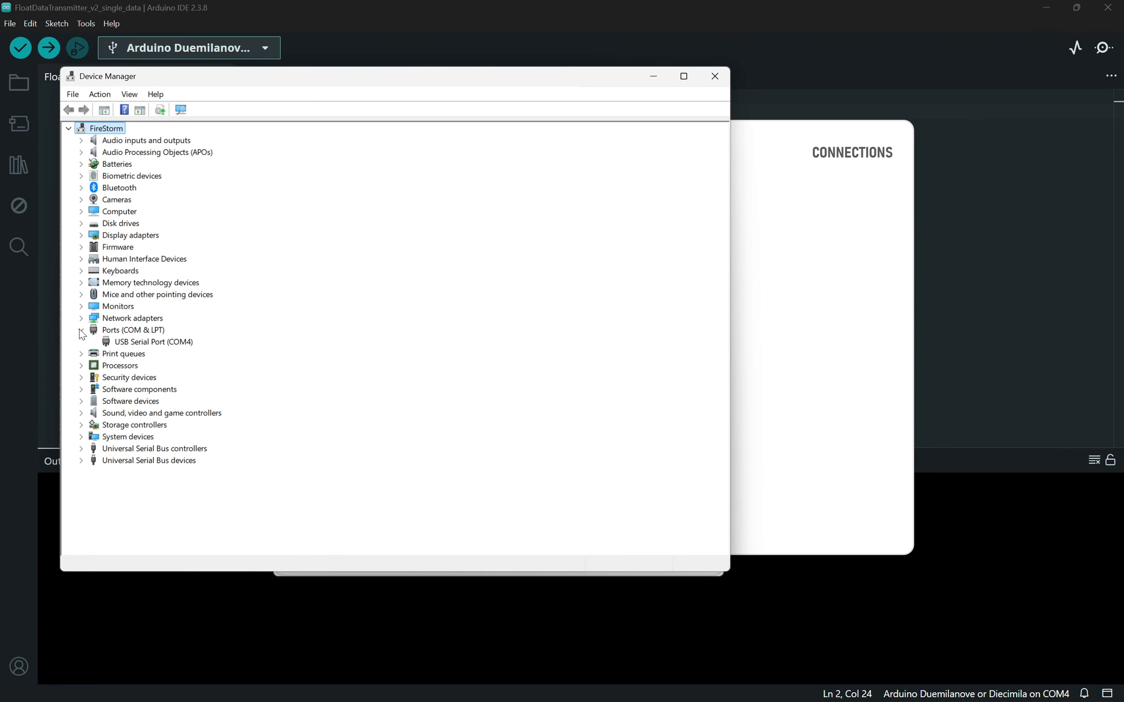
{"action": "left_click", "coordinate": [139, 343]}
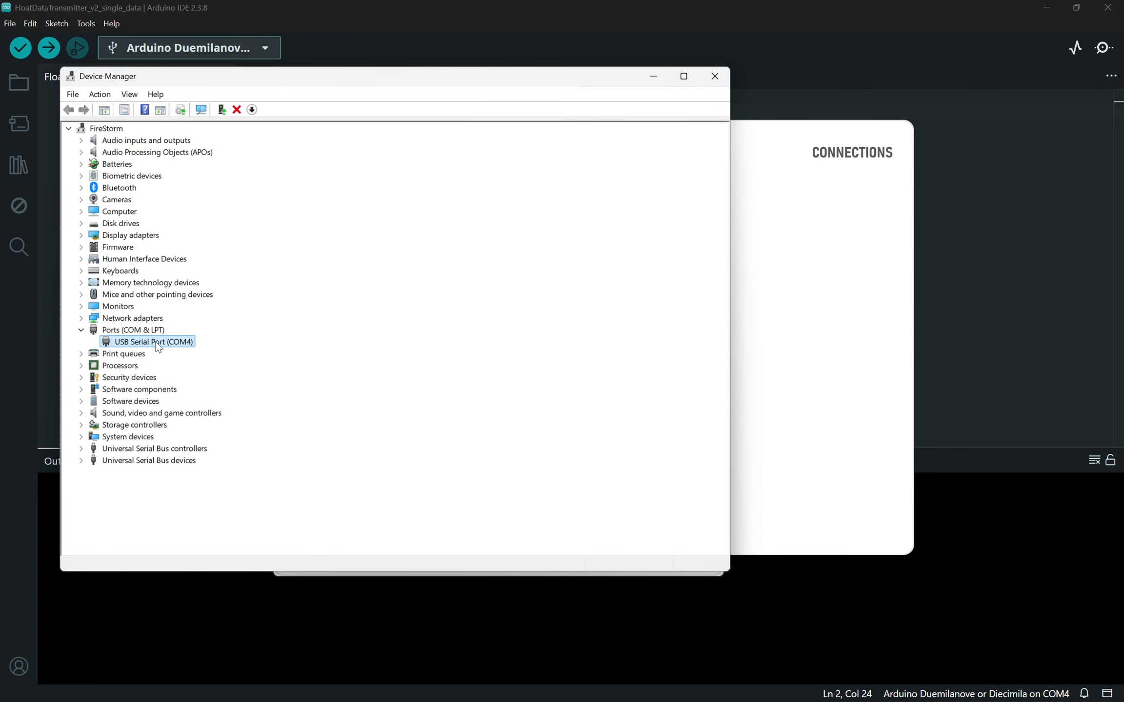
Step: Return to the new connection form in Float Data Visualizer and choose COM4 as the port
{"action": "left_click", "coordinate": [798, 318]}
{"action": "left_click", "coordinate": [426, 311]}
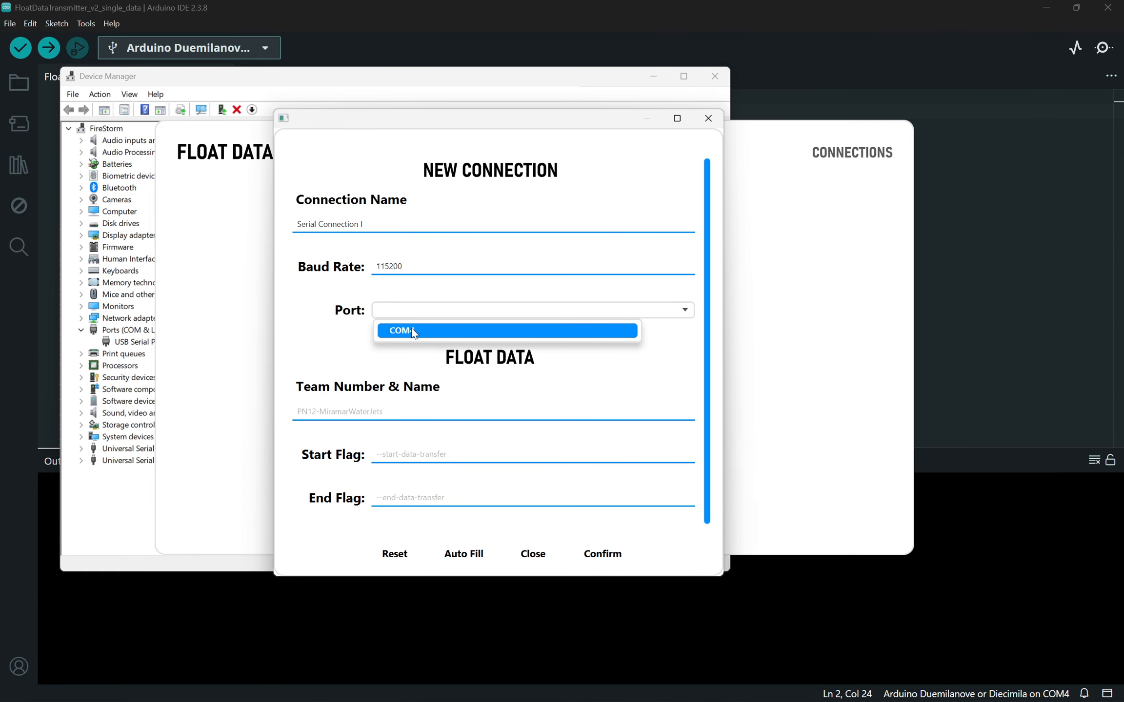
{"action": "left_click", "coordinate": [412, 330]}
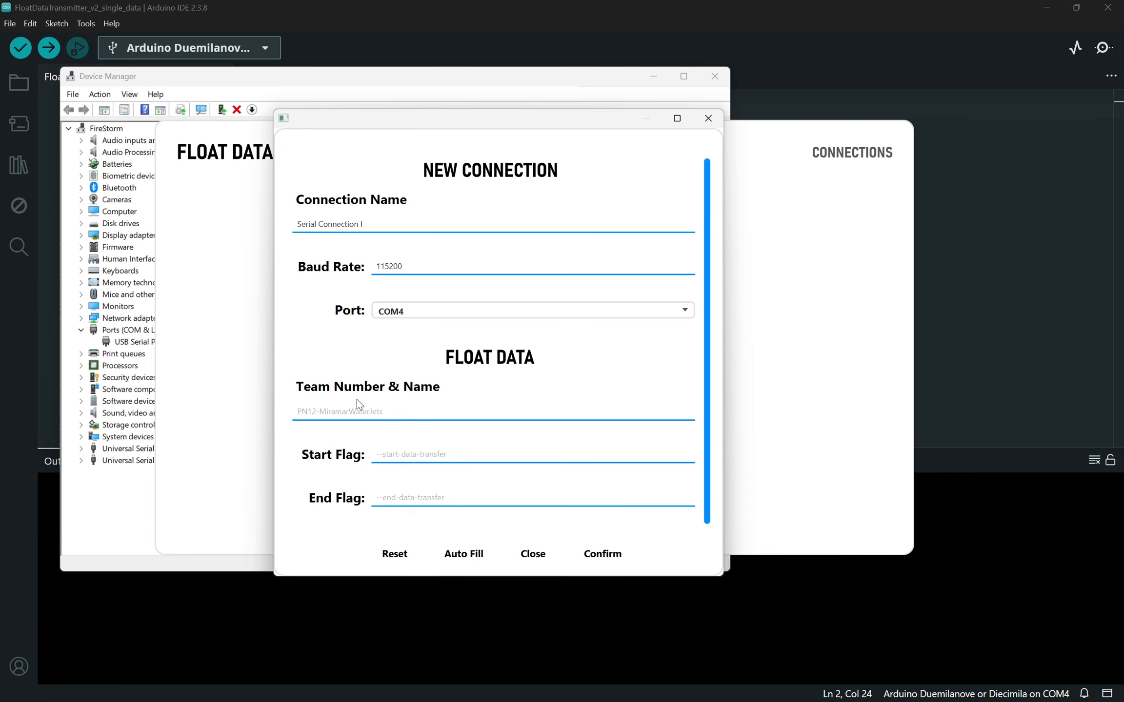
{"action": "left_click", "coordinate": [413, 313]}
{"action": "left_click", "coordinate": [414, 314]}
Step: Put the sketch's line 27 text, "Team# 4 digits-teamname,pkt-,Time(s),Depth(m)", into the Team Number & Name field
{"action": "left_click", "coordinate": [367, 410]}
{"action": "type", "text": "Team# 4 digits-teamname,pkt-,Time(s),Depth(m)"}
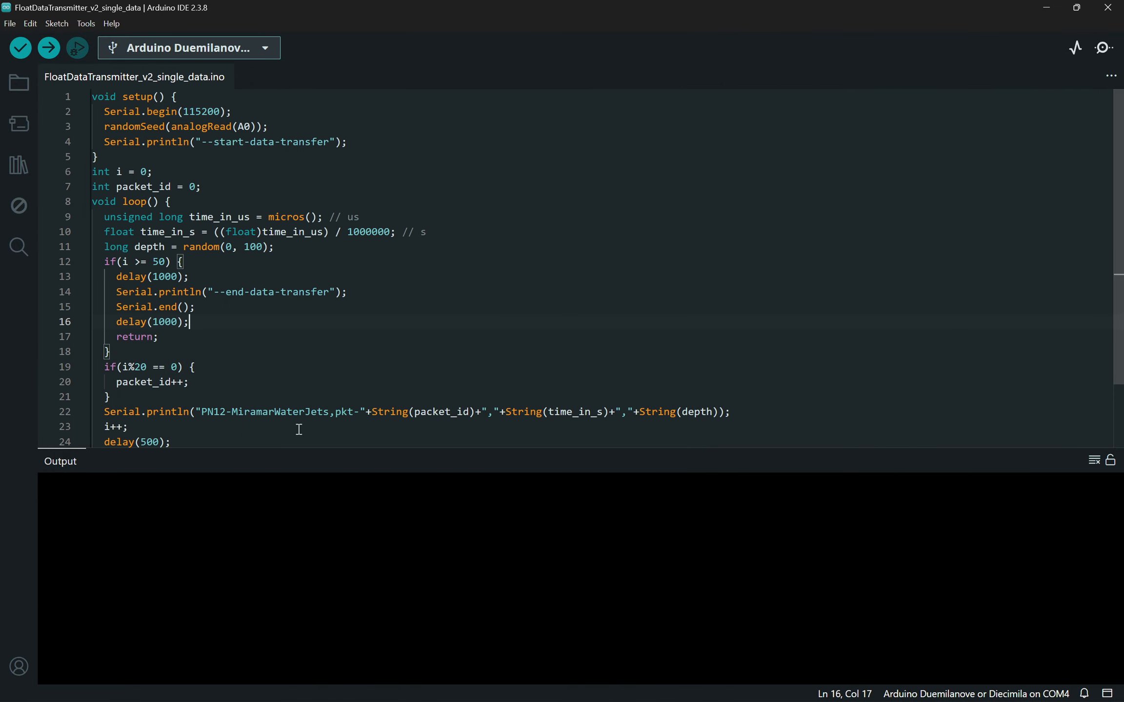
{"action": "scroll", "coordinate": [385, 293], "scroll_direction": "down", "scroll_amount": 2}
{"action": "left_click_drag", "start_coordinate": [385, 412], "coordinate": [56, 408]}
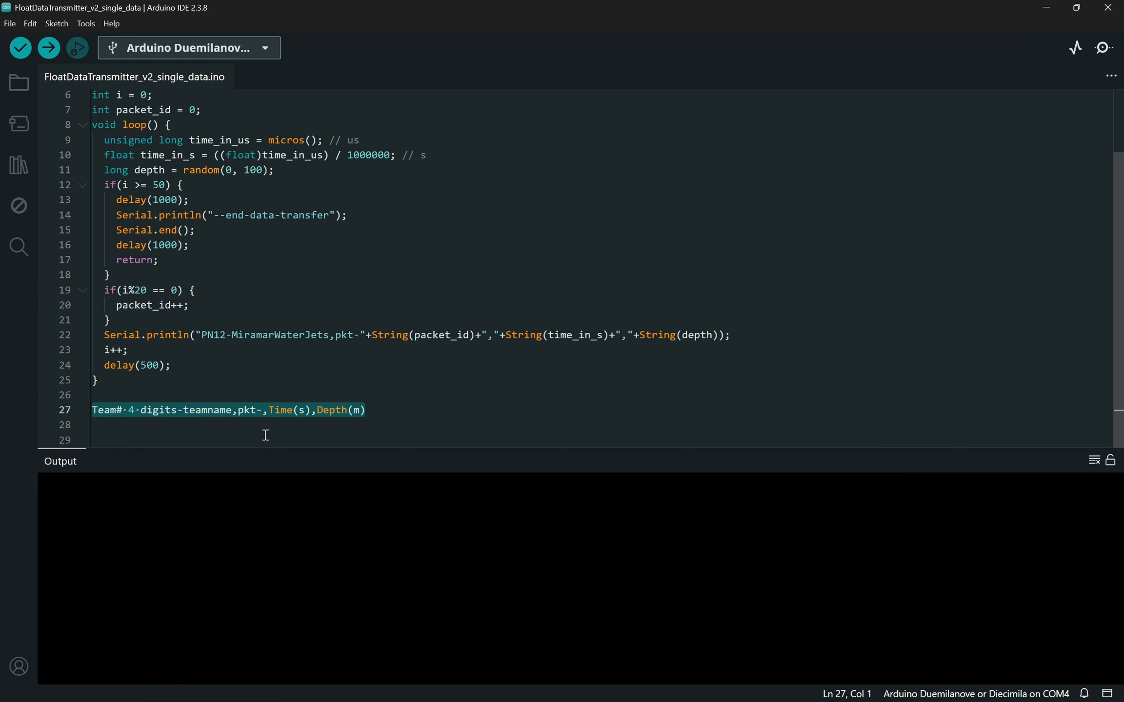
{"action": "key", "text": "alt+Tab"}
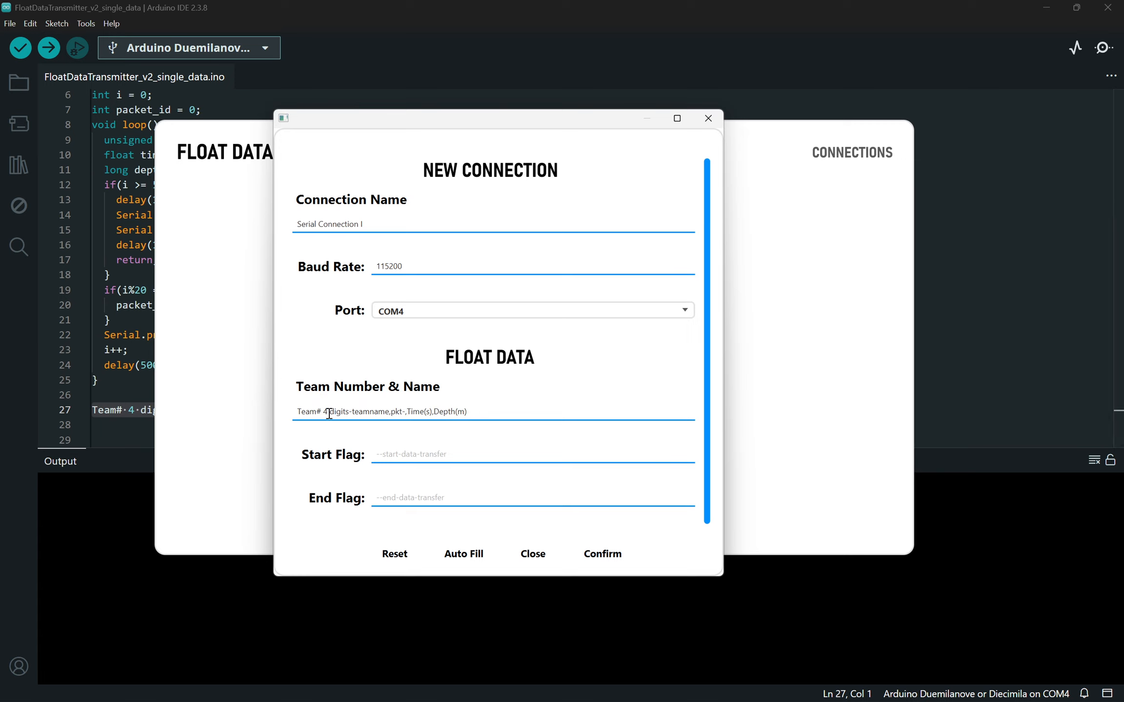
Step: Remove "Team# 4 digits" from the start of the Team Number & Name entry
{"action": "left_click_drag", "start_coordinate": [345, 414], "coordinate": [281, 417]}
{"action": "key", "text": "Delete"}
{"action": "key", "text": "Delete"}
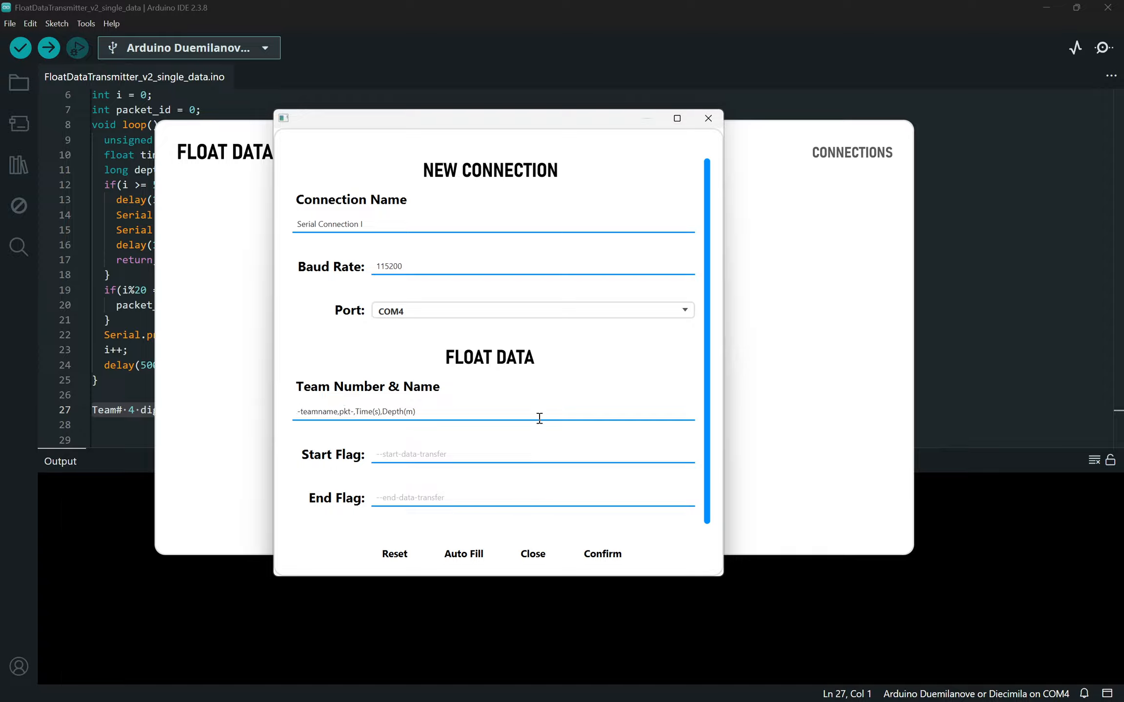
Step: Put PN12 at the start of the Team Number & Name entry and replace its "teamname" placeholder with MiramarWaterJets
{"action": "type", "text": "PN12"}
{"action": "key", "text": "shift+Right"}
{"action": "key", "text": "shift+Right"}
{"action": "key", "text": "shift+Right"}
{"action": "key", "text": "shift+Right"}
{"action": "key", "text": "shift+Right"}
{"action": "key", "text": "shift+Right"}
{"action": "key", "text": "shift+Right"}
{"action": "key", "text": "shift+Right"}
{"action": "type", "text": "MiramarWaterJets"}
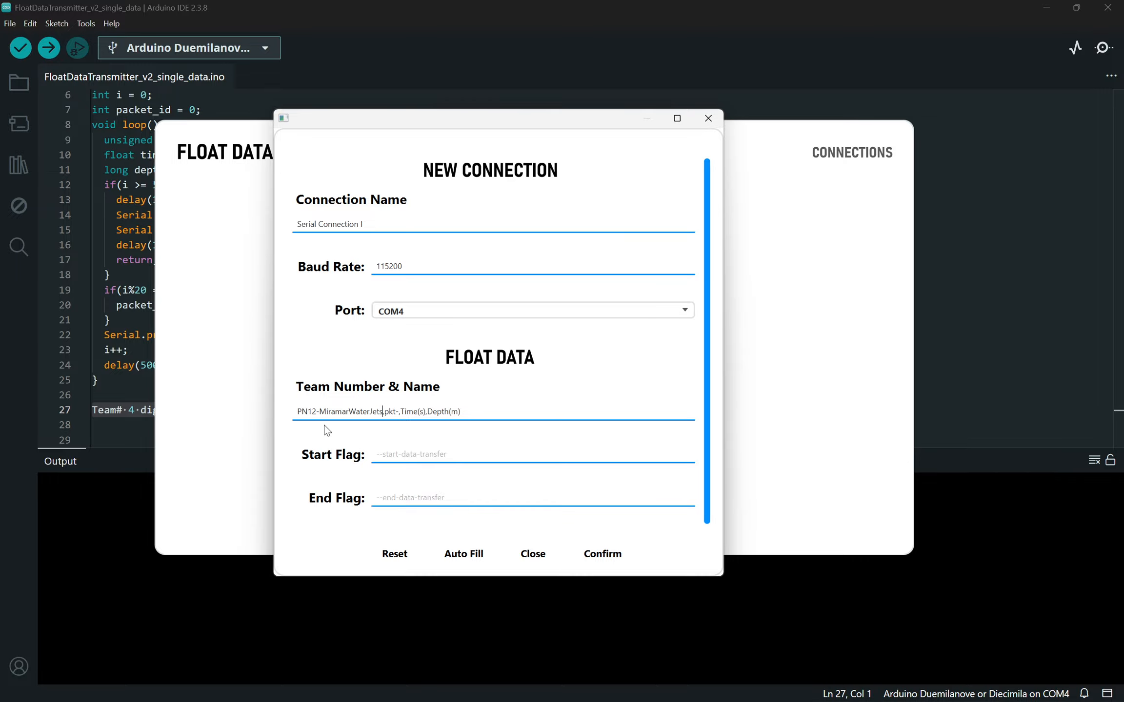
Step: Compare the team number, team name and measurement parts of the Team Number & Name entry with the string printed on line 22 of the sketch
{"action": "double_click", "coordinate": [337, 412]}
{"action": "key", "text": "alt+Tab"}
{"action": "left_click_drag", "start_coordinate": [221, 337], "coordinate": [225, 337]}
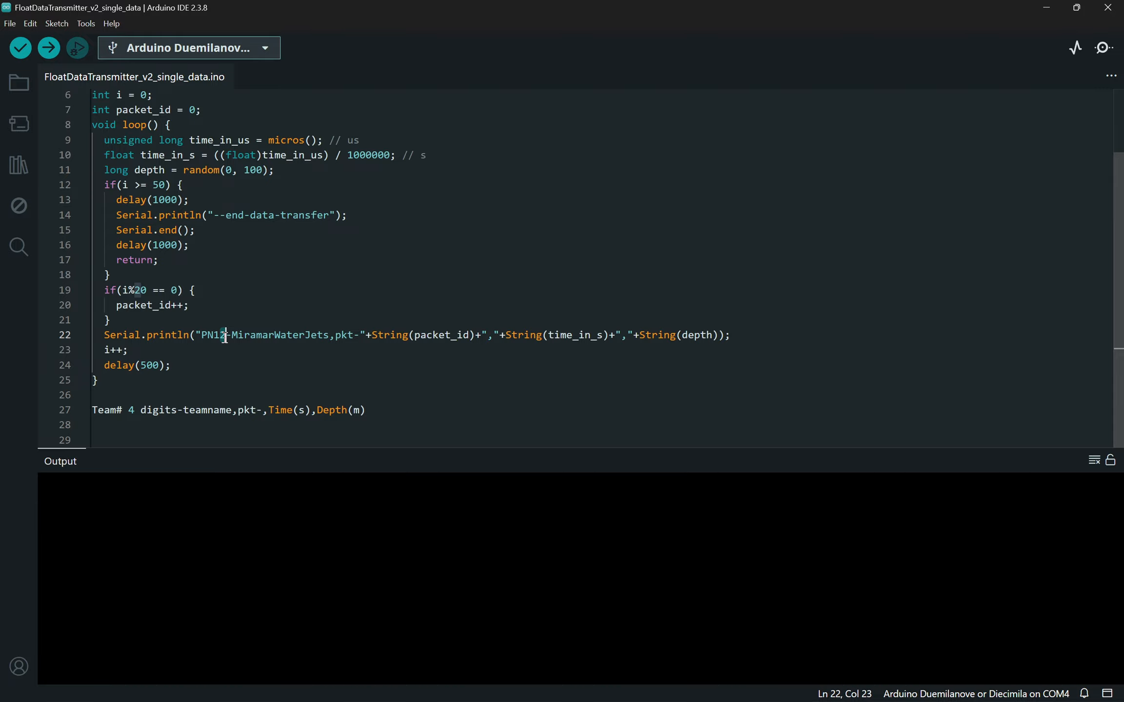
{"action": "double_click", "coordinate": [258, 335]}
{"action": "key", "text": "alt+Tab"}
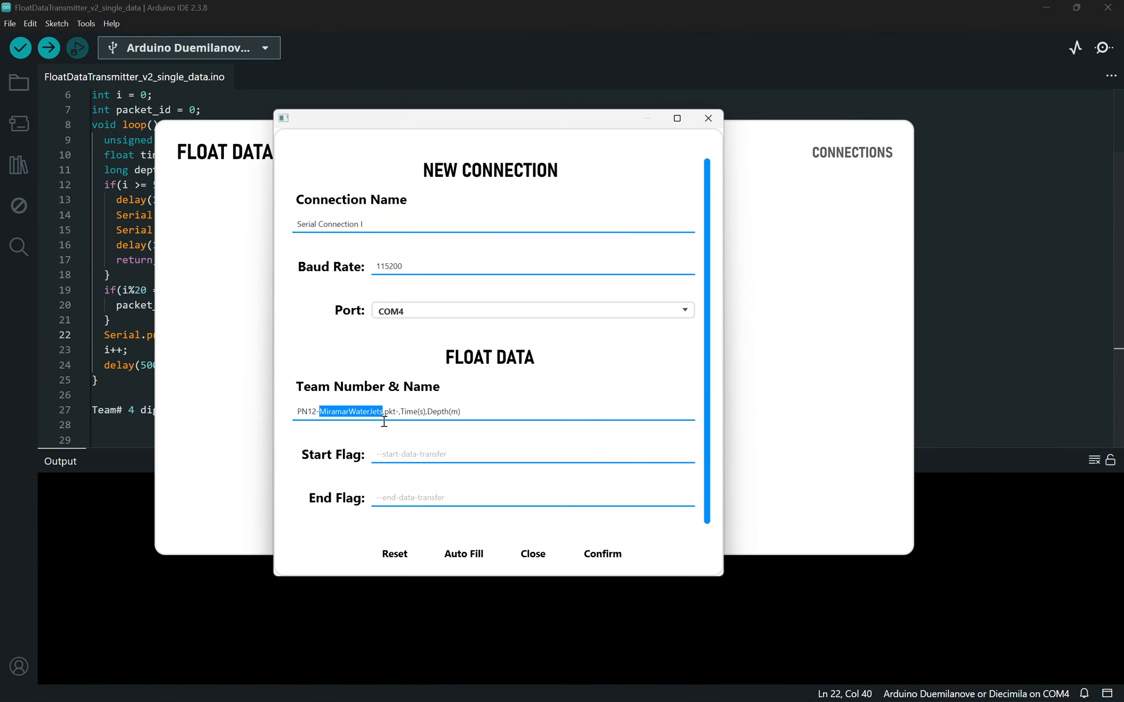
{"action": "key", "text": "alt+Tab"}
{"action": "left_click_drag", "start_coordinate": [201, 335], "coordinate": [335, 335]}
{"action": "key", "text": "alt+Tab"}
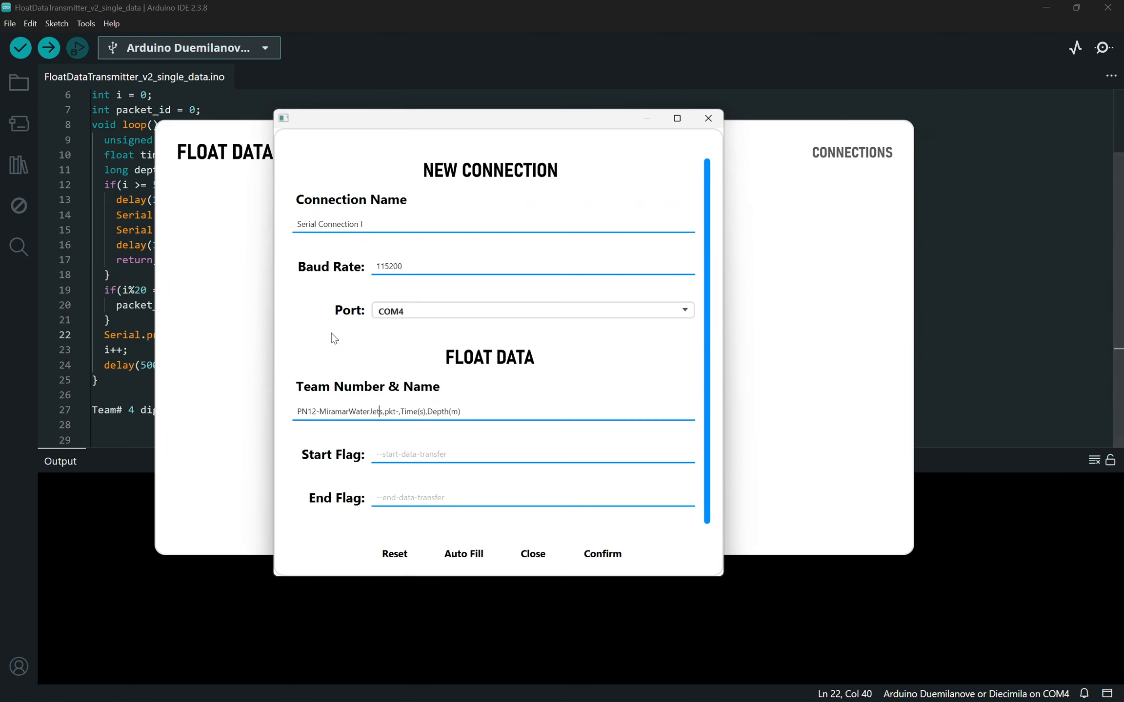
{"action": "key", "text": "alt+Tab"}
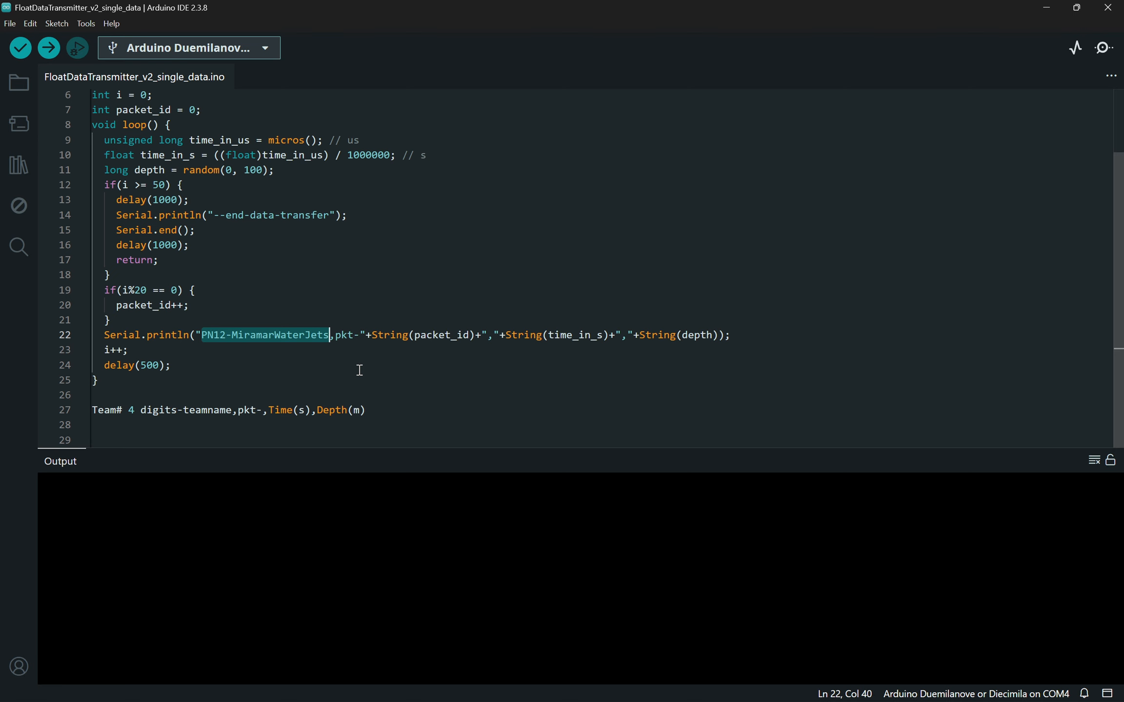
{"action": "left_click", "coordinate": [209, 321]}
{"action": "double_click", "coordinate": [215, 334]}
{"action": "left_click_drag", "start_coordinate": [225, 334], "coordinate": [241, 334]}
{"action": "key", "text": "alt+Tab"}
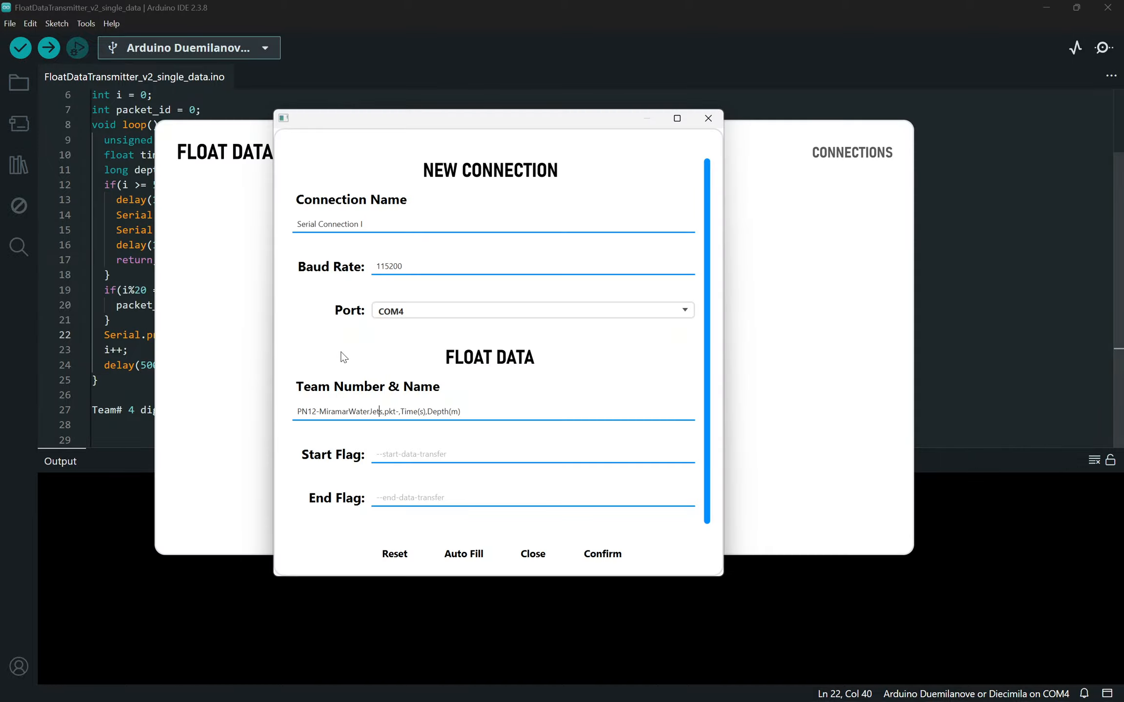
{"action": "left_click_drag", "start_coordinate": [467, 414], "coordinate": [400, 413]}
{"action": "left_click", "coordinate": [473, 413]}
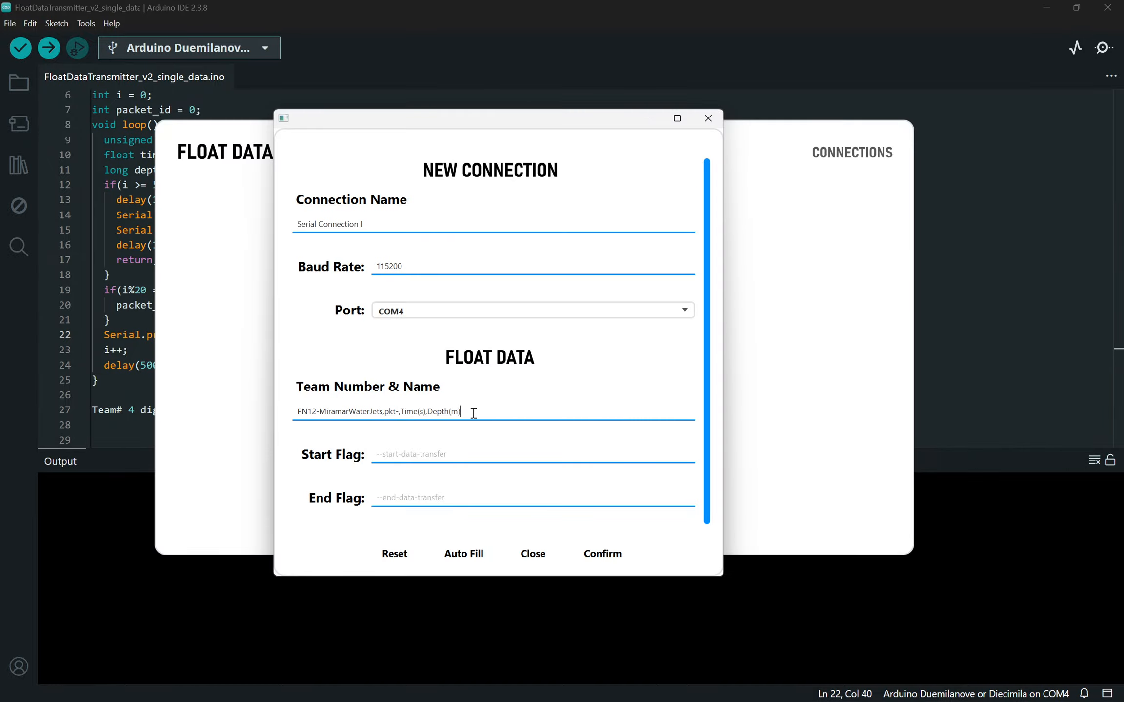
{"action": "left_click_drag", "start_coordinate": [471, 413], "coordinate": [400, 413]}
Step: Copy "--start-data-transfer" from line 4 of the sketch into the connection's Start Flag field
{"action": "left_click", "coordinate": [472, 453]}
{"action": "left_click_drag", "start_coordinate": [507, 124], "coordinate": [502, 99]}
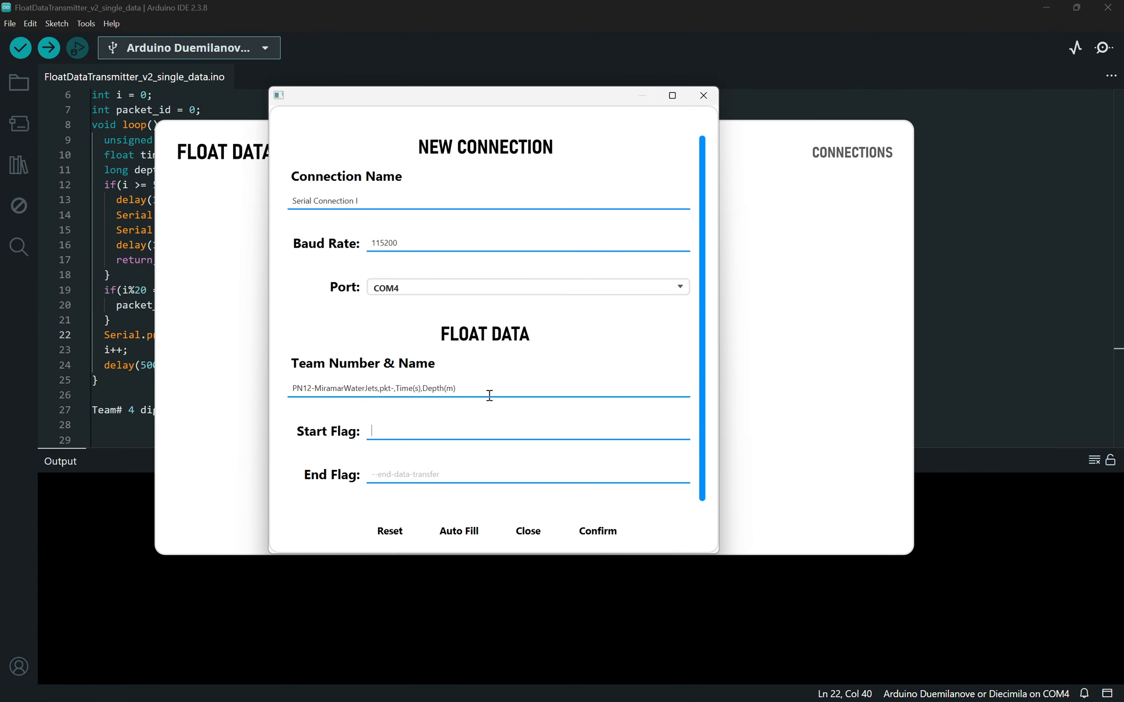
{"action": "left_click", "coordinate": [963, 292]}
{"action": "left_click", "coordinate": [577, 266]}
{"action": "scroll", "coordinate": [524, 266], "scroll_direction": "up", "scroll_amount": 2}
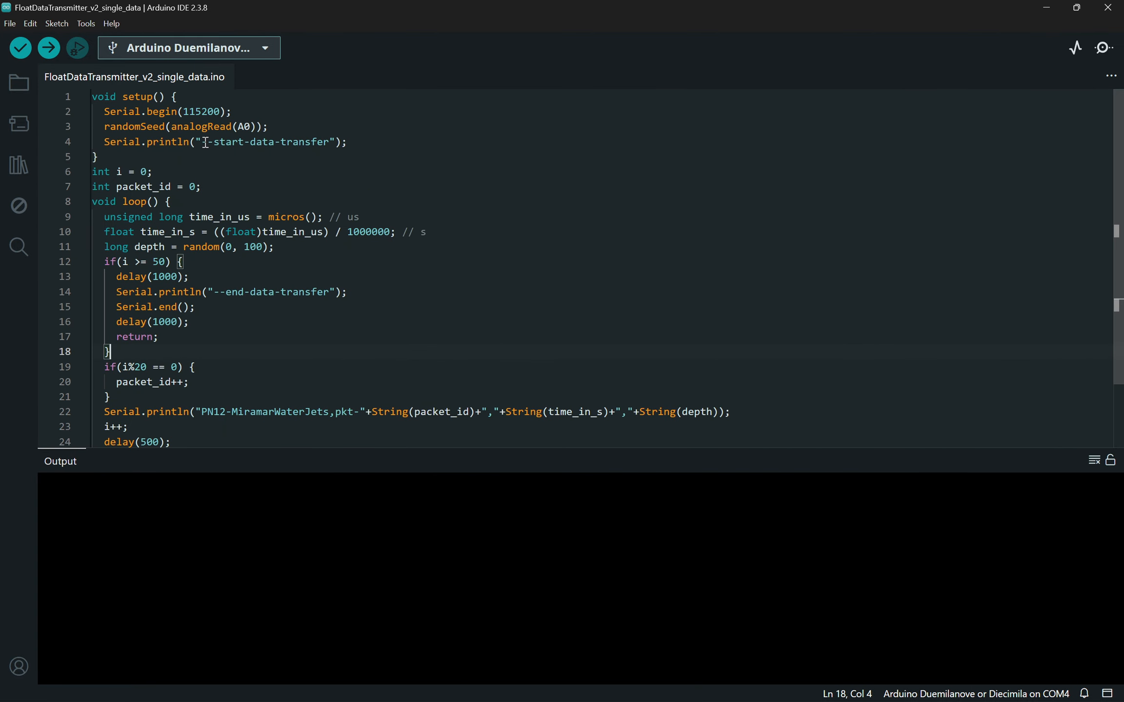
{"action": "left_click_drag", "start_coordinate": [203, 142], "coordinate": [330, 145]}
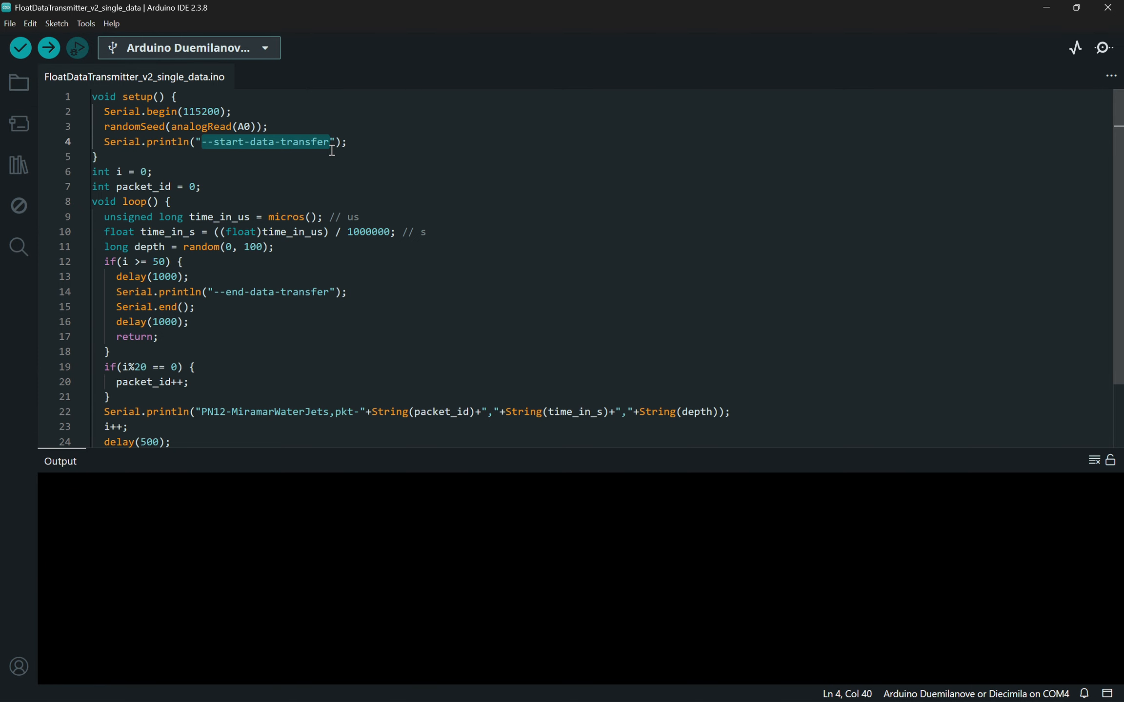
{"action": "key", "text": "ctrl+c"}
{"action": "key", "text": "alt+Tab"}
{"action": "key", "text": "ctrl+v"}
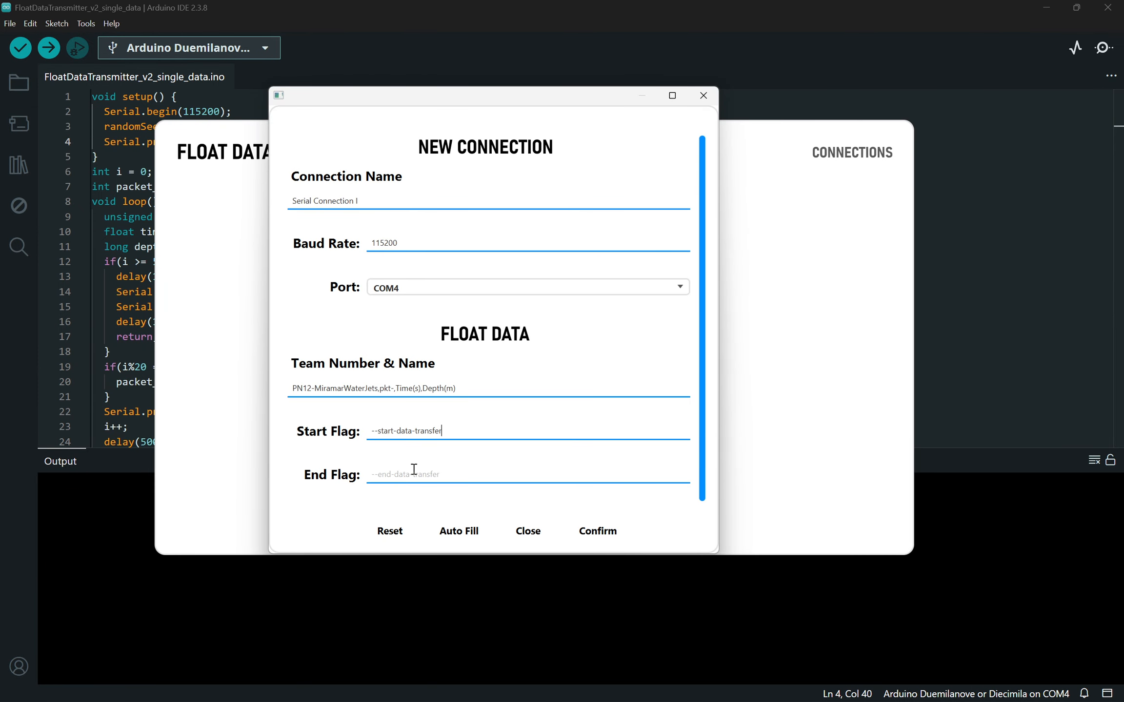
Step: Set the End Flag to "--end-data-transfer" and confirm the new connection
{"action": "left_click", "coordinate": [414, 469]}
{"action": "key", "text": "ctrl+v"}
{"action": "key", "text": "Home"}
{"action": "key", "text": "Right"}
{"action": "key", "text": "Right"}
{"action": "key", "text": "shift+Right"}
{"action": "key", "text": "shift+Right"}
{"action": "key", "text": "shift+Right"}
{"action": "key", "text": "shift+Right"}
{"action": "key", "text": "shift+Right"}
{"action": "type", "text": "end"}
{"action": "left_click", "coordinate": [597, 532]}
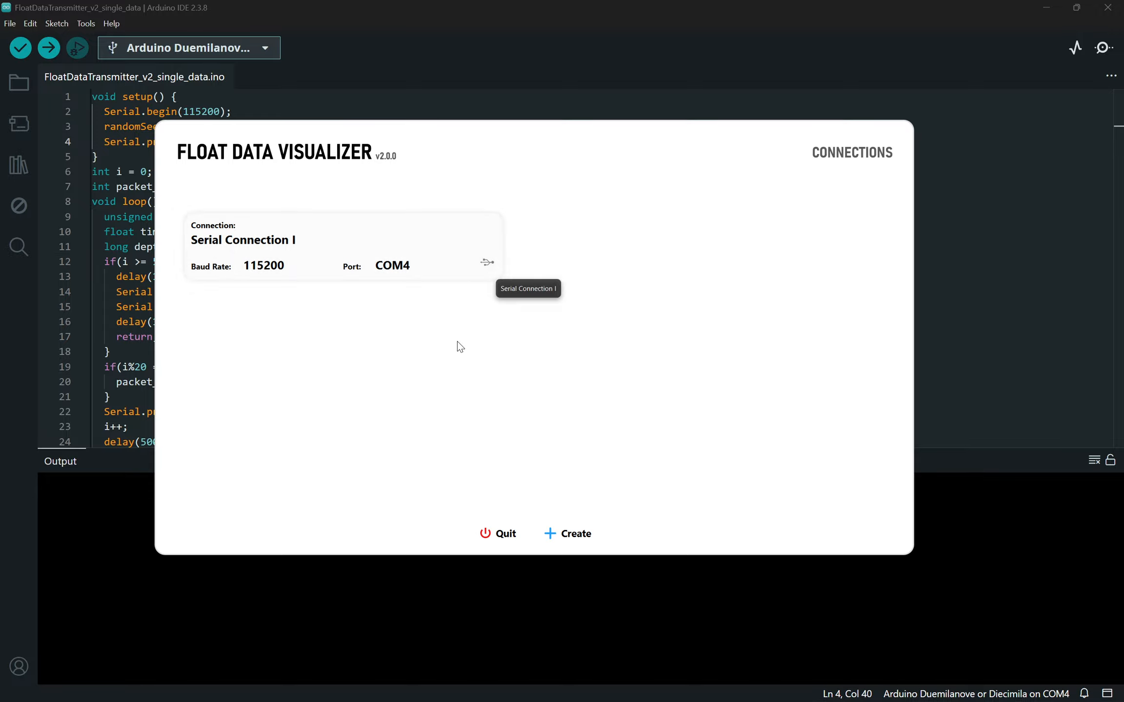
Step: Delete Serial Connection I from the connections list
{"action": "right_click", "coordinate": [340, 241]}
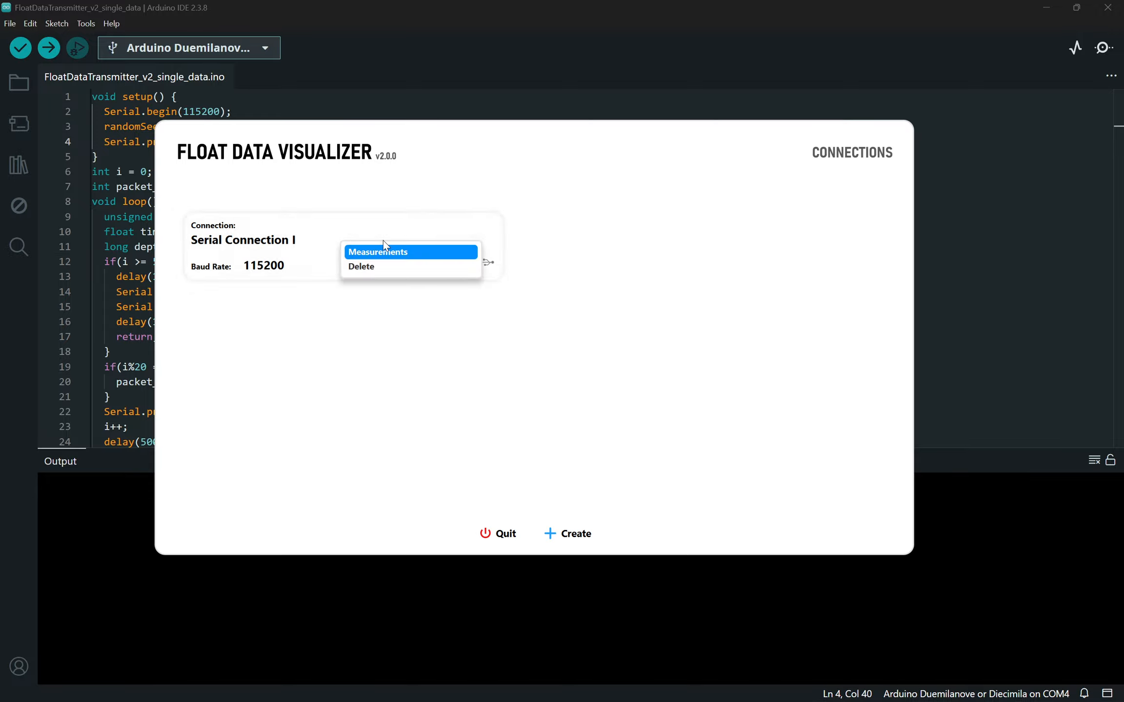
{"action": "right_click", "coordinate": [273, 240]}
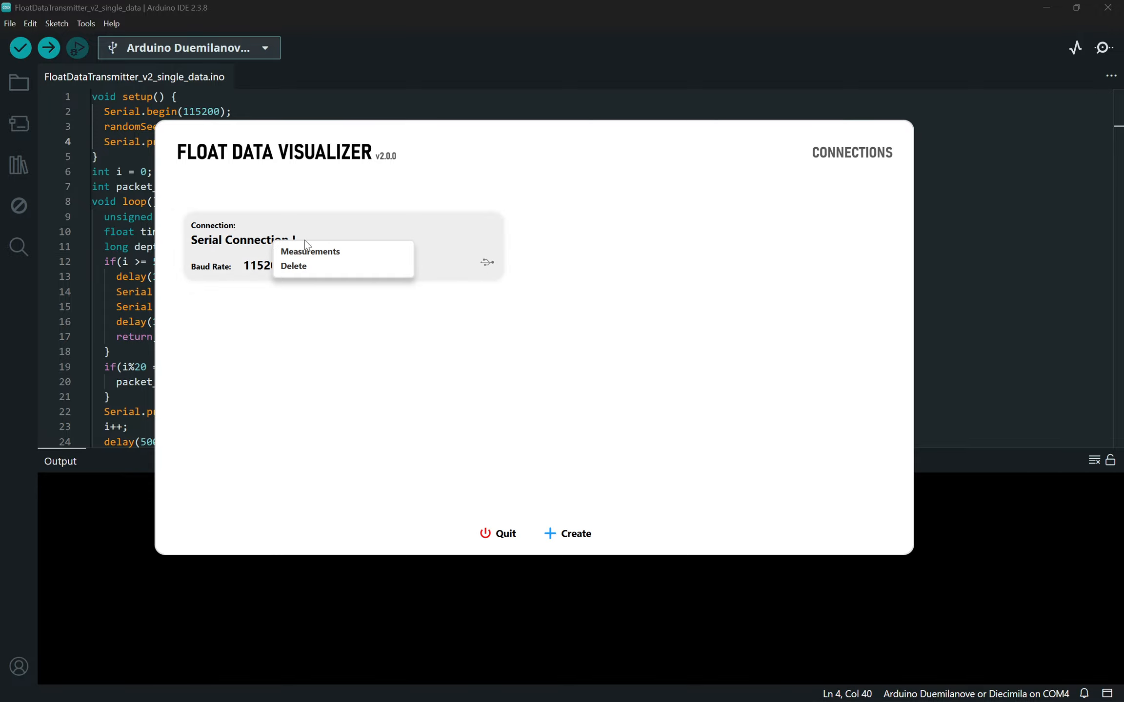
{"action": "left_click", "coordinate": [310, 267]}
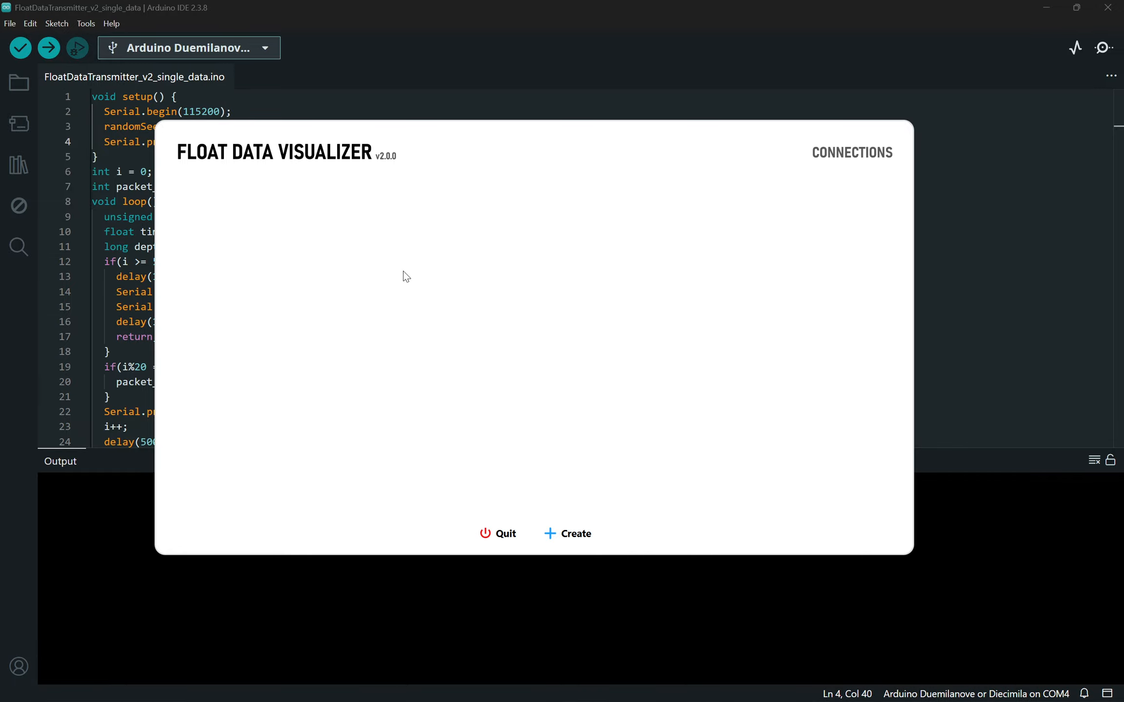
Step: Start a new connection, auto-fill its form and review the filled-in name, baud rate, port, team and flags
{"action": "left_click", "coordinate": [566, 533]}
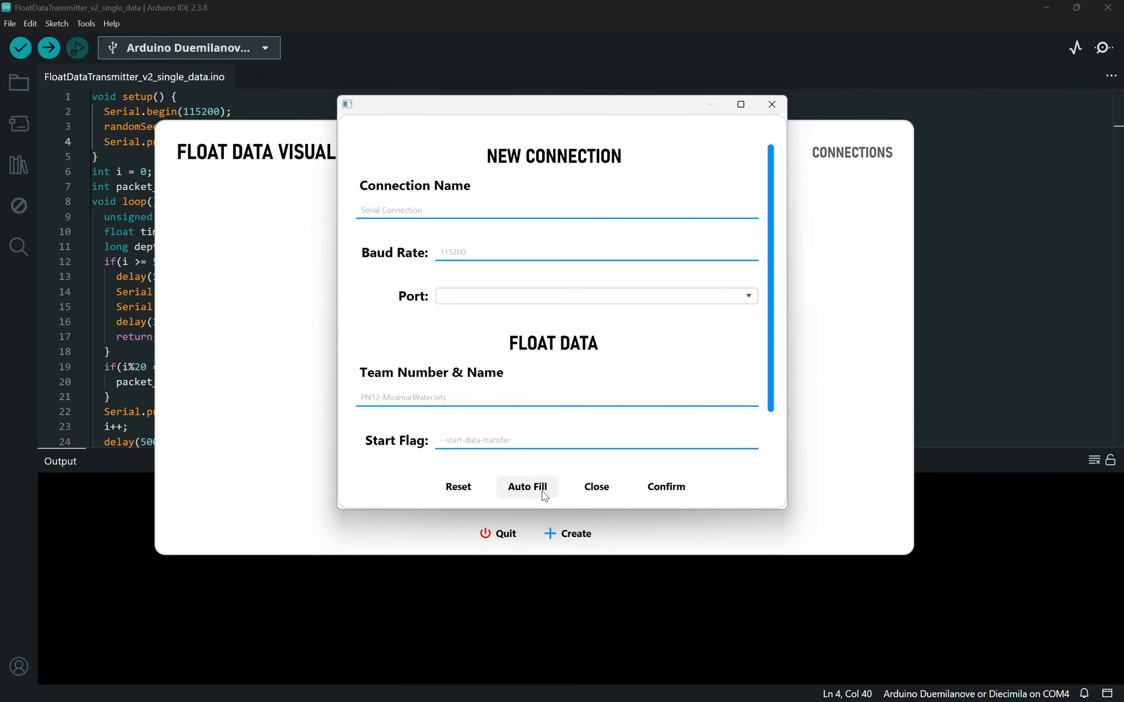
{"action": "left_click", "coordinate": [527, 487]}
{"action": "scroll", "coordinate": [520, 372], "scroll_direction": "down", "scroll_amount": 2}
{"action": "scroll", "coordinate": [488, 385], "scroll_direction": "up", "scroll_amount": 2}
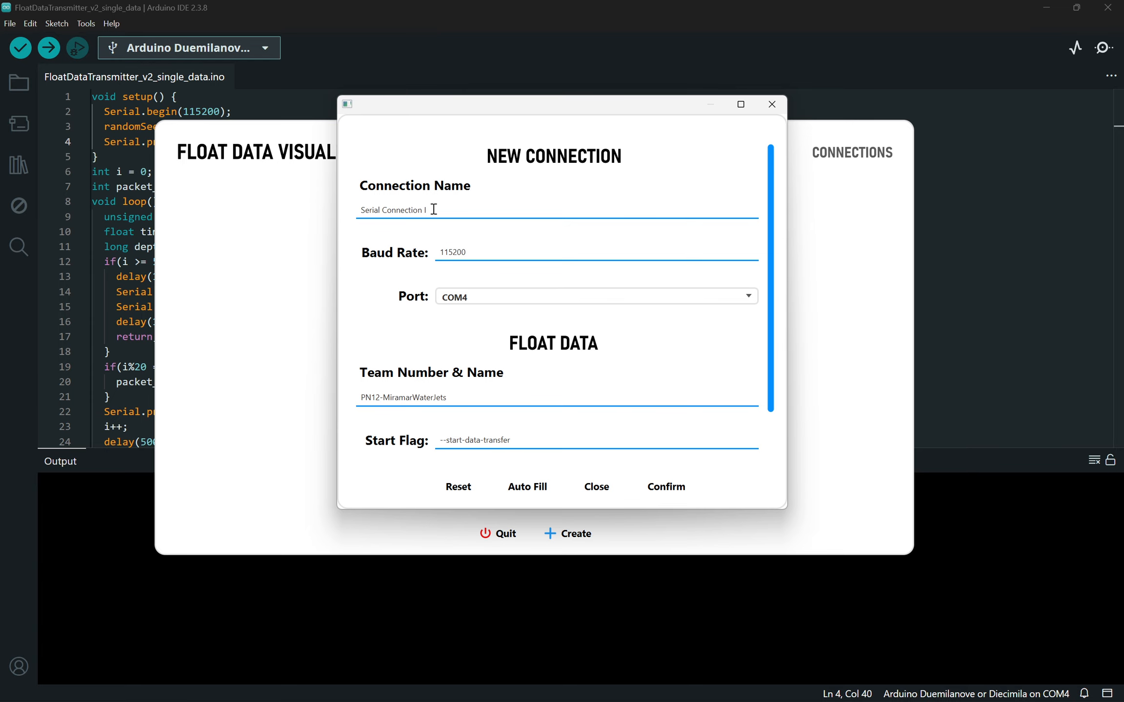
{"action": "left_click_drag", "start_coordinate": [476, 212], "coordinate": [345, 217]}
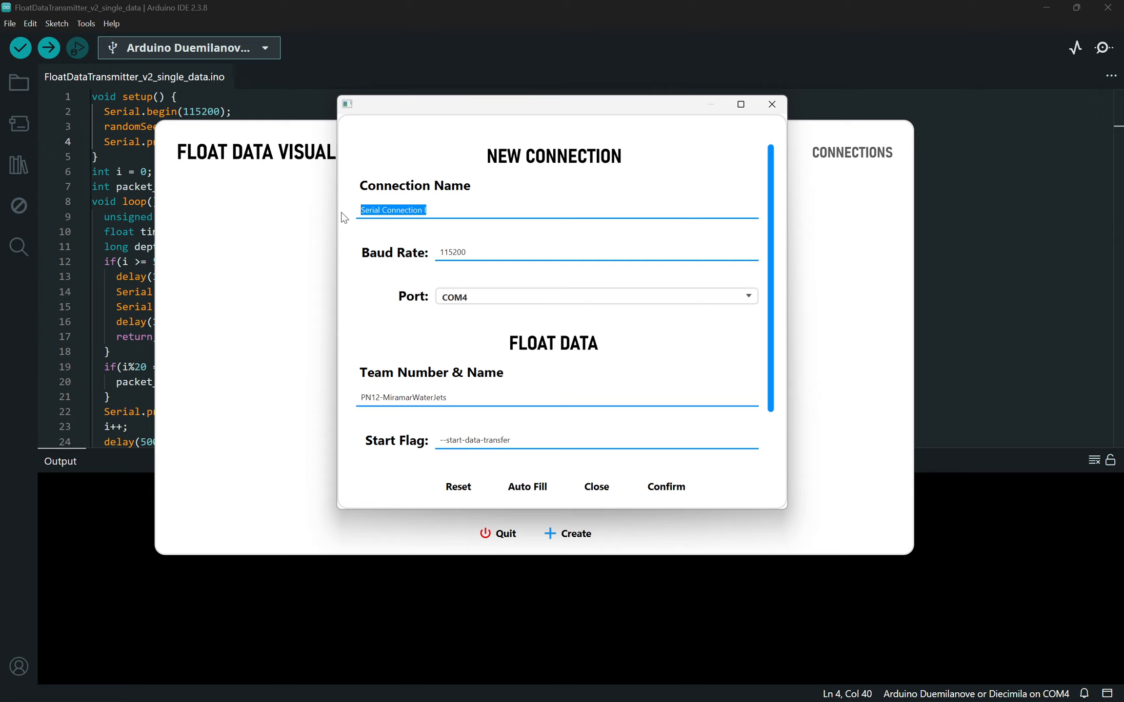
{"action": "double_click", "coordinate": [489, 252]}
{"action": "scroll", "coordinate": [530, 368], "scroll_direction": "down", "scroll_amount": 1}
{"action": "left_click_drag", "start_coordinate": [481, 346], "coordinate": [326, 347]}
Step: Append ",pkt-,Time(s),Depth(m)" to the auto-filled Team Number & Name entry and confirm the connection
{"action": "left_click", "coordinate": [474, 347]}
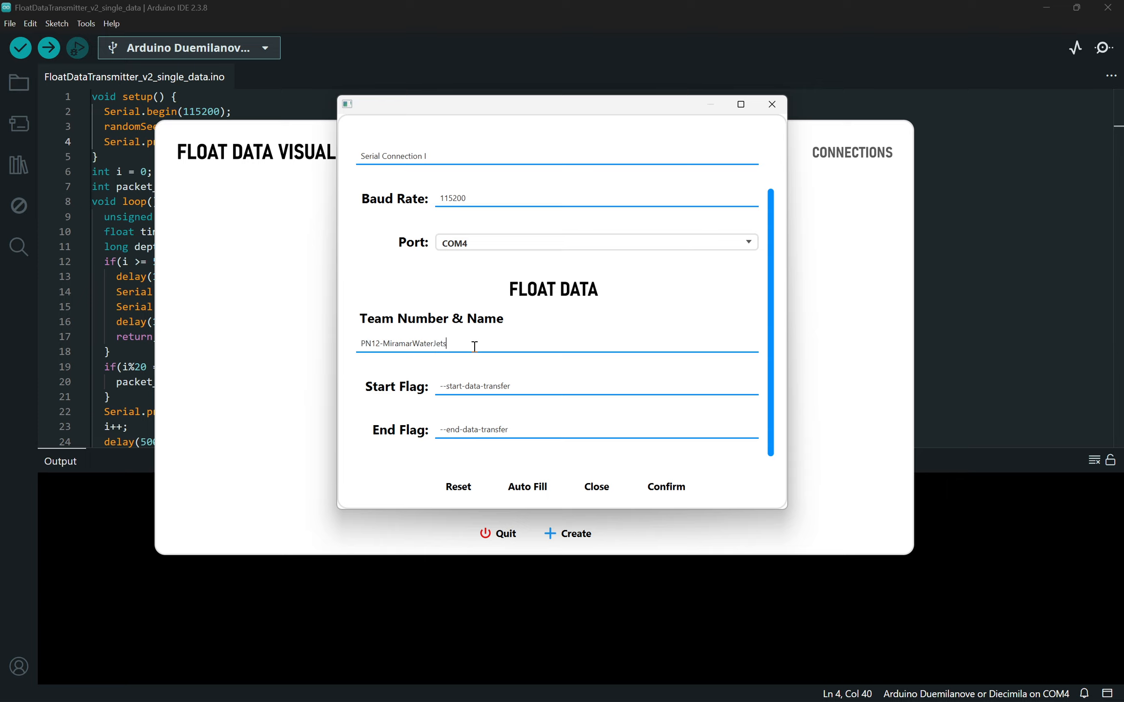
{"action": "type", "text": ",pkt"}
{"action": "type", "text": "me(s),Depth(m"}
{"action": "scroll", "coordinate": [547, 380], "scroll_direction": "up", "scroll_amount": 2}
{"action": "scroll", "coordinate": [547, 380], "scroll_direction": "down", "scroll_amount": 2}
{"action": "left_click_drag", "start_coordinate": [464, 343], "coordinate": [336, 343]}
{"action": "left_click", "coordinate": [552, 344]}
{"action": "scroll", "coordinate": [559, 383], "scroll_direction": "up", "scroll_amount": 2}
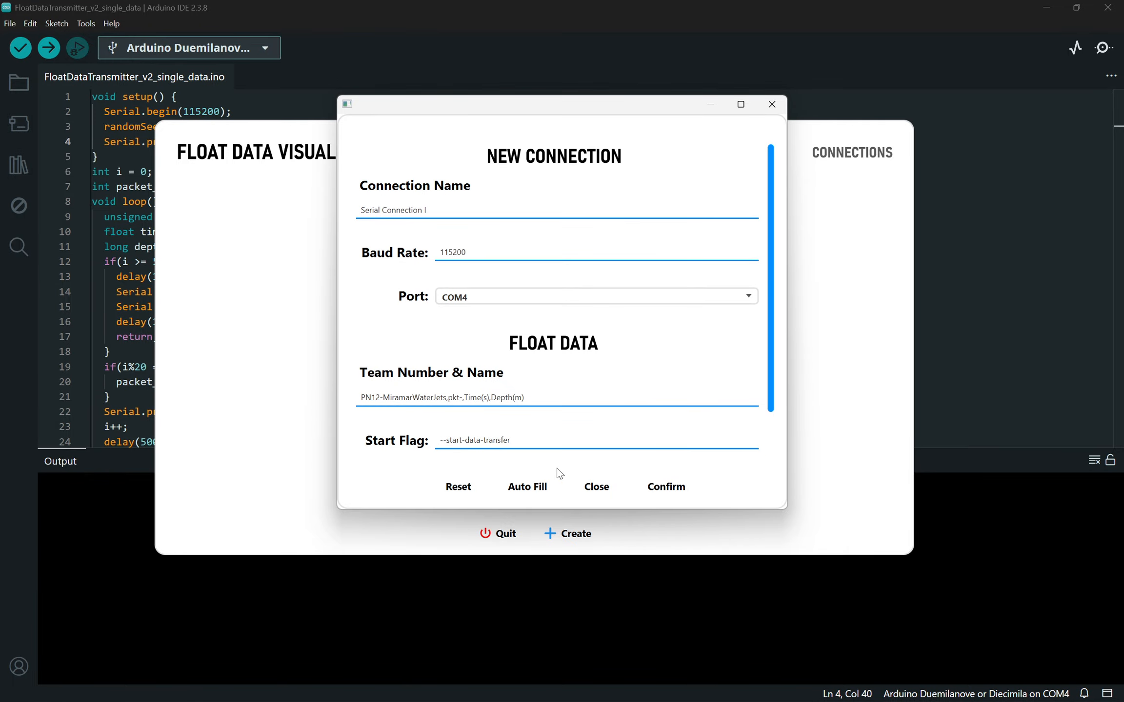
{"action": "left_click", "coordinate": [661, 490]}
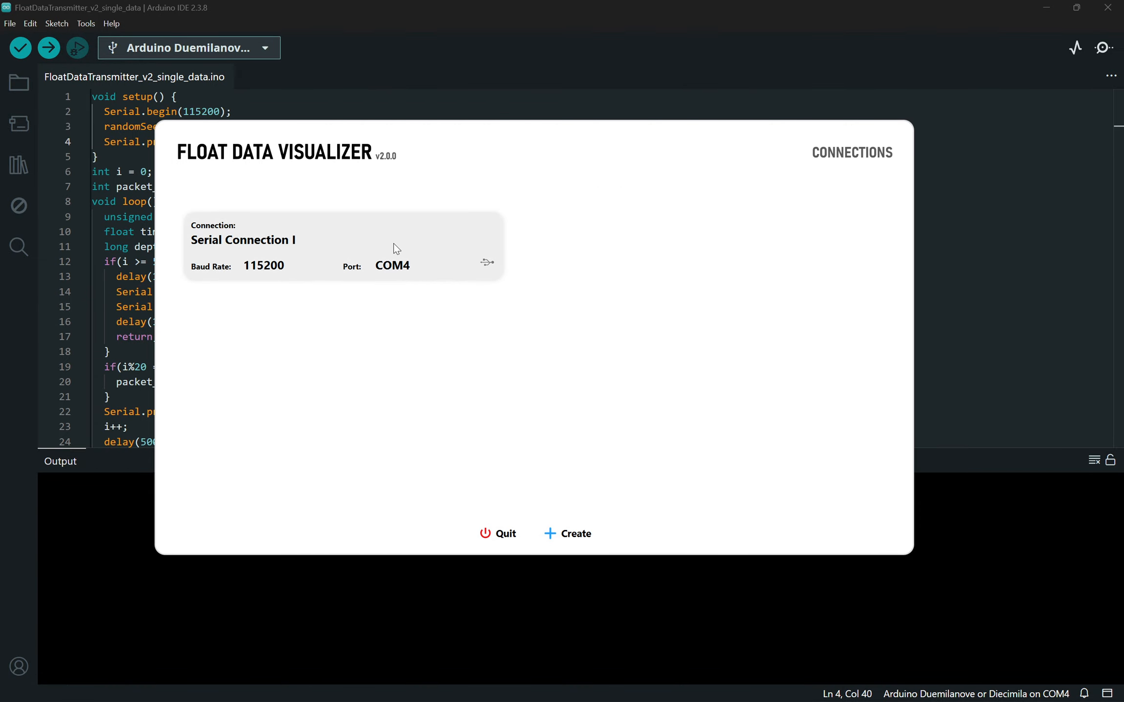
Step: View the measurements recorded for Serial Connection I, examine the Time and Depth rows and their units, and close the list
{"action": "right_click", "coordinate": [299, 240]}
{"action": "left_click", "coordinate": [331, 253]}
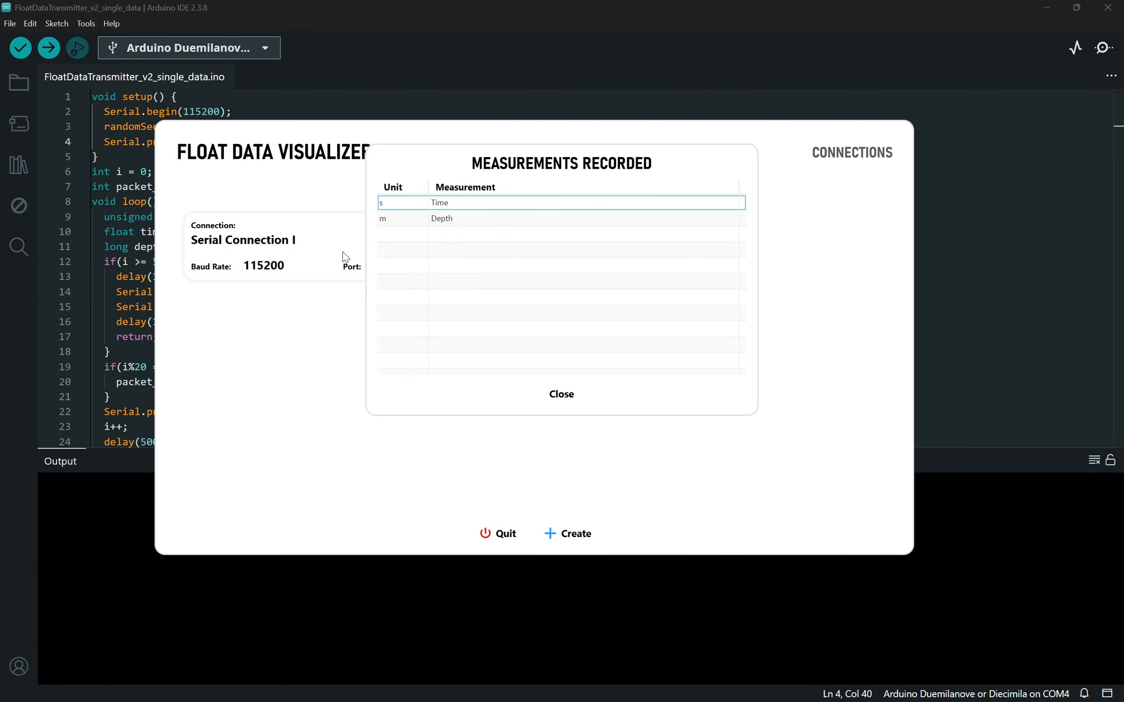
{"action": "left_click_drag", "start_coordinate": [568, 163], "coordinate": [466, 225]}
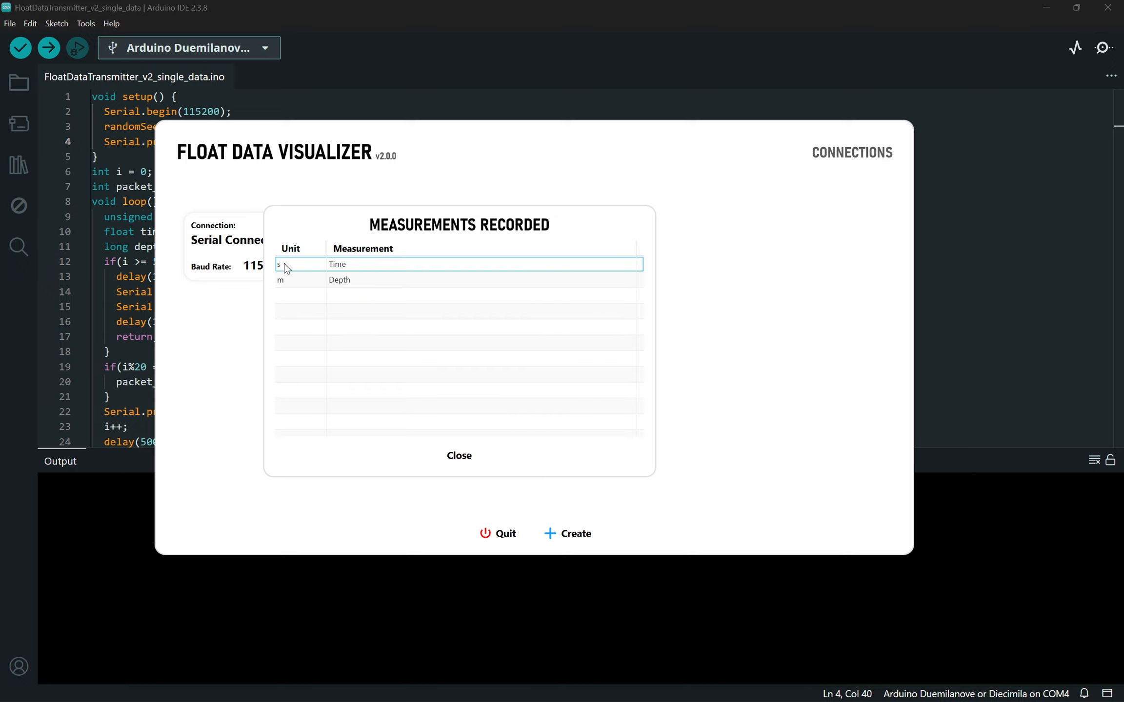
{"action": "left_click", "coordinate": [335, 269]}
{"action": "left_click", "coordinate": [343, 287]}
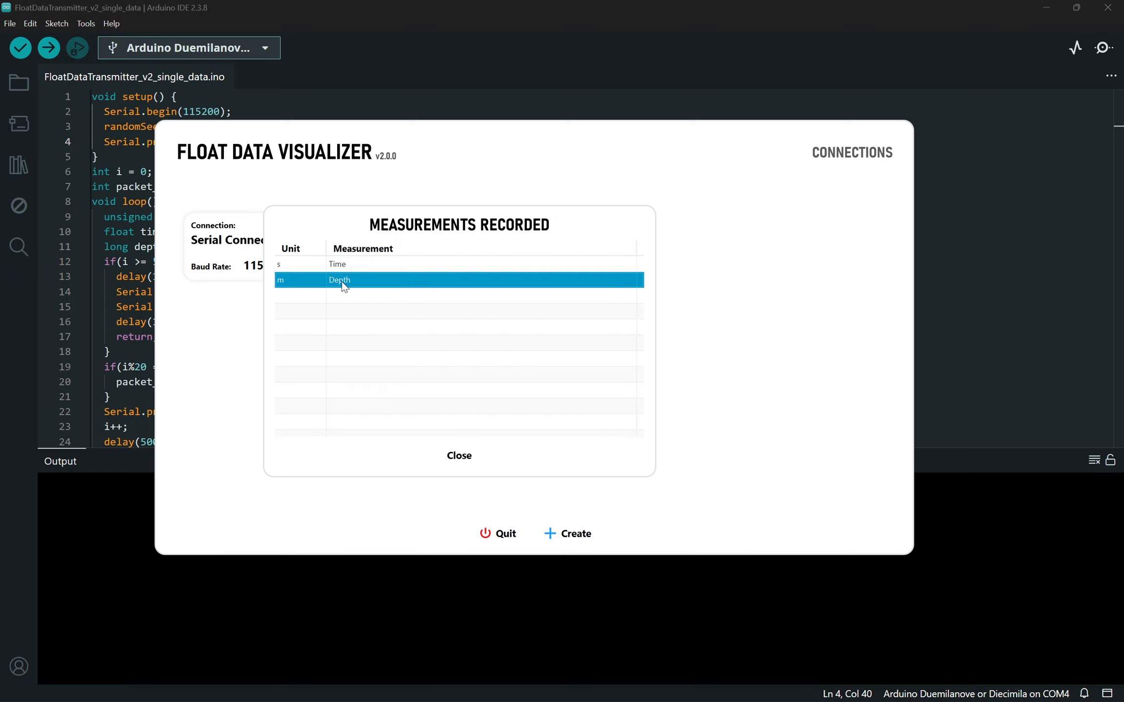
{"action": "left_click", "coordinate": [342, 263]}
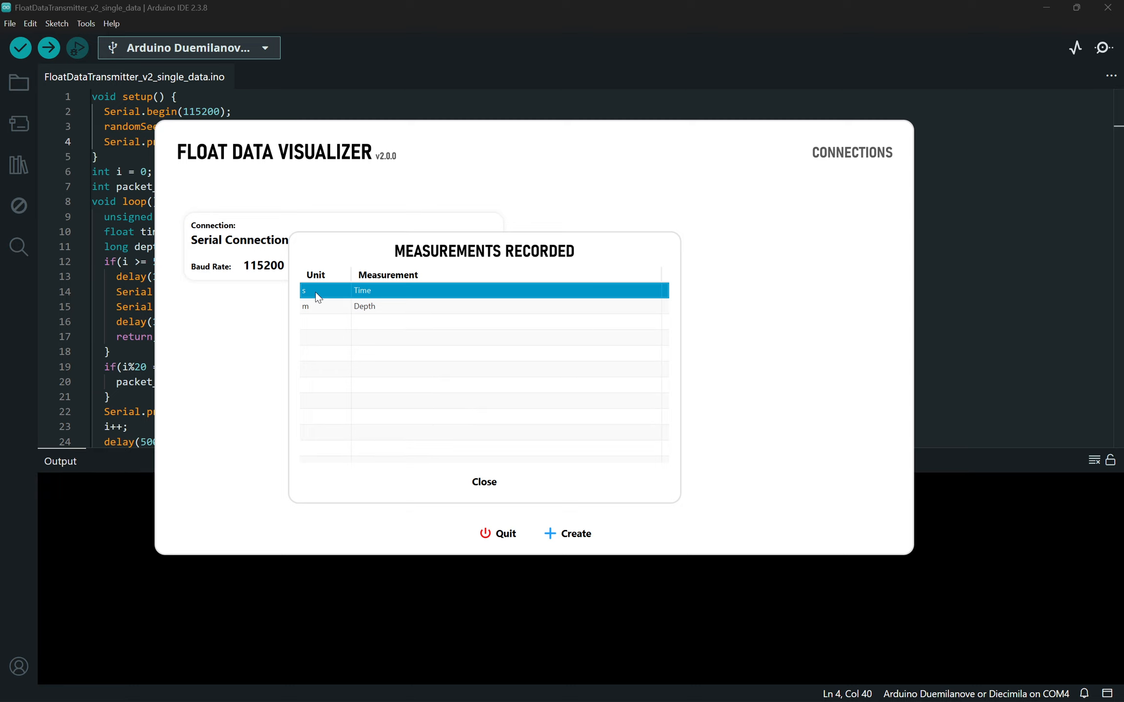
{"action": "left_click", "coordinate": [358, 306]}
{"action": "left_click", "coordinate": [356, 292]}
{"action": "left_click", "coordinate": [374, 307]}
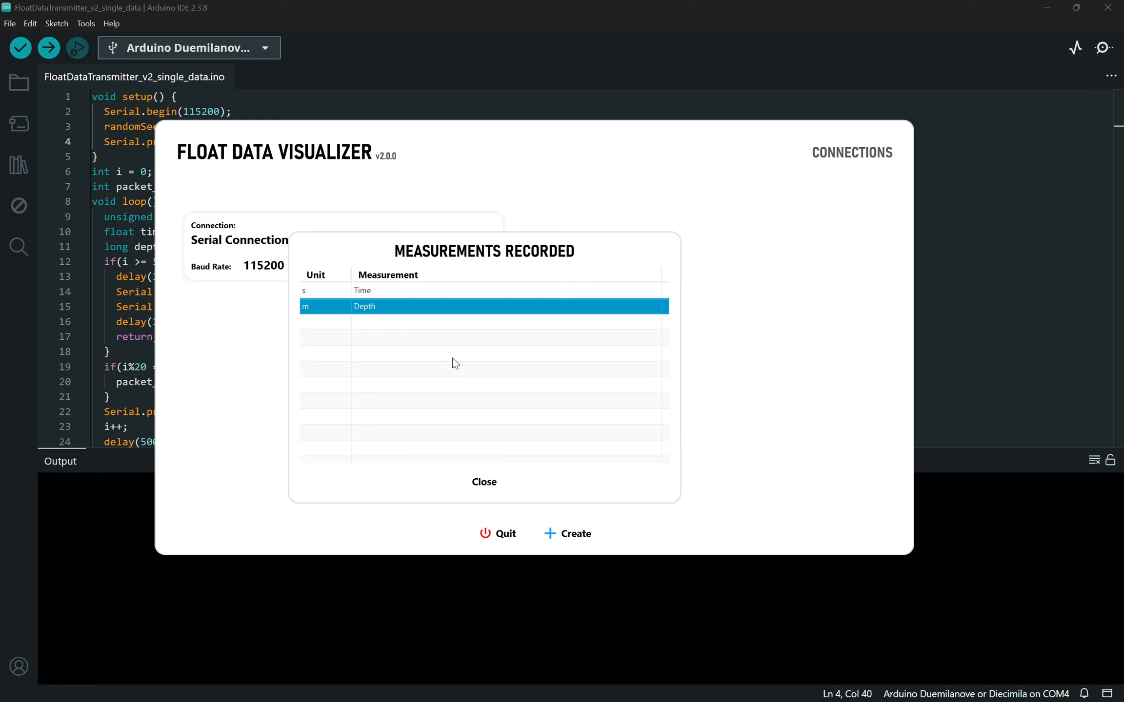
{"action": "left_click", "coordinate": [479, 482]}
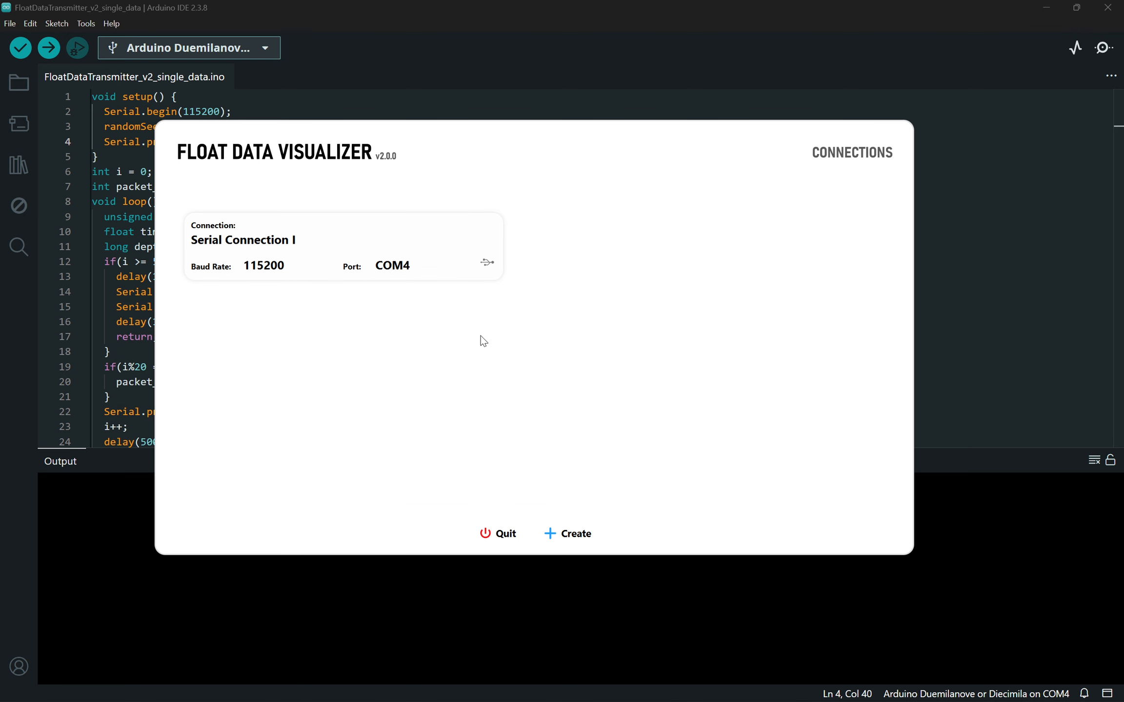
Step: Open Serial Connection I, check its configured start and end data transfer flags, and return to its data table
{"action": "left_click", "coordinate": [573, 537]}
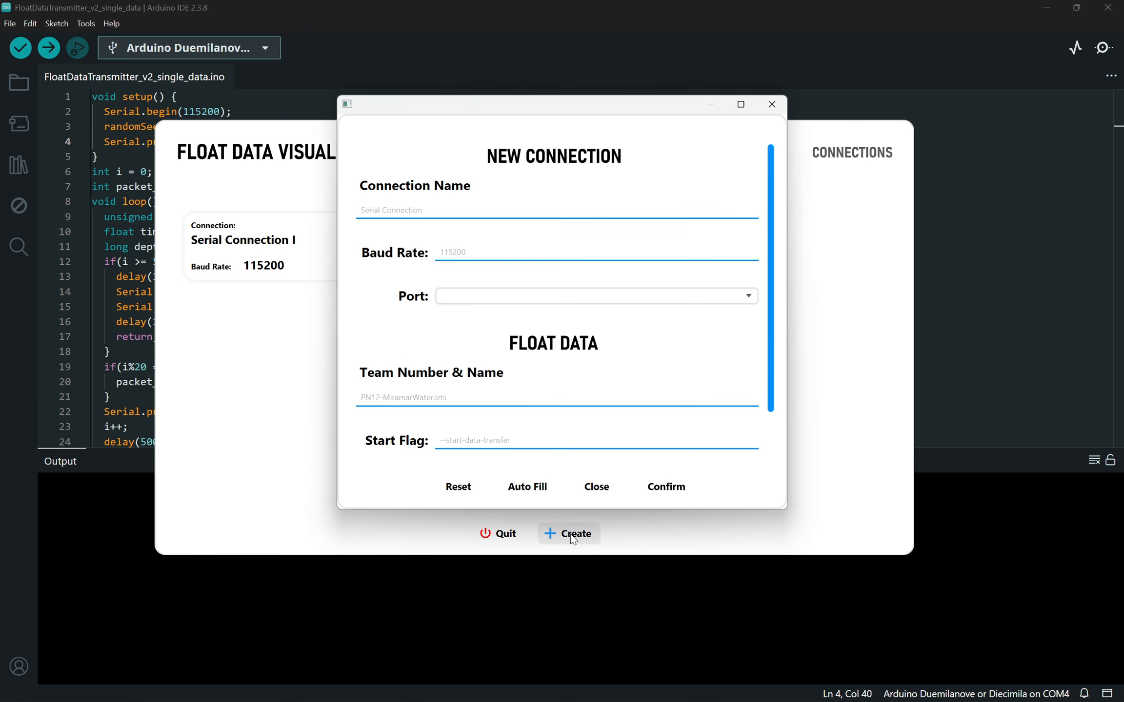
{"action": "left_click", "coordinate": [596, 486]}
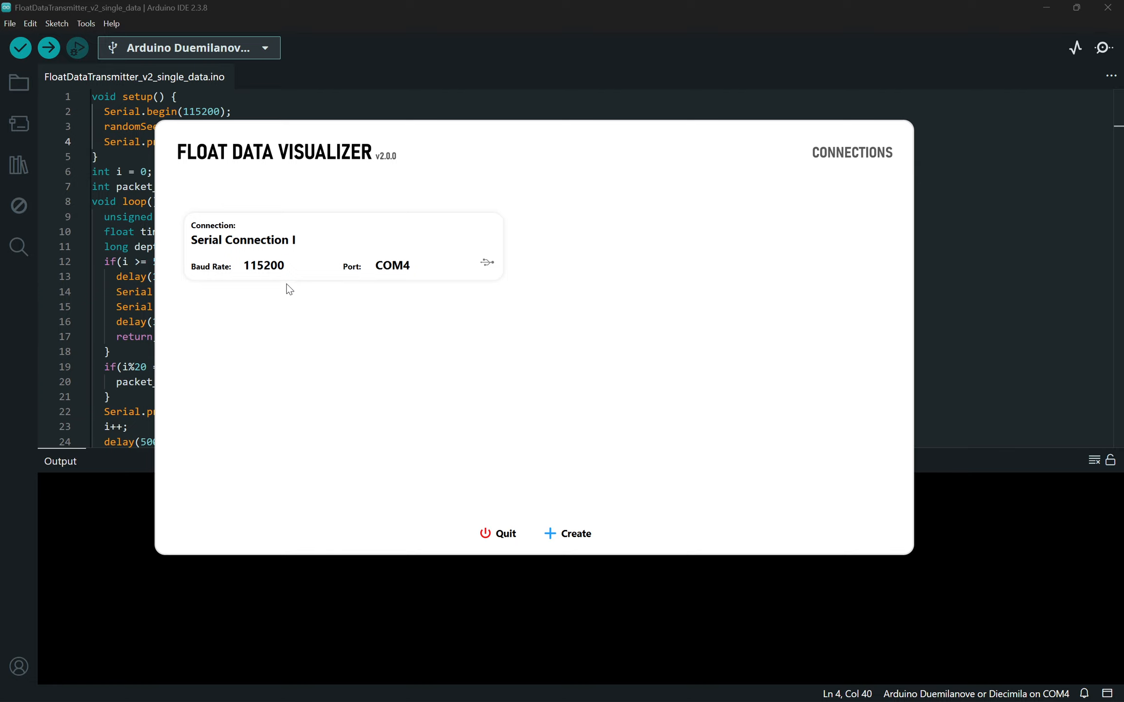
{"action": "left_click", "coordinate": [336, 244]}
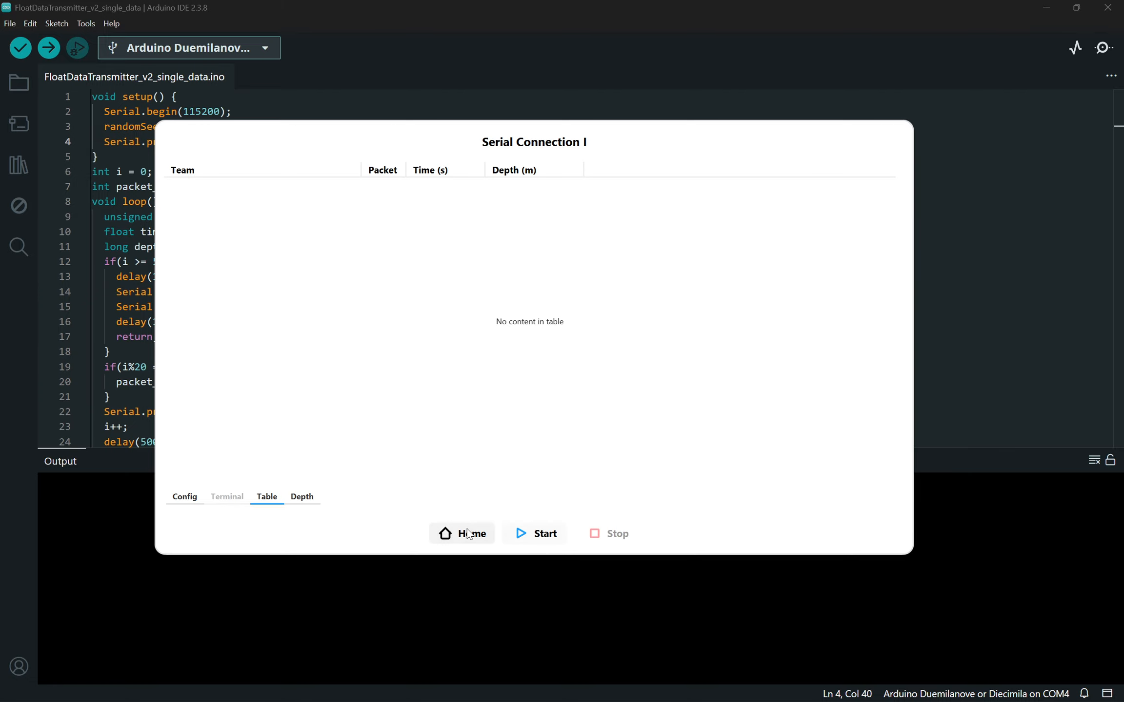
{"action": "left_click", "coordinate": [461, 534]}
{"action": "left_click", "coordinate": [323, 247]}
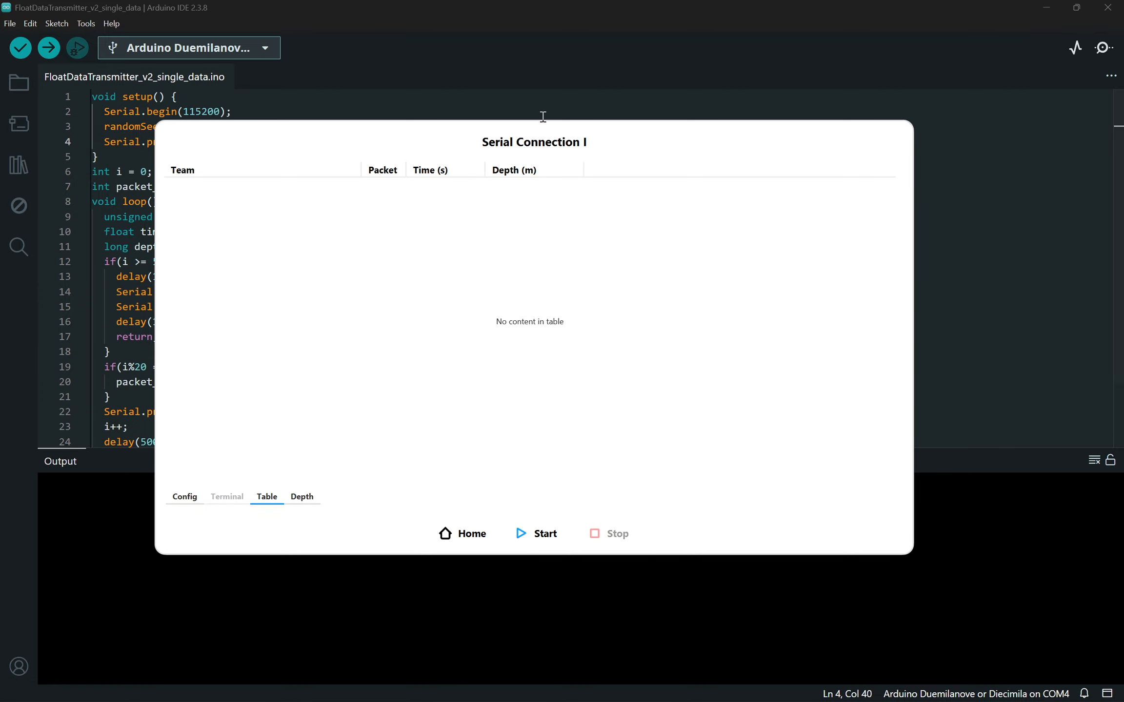
{"action": "left_click_drag", "start_coordinate": [547, 140], "coordinate": [513, 154]}
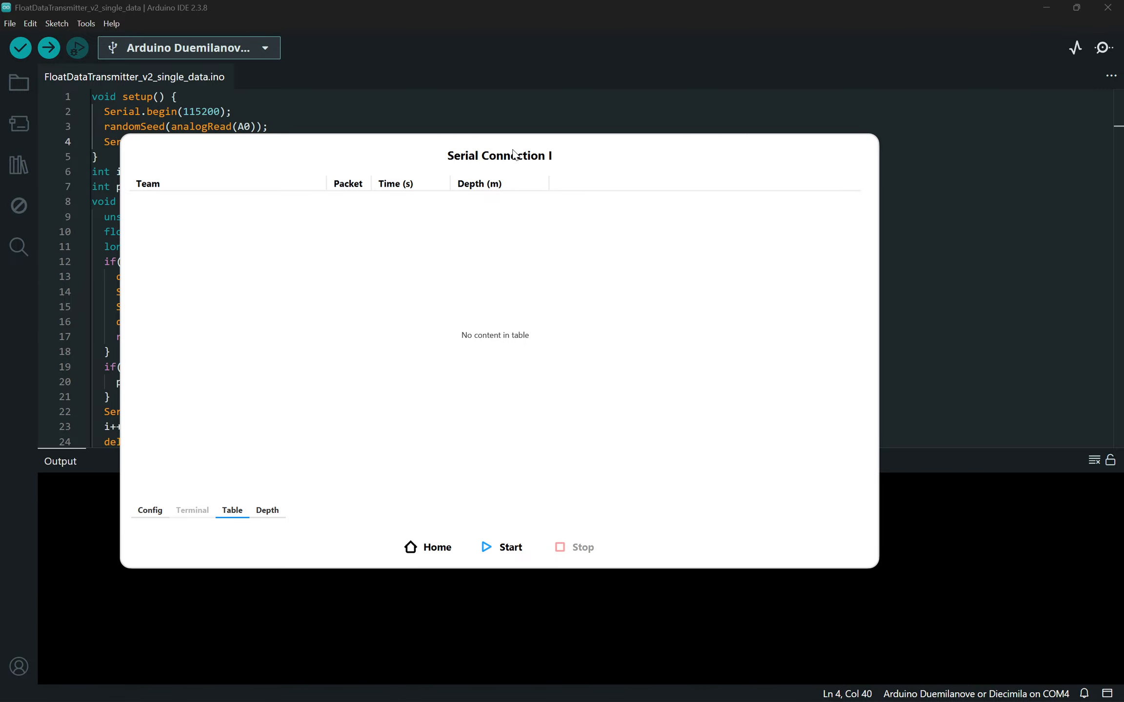
{"action": "left_click", "coordinate": [150, 510]}
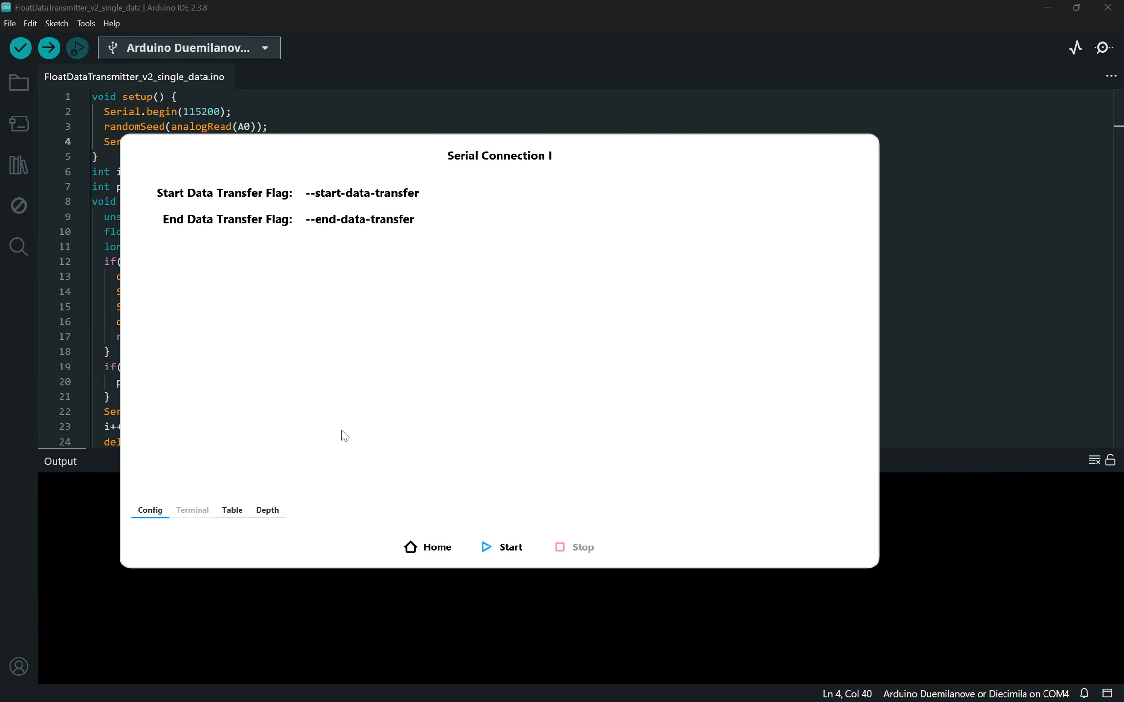
{"action": "left_click", "coordinate": [233, 511]}
Step: Switch to the FloatDataVisualizer releases page on GitHub in Firefox
{"action": "key", "text": "alt+Tab"}
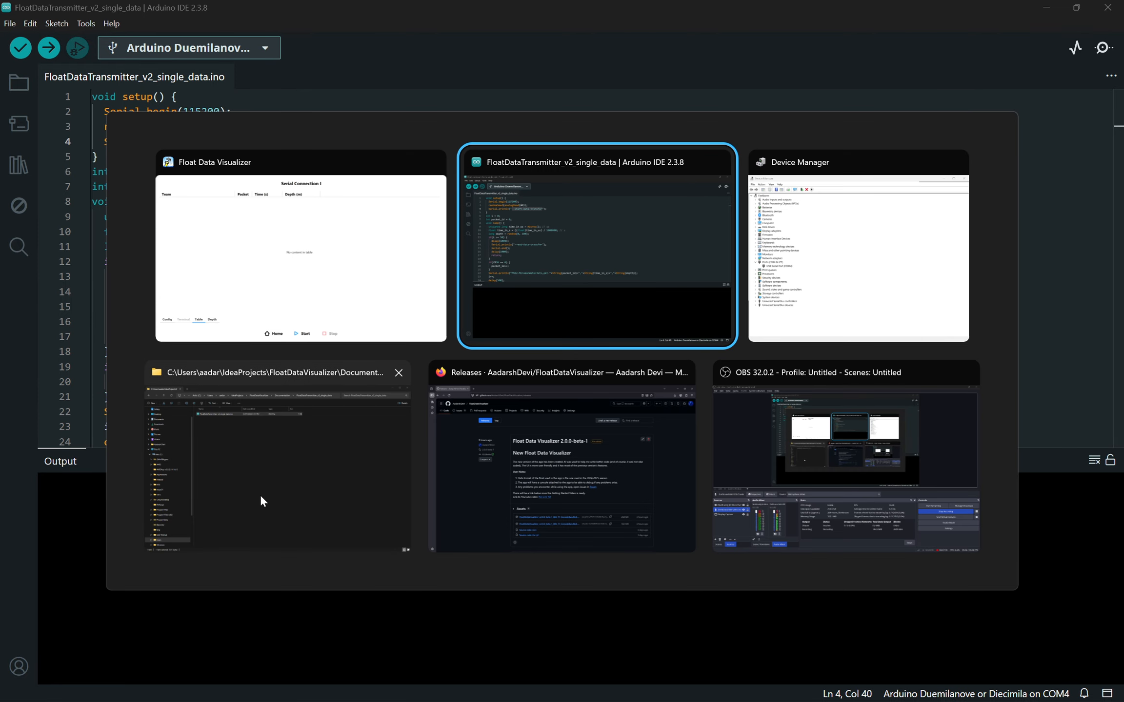
{"action": "left_click", "coordinate": [600, 456]}
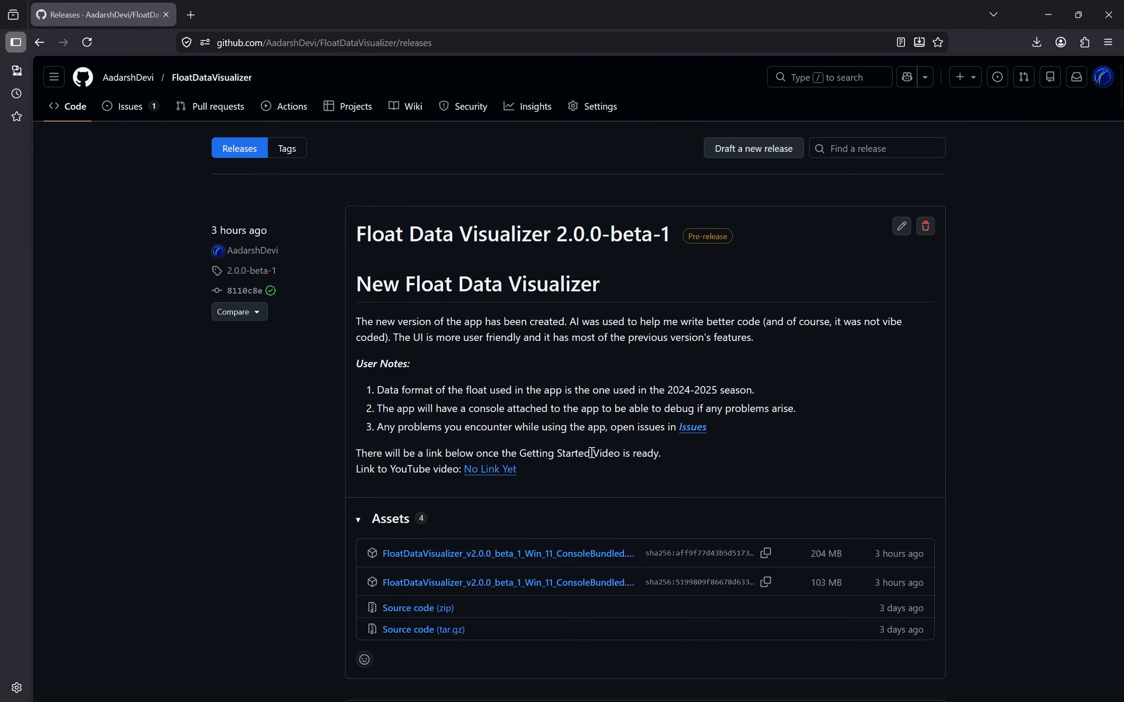
Step: Start a new issue in the FloatDataVisualizer repository titled "Confirmation before deleting a connection"
{"action": "left_click", "coordinate": [130, 106]}
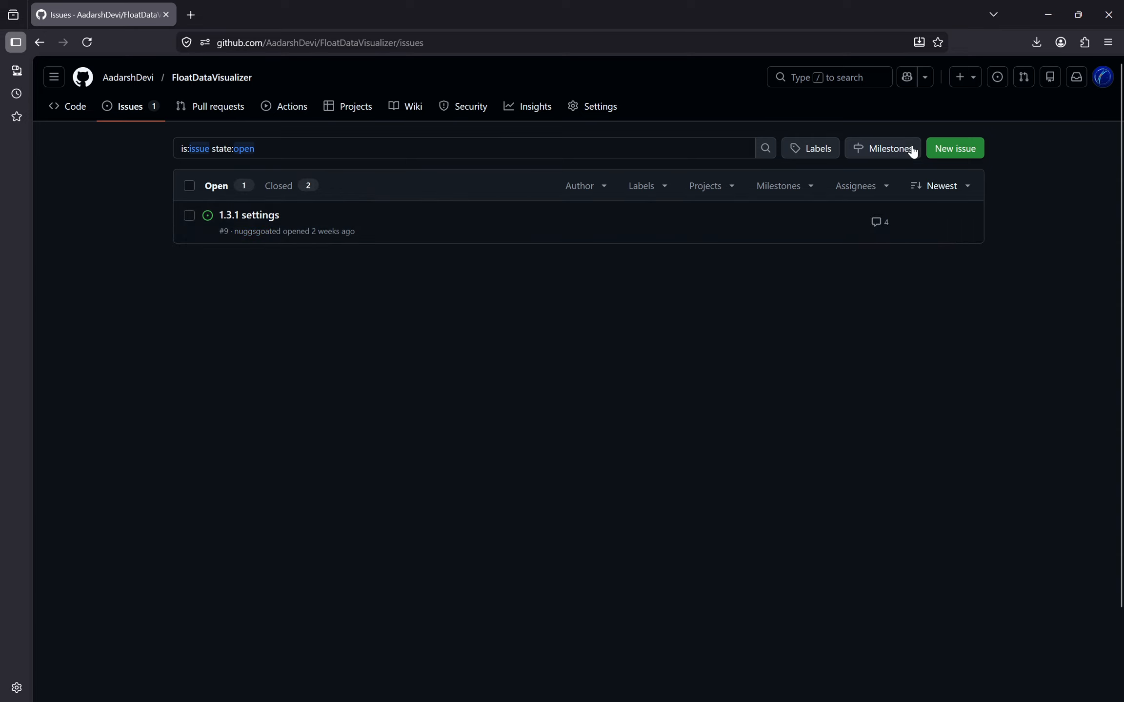
{"action": "left_click", "coordinate": [941, 148]}
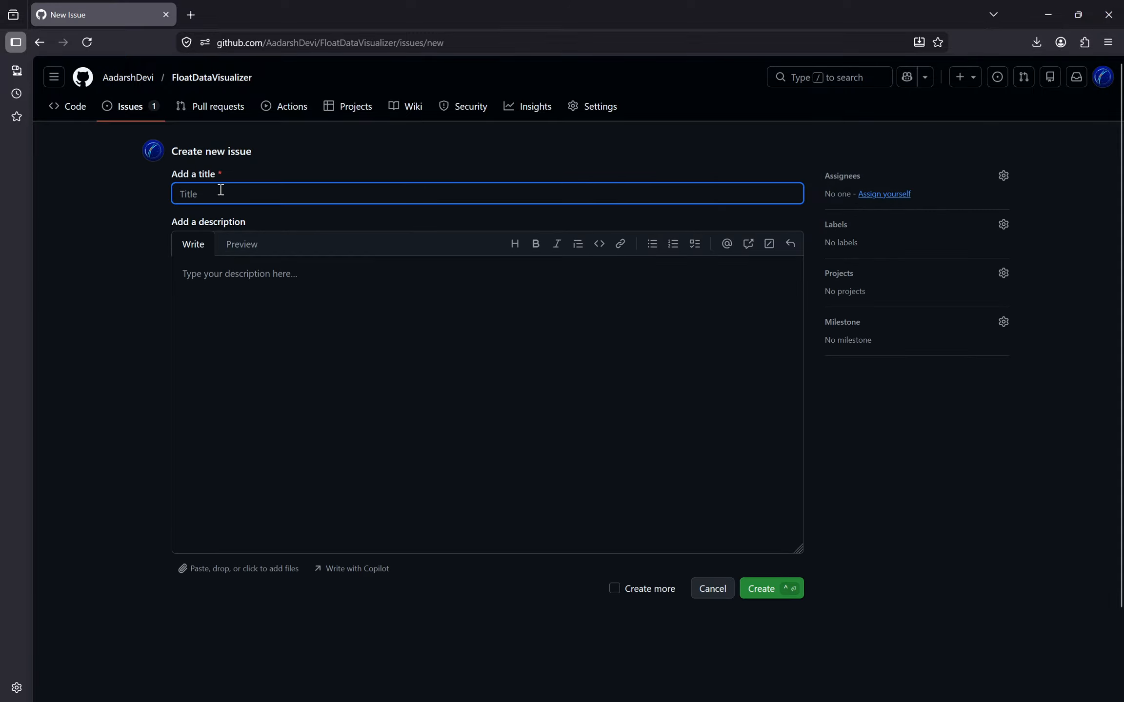
{"action": "type", "text": "Confirmatio"}
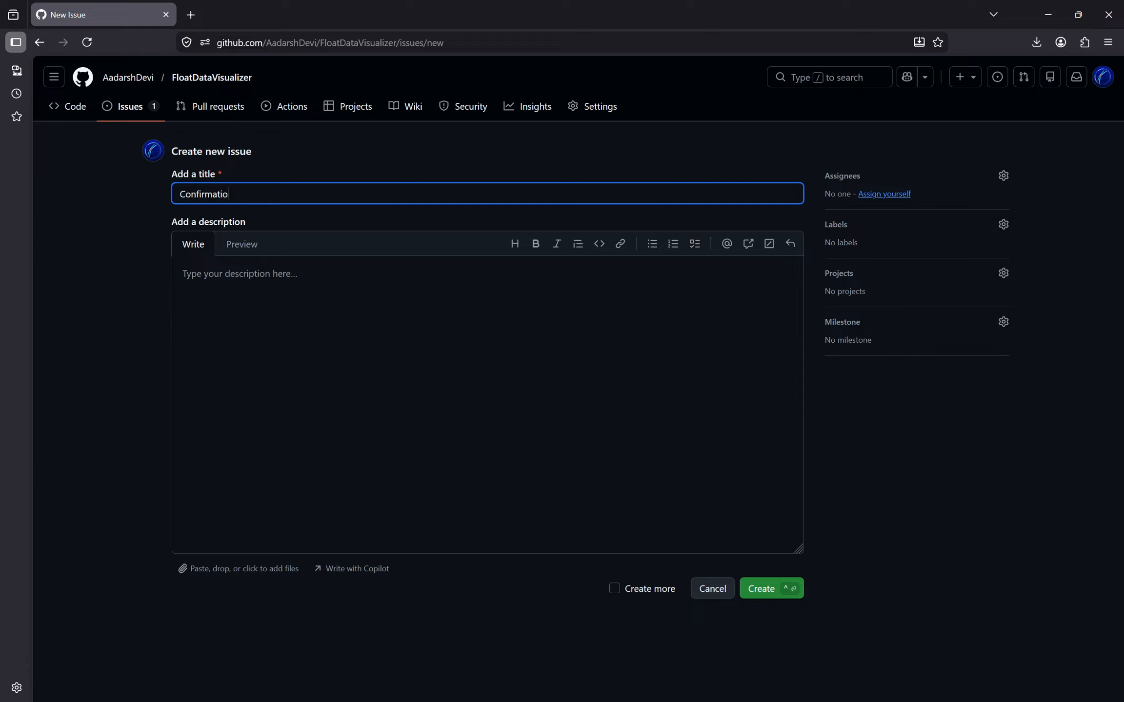
{"action": "type", "text": "n before dellting a"}
{"action": "key", "text": "Right"}
{"action": "type", "text": "eting a connection"}
Step: Describe the issue as "Have a dialog to ask the user if they want to delete the connection permanently." and create it
{"action": "left_click", "coordinate": [276, 344]}
{"action": "type", "text": "Have an"}
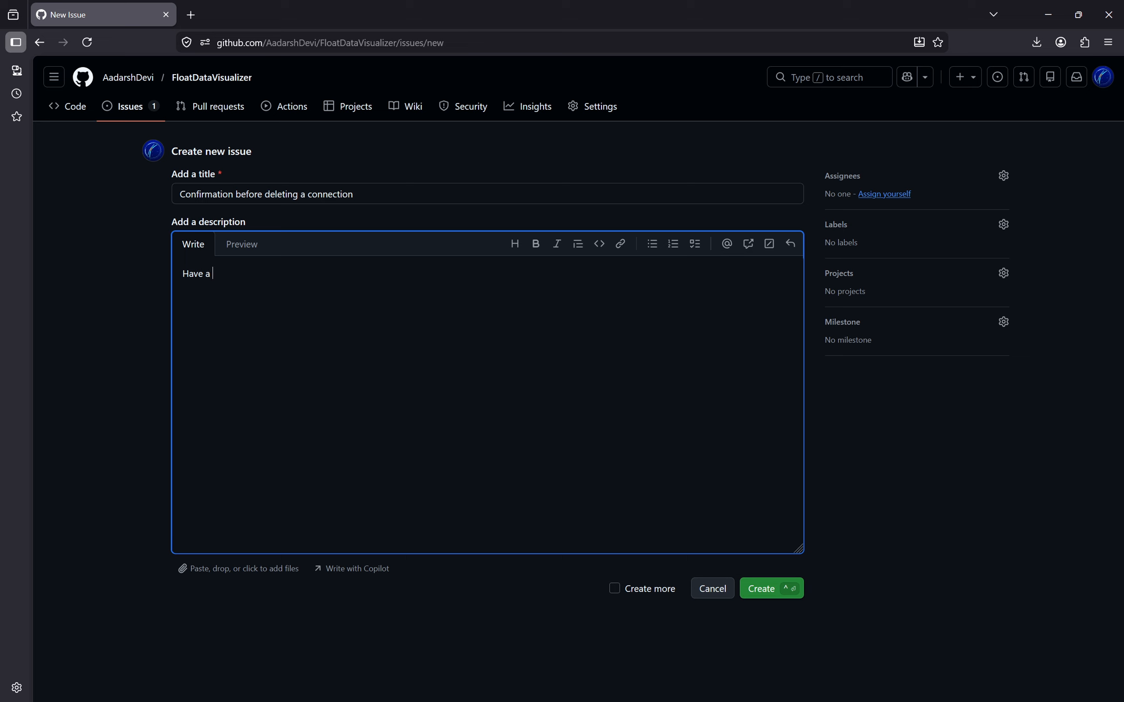
{"action": "key", "text": "shift+Left"}
{"action": "key", "text": "shift+Left"}
{"action": "key", "text": "shift+Left"}
{"action": "key", "text": "shift+Left"}
{"action": "key", "text": "shift+Left"}
{"action": "key", "text": "shift+Left"}
{"action": "key", "text": "shift+Left"}
{"action": "type", "text": "Have a dialog to ask the user if they want to dlete "}
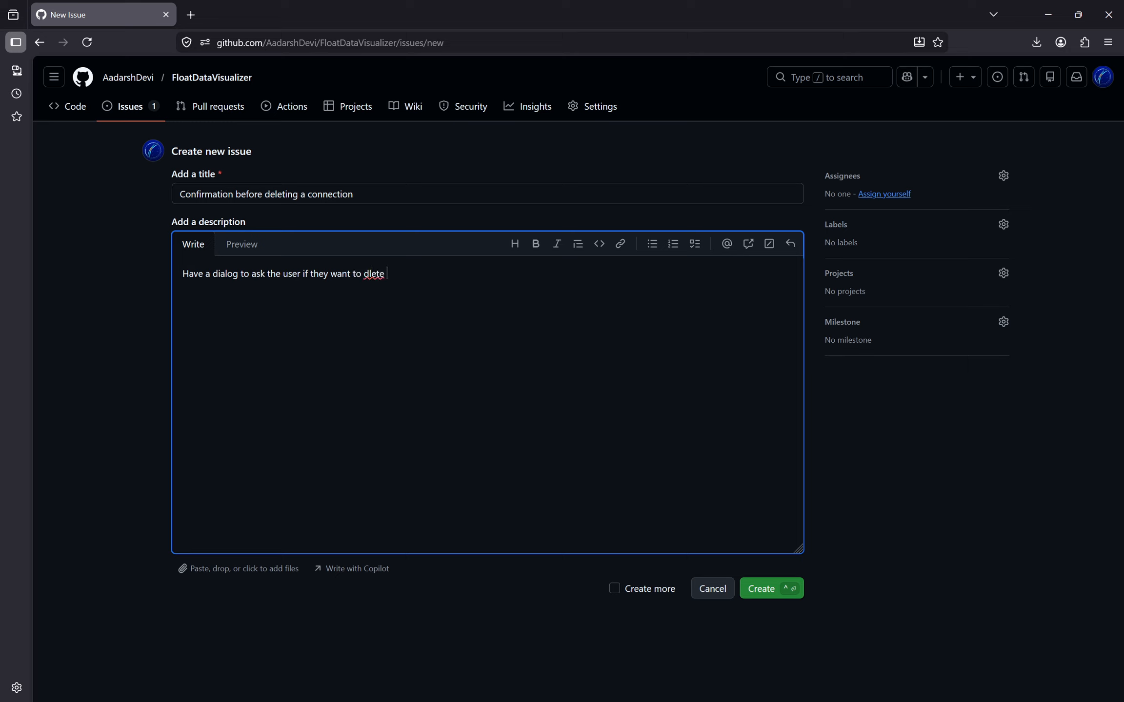
{"action": "type", "text": "the connection permanently."}
{"action": "left_click", "coordinate": [365, 273]}
{"action": "type", "text": "e"}
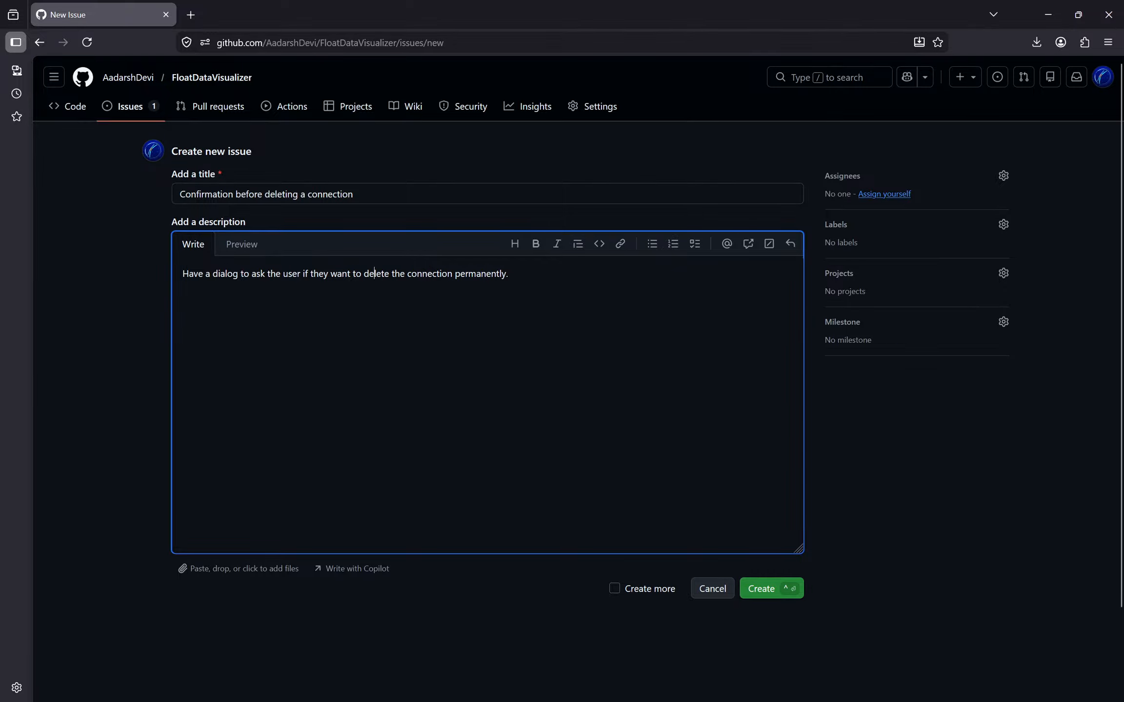
{"action": "left_click", "coordinate": [761, 587]}
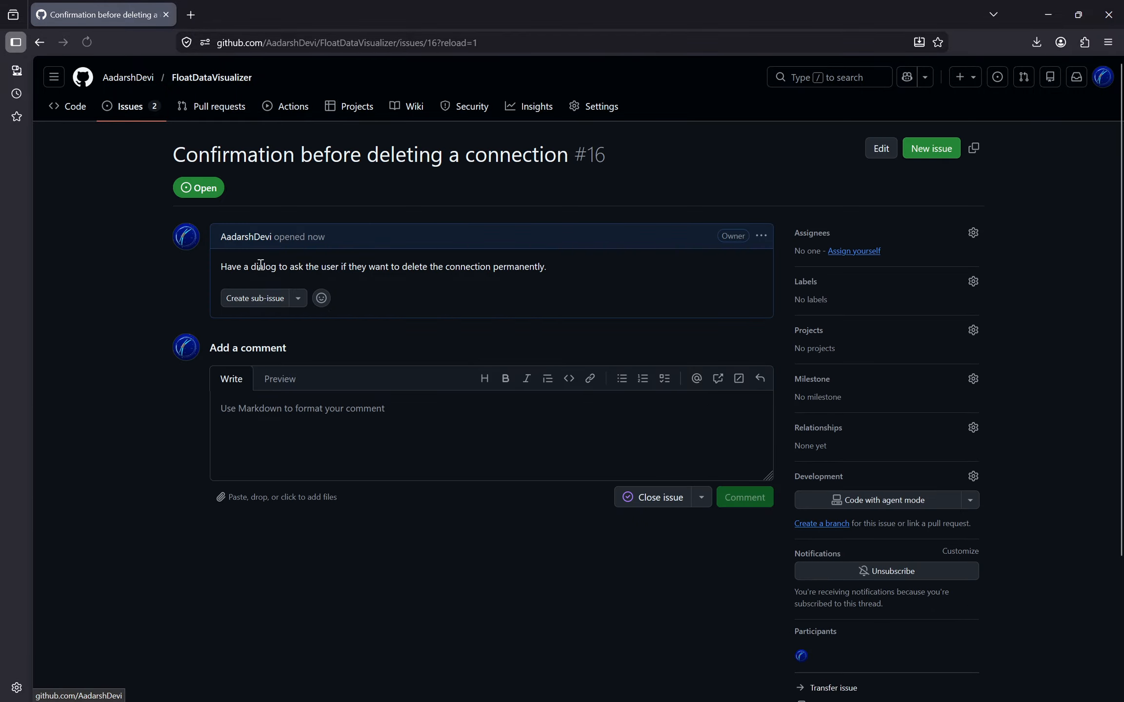
Step: Review the title of the newly created issue
{"action": "left_click_drag", "start_coordinate": [229, 155], "coordinate": [480, 164]}
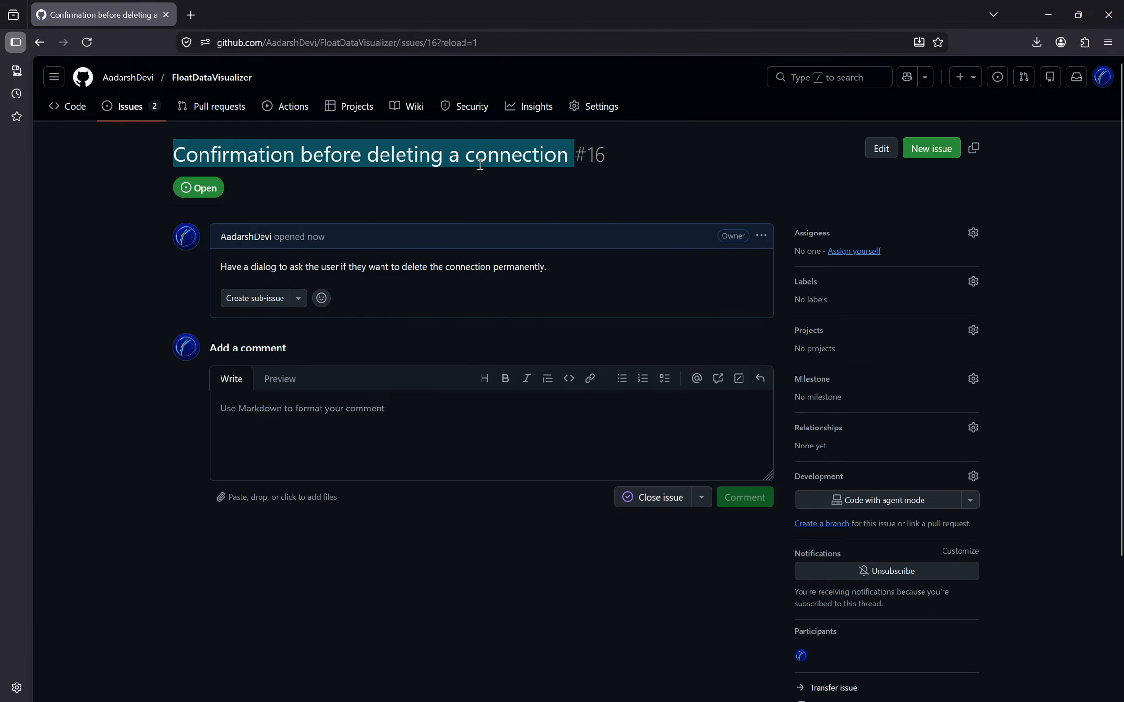
{"action": "left_click", "coordinate": [599, 162]}
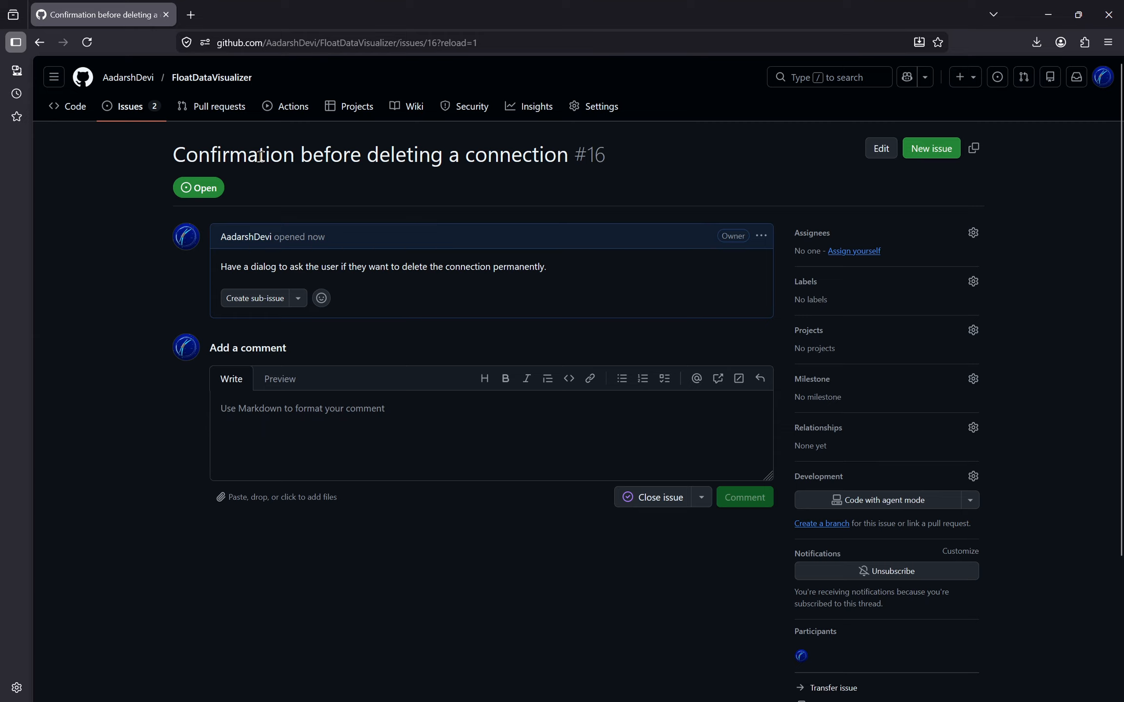
{"action": "left_click_drag", "start_coordinate": [261, 156], "coordinate": [473, 157]}
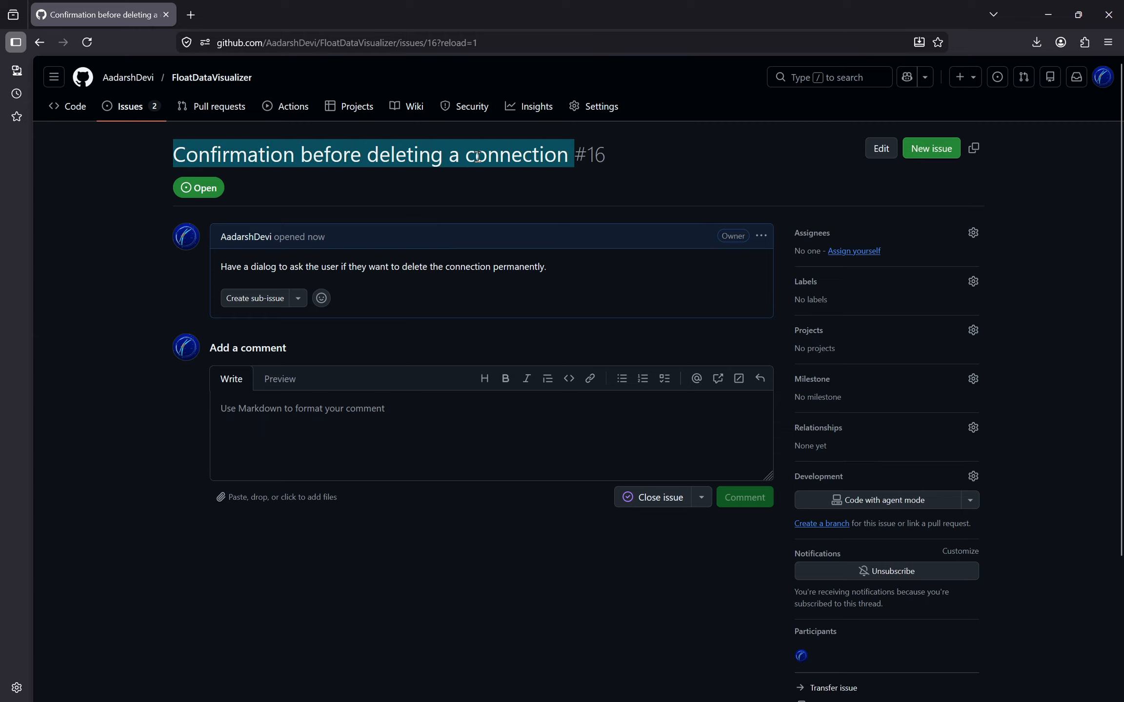
{"action": "left_click", "coordinate": [581, 154]}
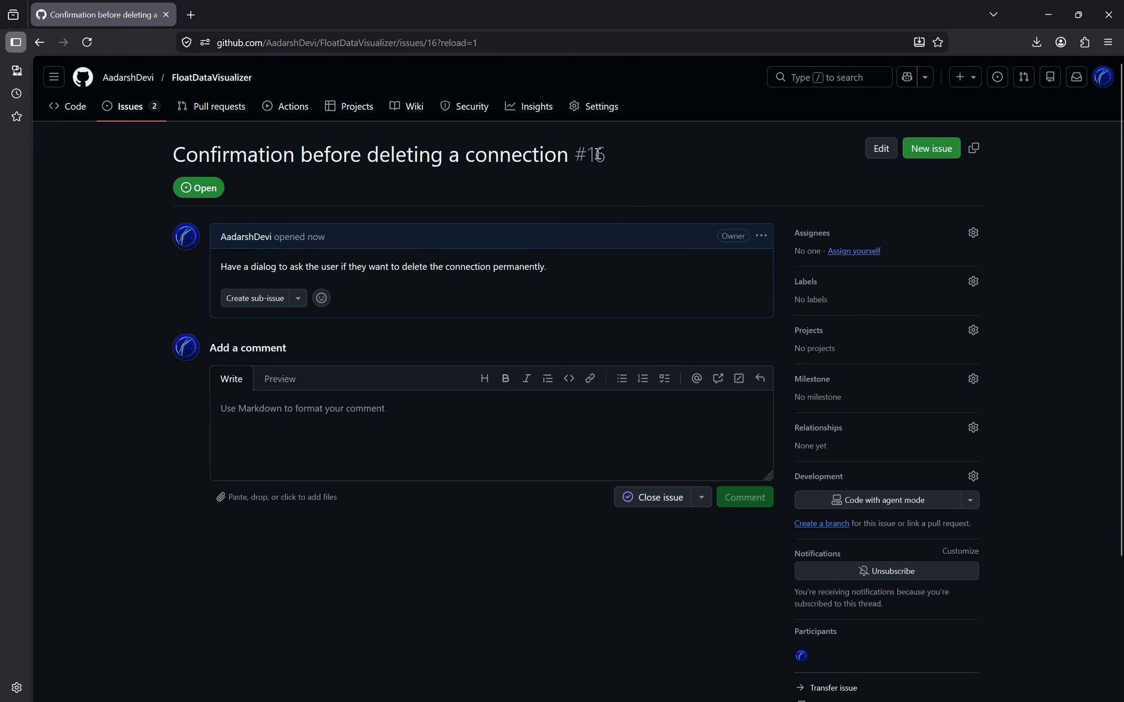
{"action": "double_click", "coordinate": [293, 156]}
{"action": "left_click_drag", "start_coordinate": [293, 157], "coordinate": [494, 156]}
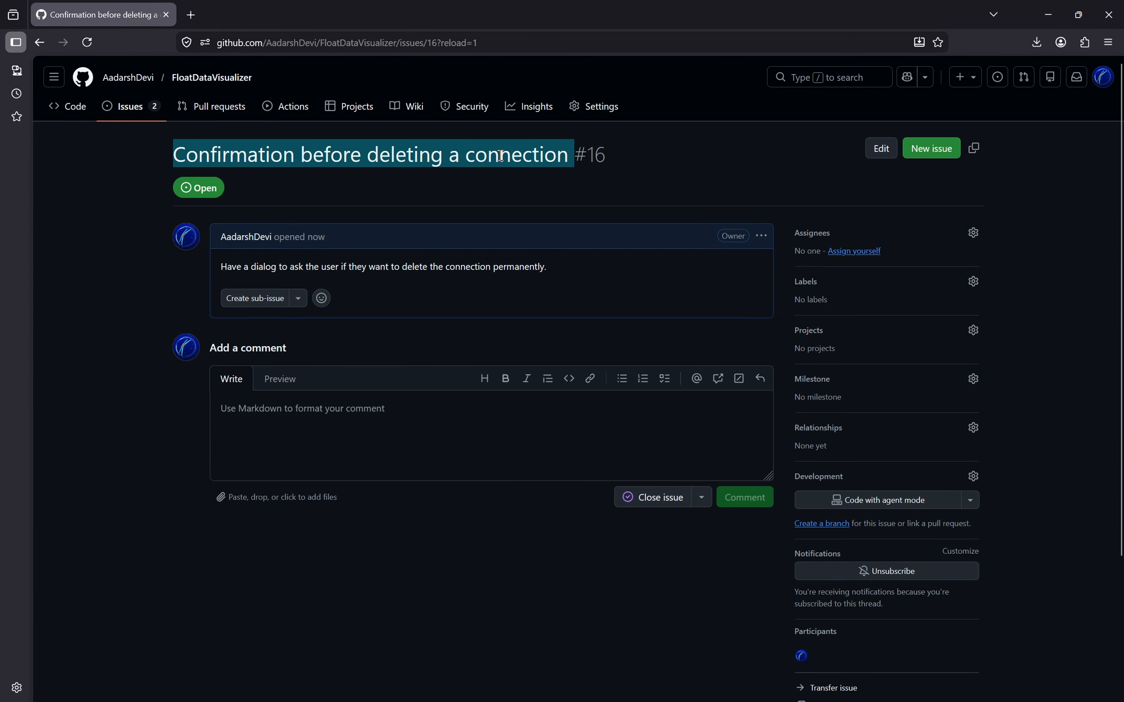
Step: Open the "Confirmation before deleting a connection" issue from the repository's issue list and check its title again
{"action": "left_click", "coordinate": [117, 108]}
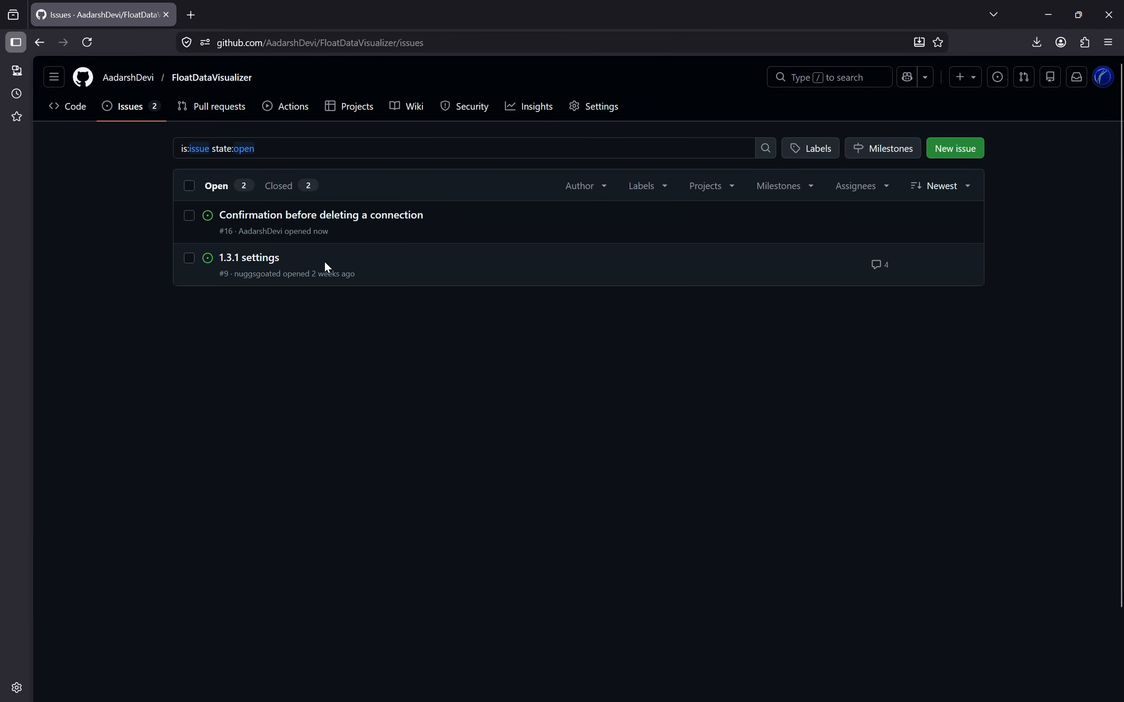
{"action": "left_click", "coordinate": [355, 216]}
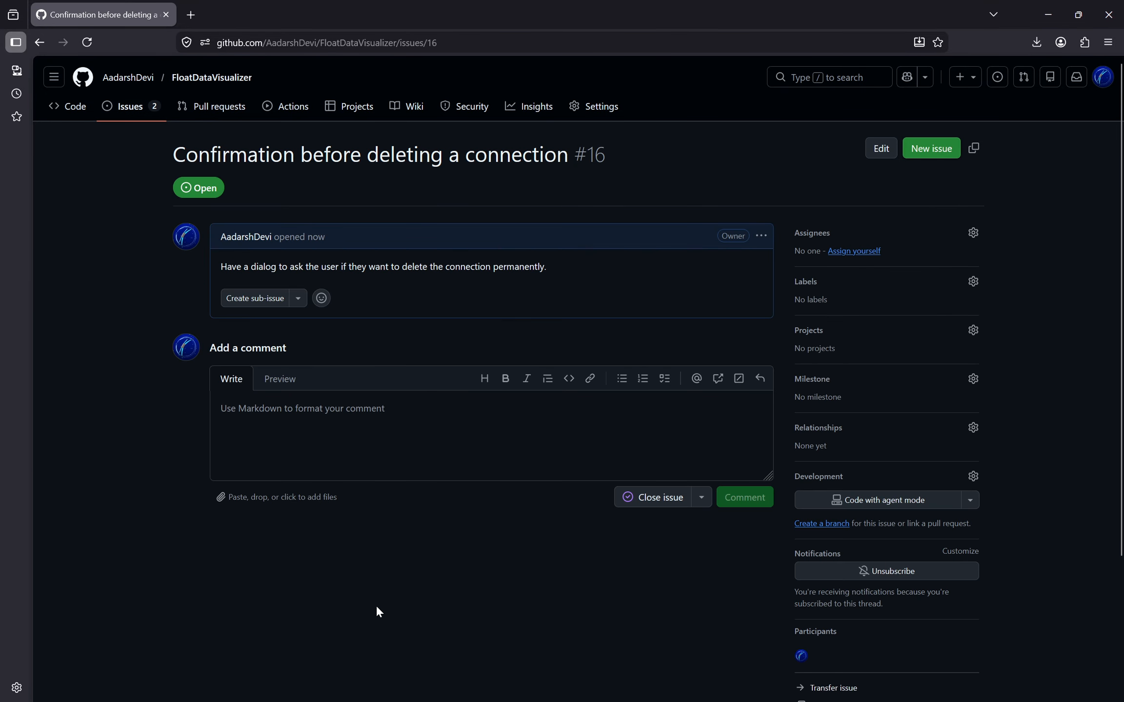
{"action": "key", "text": "alt+Tab"}
{"action": "key", "text": "alt+Tab"}
{"action": "left_click_drag", "start_coordinate": [239, 161], "coordinate": [488, 161]}
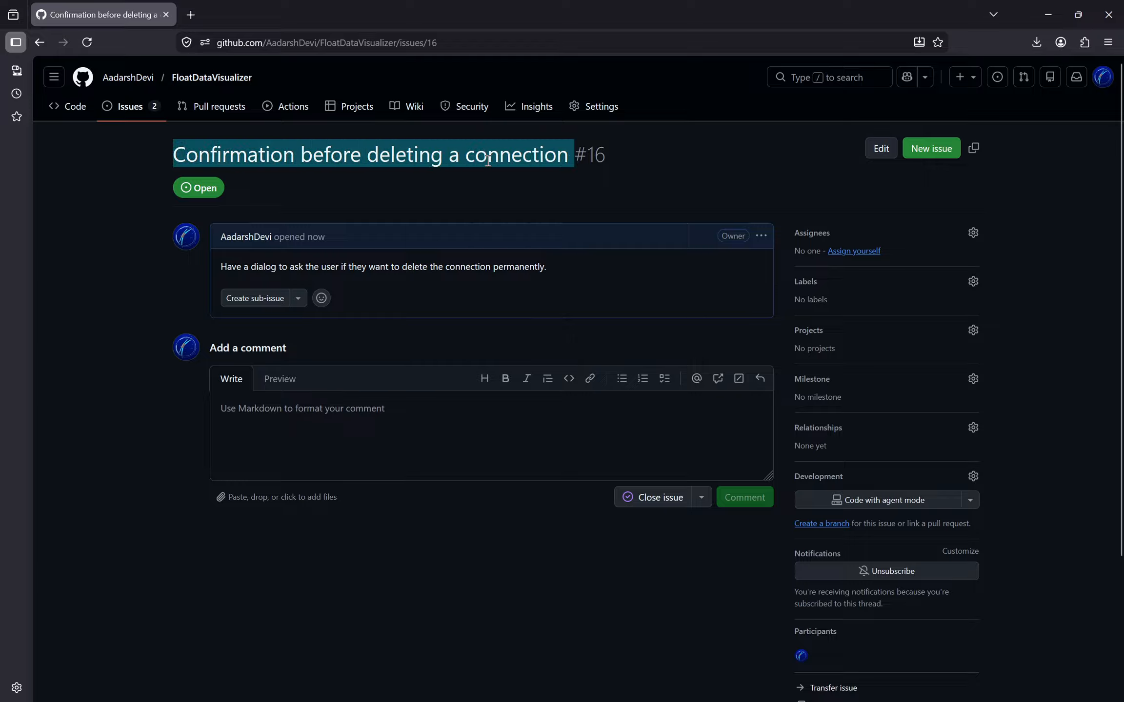
{"action": "left_click", "coordinate": [634, 156]}
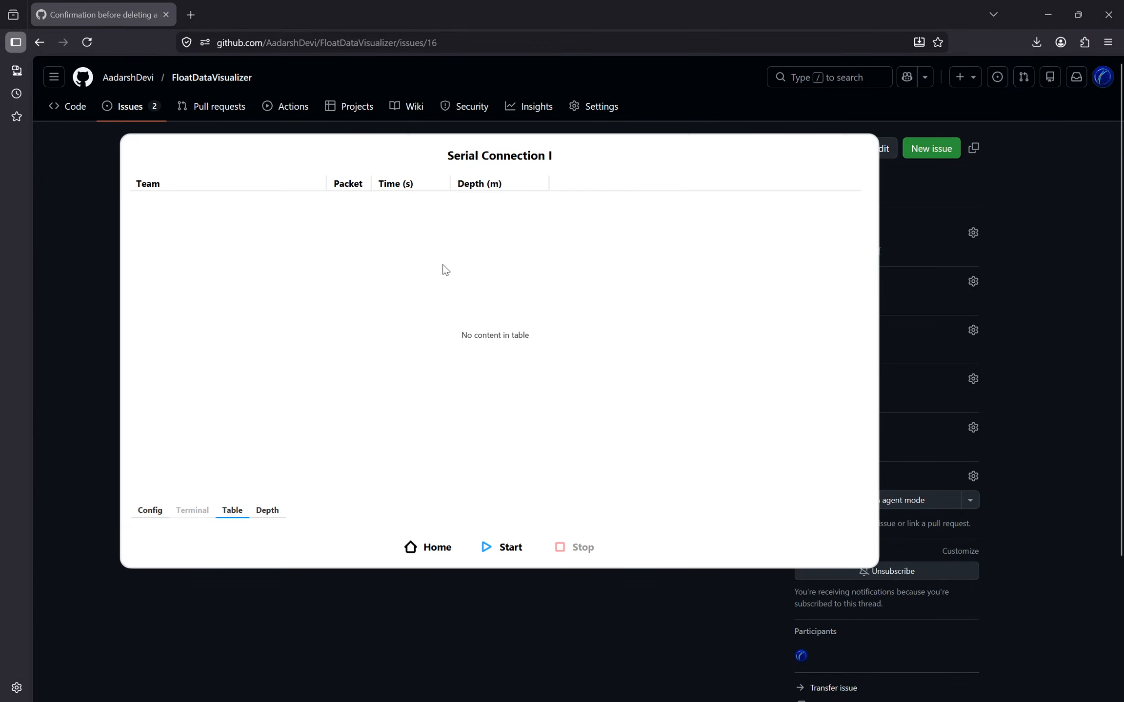
Step: Reposition the Float Data Visualizer window and examine Serial Connection I's data table, depth chart and configured transfer flags
{"action": "left_click_drag", "start_coordinate": [527, 156], "coordinate": [498, 186]}
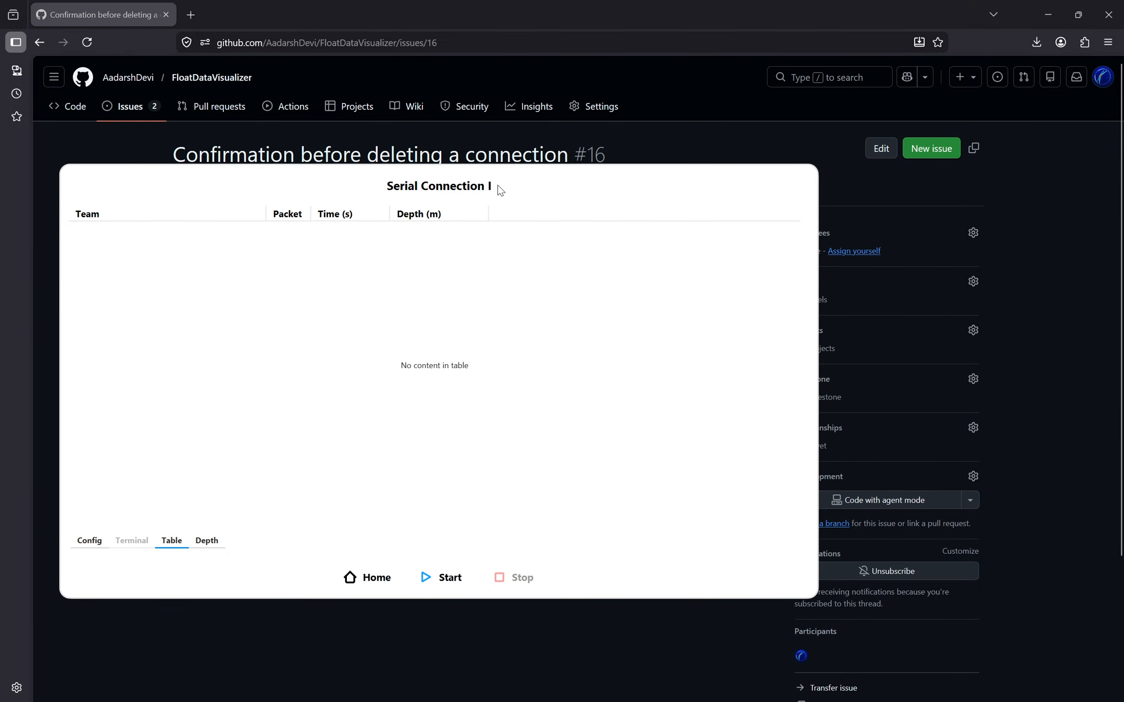
{"action": "left_click", "coordinate": [104, 542]}
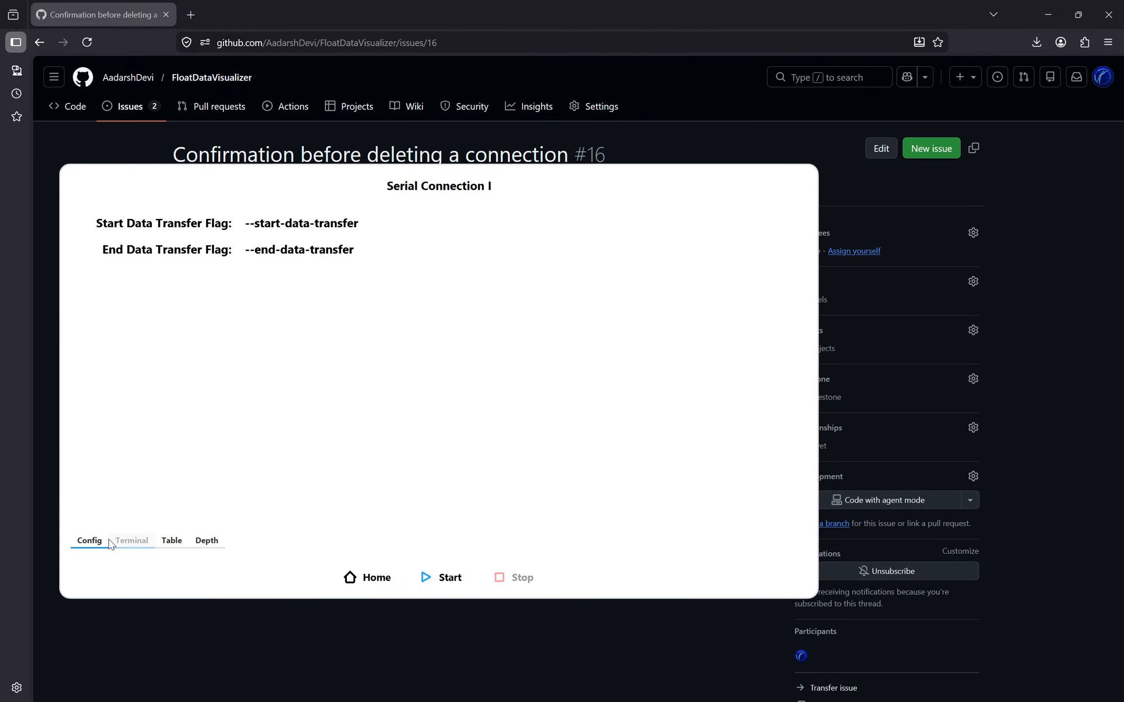
{"action": "left_click", "coordinate": [164, 542]}
{"action": "left_click", "coordinate": [207, 542]}
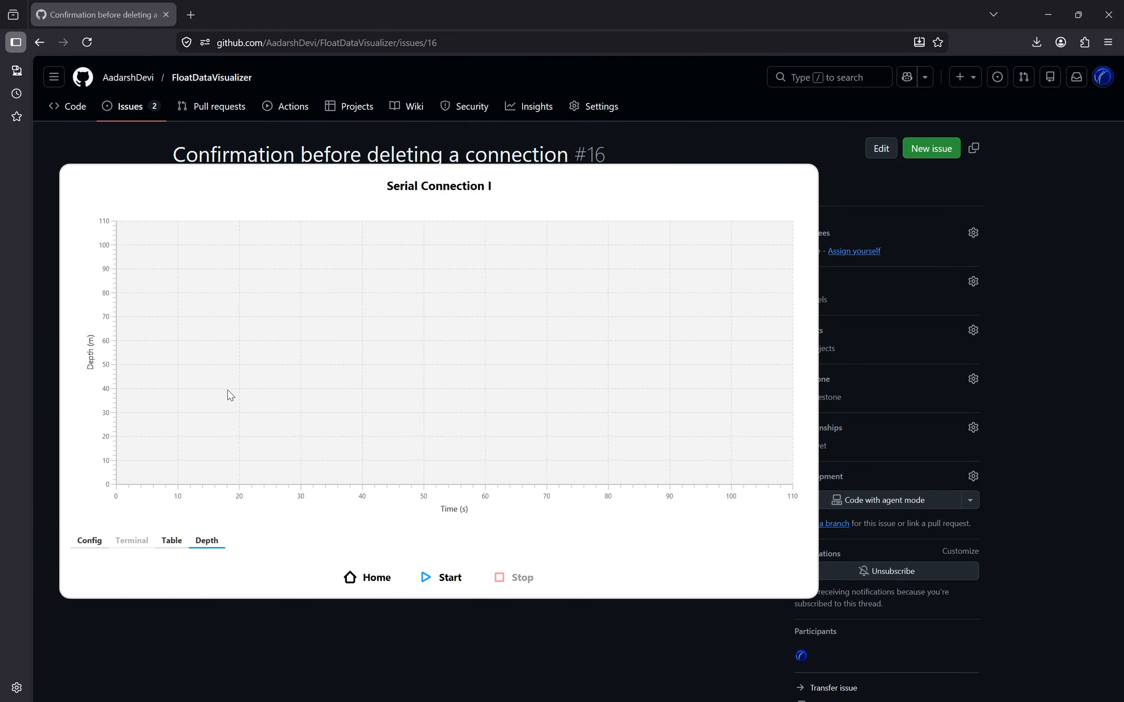
{"action": "left_click", "coordinate": [89, 542]}
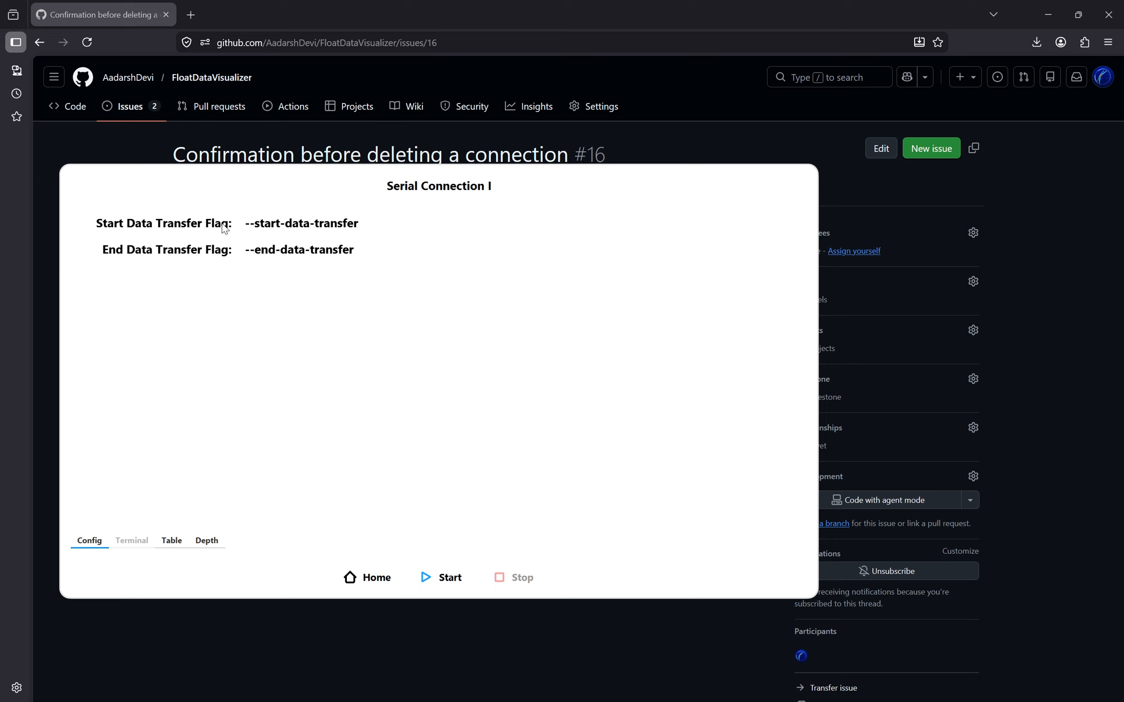
Step: Check which export options Serial Connection I's data table offers, without exporting anything
{"action": "left_click", "coordinate": [180, 545]}
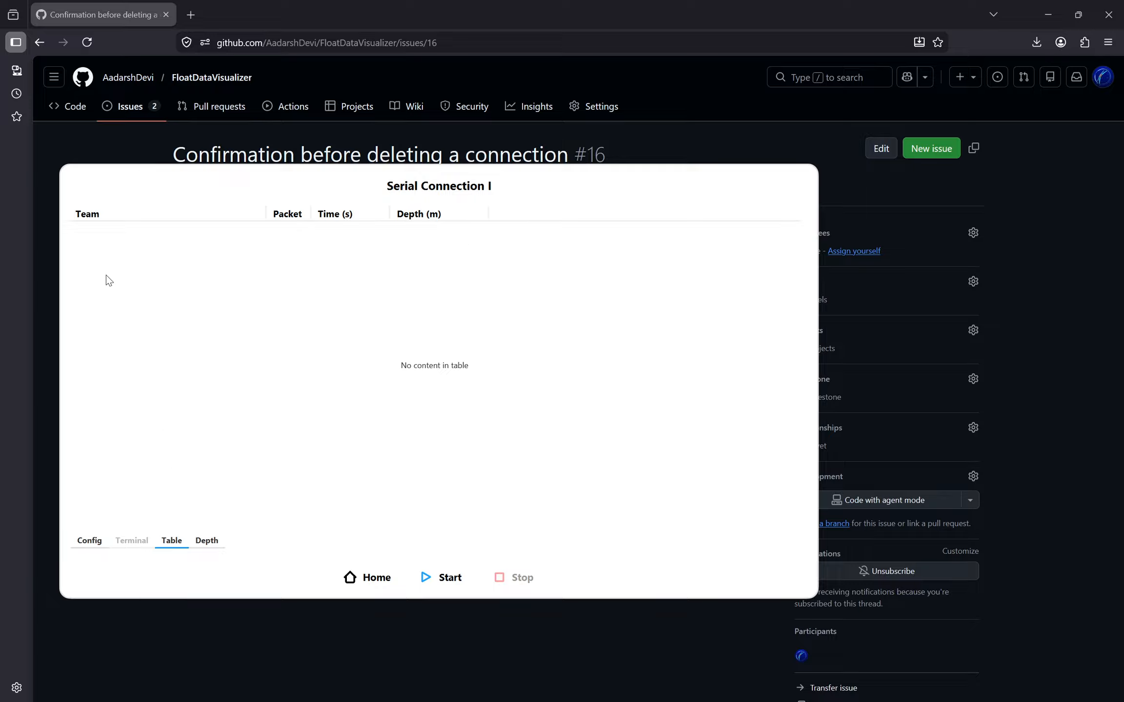
{"action": "right_click", "coordinate": [278, 261]}
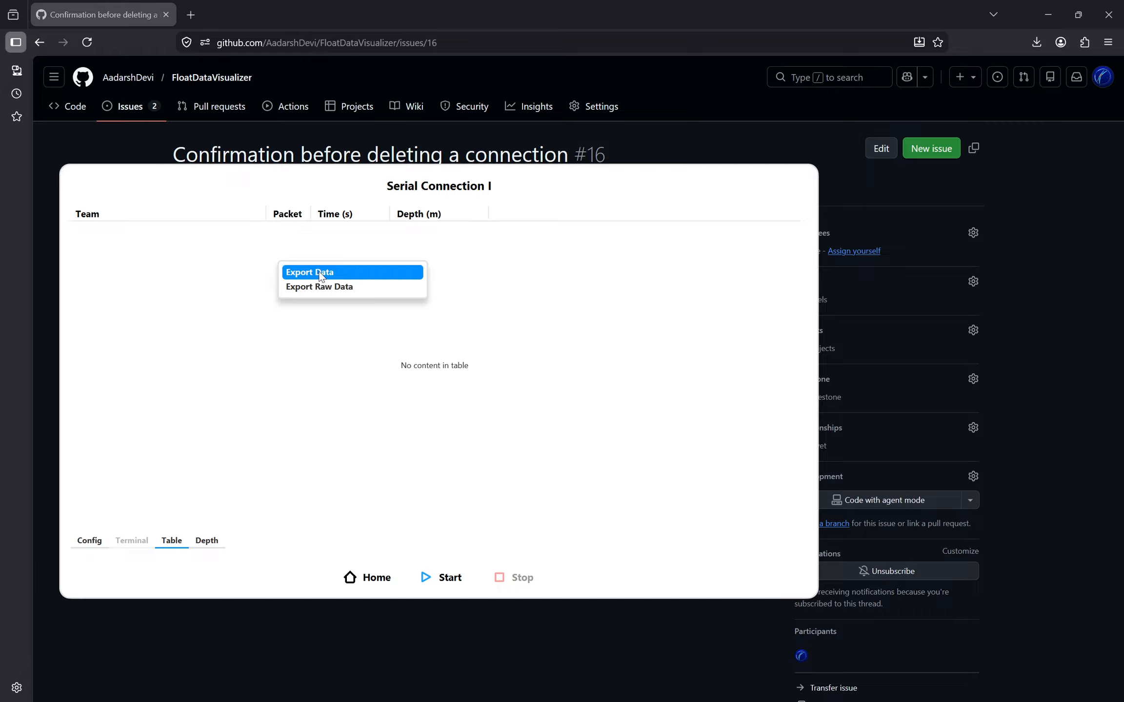
{"action": "left_click", "coordinate": [294, 327]}
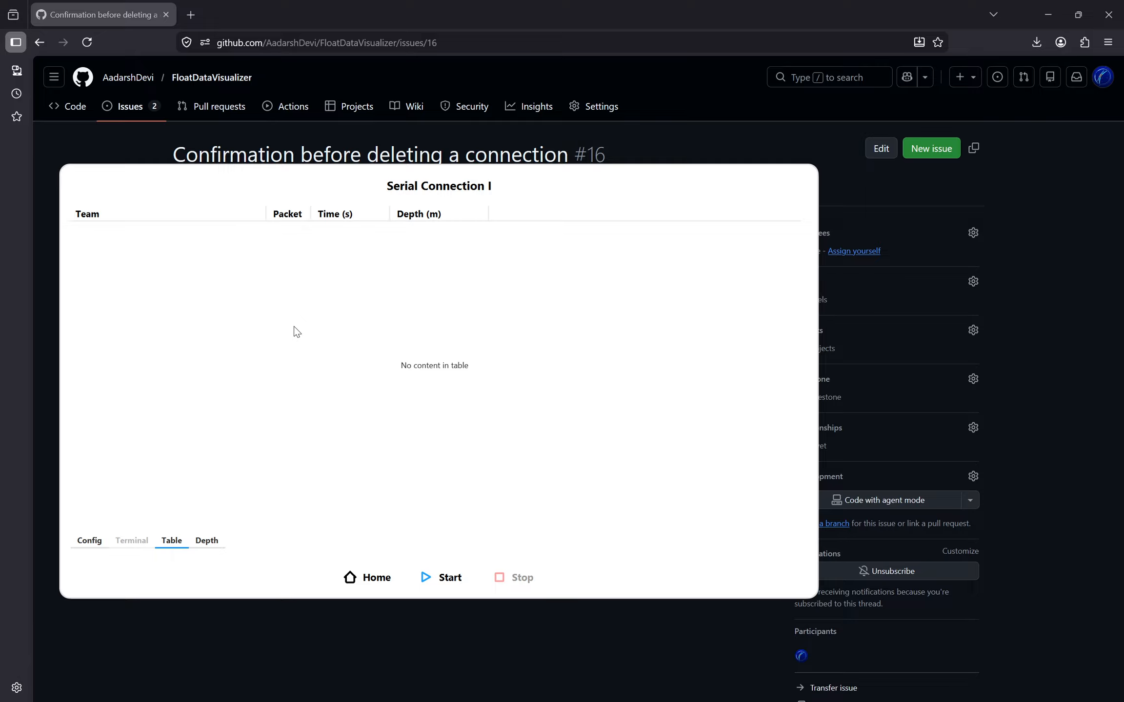
Step: Show the depth chart of Serial Connection I and start receiving the float's data
{"action": "left_click", "coordinate": [201, 542]}
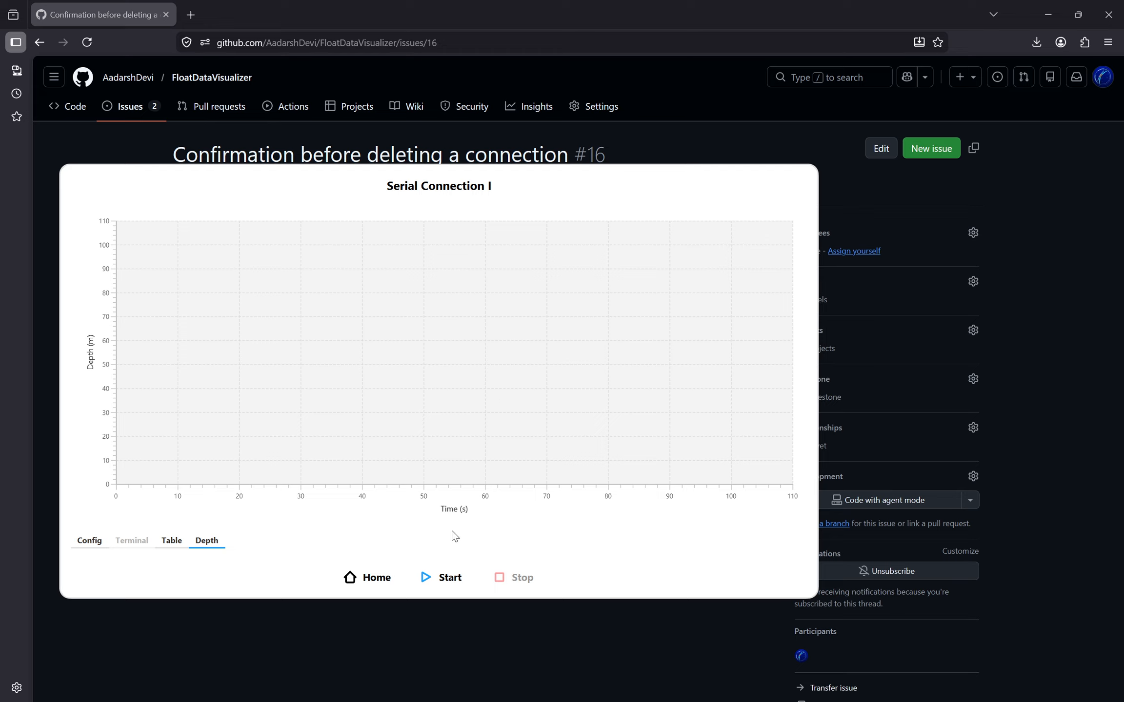
{"action": "left_click", "coordinate": [444, 580]}
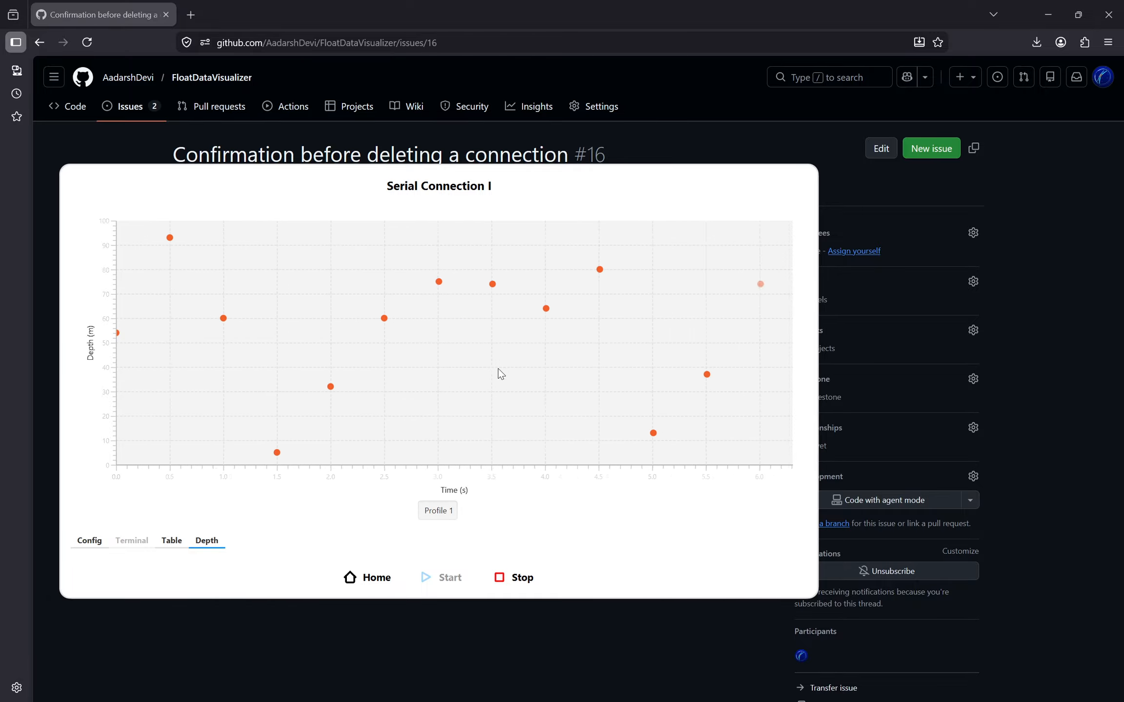
Step: Switch to the Arduino IDE sketch and examine the line that generates a random depth between 0 and 100
{"action": "key", "text": "alt+Tab"}
{"action": "left_click", "coordinate": [829, 234]}
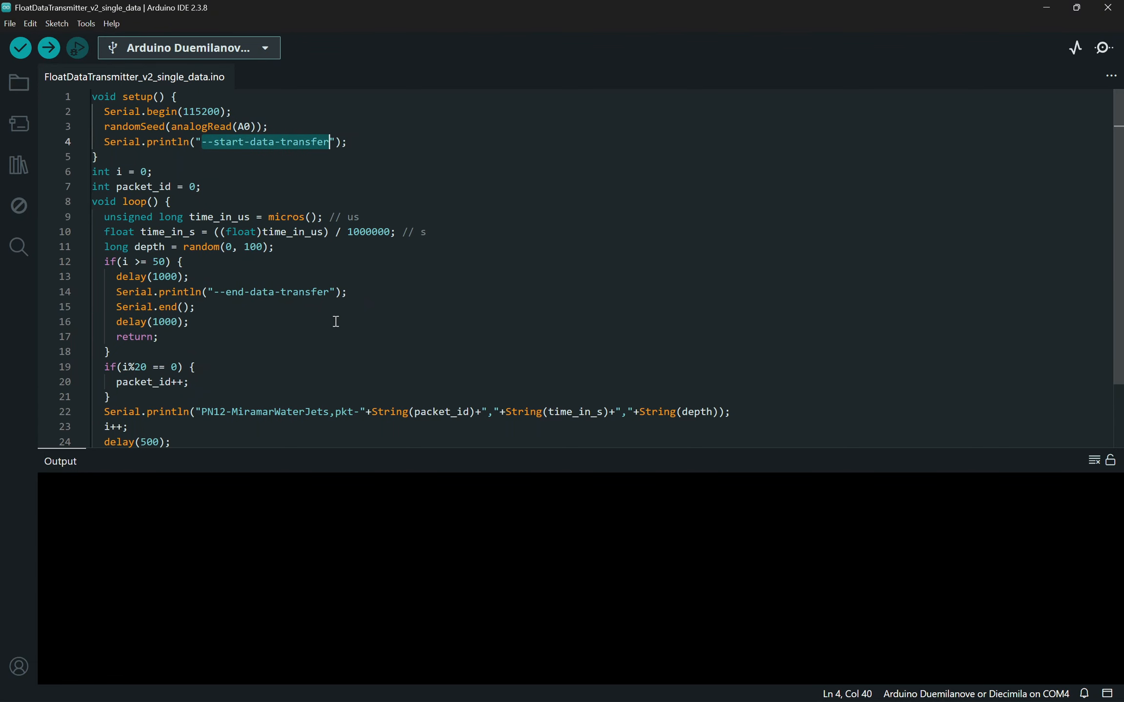
{"action": "mouse_move", "coordinate": [103, 236]}
{"action": "left_mouse_down"}
{"action": "mouse_move", "coordinate": [344, 247]}
{"action": "mouse_move", "coordinate": [105, 244]}
{"action": "left_mouse_up"}
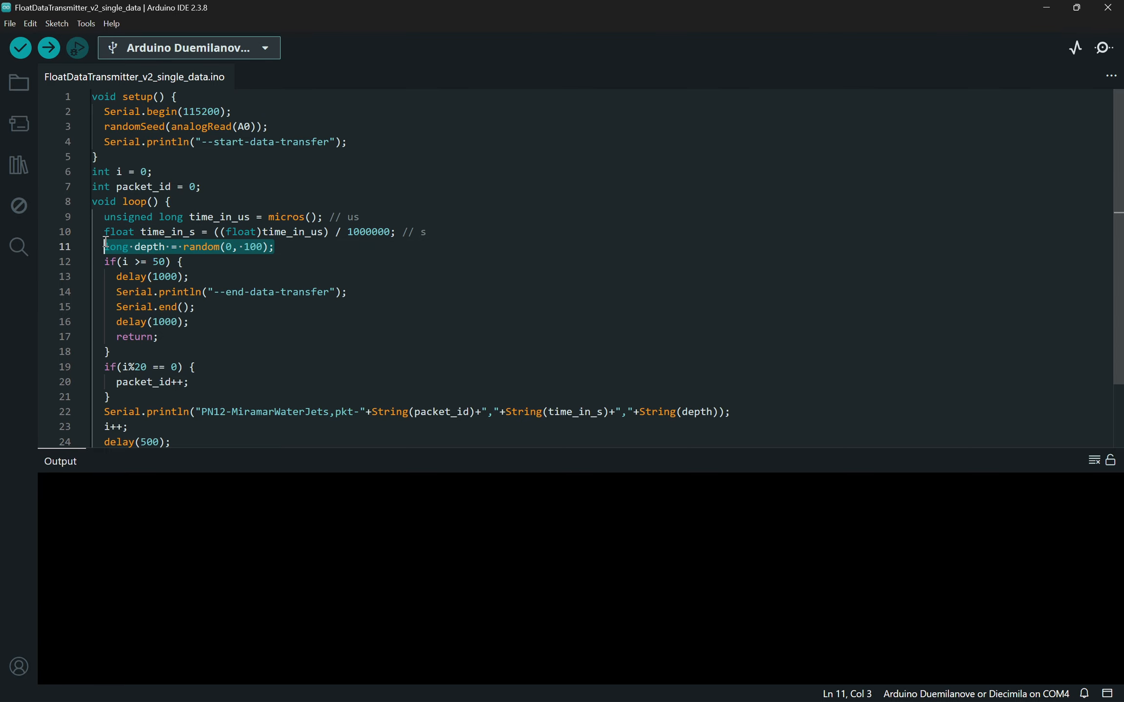
{"action": "left_click", "coordinate": [295, 252]}
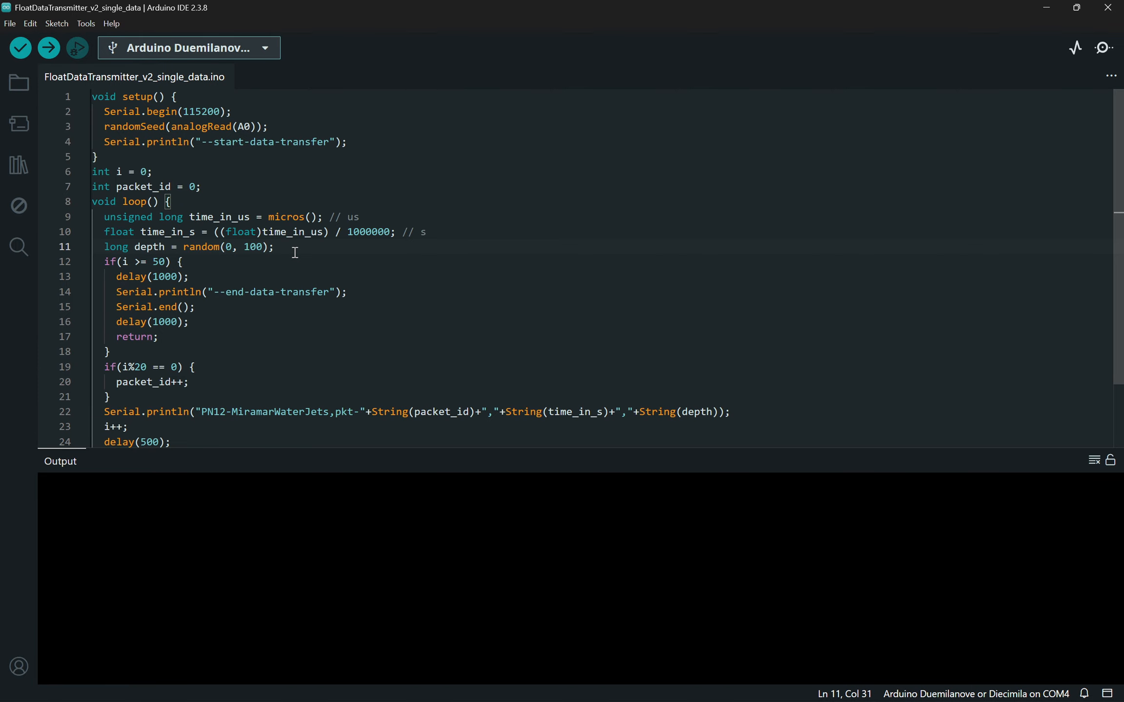
Step: Return to Float Data Visualizer and examine the plotted depth profiles by enlarging and shrinking the chart
{"action": "key", "text": "alt+Tab"}
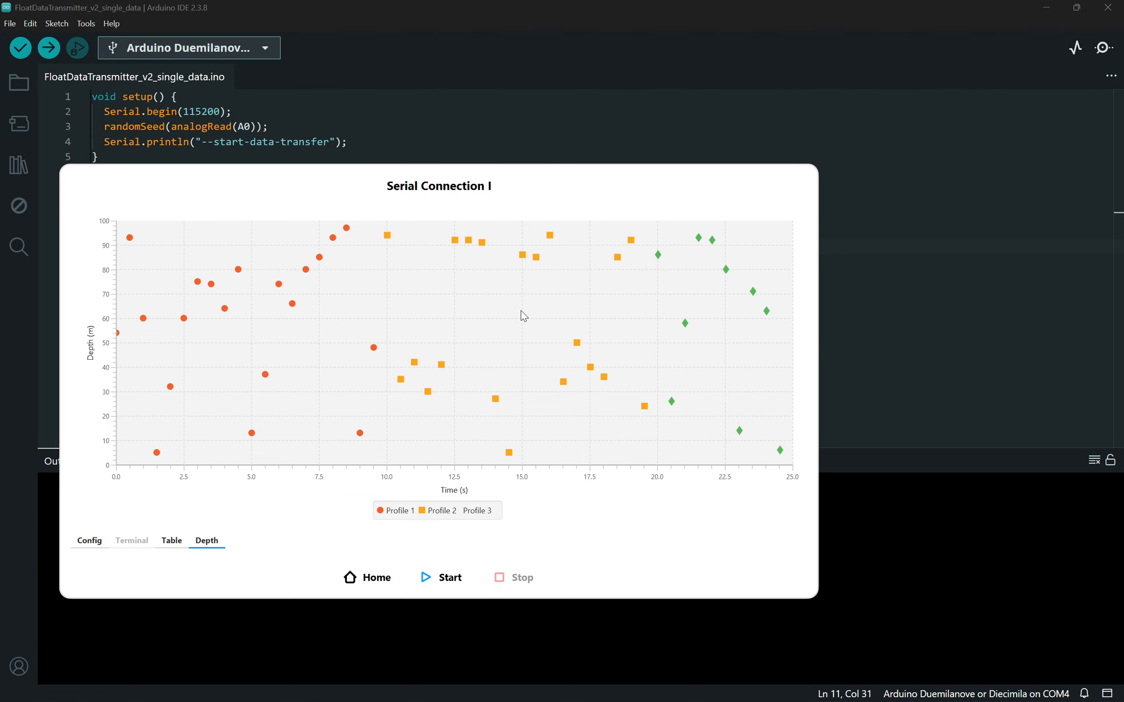
{"action": "scroll", "coordinate": [503, 327], "scroll_direction": "up", "scroll_amount": 5}
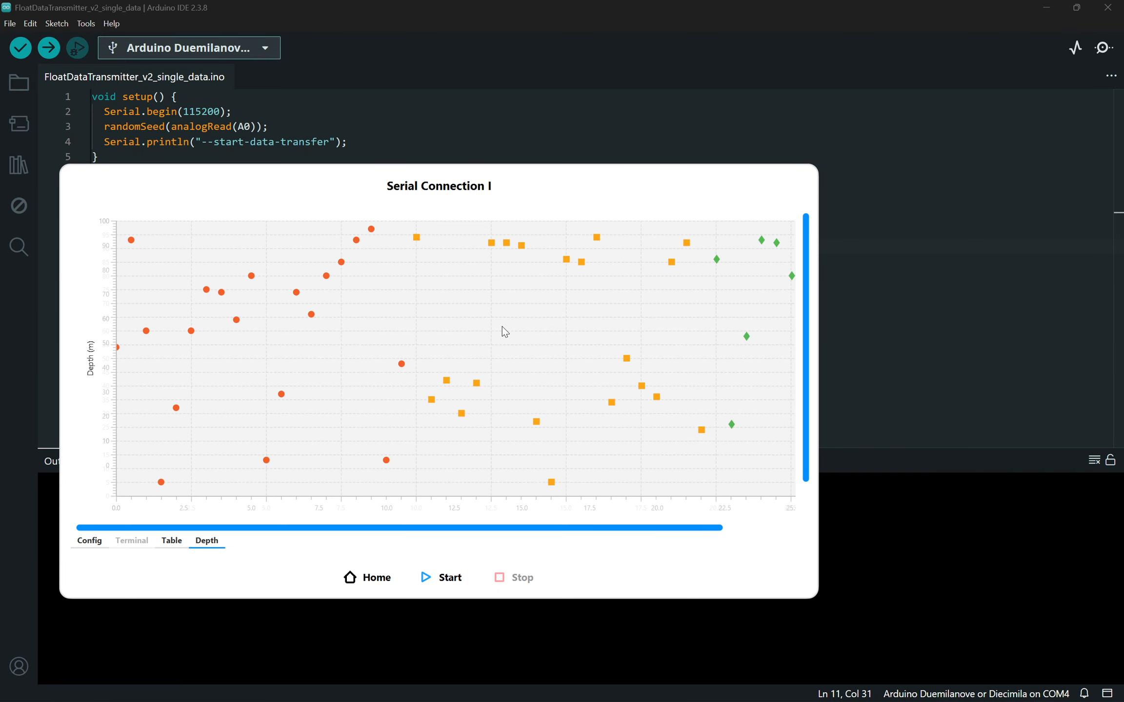
{"action": "scroll", "coordinate": [502, 327], "scroll_direction": "down", "scroll_amount": 5}
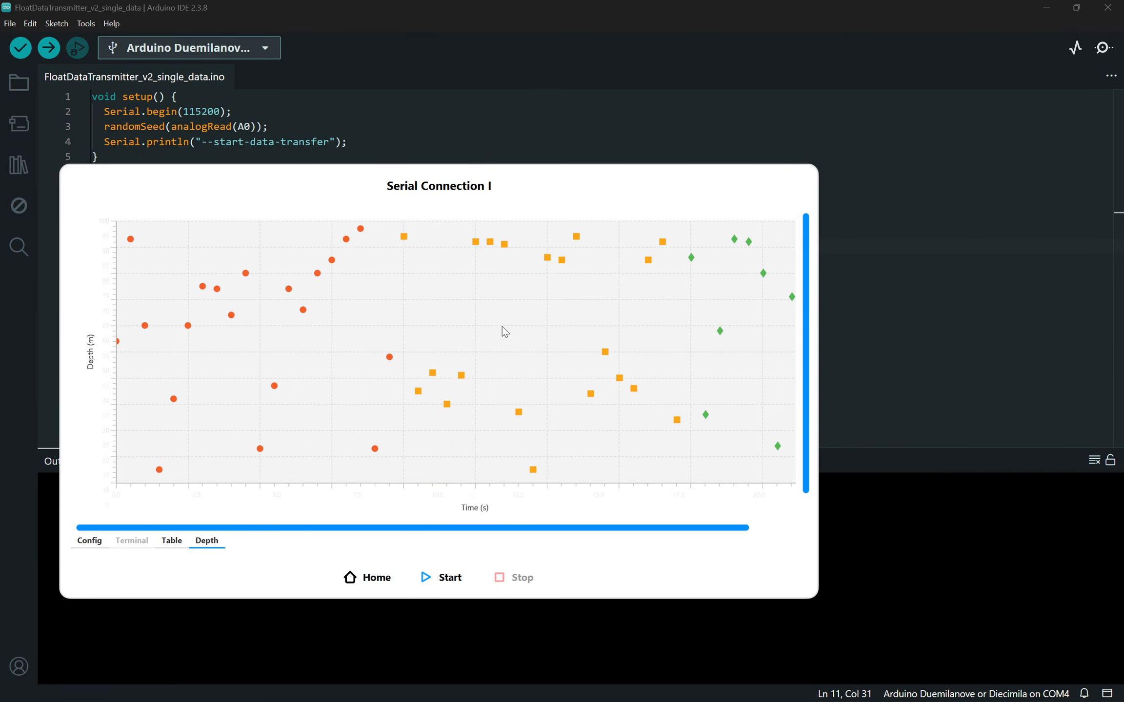
{"action": "scroll", "coordinate": [500, 327], "scroll_direction": "up", "scroll_amount": 3}
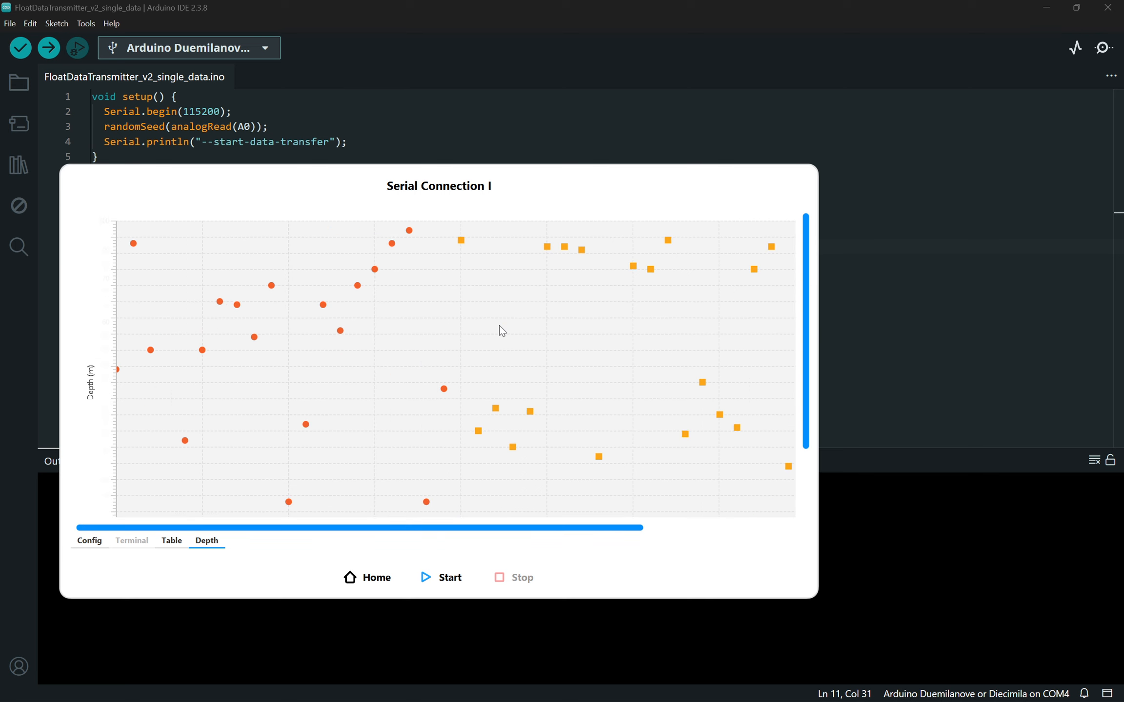
{"action": "scroll", "coordinate": [500, 326], "scroll_direction": "down", "scroll_amount": 4}
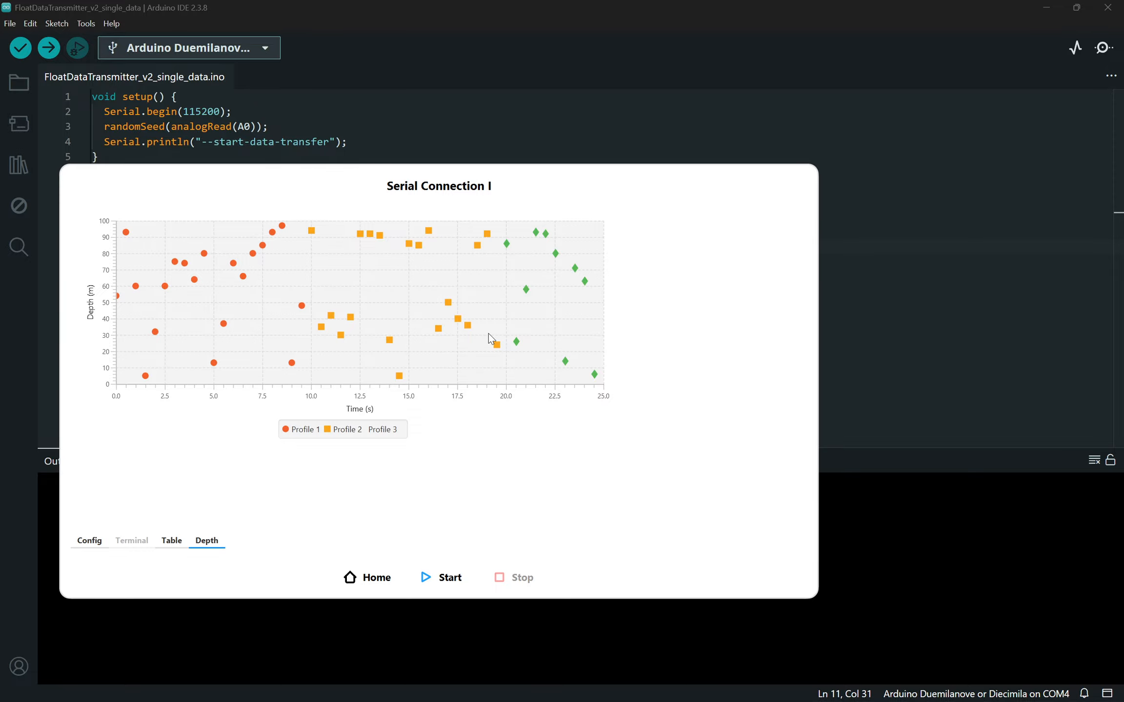
{"action": "scroll", "coordinate": [492, 339], "scroll_direction": "up", "scroll_amount": 3}
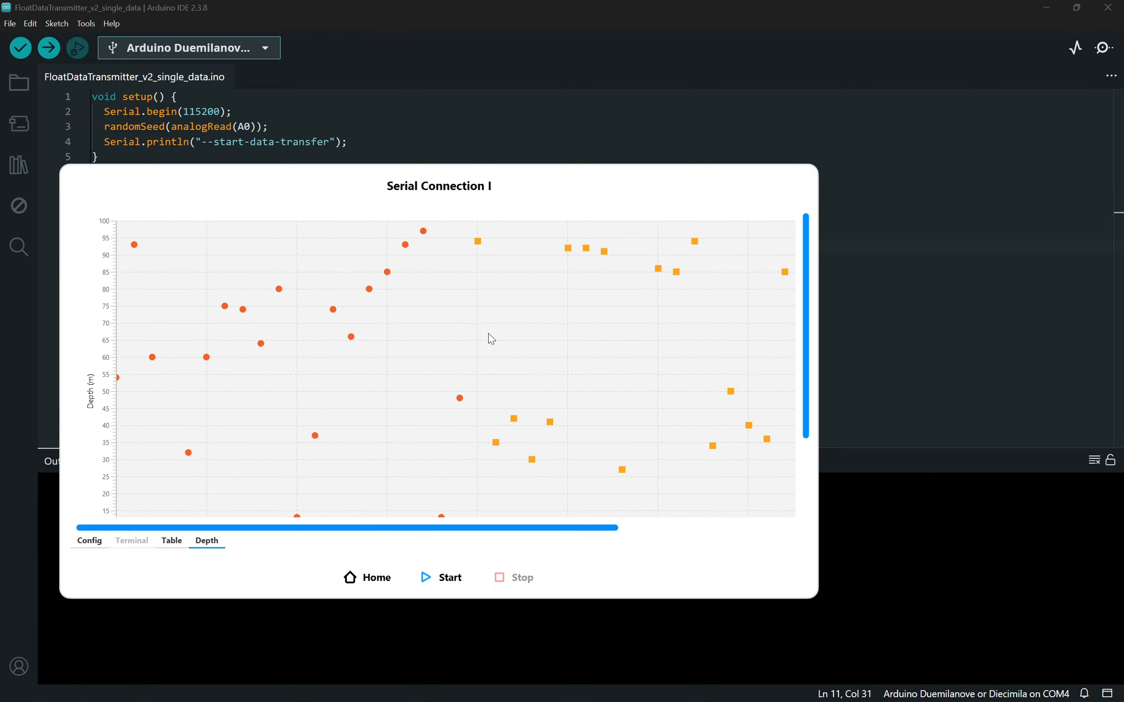
{"action": "scroll", "coordinate": [489, 334], "scroll_direction": "down", "scroll_amount": 3}
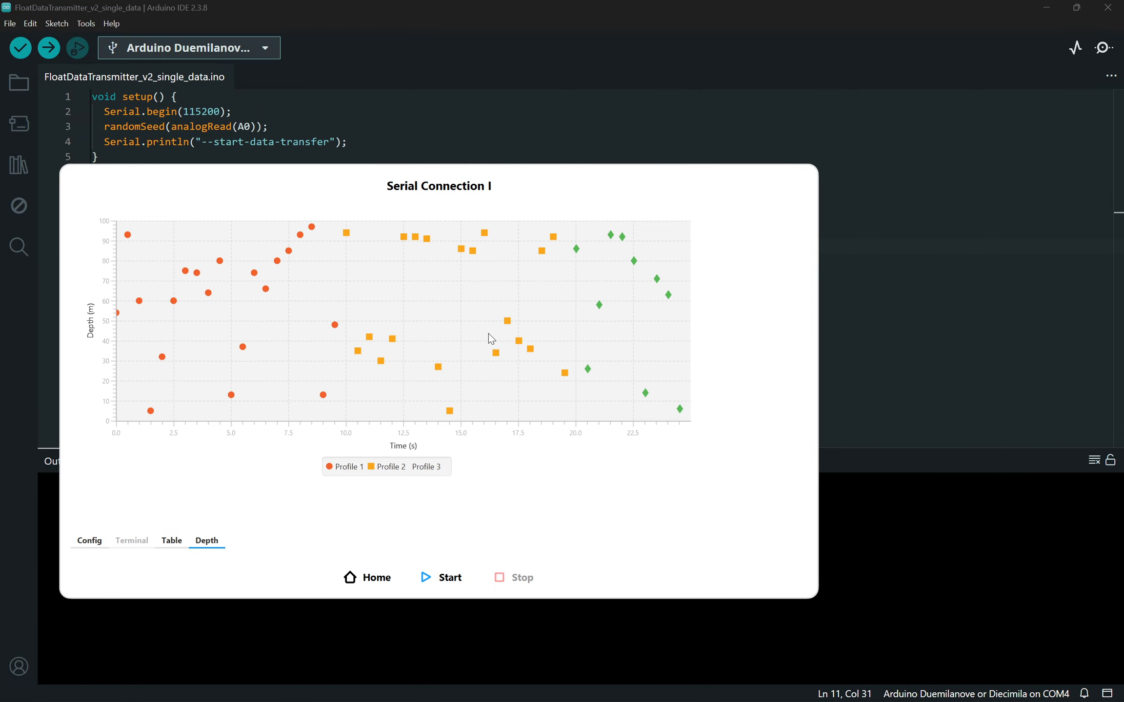
Step: Reset the depth chart's size and examine how it scales when enlarged and shrunk along its time and depth axes
{"action": "right_click", "coordinate": [417, 279]}
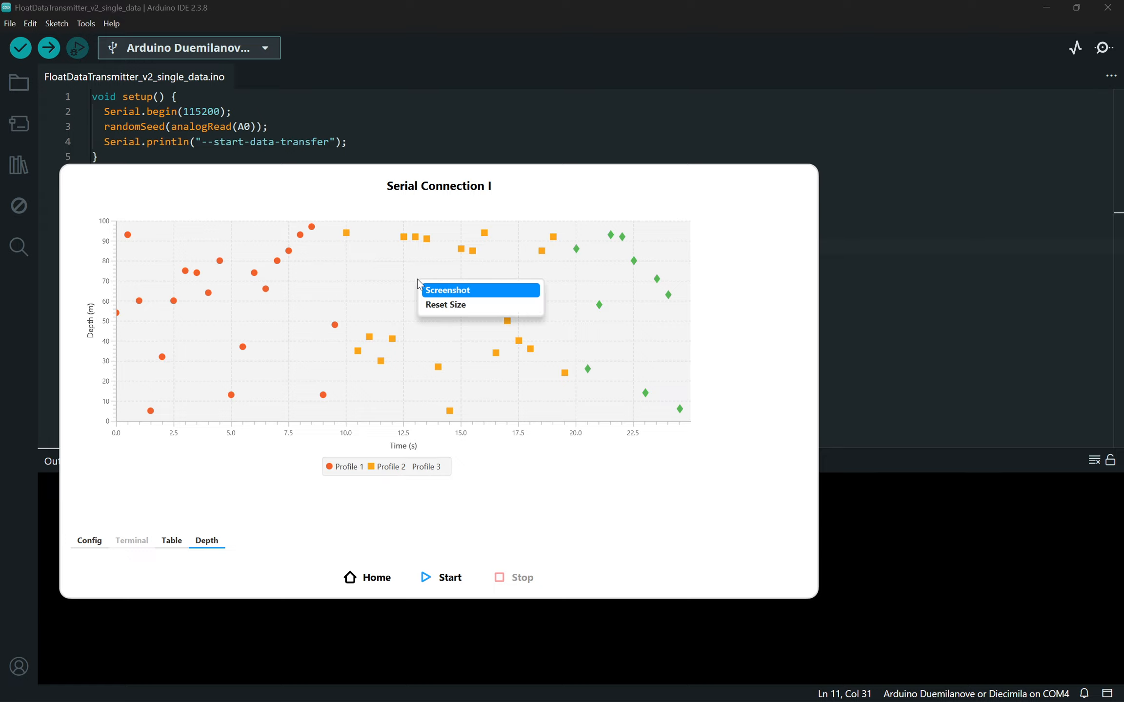
{"action": "left_click", "coordinate": [445, 306]}
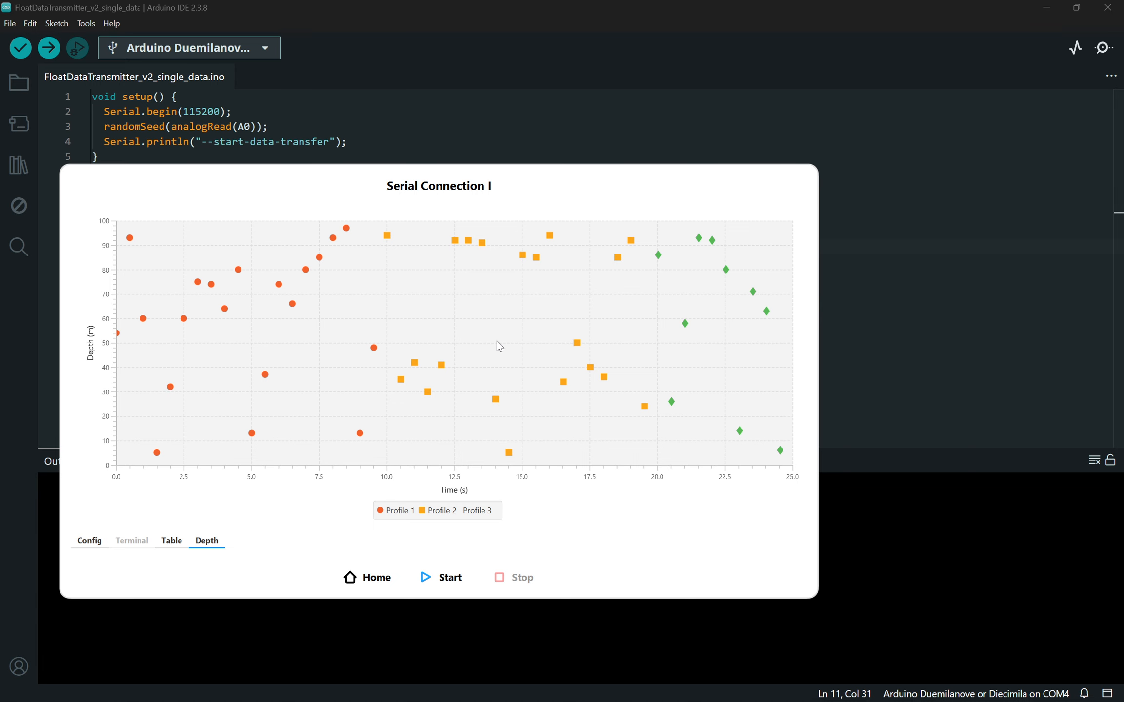
{"action": "scroll", "coordinate": [497, 340], "scroll_direction": "up", "scroll_amount": 7}
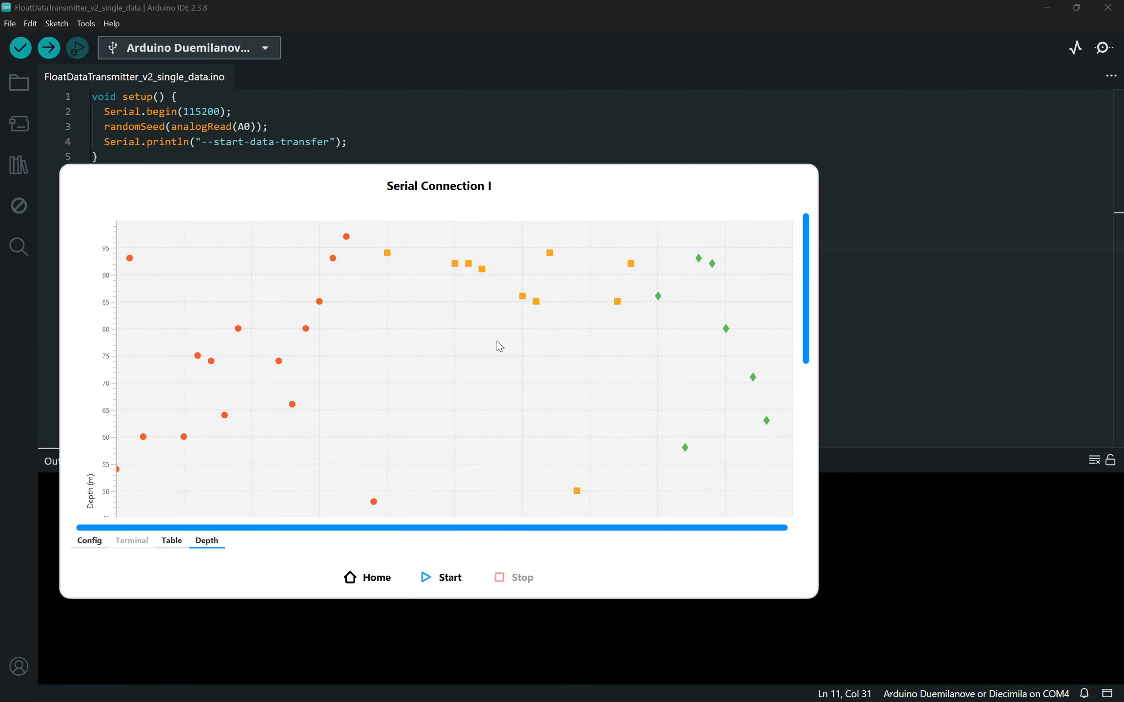
{"action": "scroll", "coordinate": [497, 340], "scroll_direction": "down", "scroll_amount": 7}
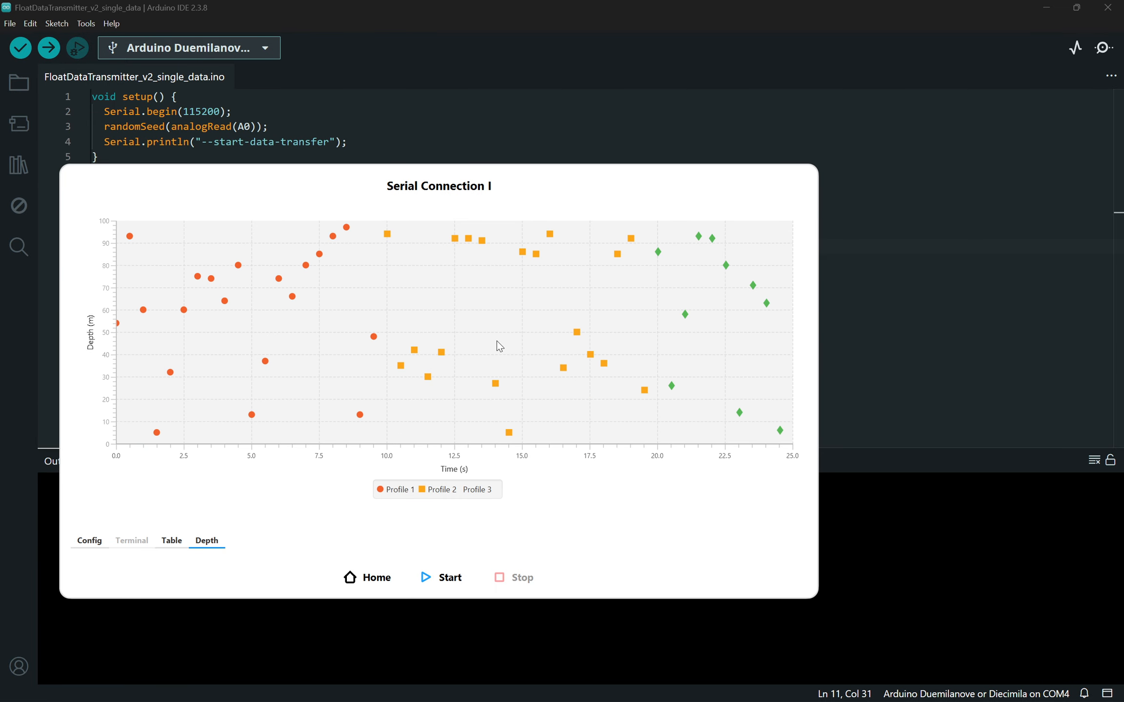
{"action": "scroll", "coordinate": [497, 340], "scroll_direction": "up", "scroll_amount": 4}
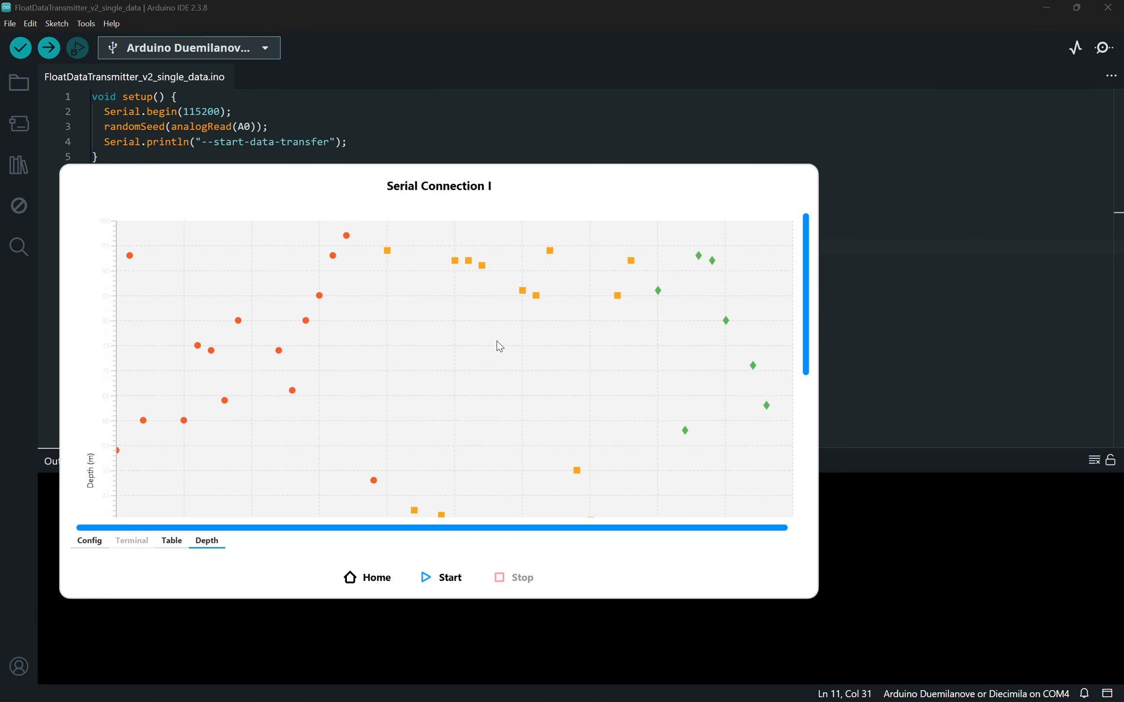
{"action": "scroll", "coordinate": [497, 341], "scroll_direction": "down", "scroll_amount": 4}
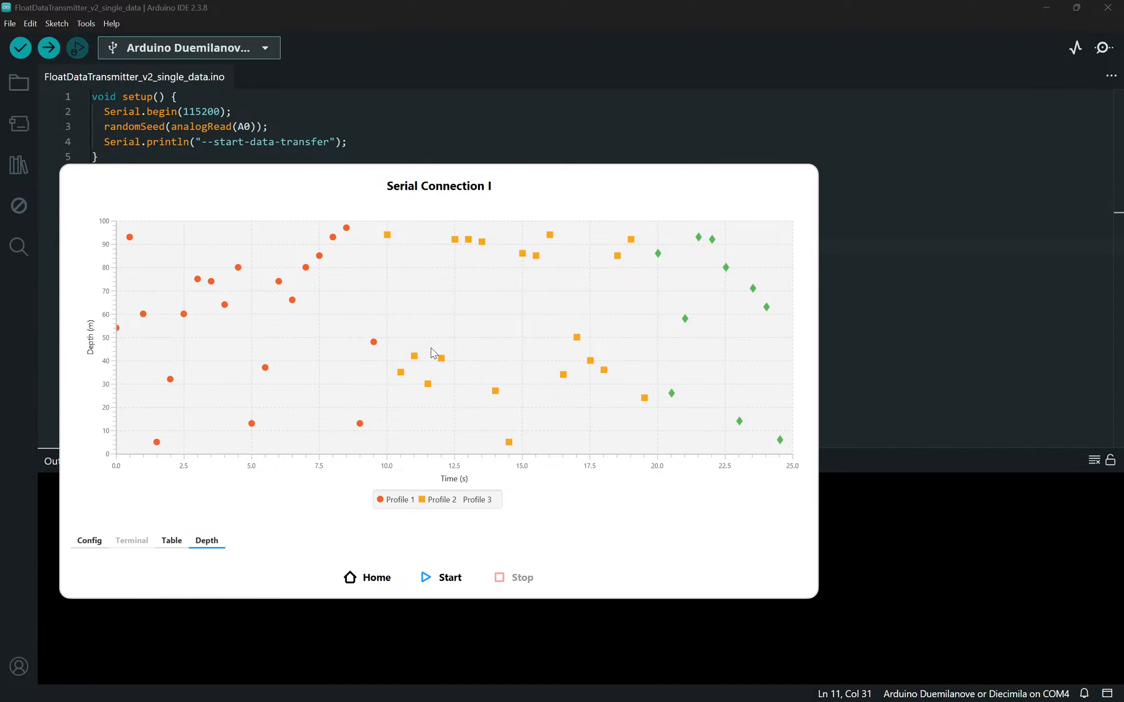
{"action": "scroll", "coordinate": [432, 348], "scroll_direction": "up", "scroll_amount": 2}
{"action": "scroll", "coordinate": [431, 348], "scroll_direction": "down", "scroll_amount": 5}
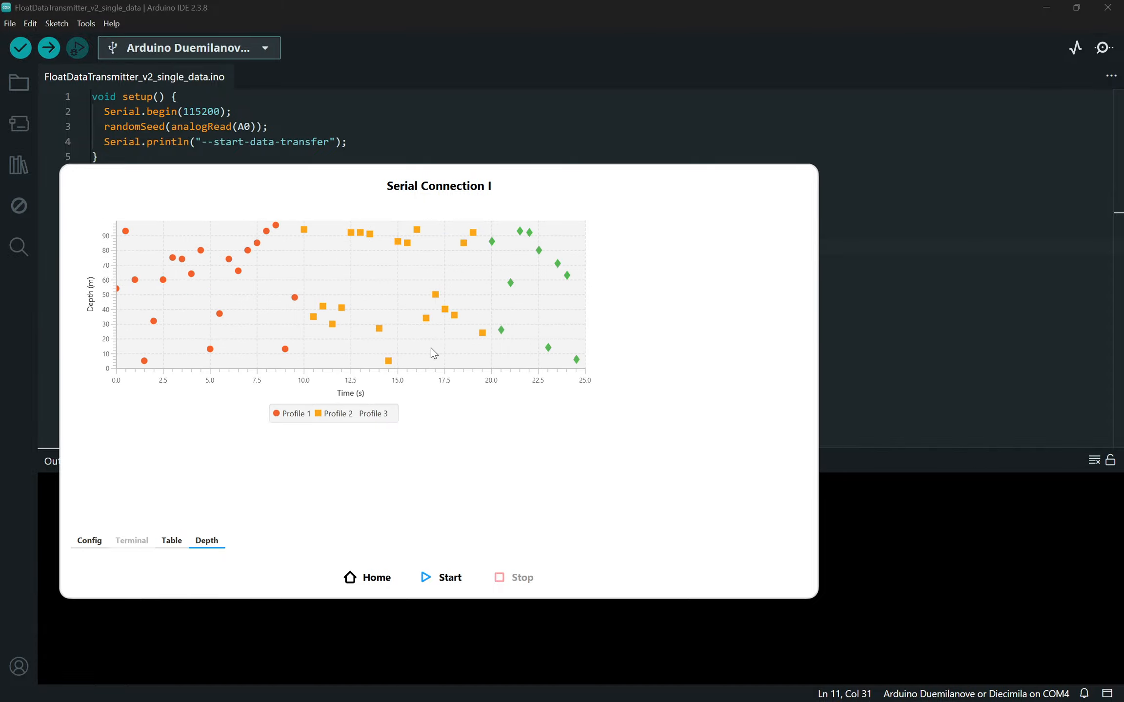
{"action": "scroll", "coordinate": [432, 349], "scroll_direction": "up", "scroll_amount": 3}
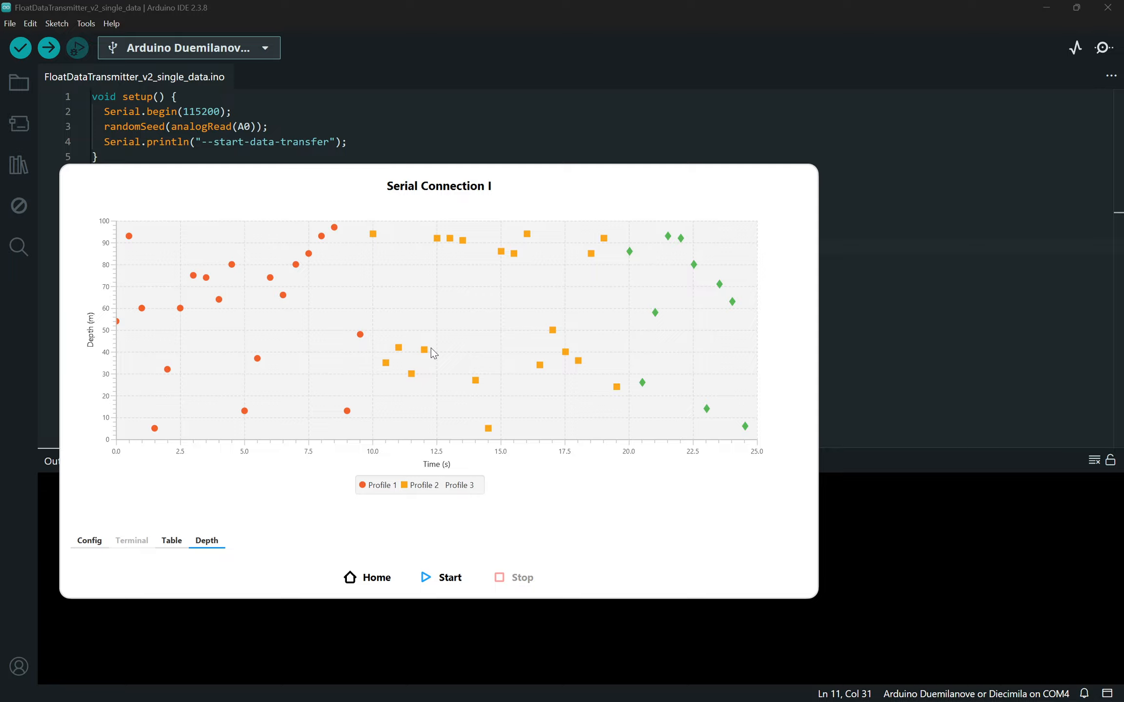
{"action": "scroll", "coordinate": [431, 348], "scroll_direction": "up", "scroll_amount": 1}
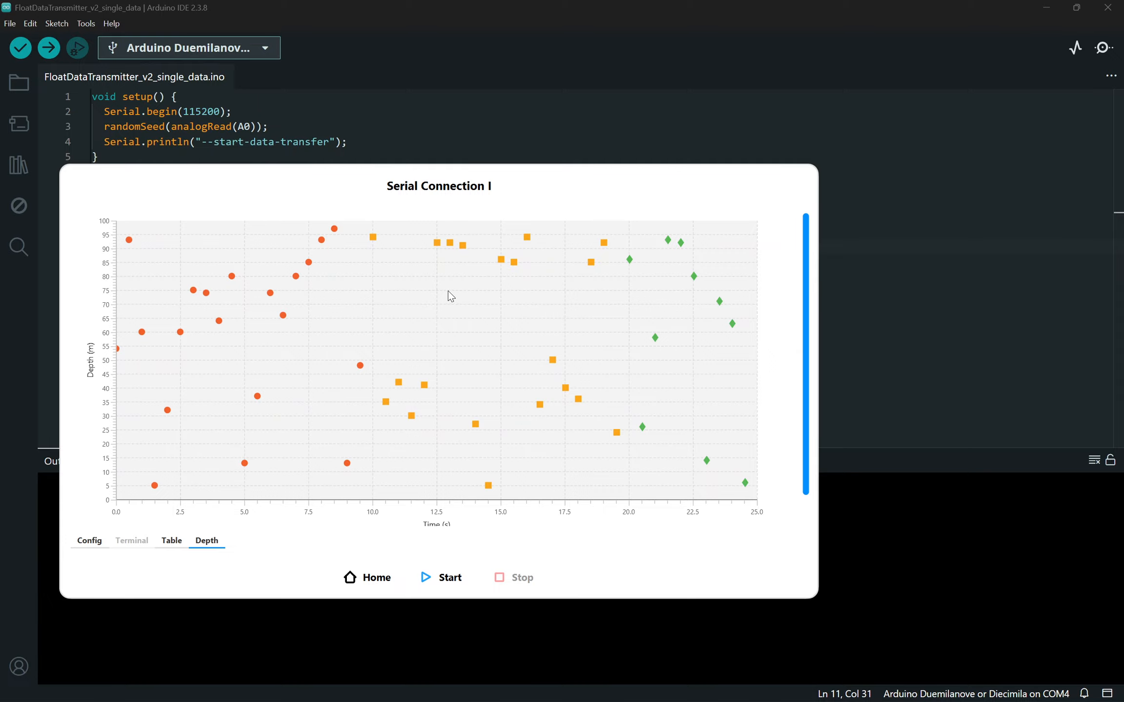
Step: Reset the depth chart's size and export a screenshot of it to the Desktop as screenshot_1.png
{"action": "right_click", "coordinate": [398, 299]}
{"action": "left_click", "coordinate": [412, 321]}
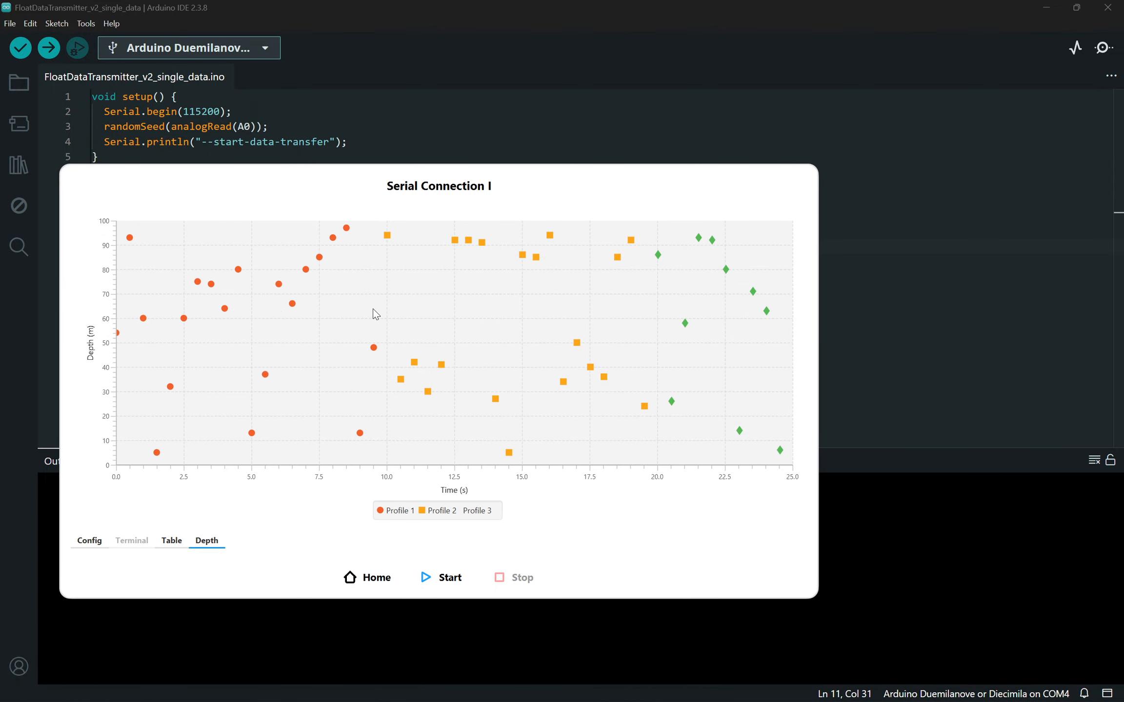
{"action": "right_click", "coordinate": [372, 309]}
{"action": "left_click", "coordinate": [417, 322]}
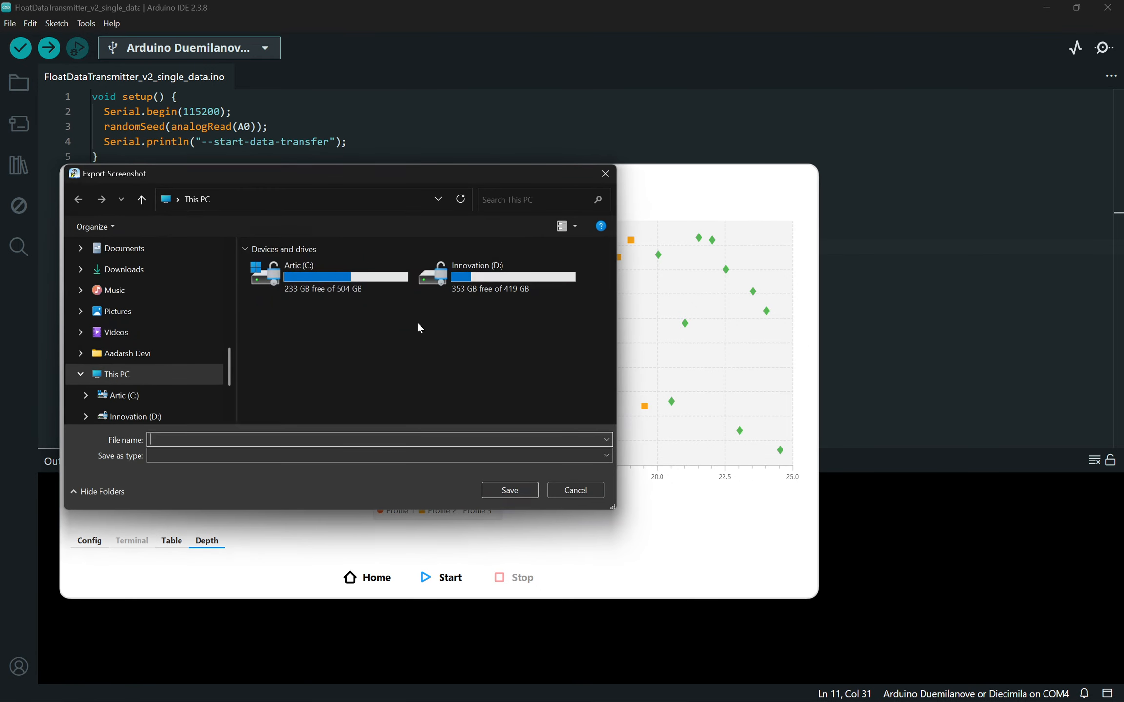
{"action": "scroll", "coordinate": [142, 318], "scroll_direction": "down", "scroll_amount": 2}
{"action": "scroll", "coordinate": [143, 322], "scroll_direction": "up", "scroll_amount": 5}
{"action": "left_click", "coordinate": [138, 318]}
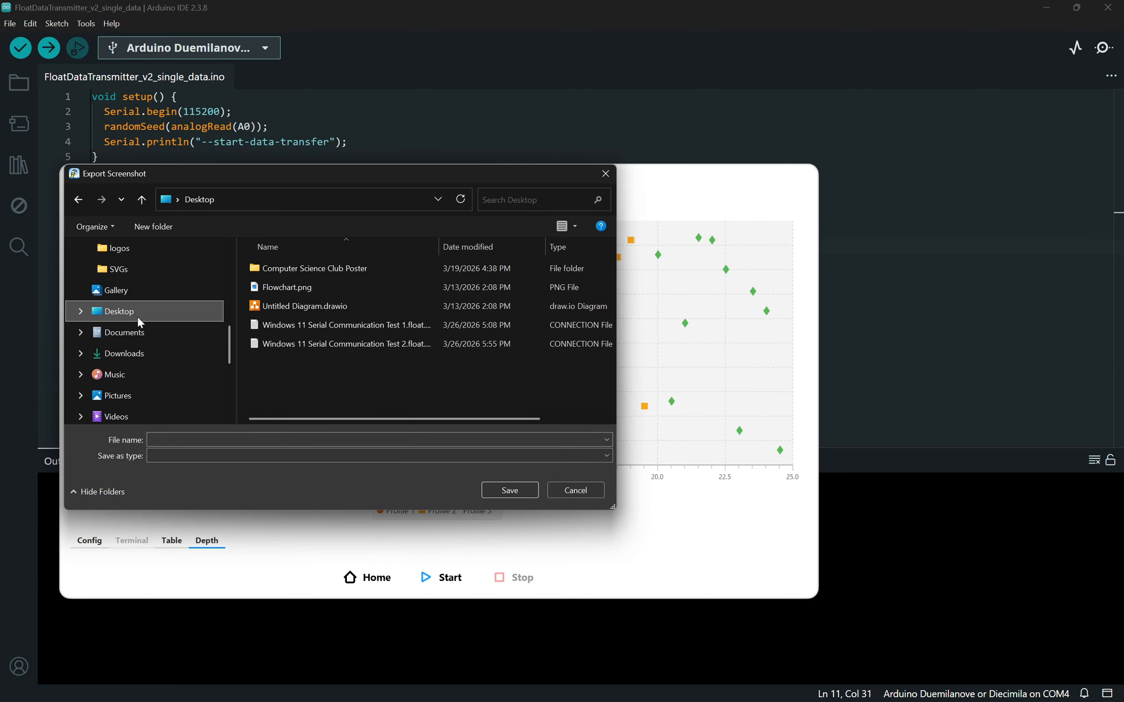
{"action": "left_click_drag", "start_coordinate": [611, 505], "coordinate": [840, 637]}
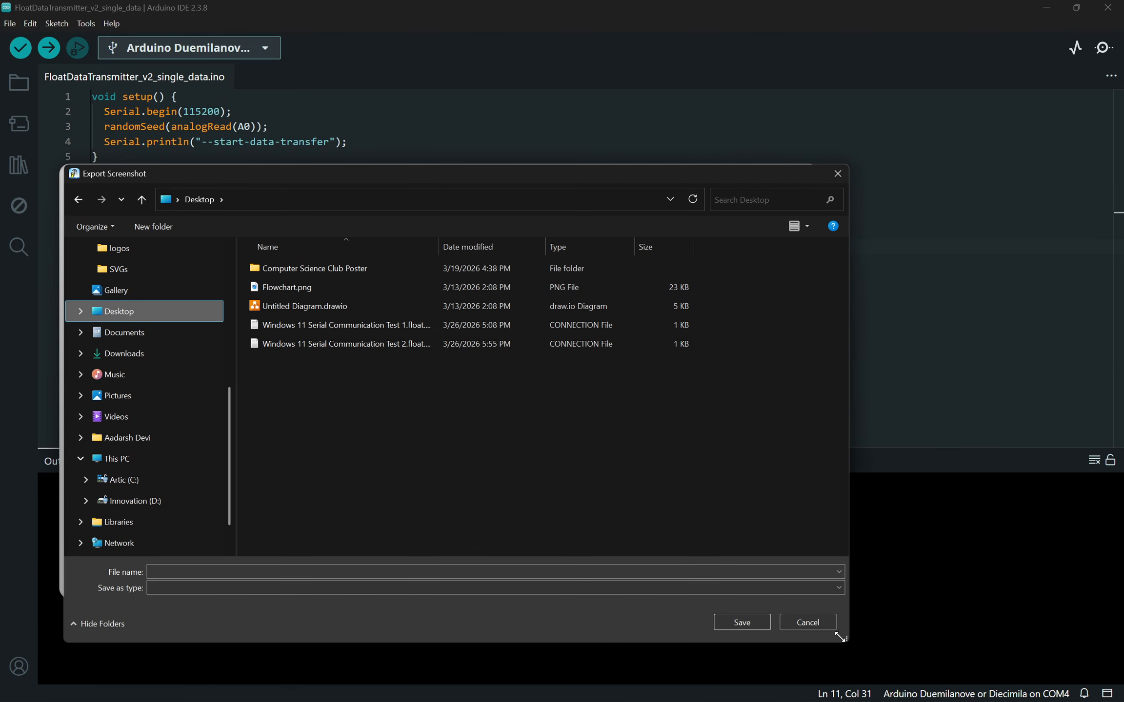
{"action": "left_click", "coordinate": [468, 572]}
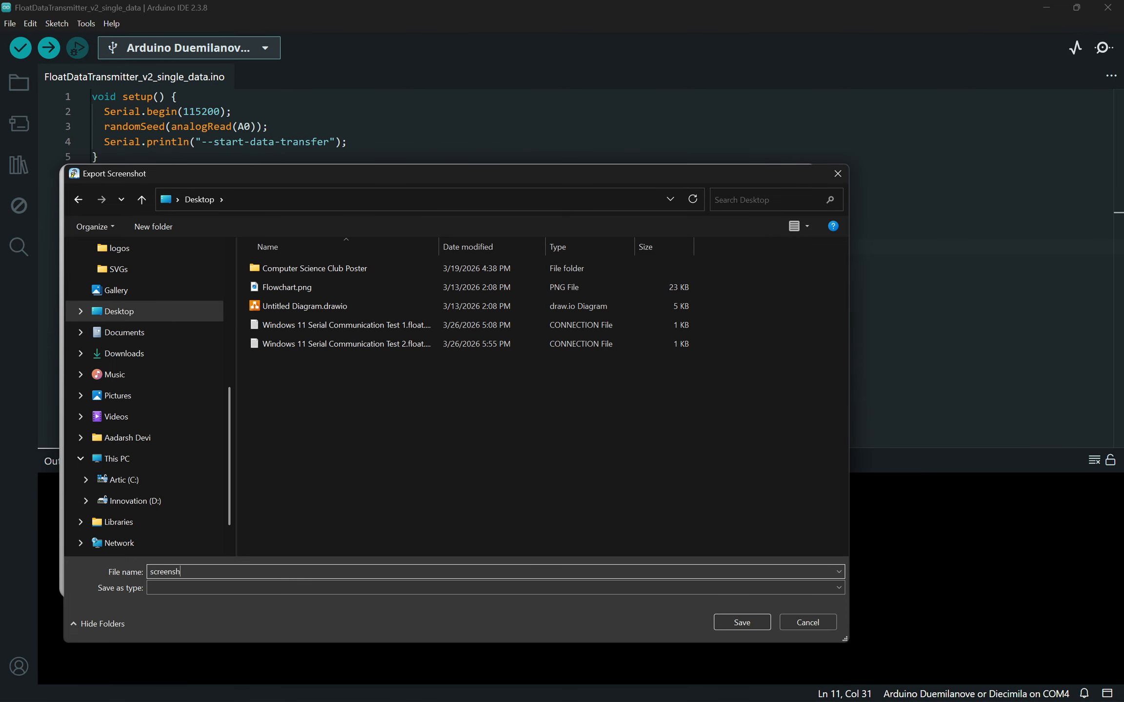
{"action": "key", "text": "Return"}
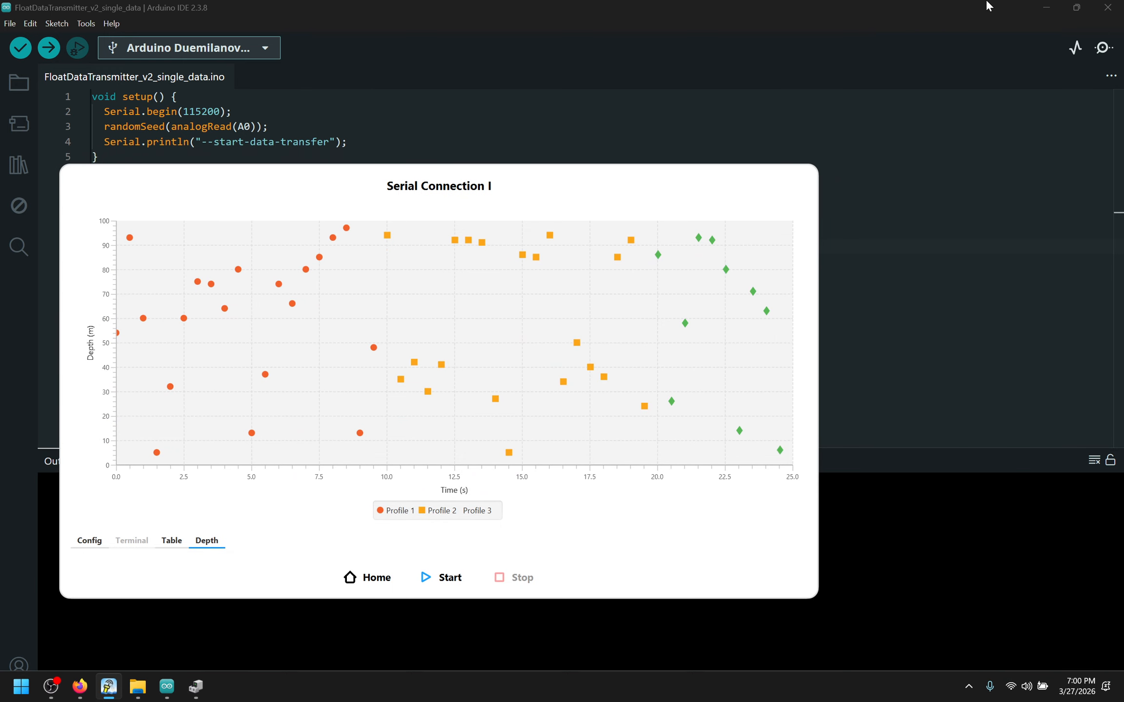
Step: Minimize the other windows, move Float Data Visualizer aside, and open screenshot_1.png from the desktop to inspect it
{"action": "left_click", "coordinate": [1042, 9]}
{"action": "left_click", "coordinate": [1044, 10]}
{"action": "left_click", "coordinate": [1042, 11]}
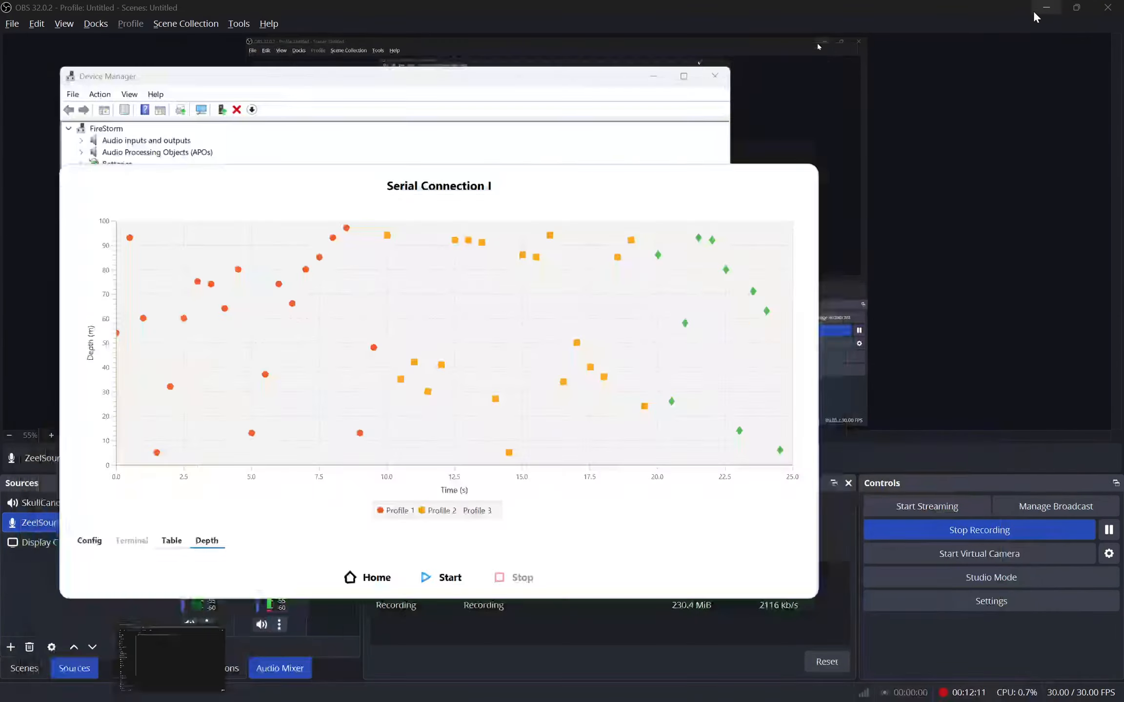
{"action": "left_click", "coordinate": [1035, 11]}
{"action": "left_click", "coordinate": [654, 77]}
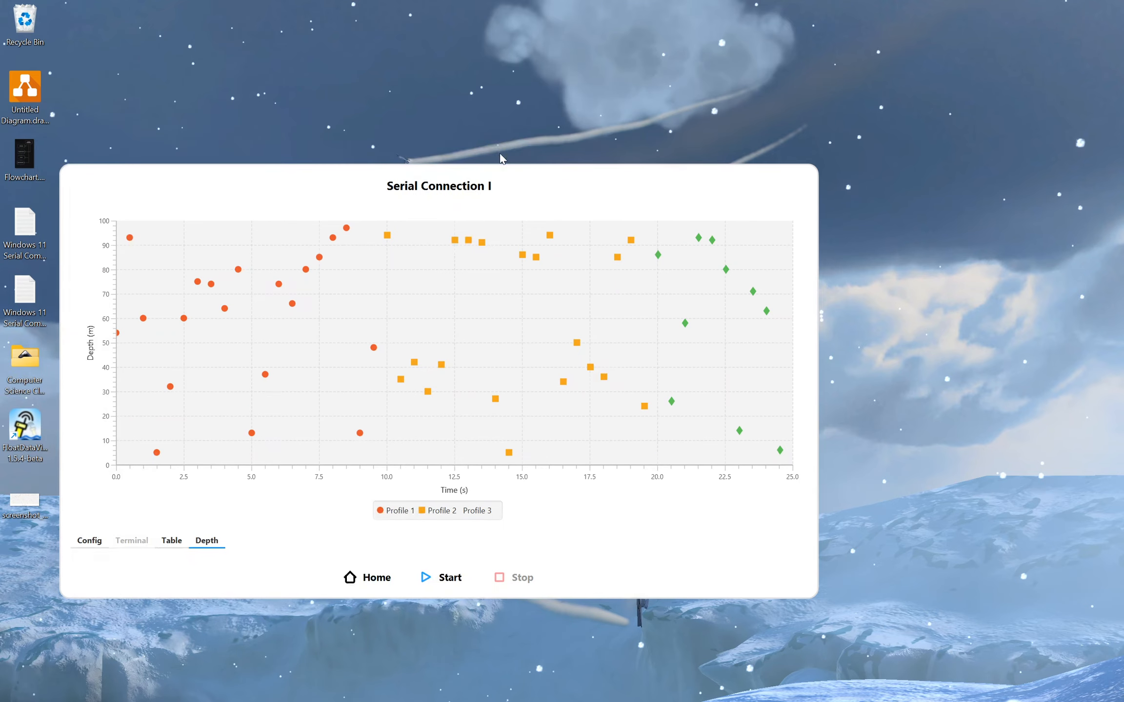
{"action": "left_click_drag", "start_coordinate": [494, 183], "coordinate": [706, 140]}
{"action": "double_click", "coordinate": [20, 503]}
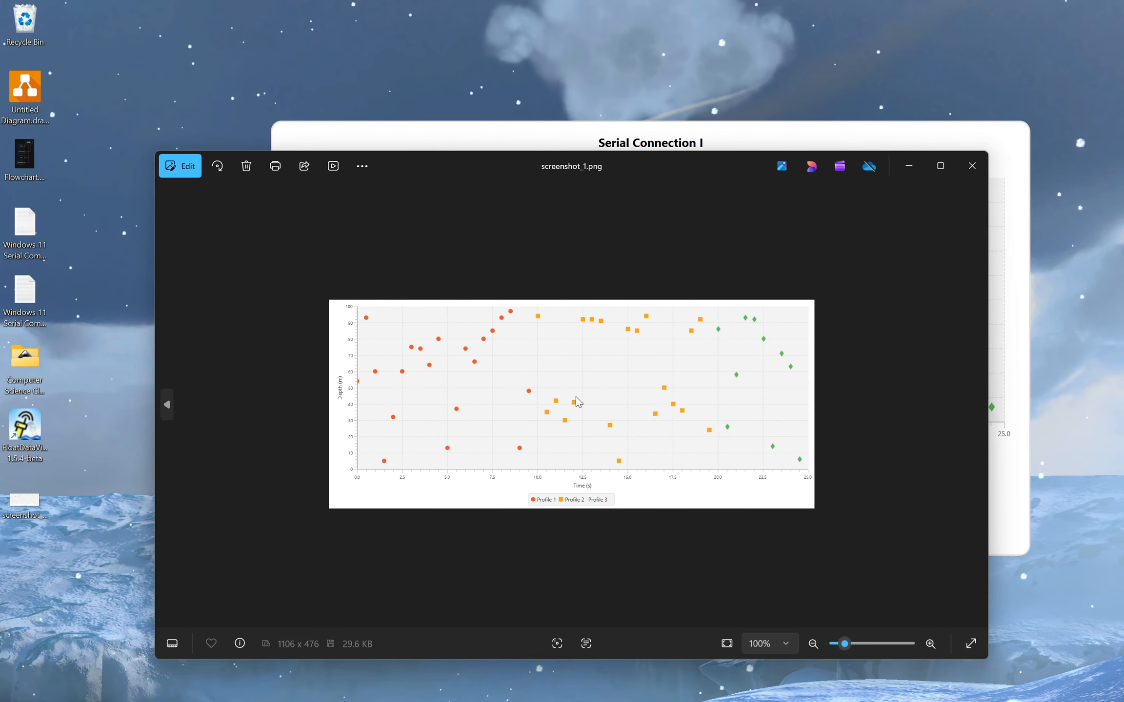
{"action": "scroll", "coordinate": [576, 397], "scroll_direction": "up", "scroll_amount": 4}
{"action": "scroll", "coordinate": [576, 397], "scroll_direction": "down", "scroll_amount": 1}
Step: Return to Float Data Visualizer, enlarge the depth chart, and export its screenshot to the Desktop as screenshot_2.png
{"action": "left_click", "coordinate": [537, 144]}
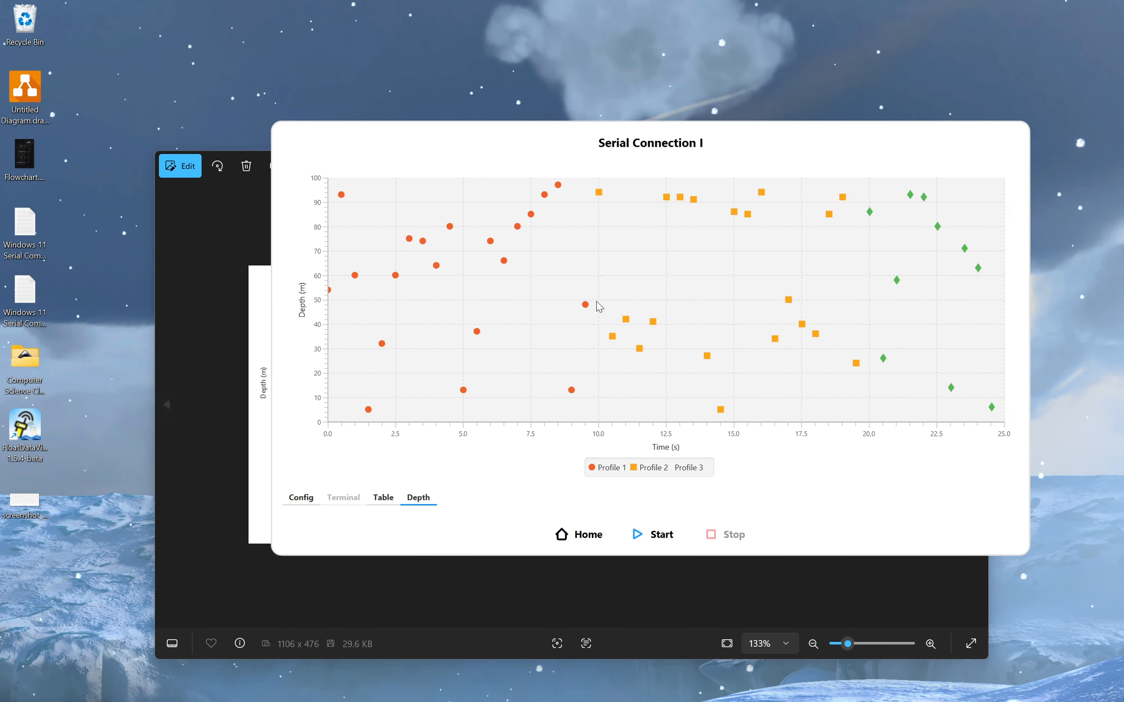
{"action": "scroll", "coordinate": [601, 388], "scroll_direction": "up", "scroll_amount": 3}
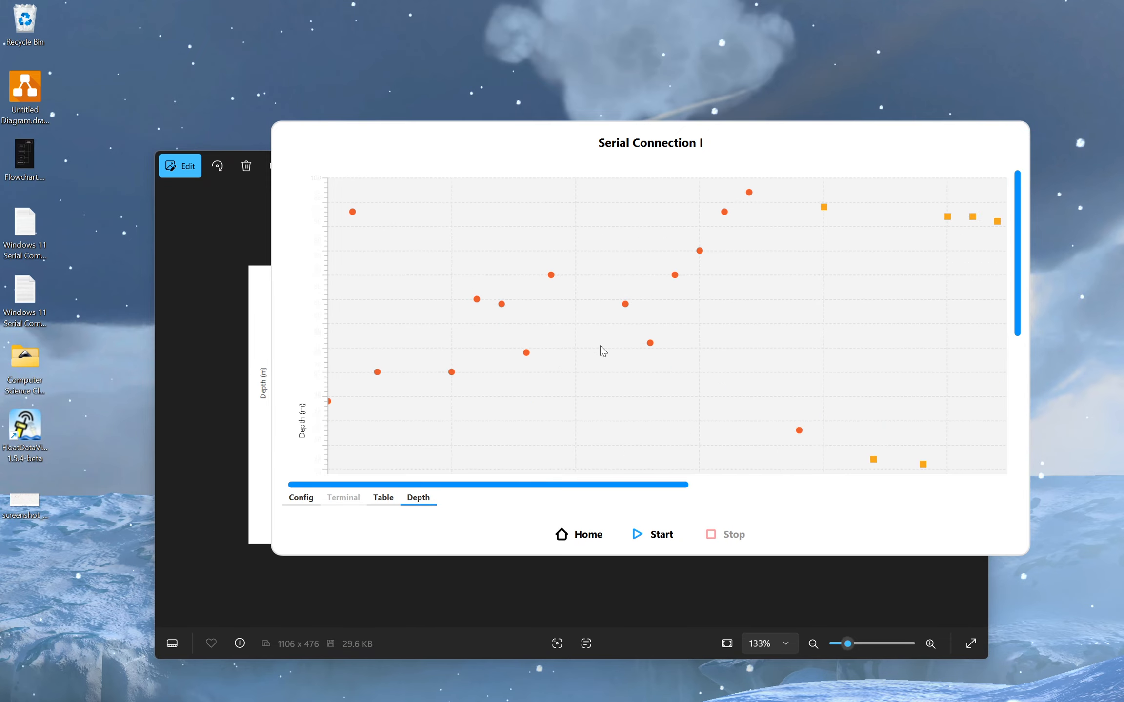
{"action": "scroll", "coordinate": [600, 346], "scroll_direction": "up", "scroll_amount": 3}
{"action": "right_click", "coordinate": [538, 315]}
{"action": "left_click", "coordinate": [557, 326]}
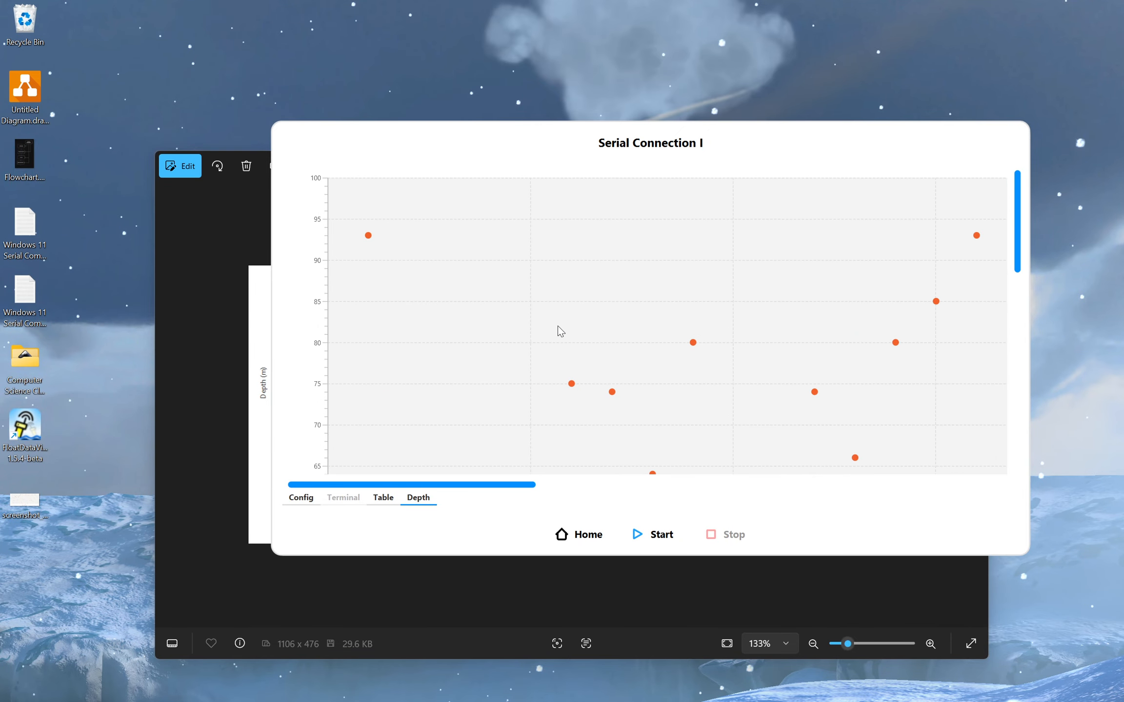
{"action": "left_click", "coordinate": [376, 288]}
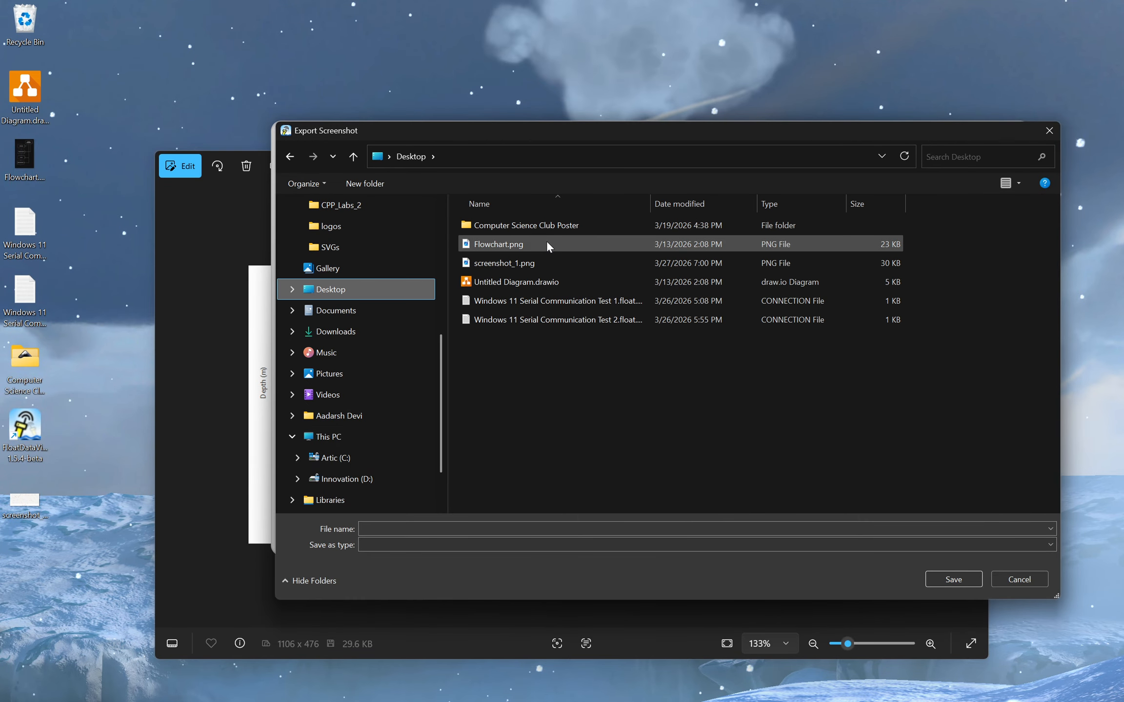
{"action": "left_click", "coordinate": [547, 259]}
{"action": "left_click", "coordinate": [405, 528]}
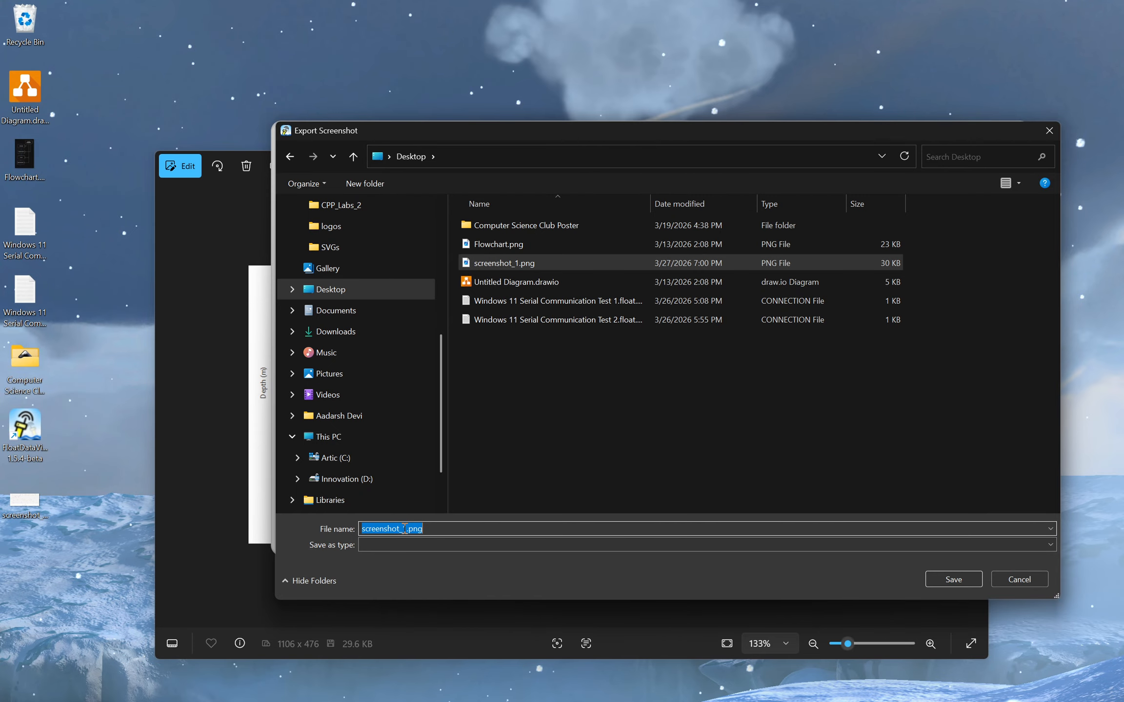
{"action": "left_click", "coordinate": [404, 528]}
{"action": "type", "text": "2"}
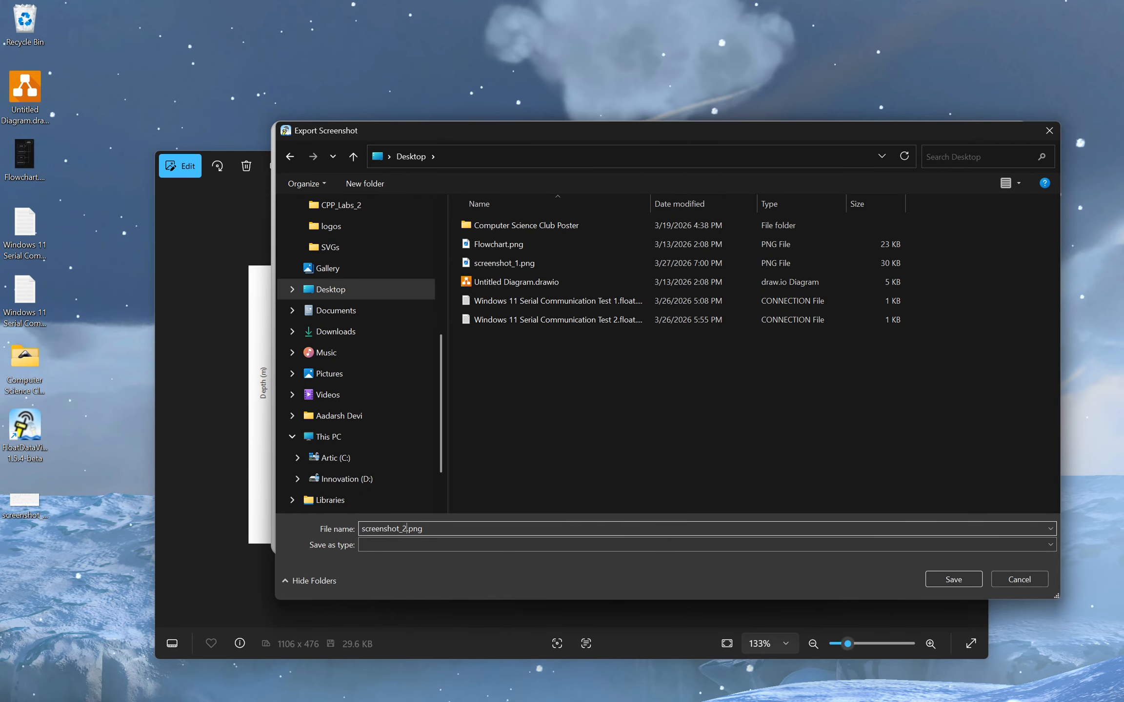
{"action": "key", "text": "Return"}
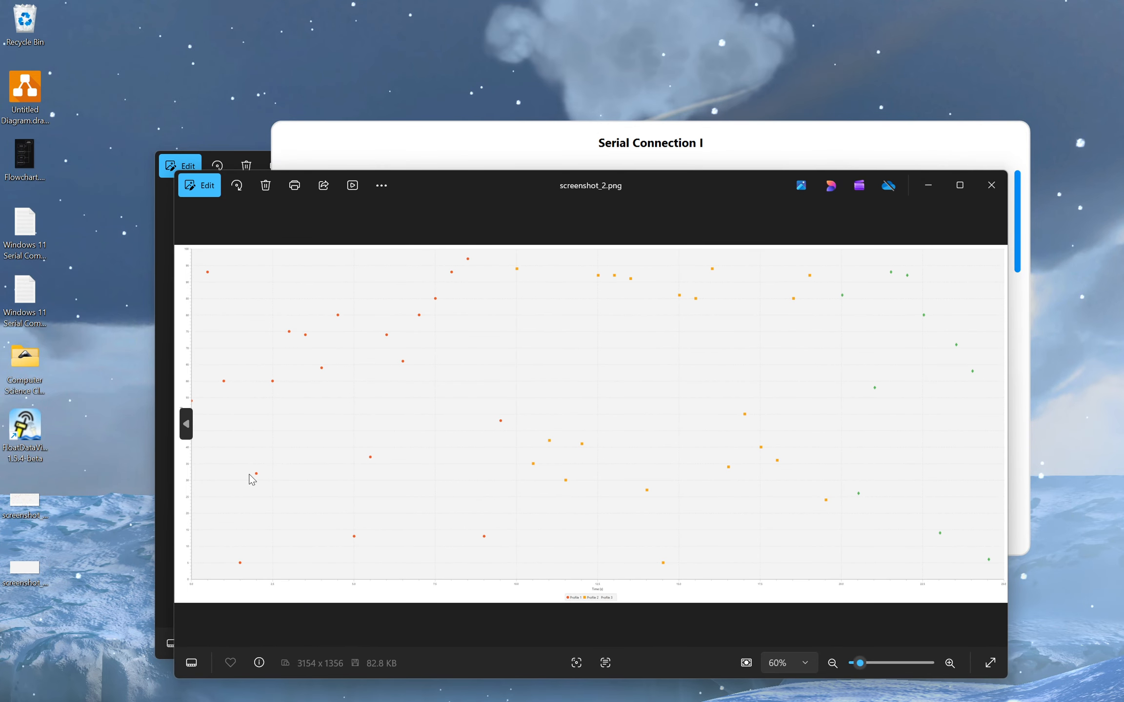
Step: Open screenshot_2.png from the desktop, examine its plotted points and axis labels at high magnification, and close it
{"action": "left_click", "coordinate": [185, 424]}
{"action": "left_click", "coordinate": [993, 424]}
{"action": "scroll", "coordinate": [252, 415], "scroll_direction": "up", "scroll_amount": 4}
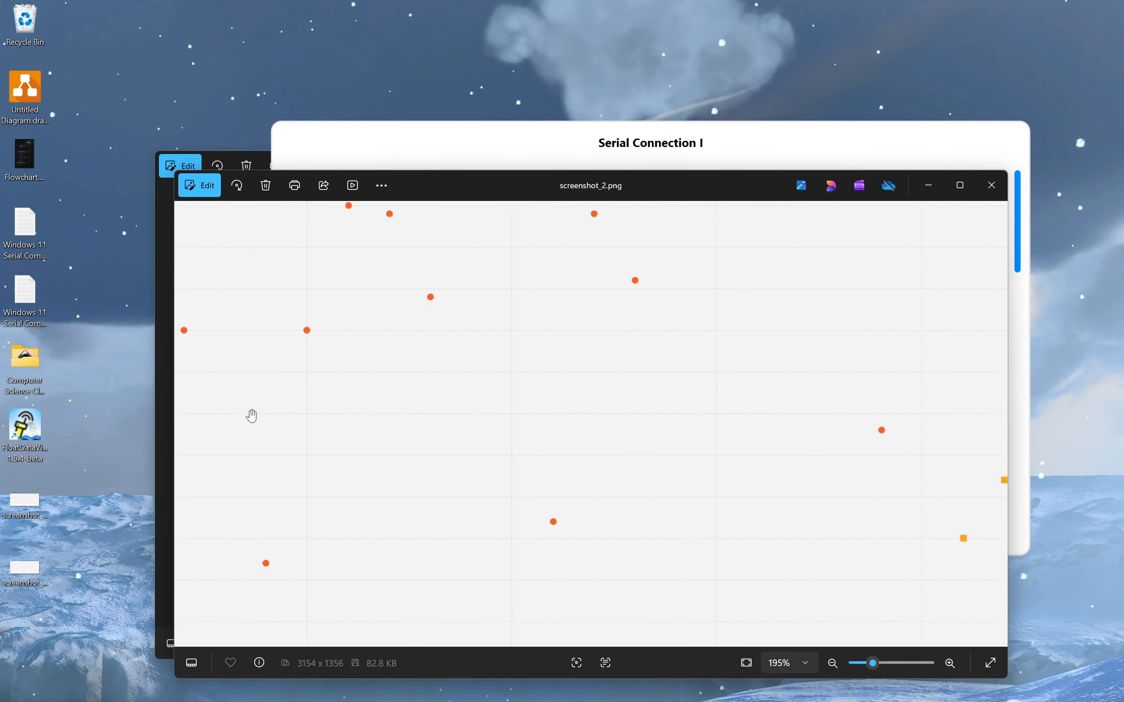
{"action": "scroll", "coordinate": [252, 415], "scroll_direction": "up", "scroll_amount": 6}
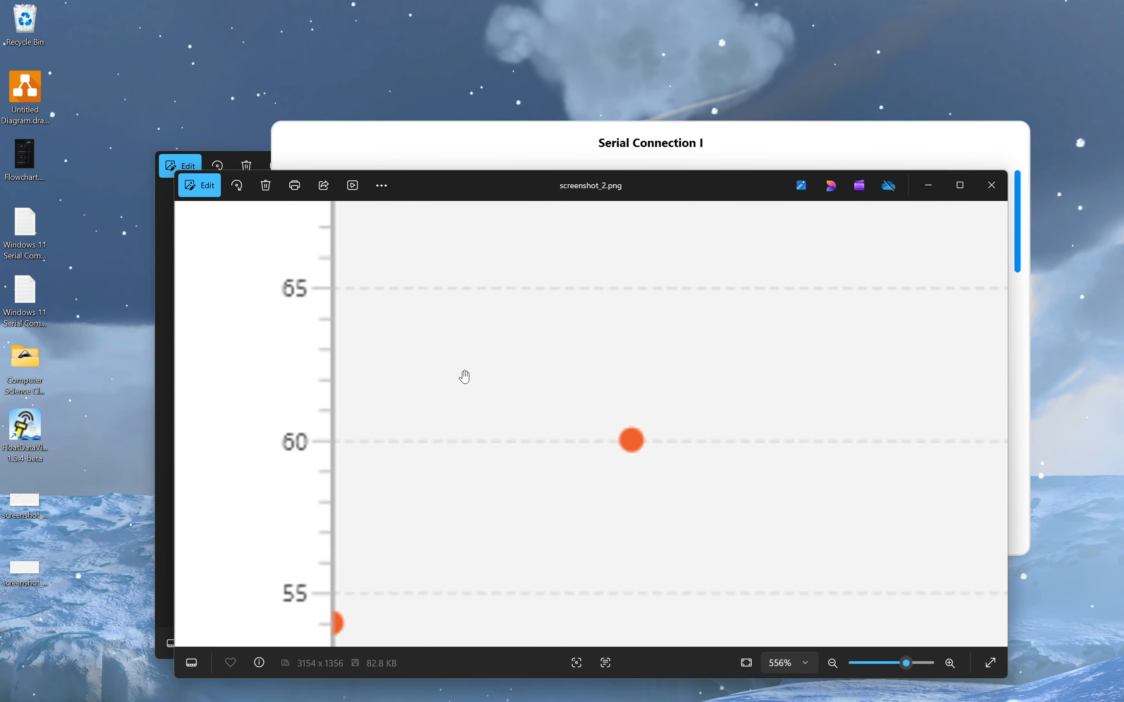
{"action": "scroll", "coordinate": [464, 376], "scroll_direction": "down", "scroll_amount": 12}
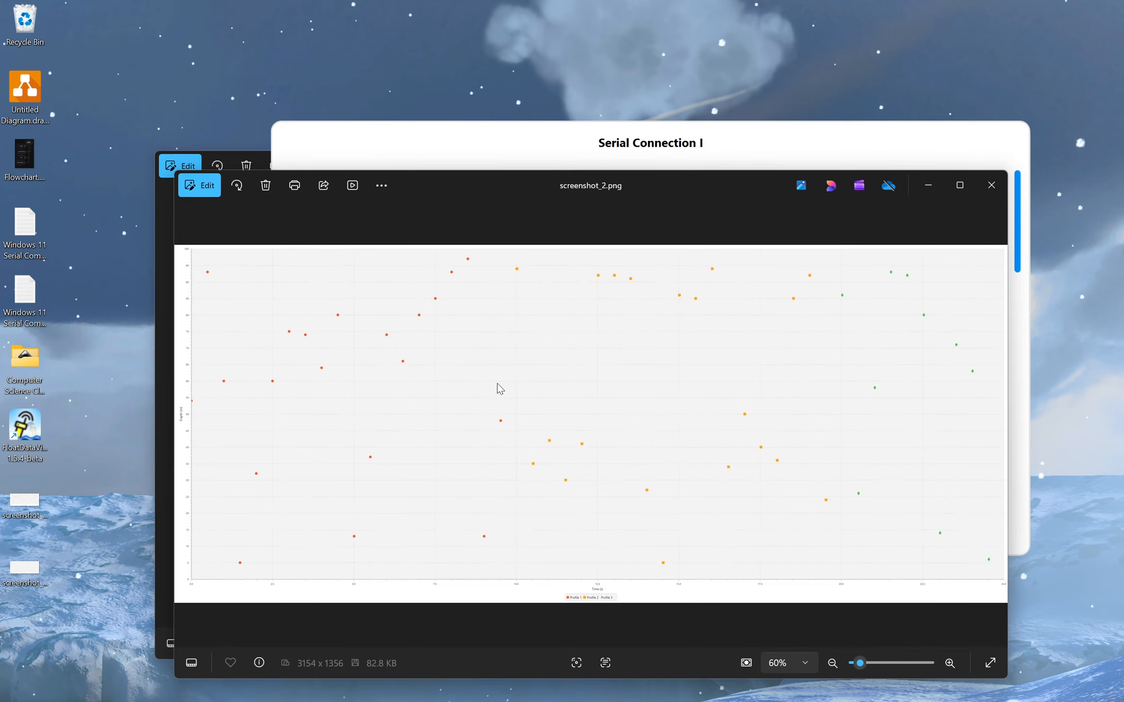
{"action": "left_click", "coordinate": [990, 185]}
Step: Delete both exported chart screenshots and the FloatDataVisualizer beta item from the desktop
{"action": "left_click_drag", "start_coordinate": [24, 502], "coordinate": [15, 19]}
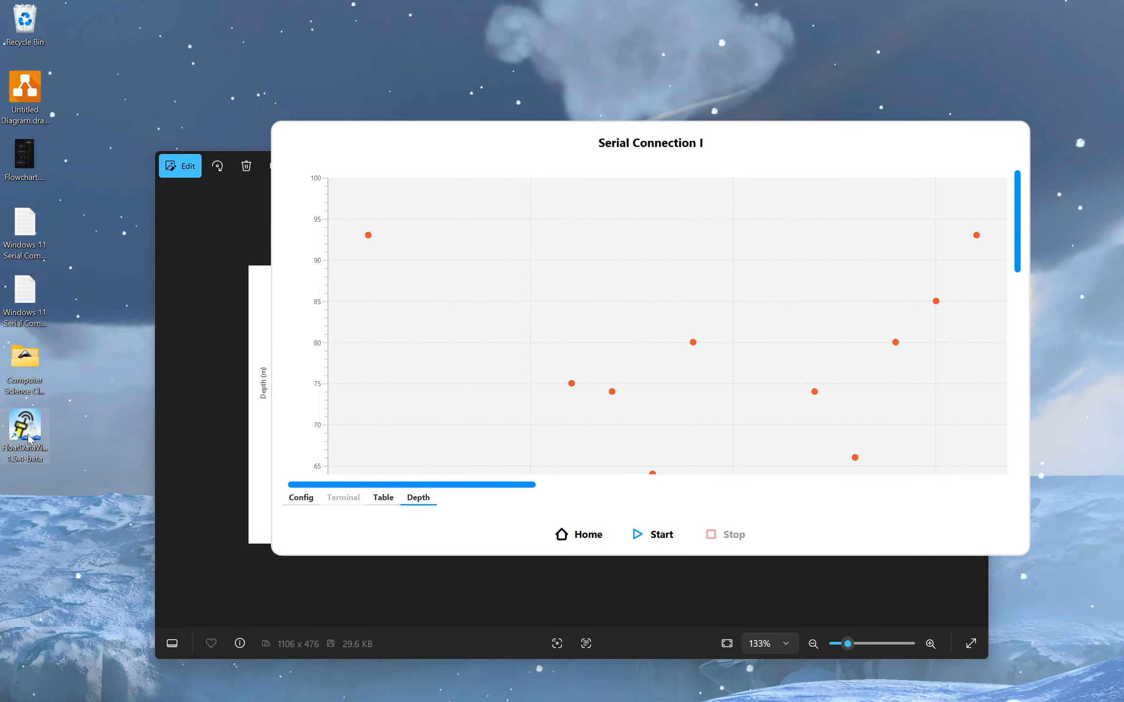
{"action": "left_click_drag", "start_coordinate": [26, 440], "coordinate": [24, 22]}
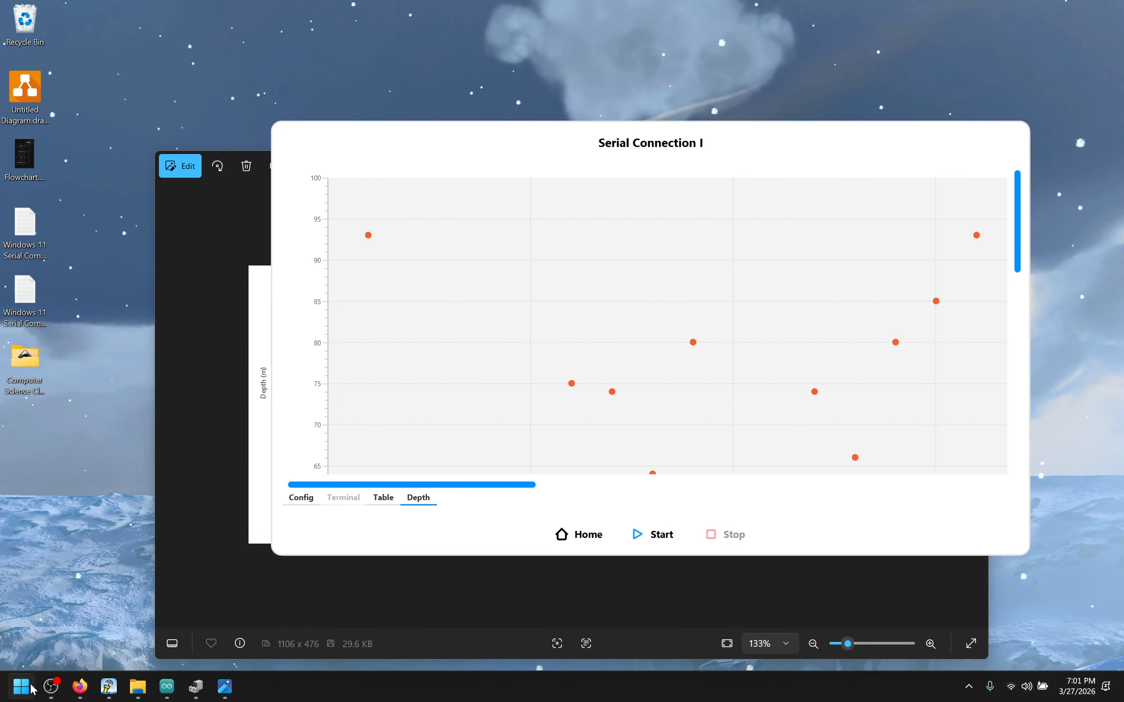
Step: Look through the pinned applications in Windows Start without launching any
{"action": "left_click", "coordinate": [50, 687]}
{"action": "key", "text": "super"}
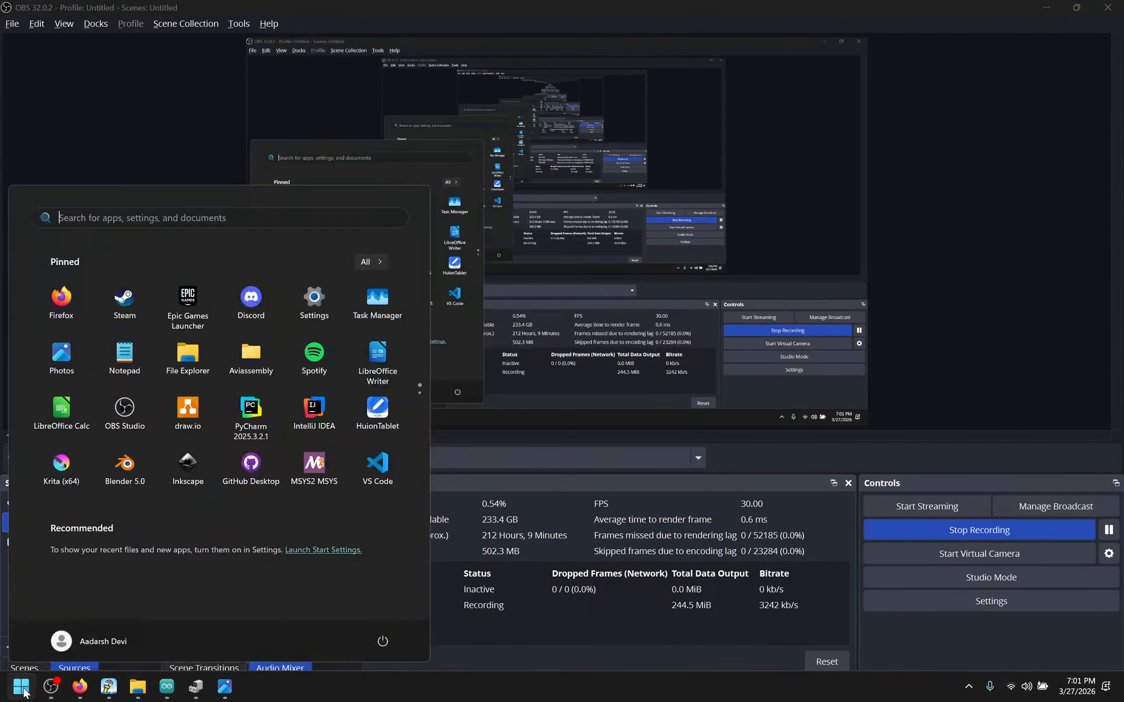
{"action": "left_click", "coordinate": [1038, 7]}
{"action": "left_click", "coordinate": [17, 692]}
{"action": "scroll", "coordinate": [198, 400], "scroll_direction": "down", "scroll_amount": 1}
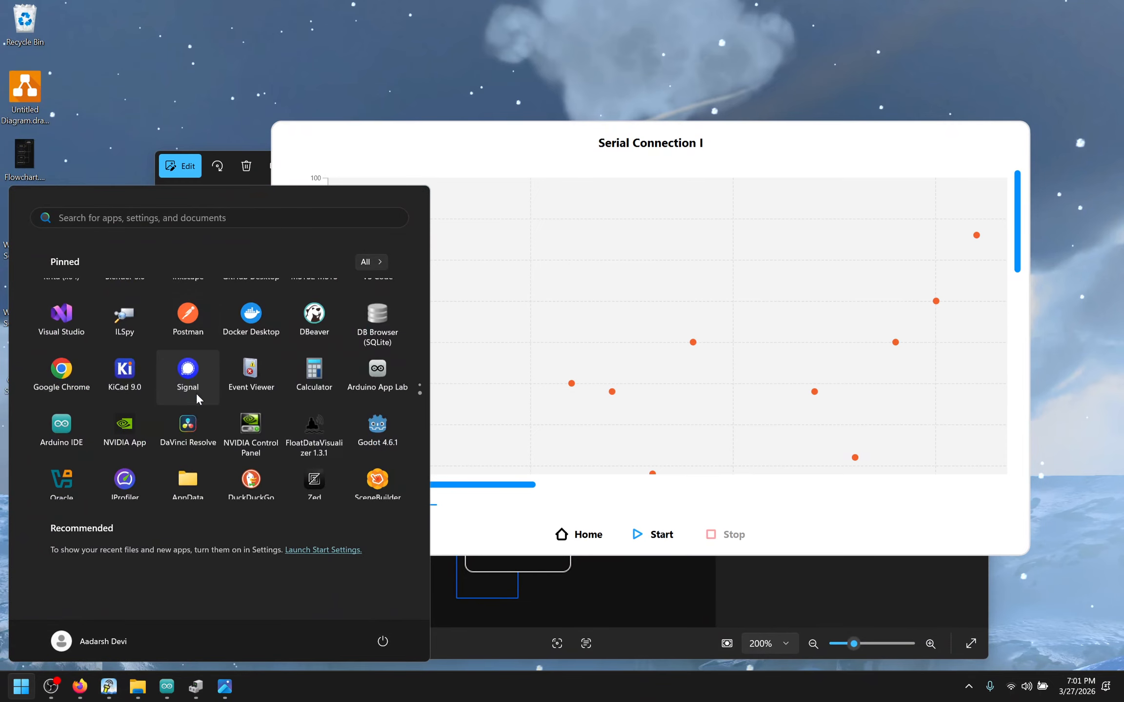
{"action": "scroll", "coordinate": [197, 399], "scroll_direction": "down", "scroll_amount": 1}
{"action": "scroll", "coordinate": [235, 420], "scroll_direction": "up", "scroll_amount": 5}
{"action": "scroll", "coordinate": [234, 420], "scroll_direction": "down", "scroll_amount": 5}
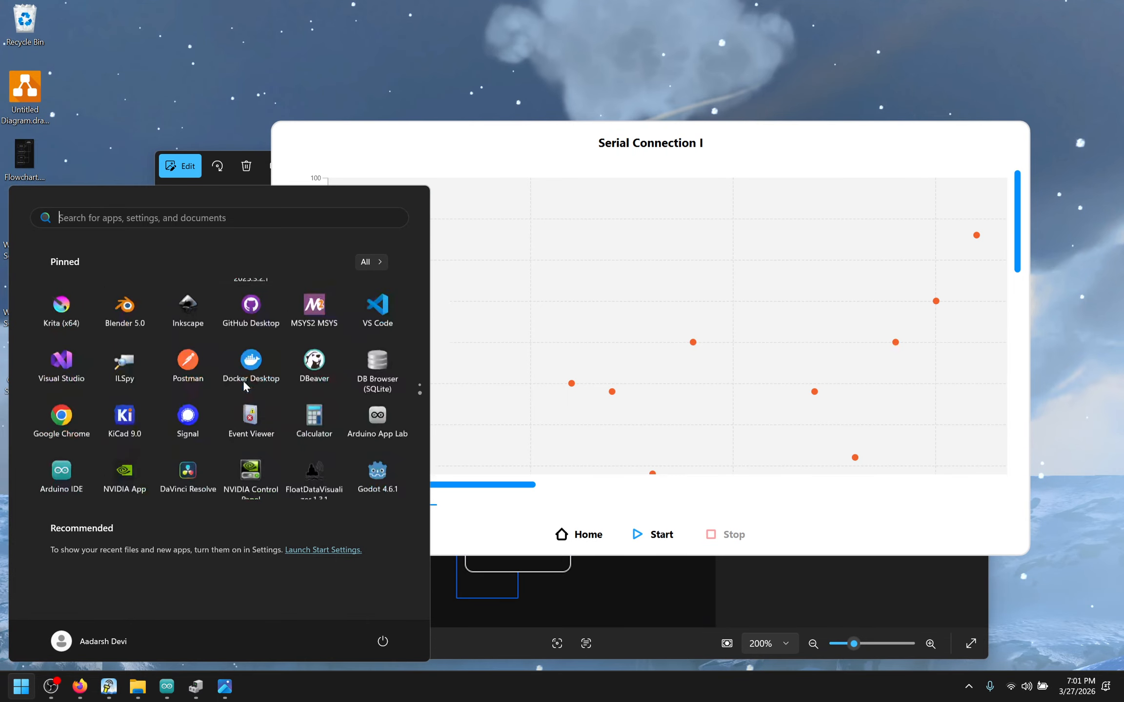
{"action": "left_click", "coordinate": [670, 407]}
Step: Reset the depth chart's size in Float Data Visualizer and show Serial Connection I's data table
{"action": "right_click", "coordinate": [611, 317]}
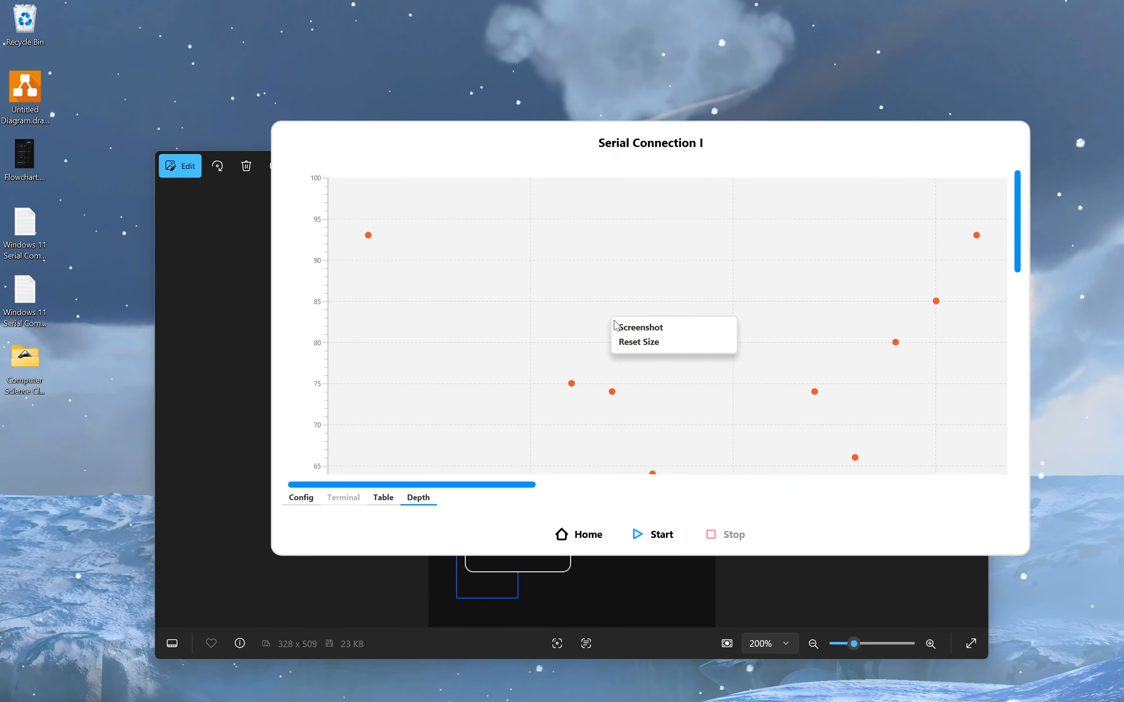
{"action": "left_click", "coordinate": [629, 342]}
{"action": "left_click", "coordinate": [383, 497]}
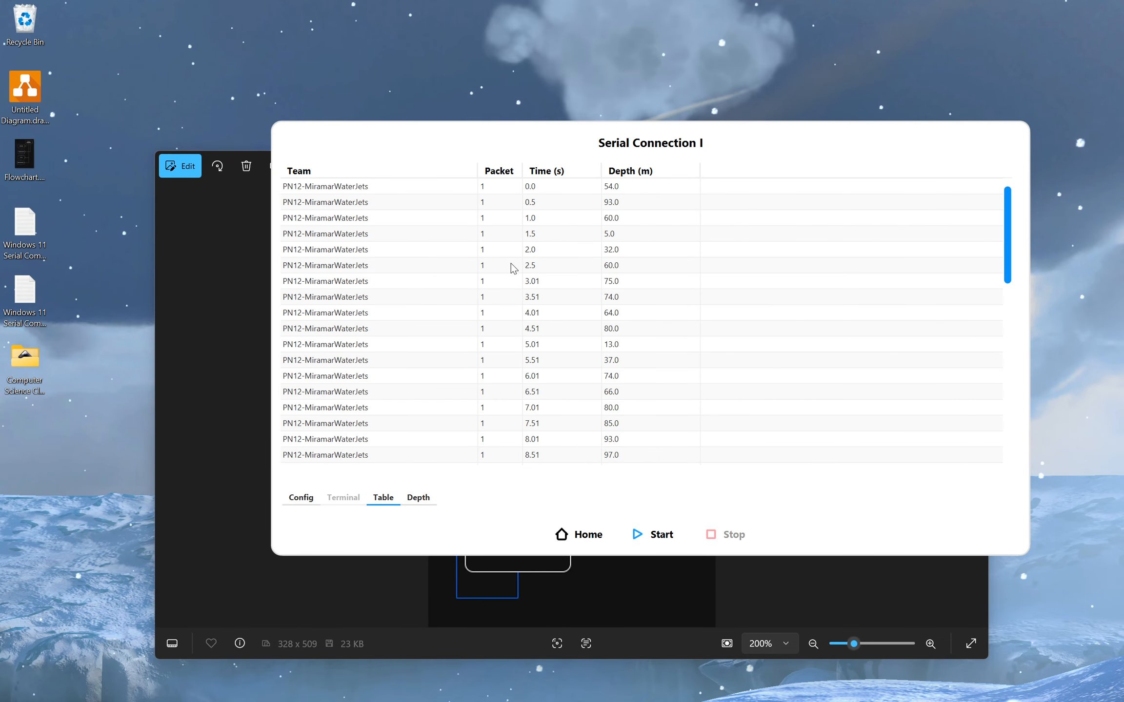
Step: Move the Float Data Visualizer window aside, close the Flowchart.png image, and select the first row of the data table
{"action": "left_click_drag", "start_coordinate": [855, 133], "coordinate": [657, 194]}
{"action": "left_click", "coordinate": [889, 162]}
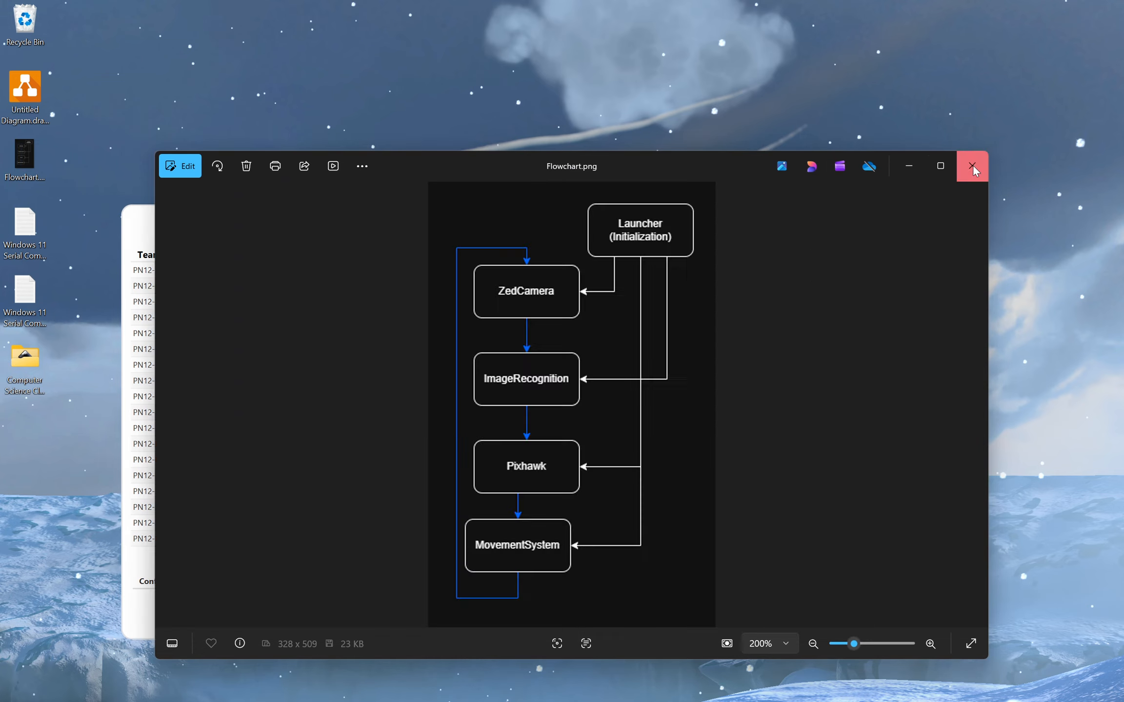
{"action": "left_click", "coordinate": [973, 166]}
{"action": "left_click", "coordinate": [171, 274]}
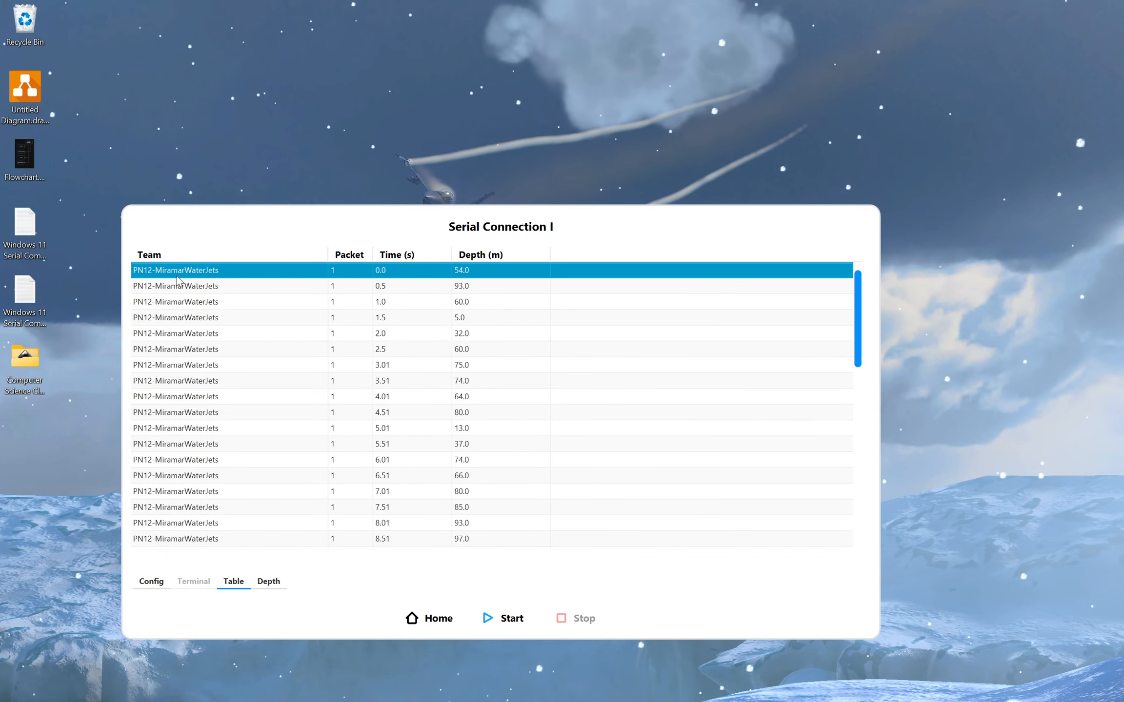
Step: Look through the packet, time and depth rows of Serial Connection I's data table
{"action": "scroll", "coordinate": [256, 427], "scroll_direction": "down", "scroll_amount": 10}
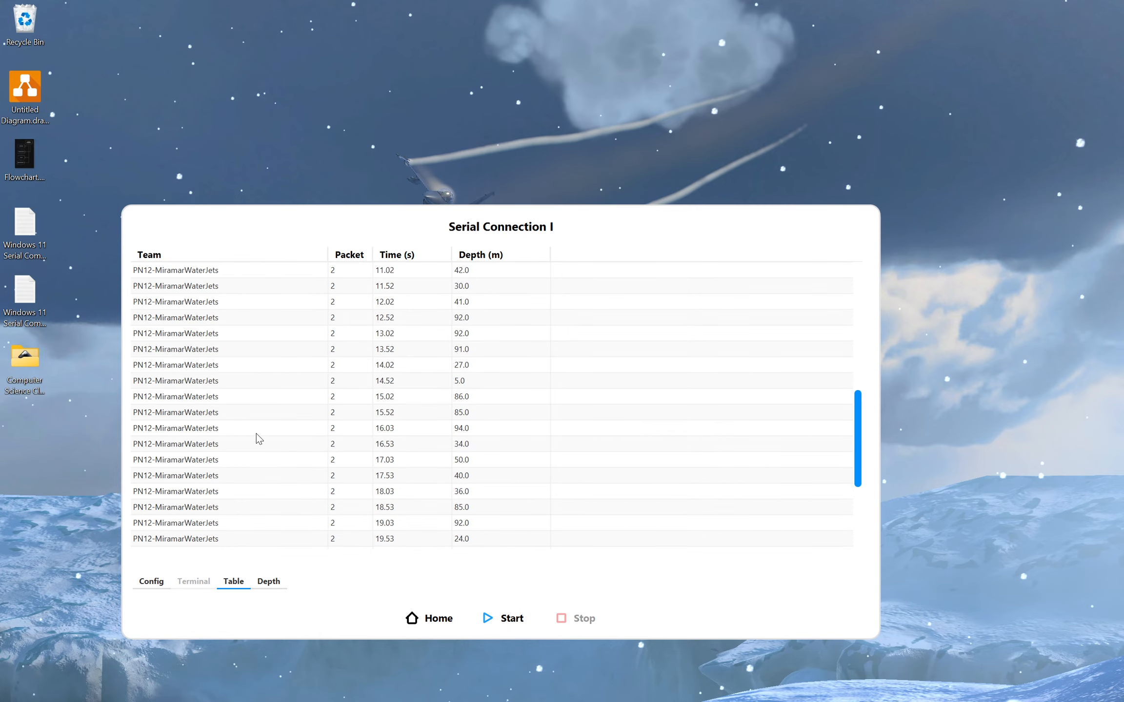
{"action": "scroll", "coordinate": [323, 380], "scroll_direction": "up", "scroll_amount": 8}
{"action": "scroll", "coordinate": [331, 337], "scroll_direction": "up", "scroll_amount": 2}
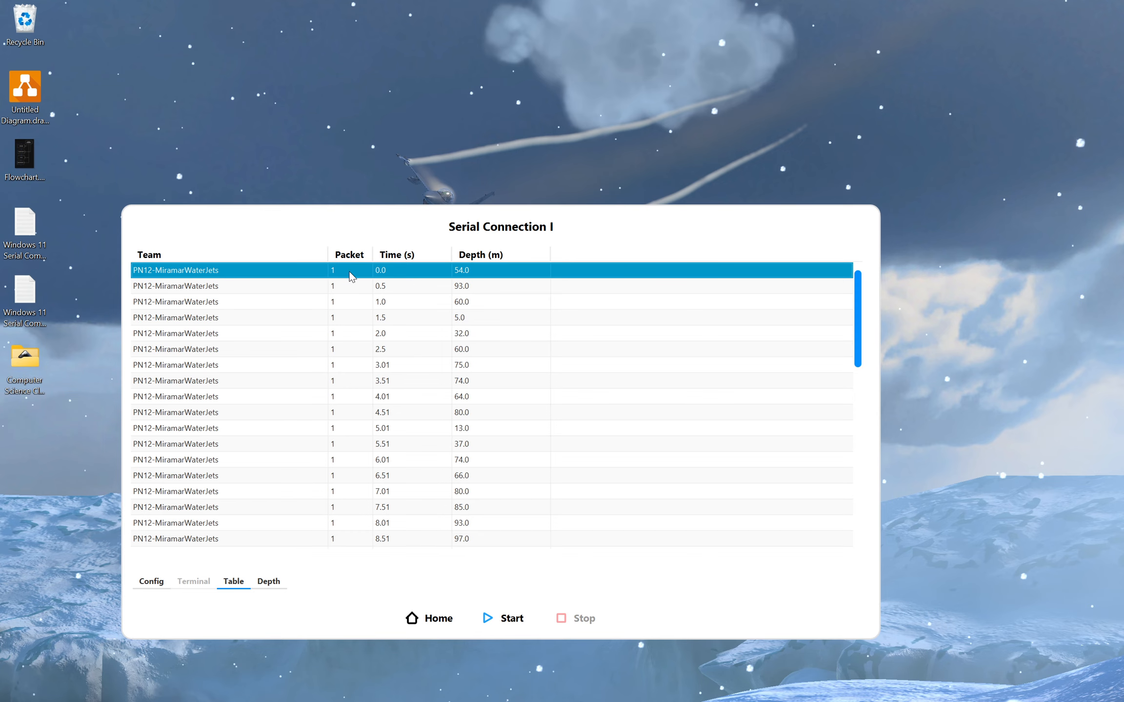
{"action": "scroll", "coordinate": [346, 312], "scroll_direction": "down", "scroll_amount": 3}
{"action": "scroll", "coordinate": [346, 322], "scroll_direction": "down", "scroll_amount": 3}
Step: Sort the data table by packet in descending order, review the regrouped rows, and clear that sorting
{"action": "left_click", "coordinate": [350, 255]}
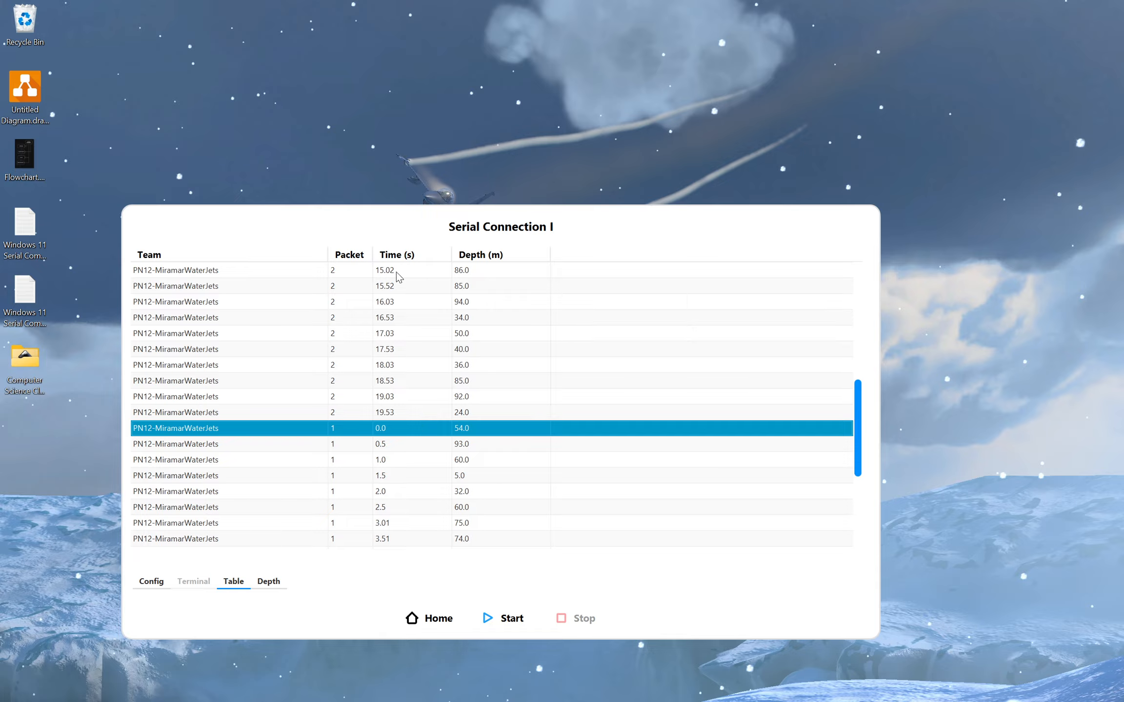
{"action": "scroll", "coordinate": [412, 415], "scroll_direction": "up", "scroll_amount": 6}
{"action": "scroll", "coordinate": [405, 379], "scroll_direction": "down", "scroll_amount": 8}
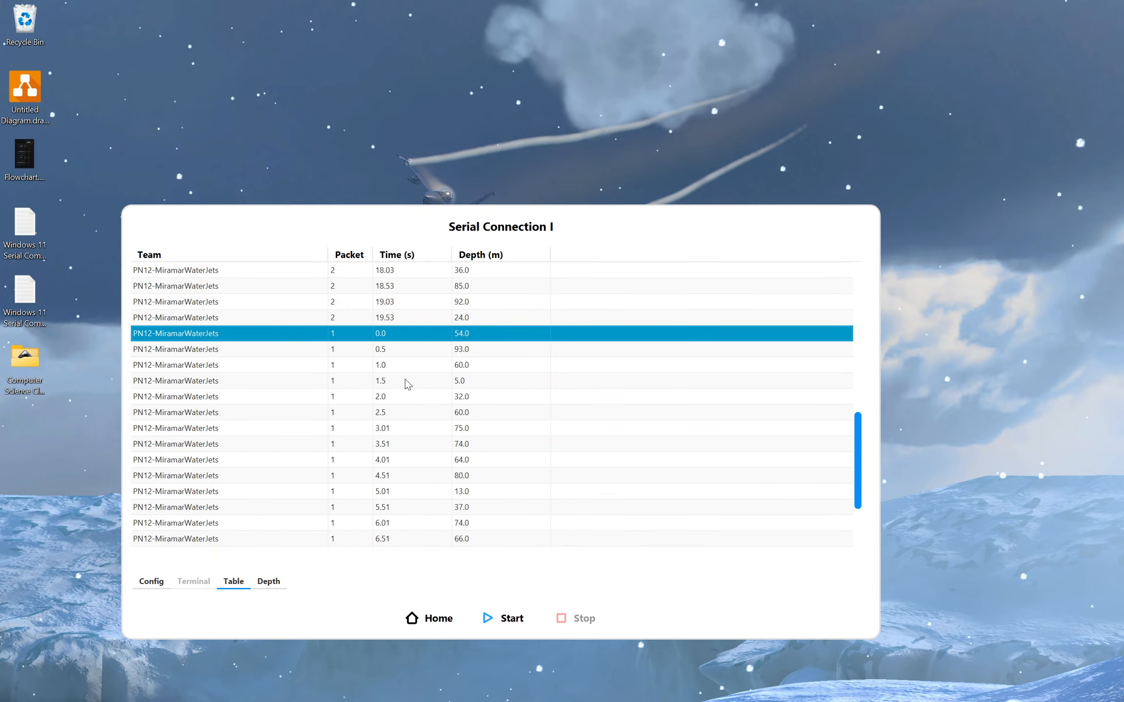
{"action": "scroll", "coordinate": [402, 358], "scroll_direction": "down", "scroll_amount": 1}
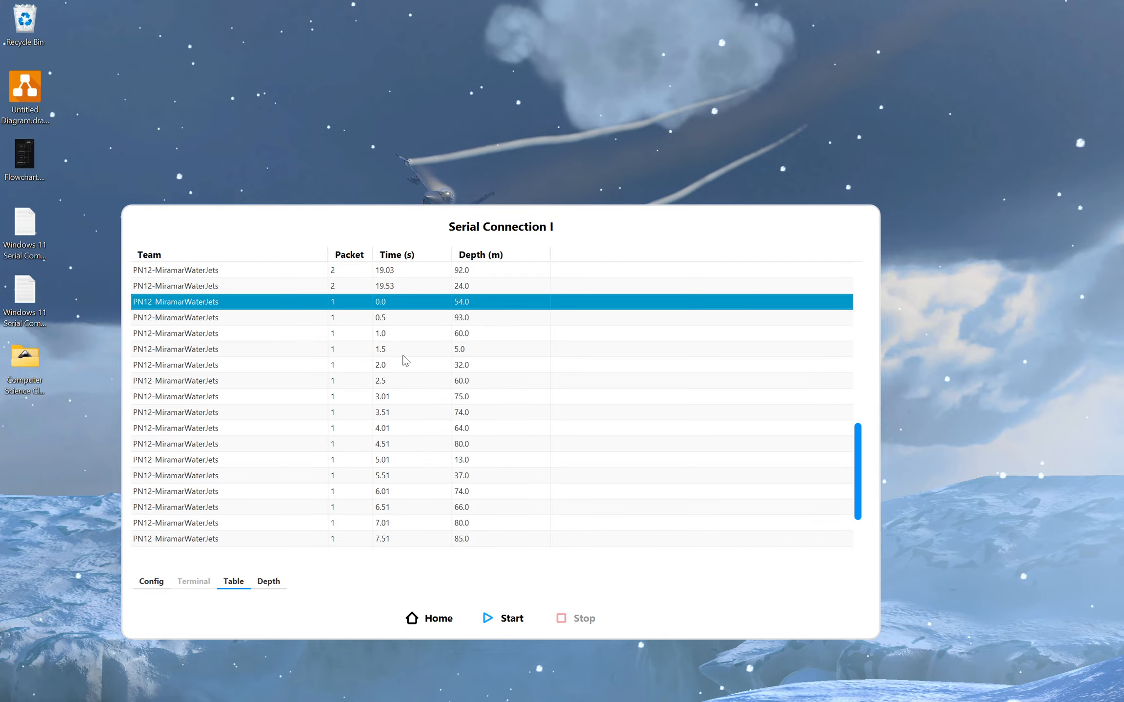
{"action": "scroll", "coordinate": [405, 361], "scroll_direction": "up", "scroll_amount": 9}
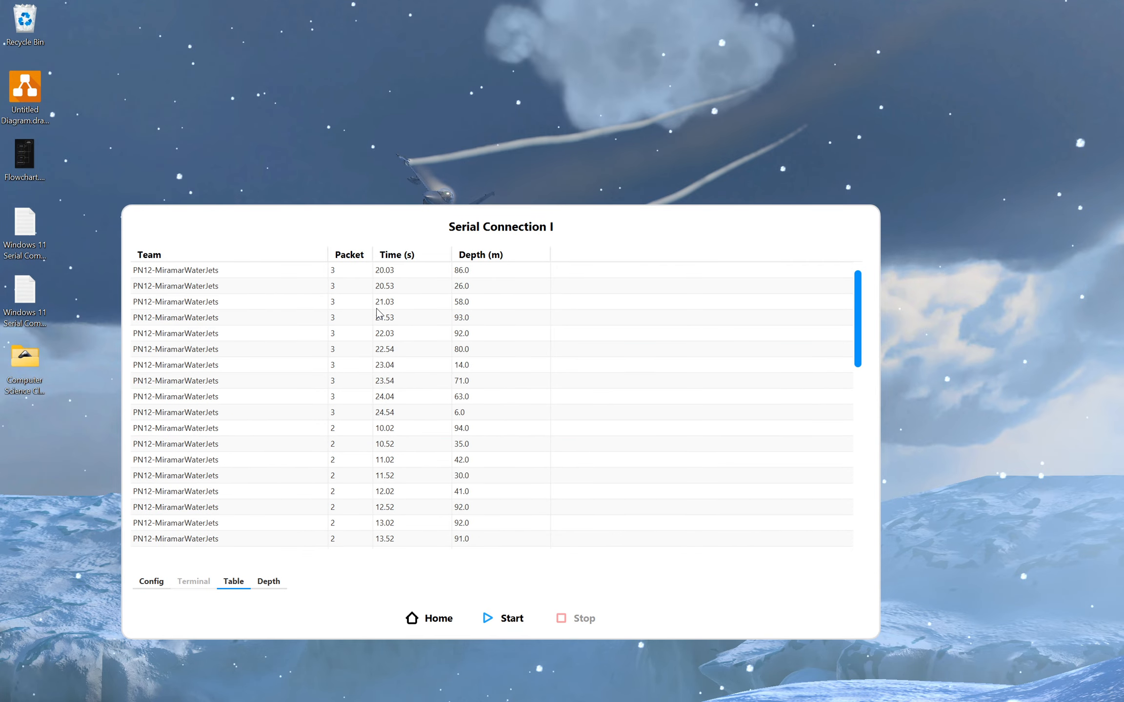
{"action": "scroll", "coordinate": [378, 314], "scroll_direction": "down", "scroll_amount": 10}
{"action": "left_click", "coordinate": [349, 254]}
Step: Sort the data table by time in ascending order and review the rows from the first to the last sample
{"action": "scroll", "coordinate": [365, 302], "scroll_direction": "up", "scroll_amount": 8}
{"action": "left_click", "coordinate": [410, 255]}
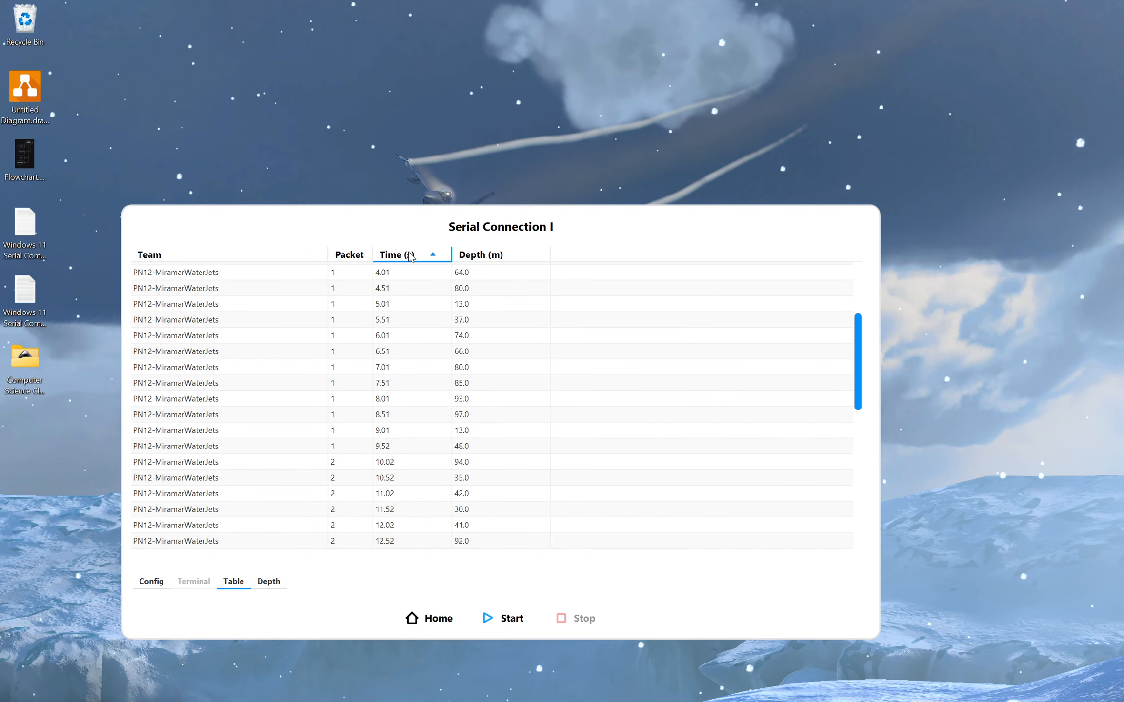
{"action": "scroll", "coordinate": [410, 341], "scroll_direction": "up", "scroll_amount": 3}
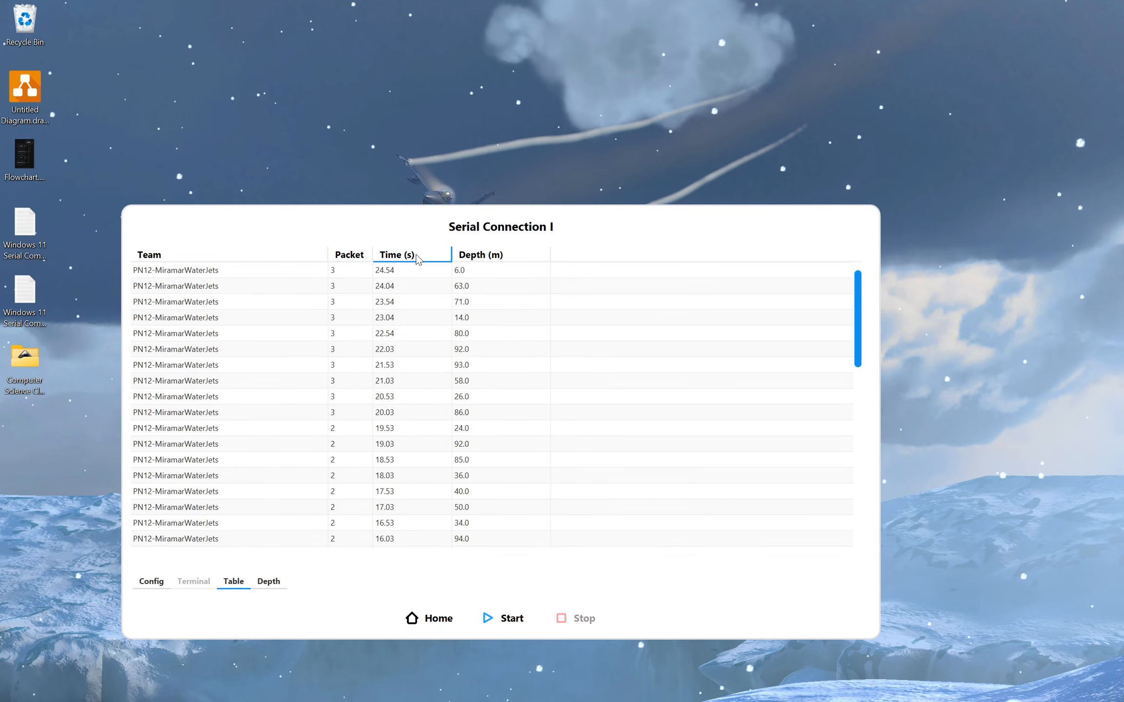
{"action": "left_click", "coordinate": [415, 256]}
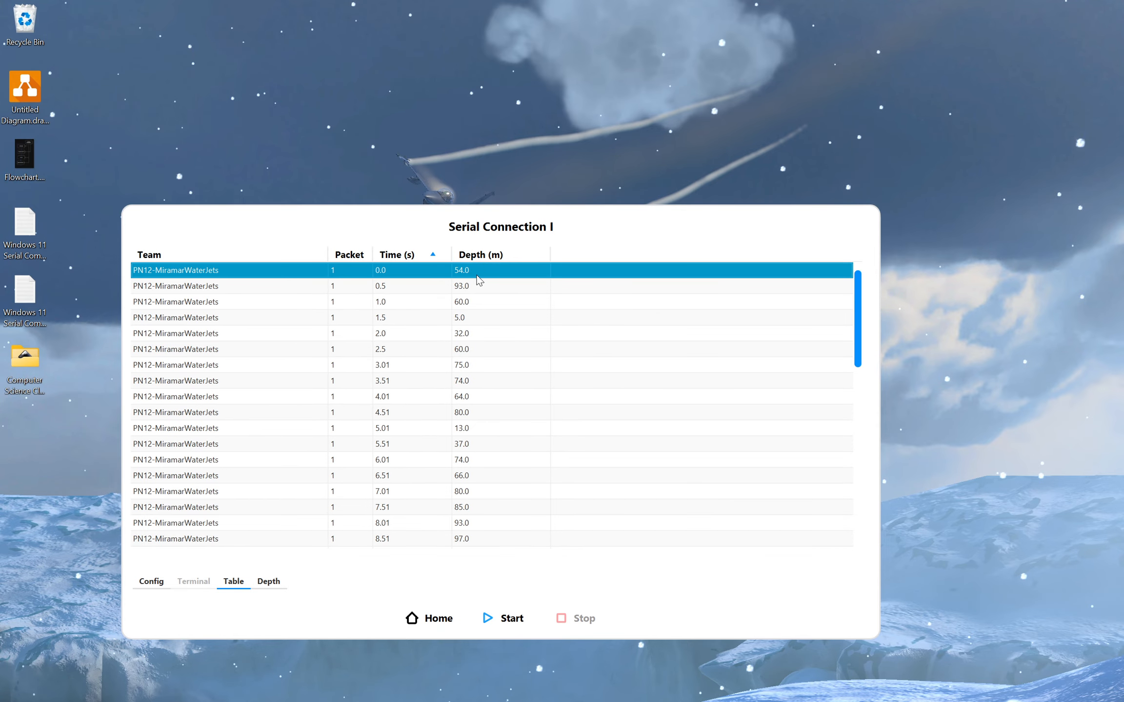
{"action": "scroll", "coordinate": [484, 341], "scroll_direction": "down", "scroll_amount": 10}
{"action": "scroll", "coordinate": [477, 508], "scroll_direction": "down", "scroll_amount": 2}
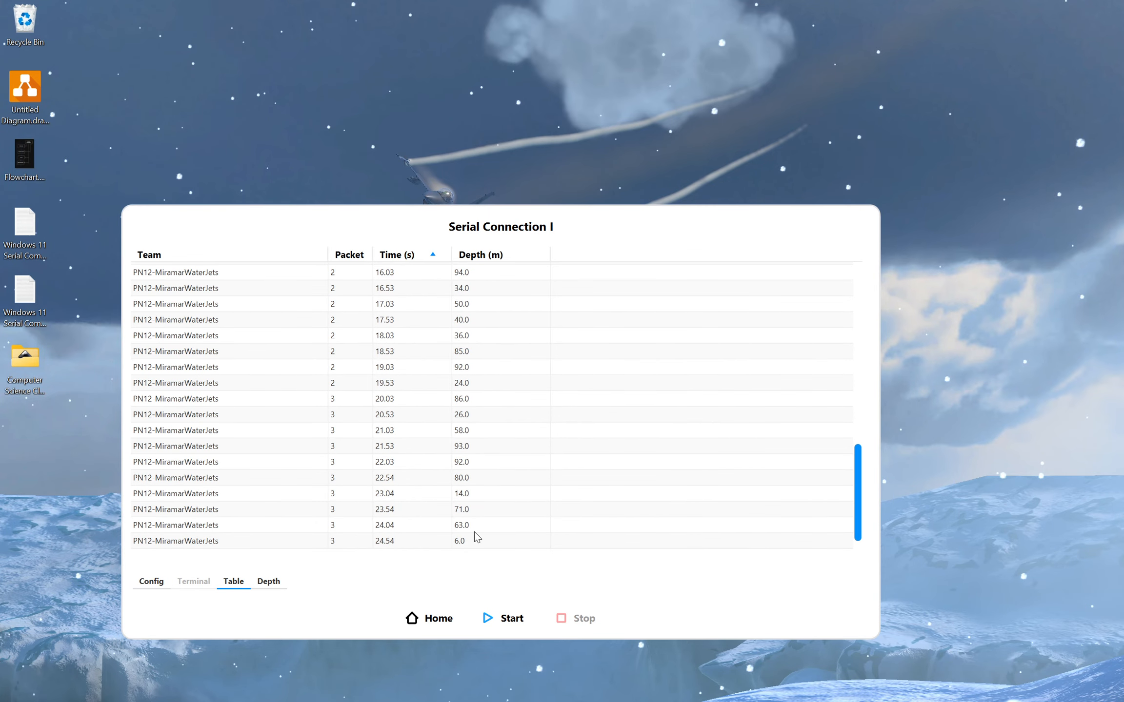
{"action": "scroll", "coordinate": [479, 409], "scroll_direction": "up", "scroll_amount": 12}
Step: Compare the plotted profiles in the depth chart with the rows of the data table
{"action": "left_click", "coordinate": [279, 581]}
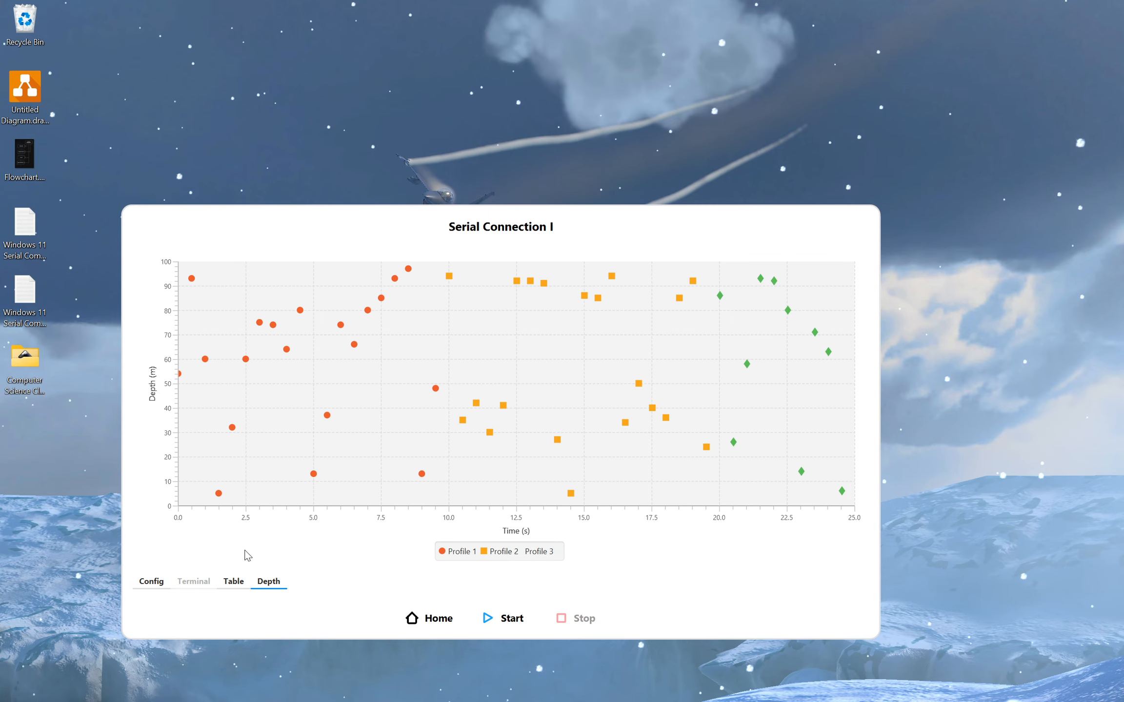
{"action": "left_click", "coordinate": [234, 582]}
{"action": "left_click", "coordinate": [276, 580]}
{"action": "mouse_move", "coordinate": [326, 416]}
{"action": "left_click", "coordinate": [233, 581]}
{"action": "scroll", "coordinate": [342, 373], "scroll_direction": "down", "scroll_amount": 10}
{"action": "scroll", "coordinate": [343, 374], "scroll_direction": "up", "scroll_amount": 10}
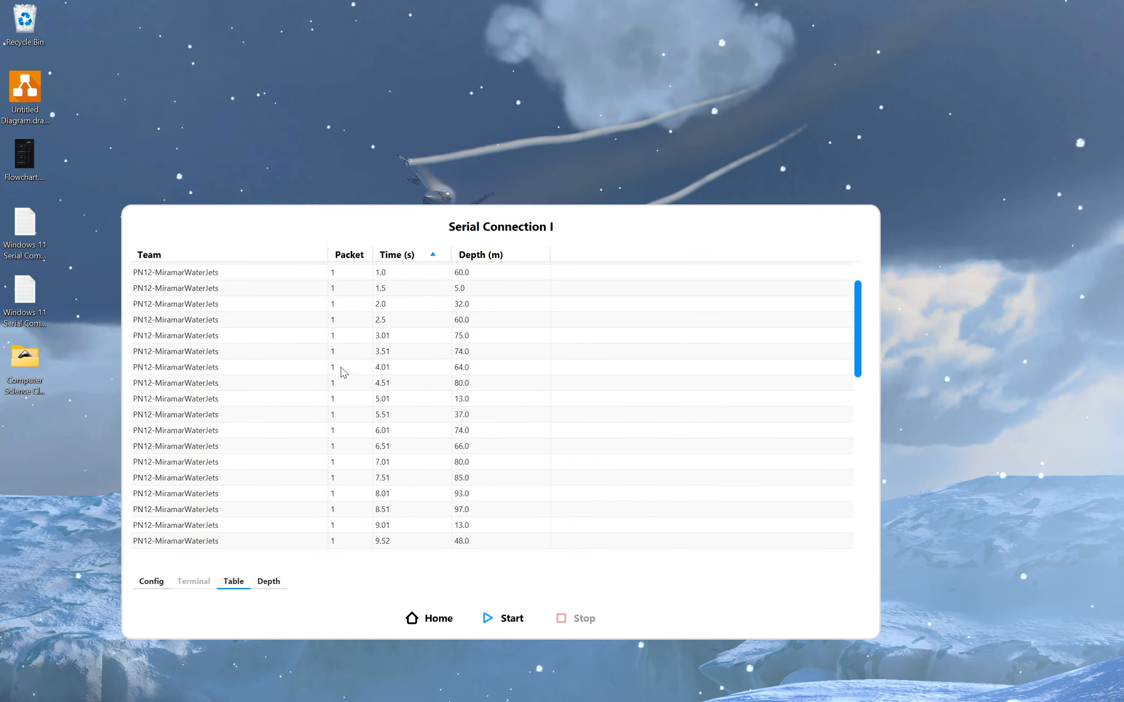
Step: Export the table's processed (not raw) data to the desktop under the file name data
{"action": "right_click", "coordinate": [554, 301]}
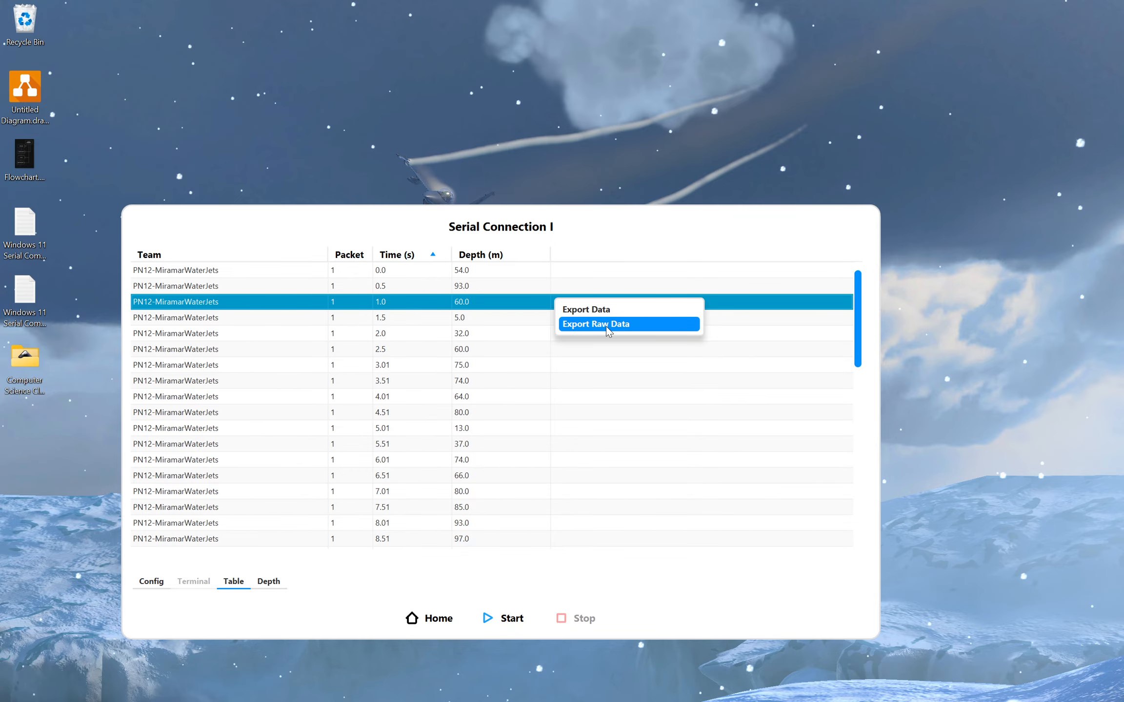
{"action": "left_click", "coordinate": [607, 310]}
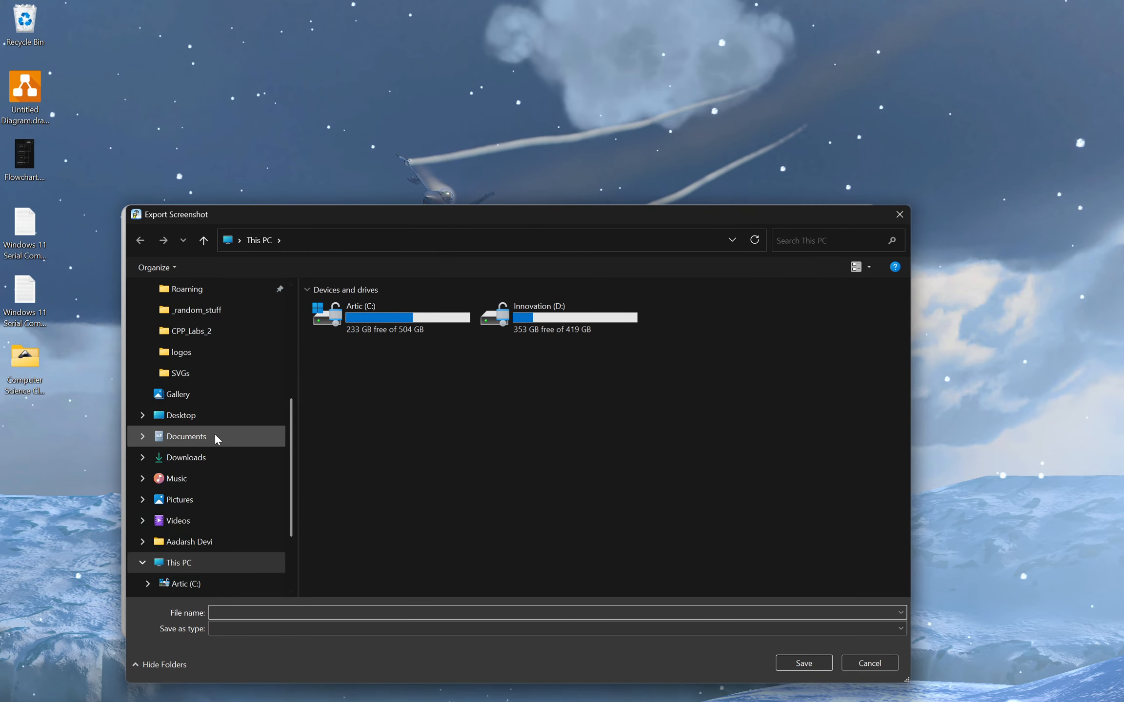
{"action": "scroll", "coordinate": [210, 420], "scroll_direction": "up", "scroll_amount": 4}
{"action": "left_click", "coordinate": [201, 343]}
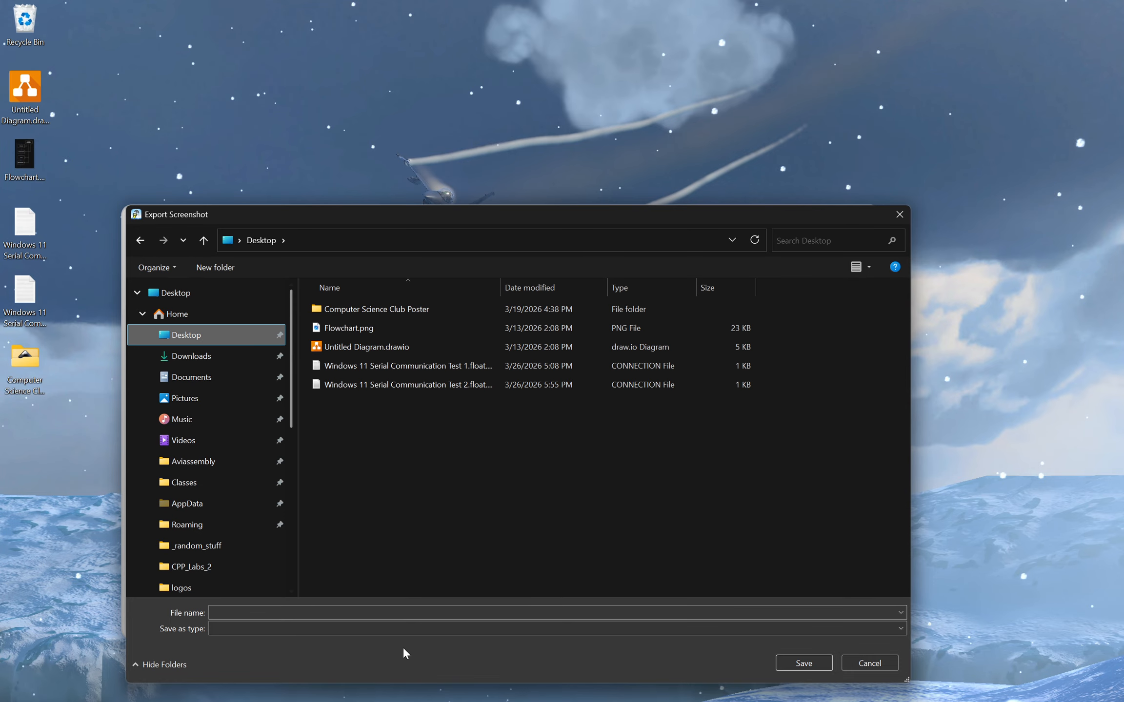
{"action": "left_click", "coordinate": [387, 613]}
{"action": "type", "text": "data"}
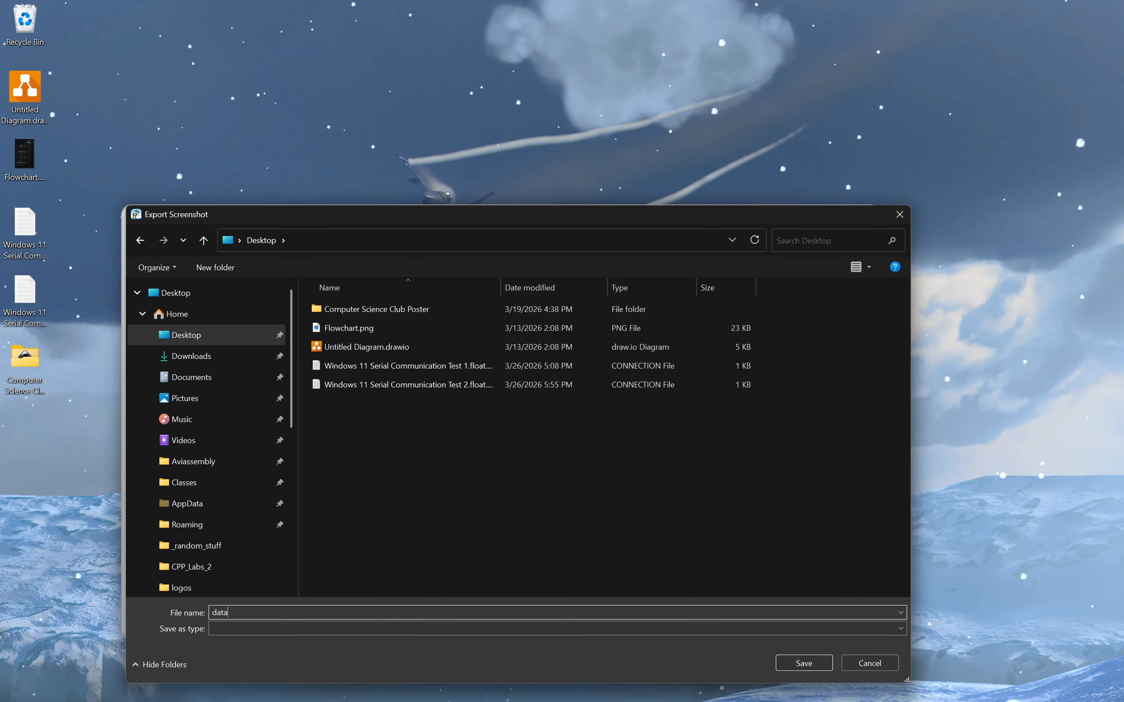
{"action": "type", "text": "_"}
{"action": "key", "text": "BackSpace"}
{"action": "left_click", "coordinate": [790, 663]}
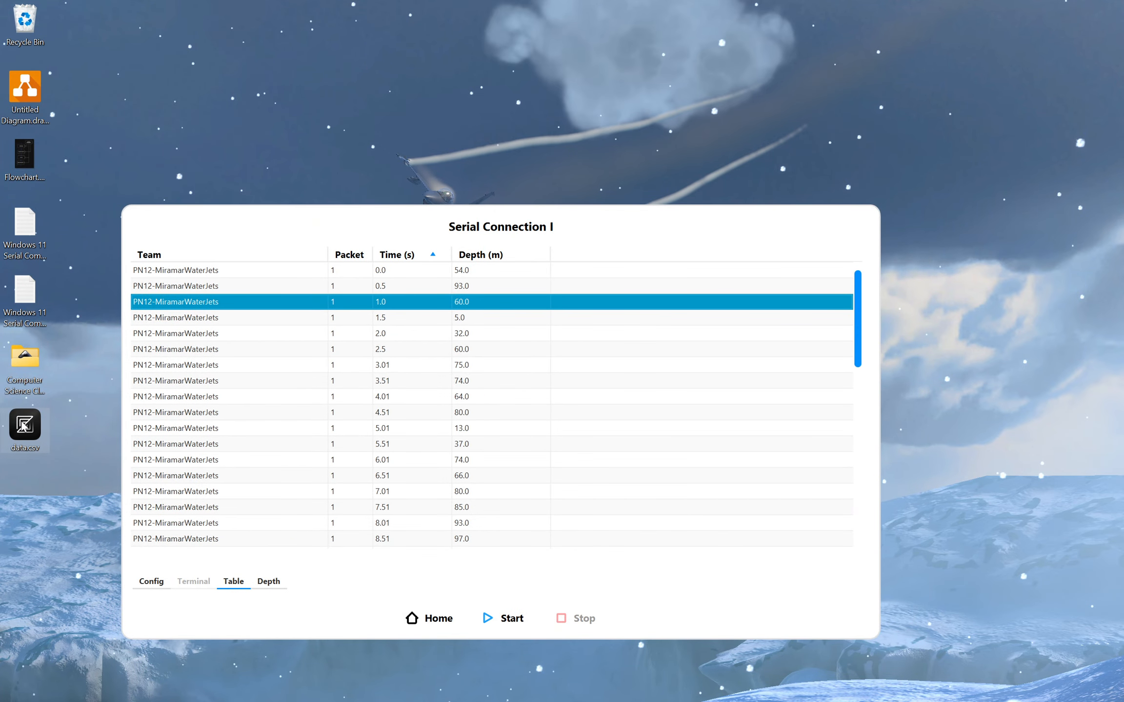
Step: Open the exported data.csv from the desktop and examine its header row and first comma-separated time and depth values
{"action": "double_click", "coordinate": [23, 425]}
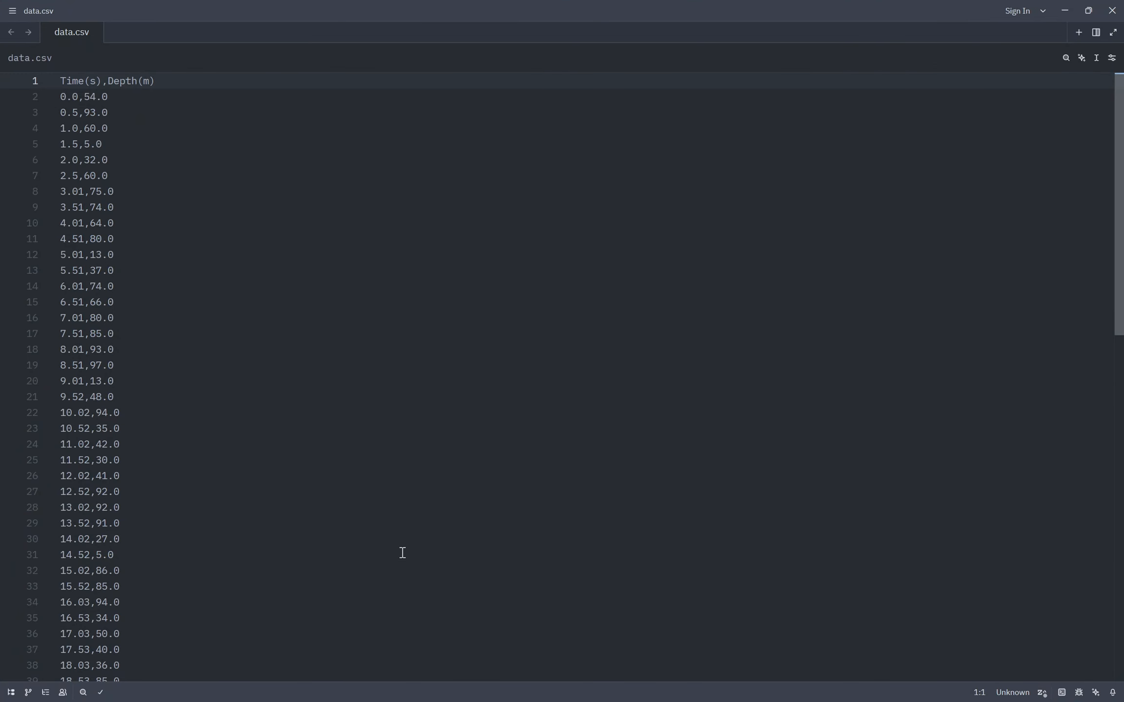
{"action": "key", "text": "alt+Tab"}
{"action": "left_click_drag", "start_coordinate": [486, 223], "coordinate": [518, 172]}
{"action": "left_click", "coordinate": [94, 80]}
{"action": "mouse_move", "coordinate": [86, 80]}
{"action": "left_mouse_down"}
{"action": "mouse_move", "coordinate": [142, 80]}
{"action": "mouse_move", "coordinate": [61, 97]}
{"action": "mouse_move", "coordinate": [86, 97]}
{"action": "left_mouse_up"}
{"action": "left_click", "coordinate": [152, 157]}
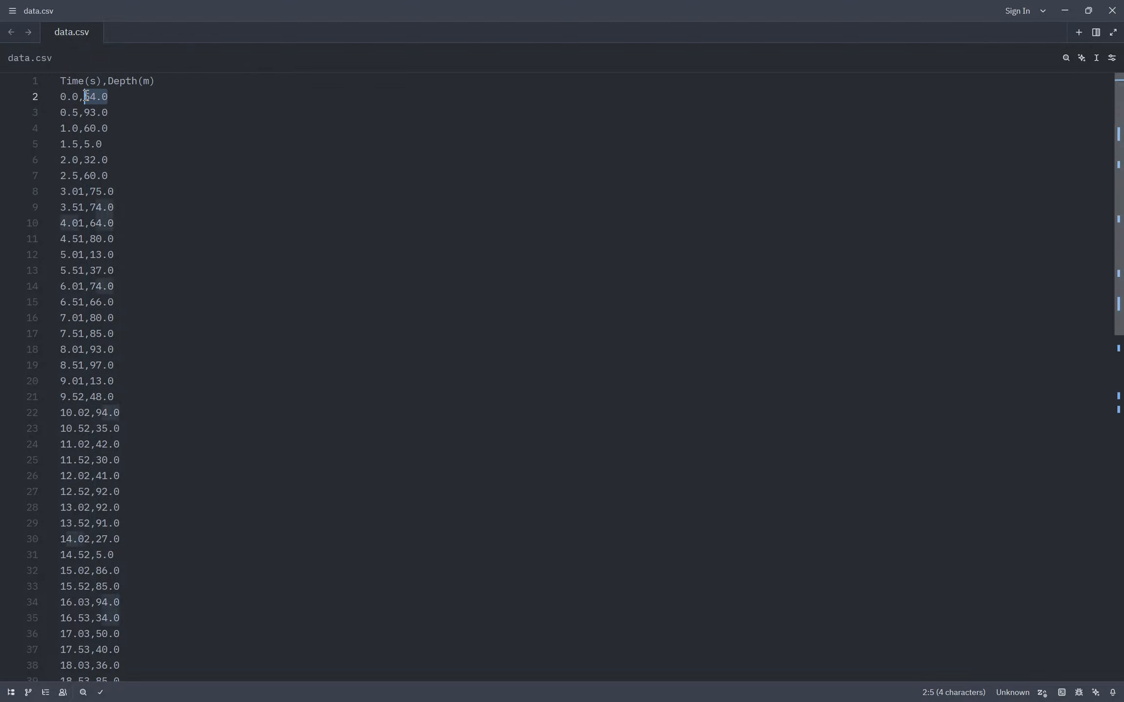
{"action": "left_click", "coordinate": [134, 122]}
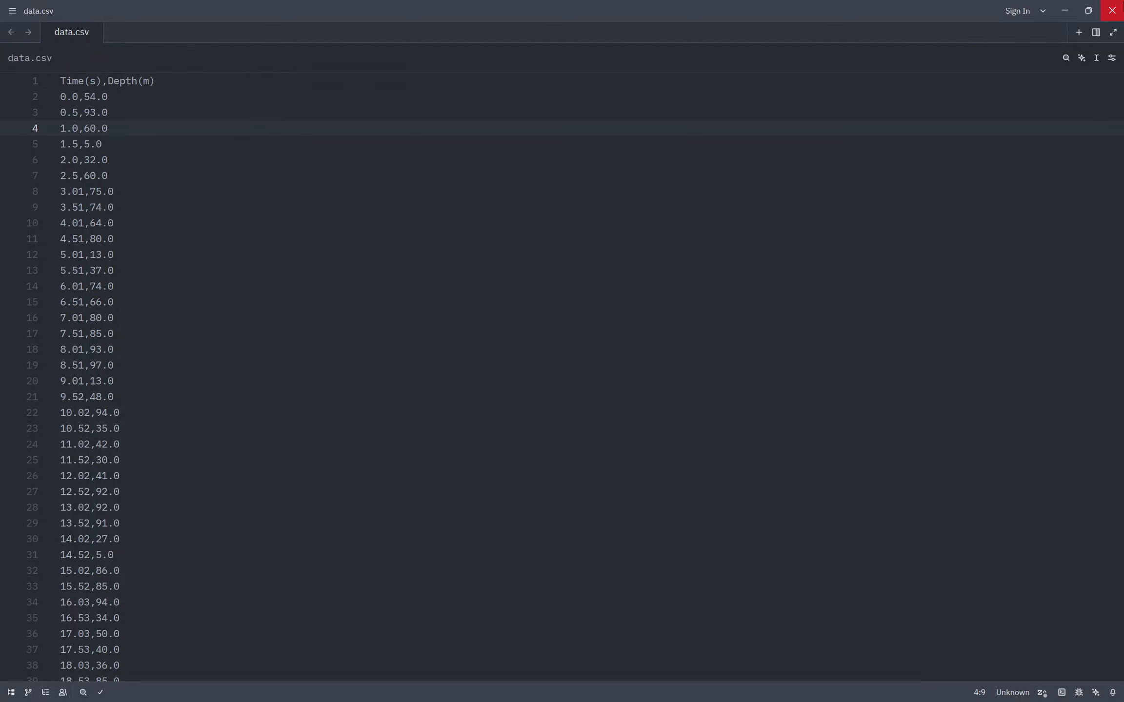
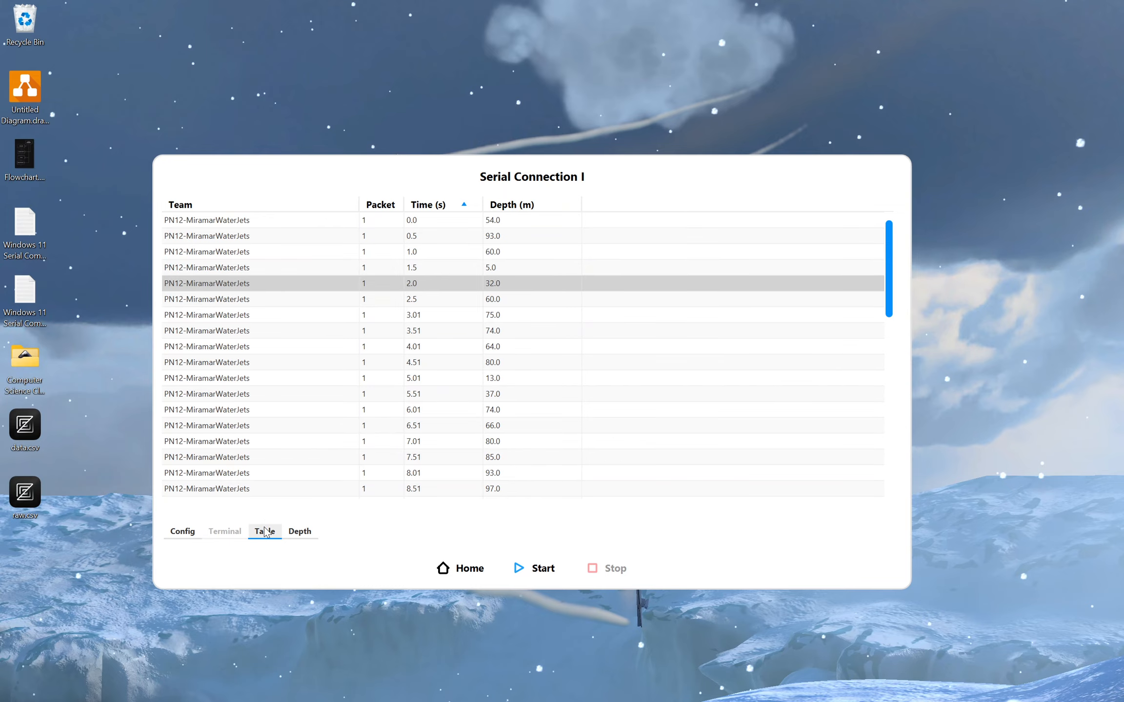
Step: Show the data table's export options, dismiss them without exporting, and return to the connections list
{"action": "right_click", "coordinate": [502, 348]}
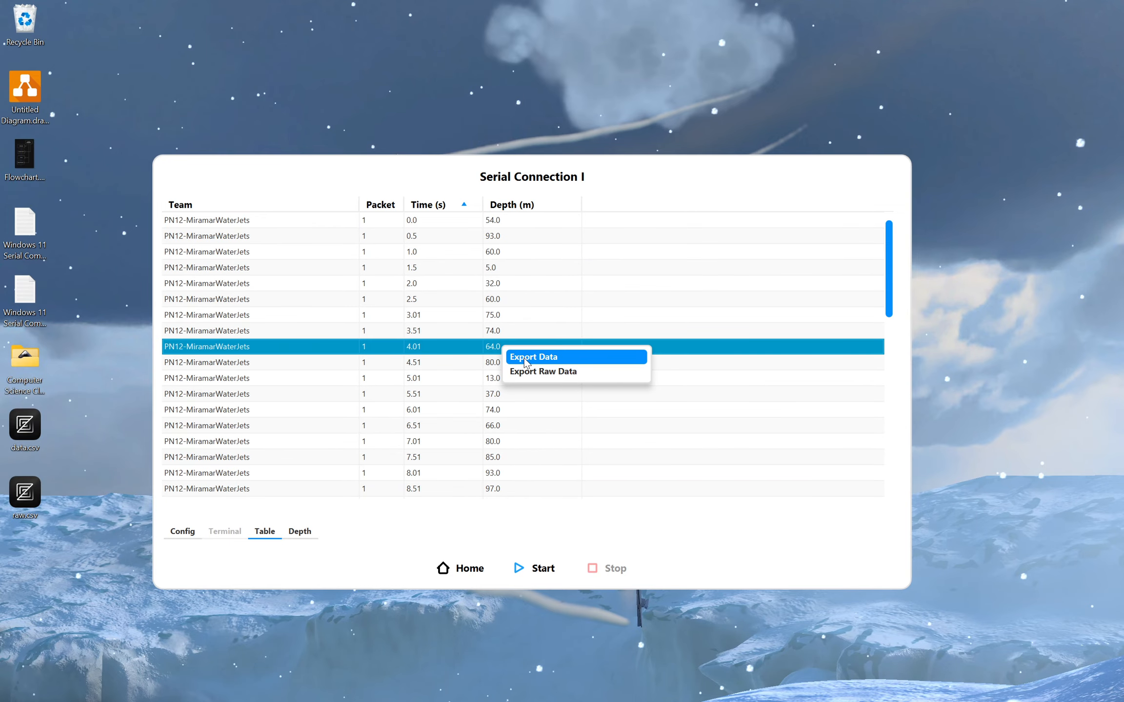
{"action": "left_click", "coordinate": [389, 530]}
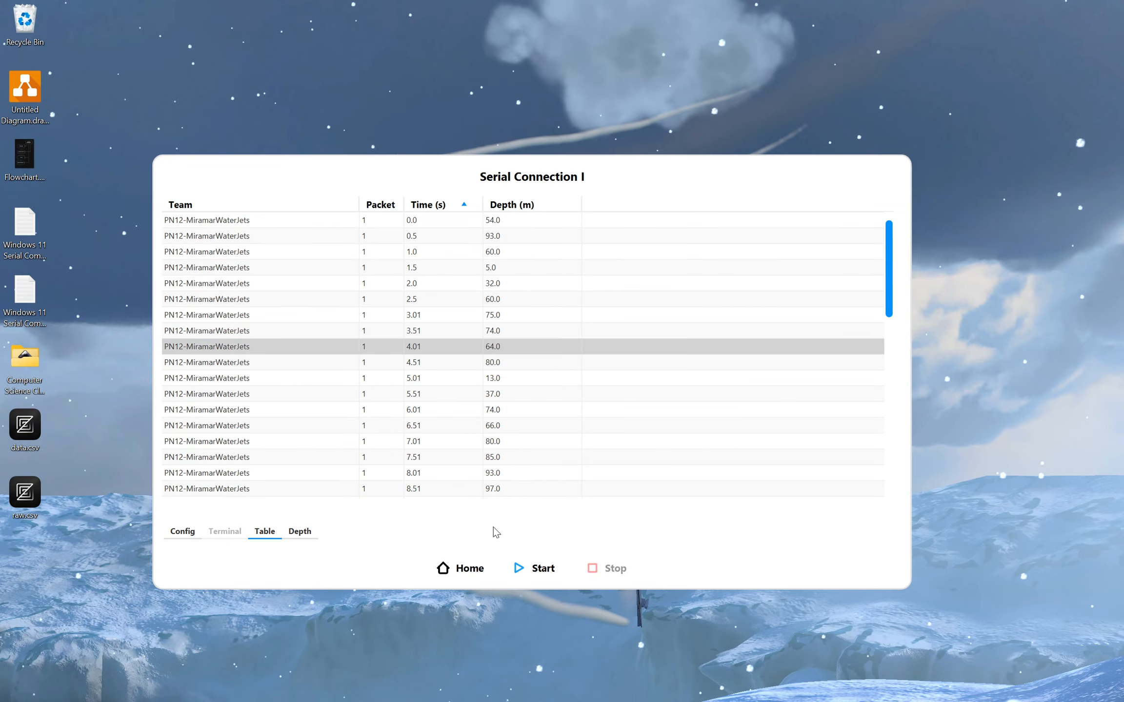
{"action": "left_click", "coordinate": [472, 575]}
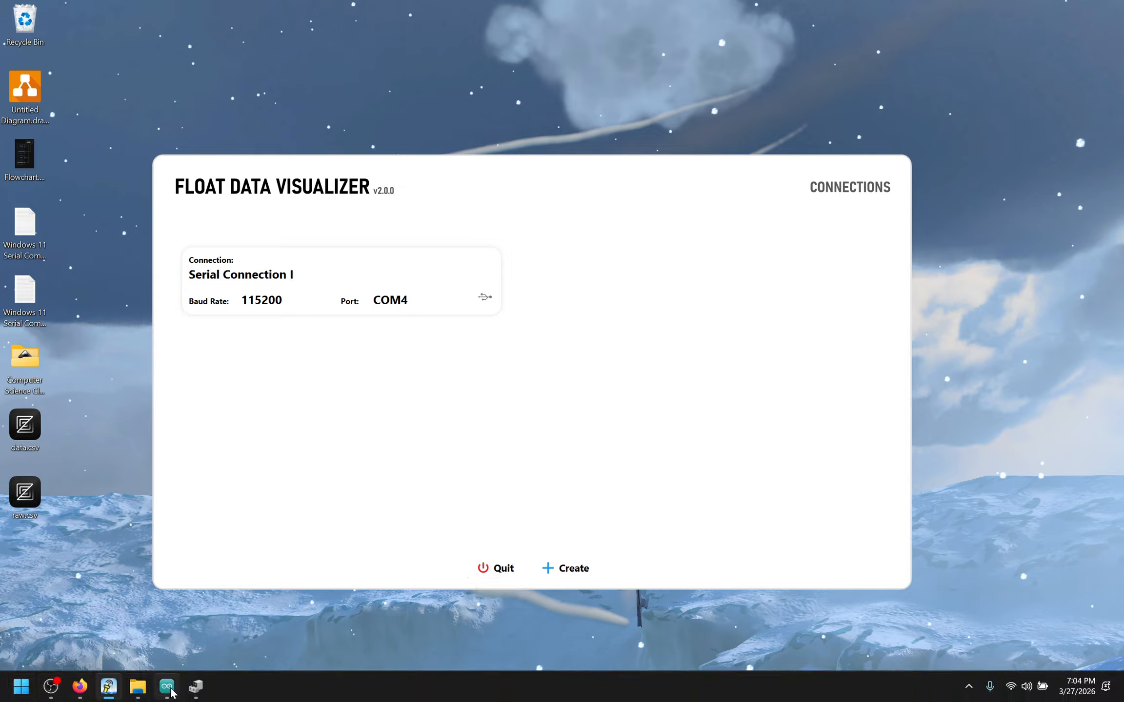
Step: Switch to Arduino IDE, open the recent FloatDataTransmitter_v2 sketch, and close the FloatDataTransmitter_v2_single_data sketch
{"action": "left_click", "coordinate": [169, 687]}
{"action": "left_click", "coordinate": [10, 24]}
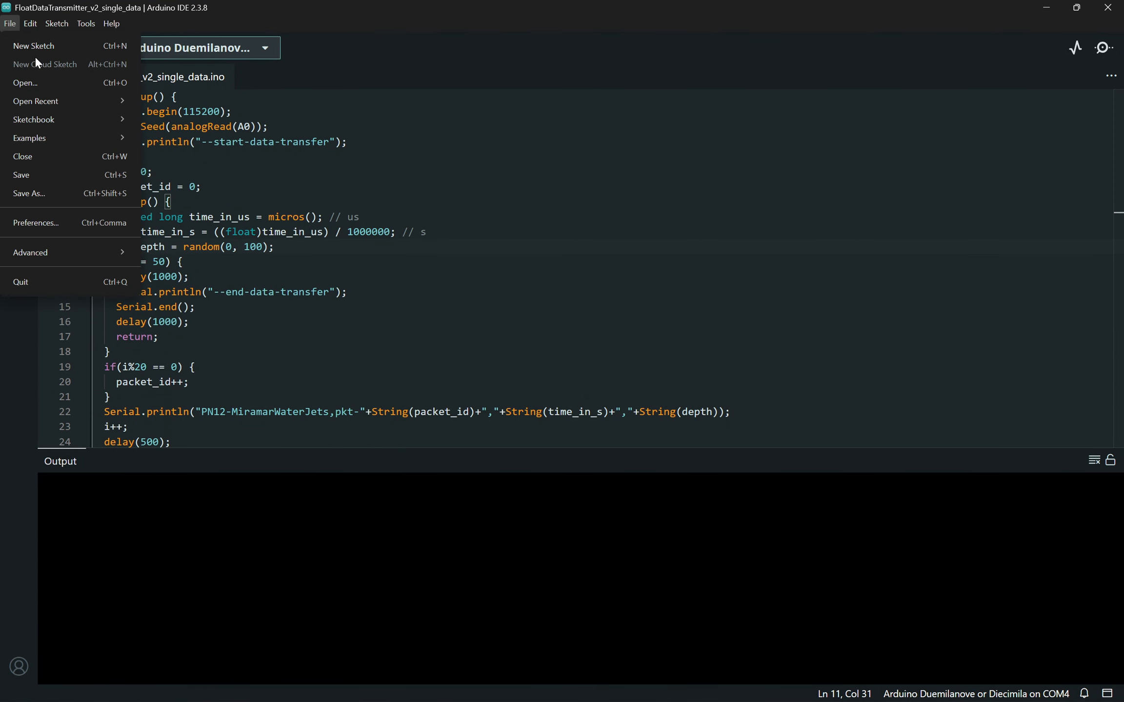
{"action": "mouse_move", "coordinate": [59, 93]}
{"action": "left_click", "coordinate": [274, 106]}
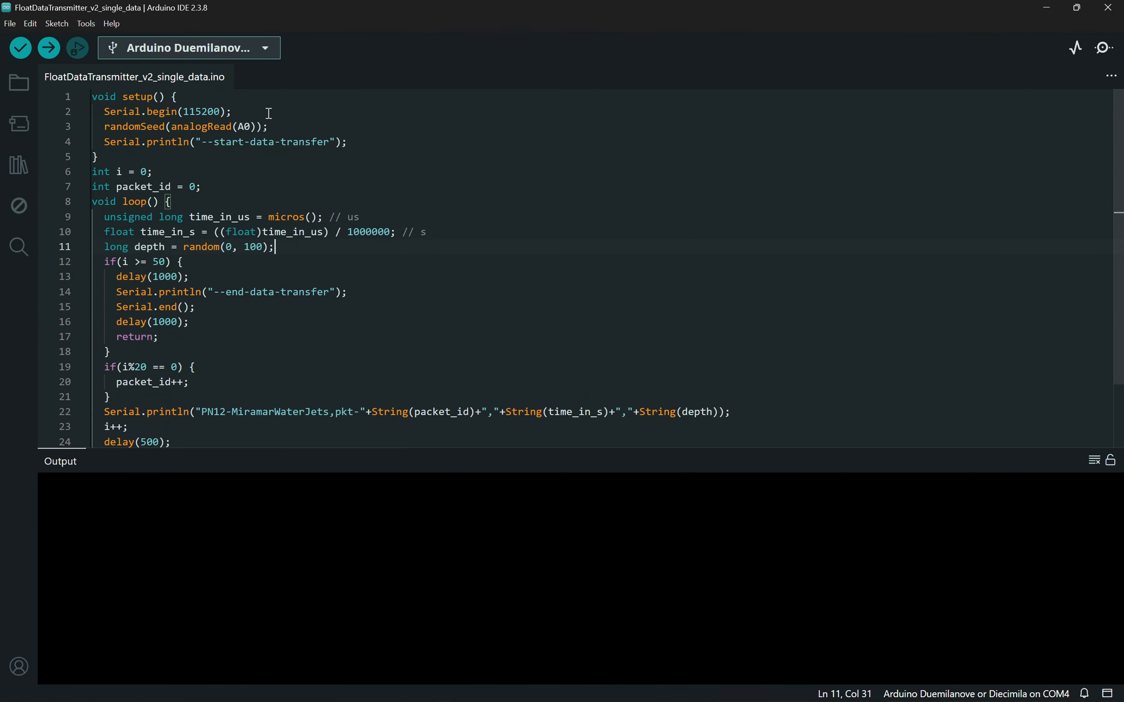
{"action": "left_click", "coordinate": [1111, 6]}
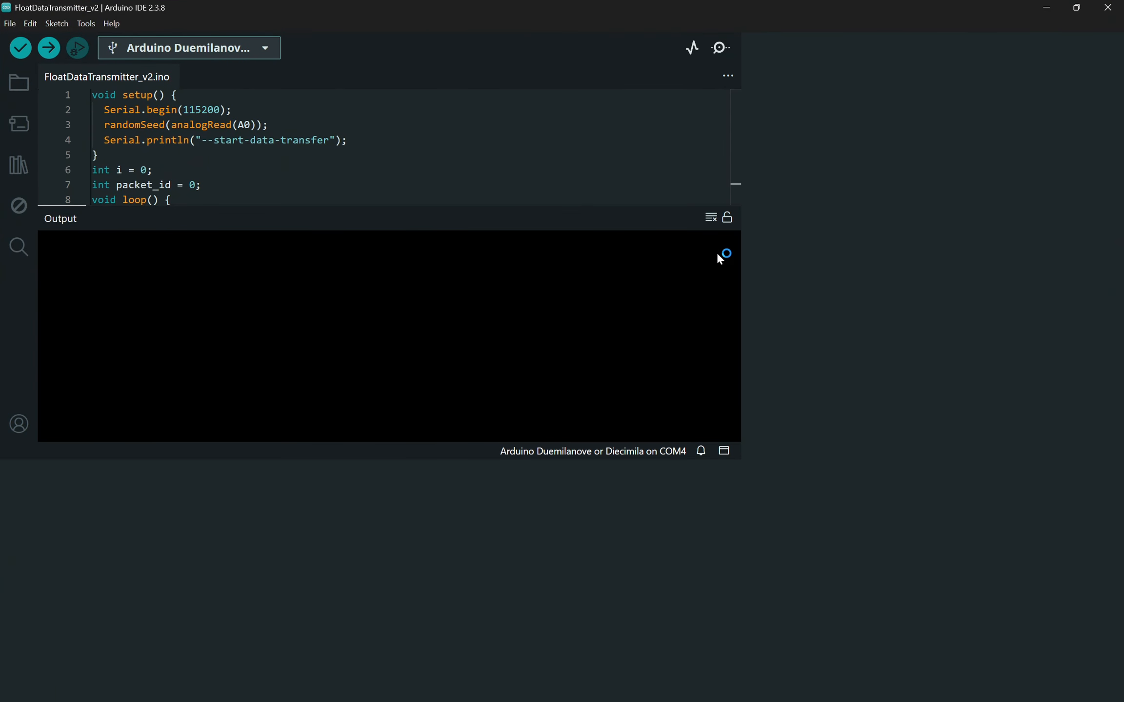
Step: Maximize the FloatDataTransmitter_v2 window and shrink the output area so the whole sketch fits in the editor
{"action": "left_click_drag", "start_coordinate": [844, 6], "coordinate": [582, 57]}
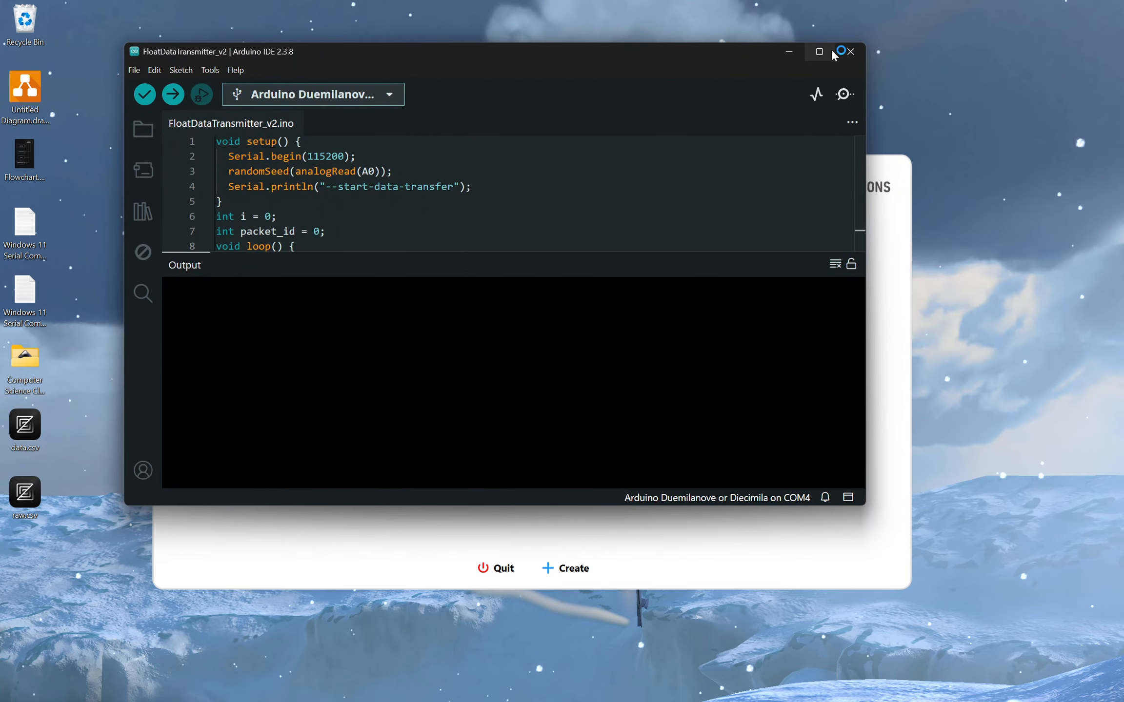
{"action": "left_click", "coordinate": [829, 50]}
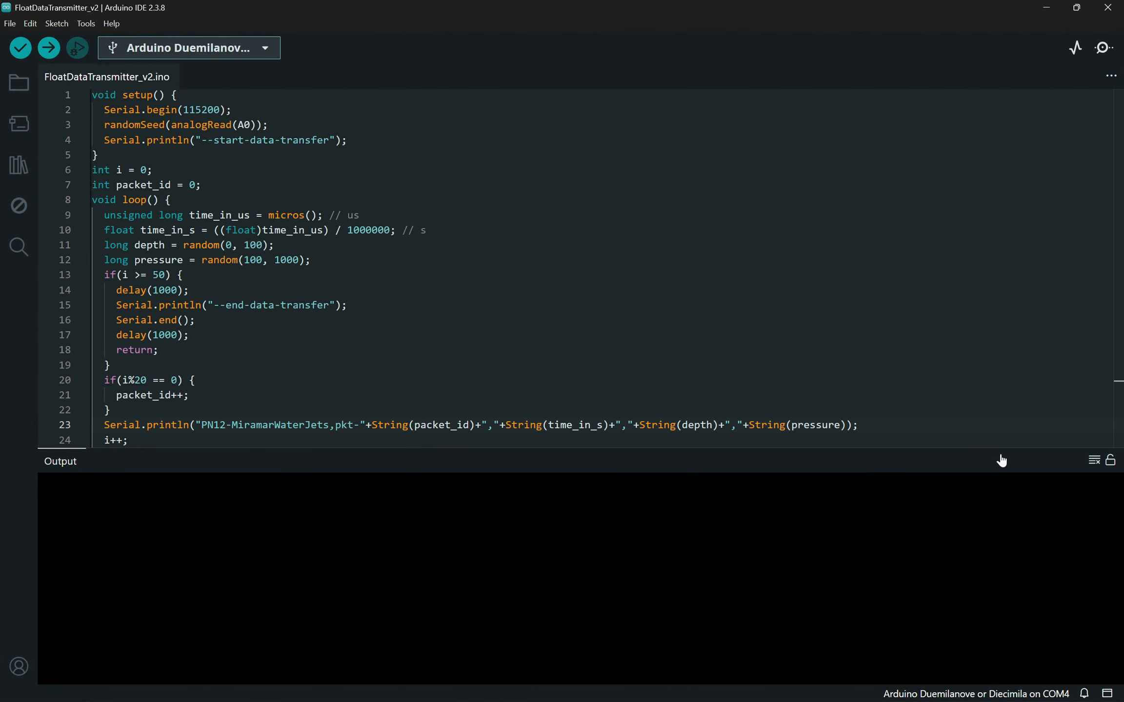
{"action": "left_click_drag", "start_coordinate": [1001, 460], "coordinate": [981, 567]}
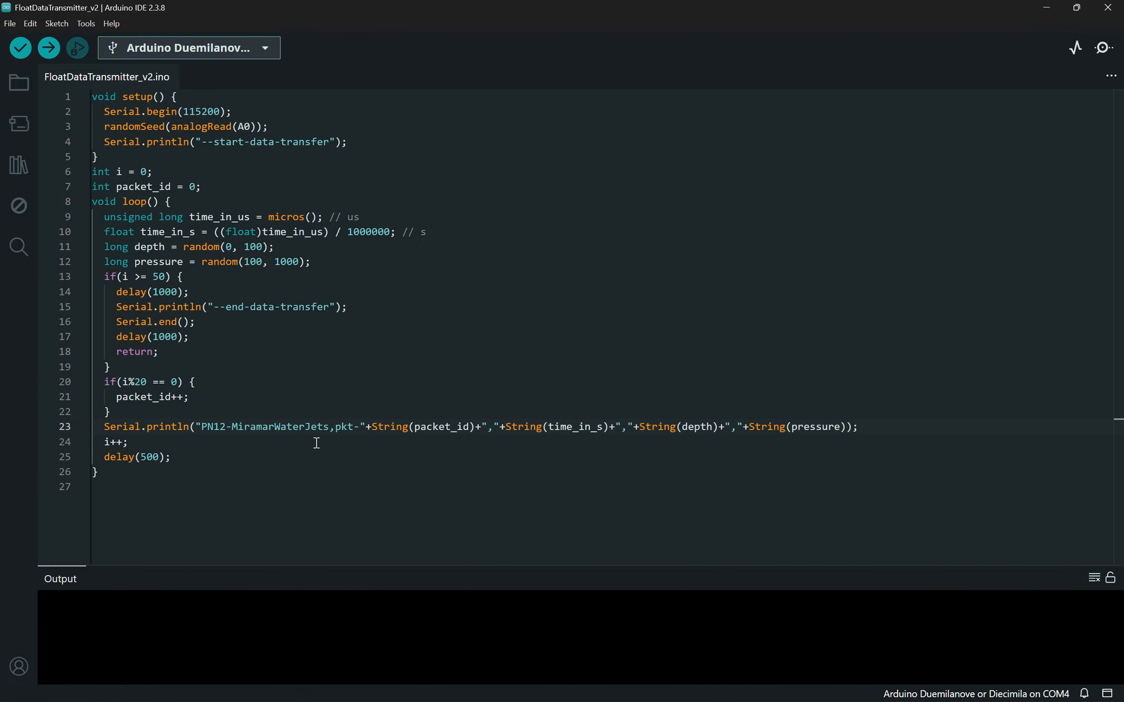
Step: Examine the sketch's loop code and highlight the depth part of the println statement that sends packet, time, depth and pressure
{"action": "left_click_drag", "start_coordinate": [186, 461], "coordinate": [2, 213]}
{"action": "left_click", "coordinate": [364, 278]}
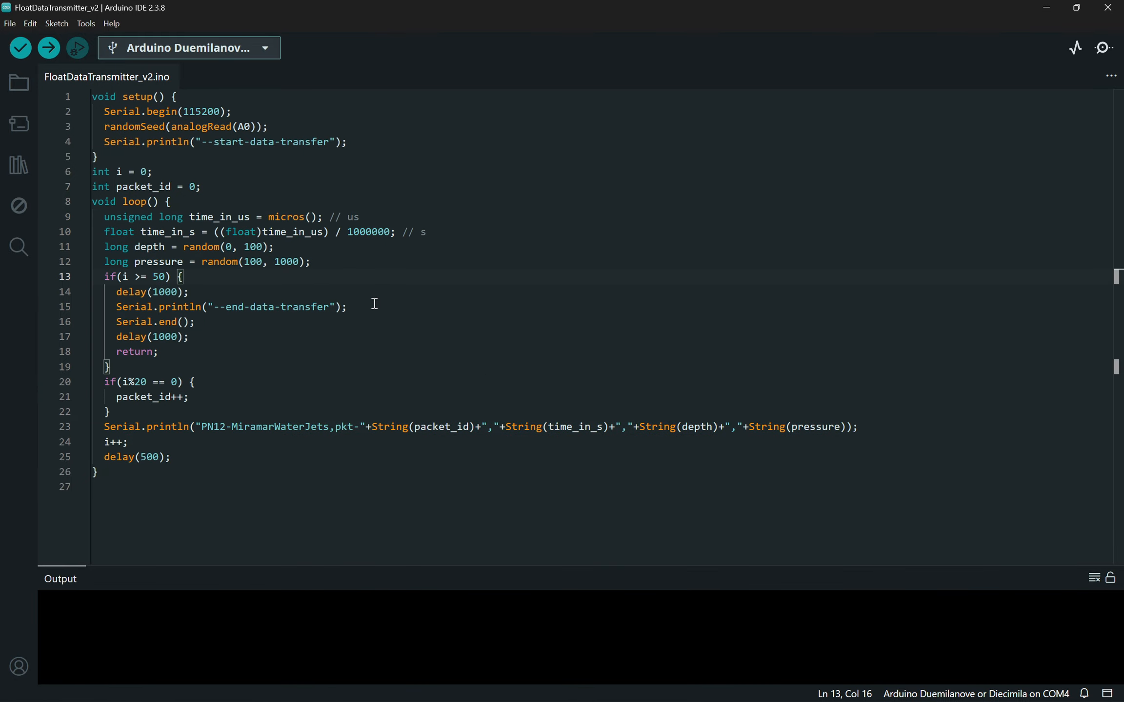
{"action": "left_click_drag", "start_coordinate": [374, 303], "coordinate": [66, 232]}
{"action": "left_click_drag", "start_coordinate": [894, 423], "coordinate": [73, 422]}
{"action": "left_click", "coordinate": [527, 399]}
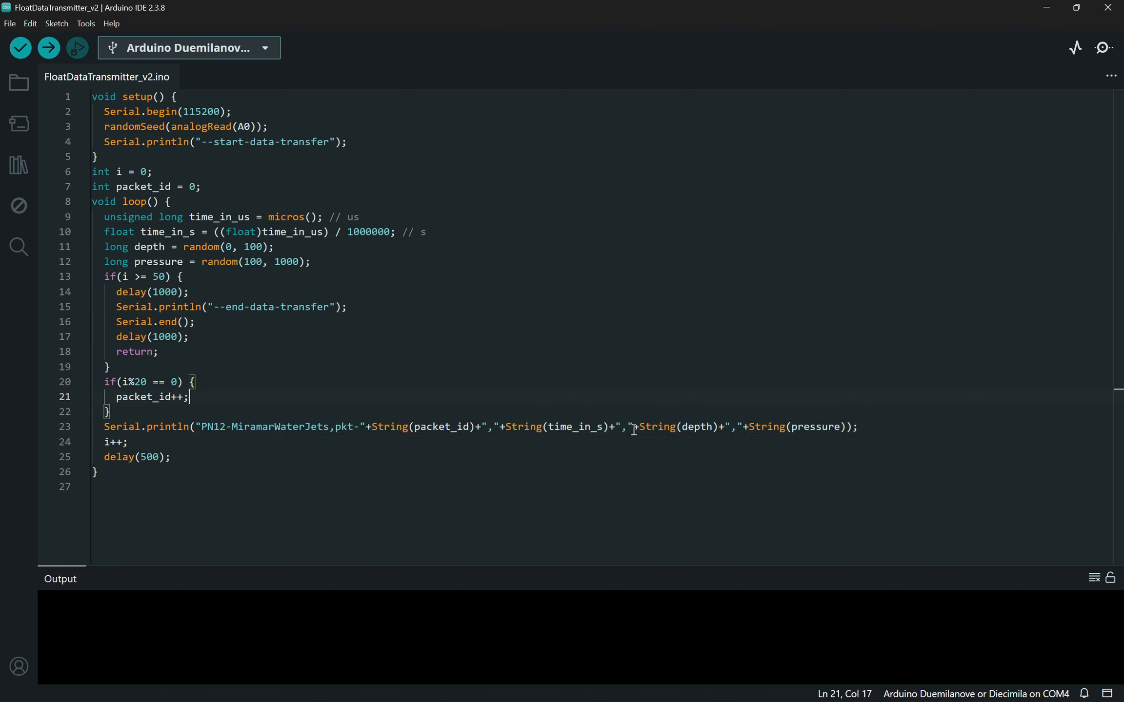
{"action": "left_click_drag", "start_coordinate": [639, 428], "coordinate": [731, 427]}
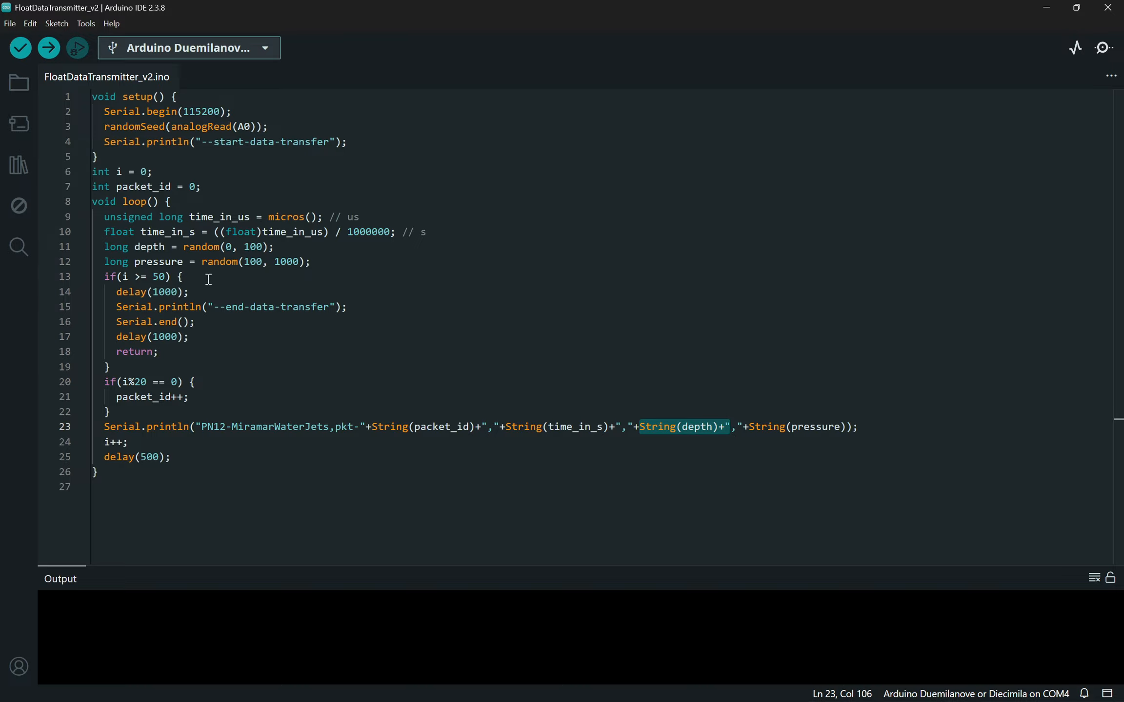
Step: Set the upper limit of the random depth value in the loop code to 500 and save the sketch
{"action": "left_click_drag", "start_coordinate": [356, 259], "coordinate": [92, 249]}
{"action": "left_click", "coordinate": [371, 252]}
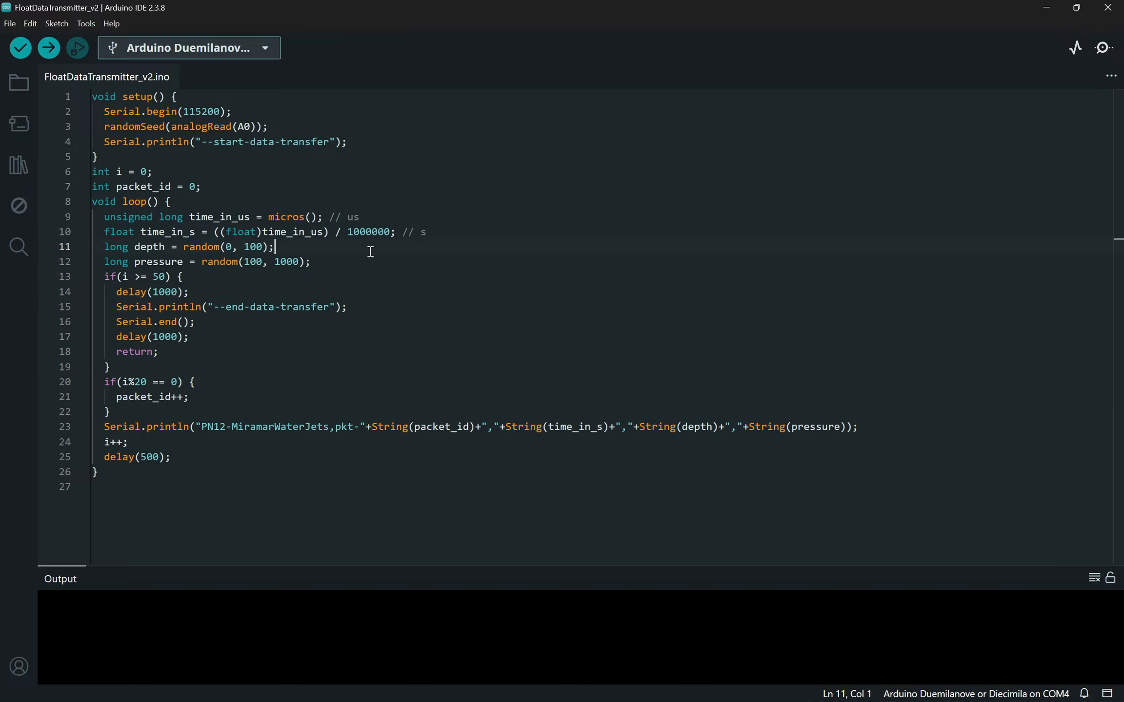
{"action": "double_click", "coordinate": [227, 246]}
{"action": "left_click", "coordinate": [302, 244]}
{"action": "left_click", "coordinate": [257, 246]}
{"action": "left_click_drag", "start_coordinate": [241, 246], "coordinate": [250, 248]}
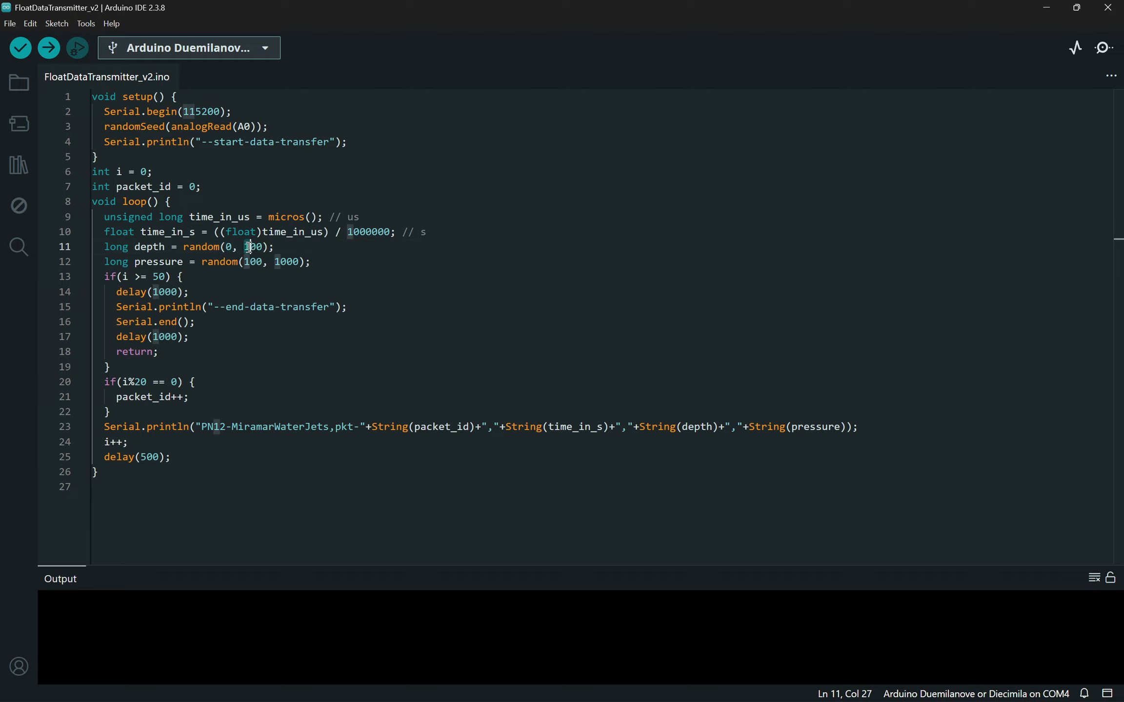
{"action": "type", "text": "5"}
{"action": "left_click", "coordinate": [306, 242]}
{"action": "key", "text": "ctrl+s"}
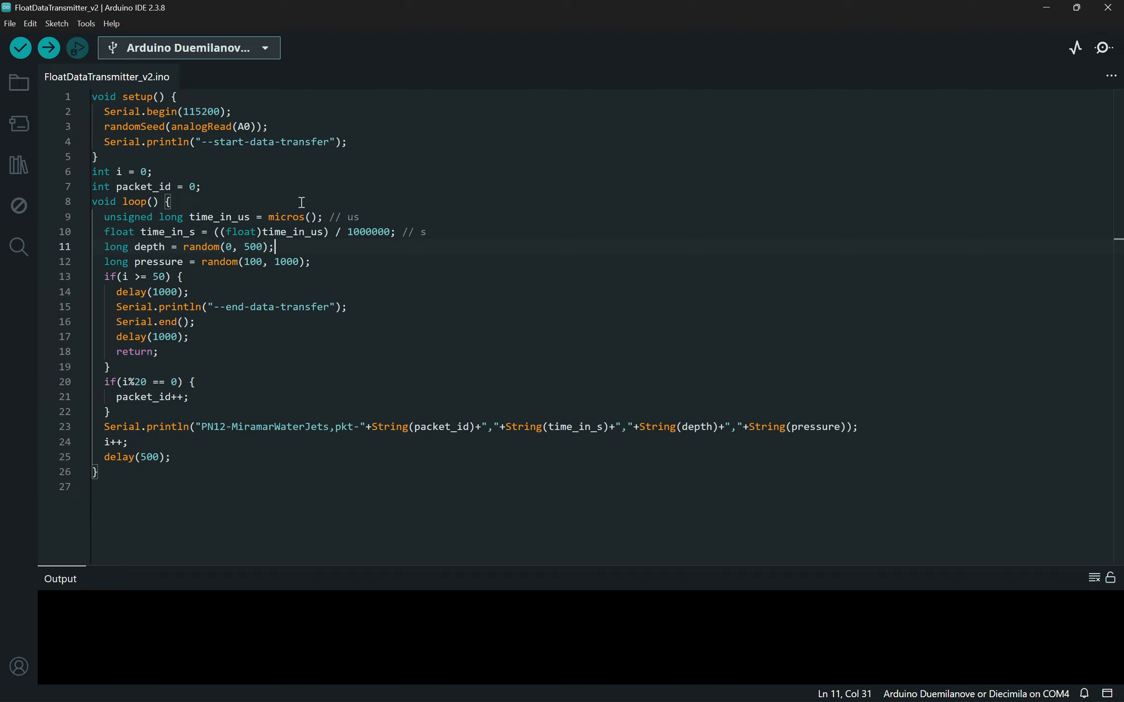
Step: Upload the sketch to the Arduino board and enlarge the output area to follow the upload log
{"action": "left_click", "coordinate": [47, 48]}
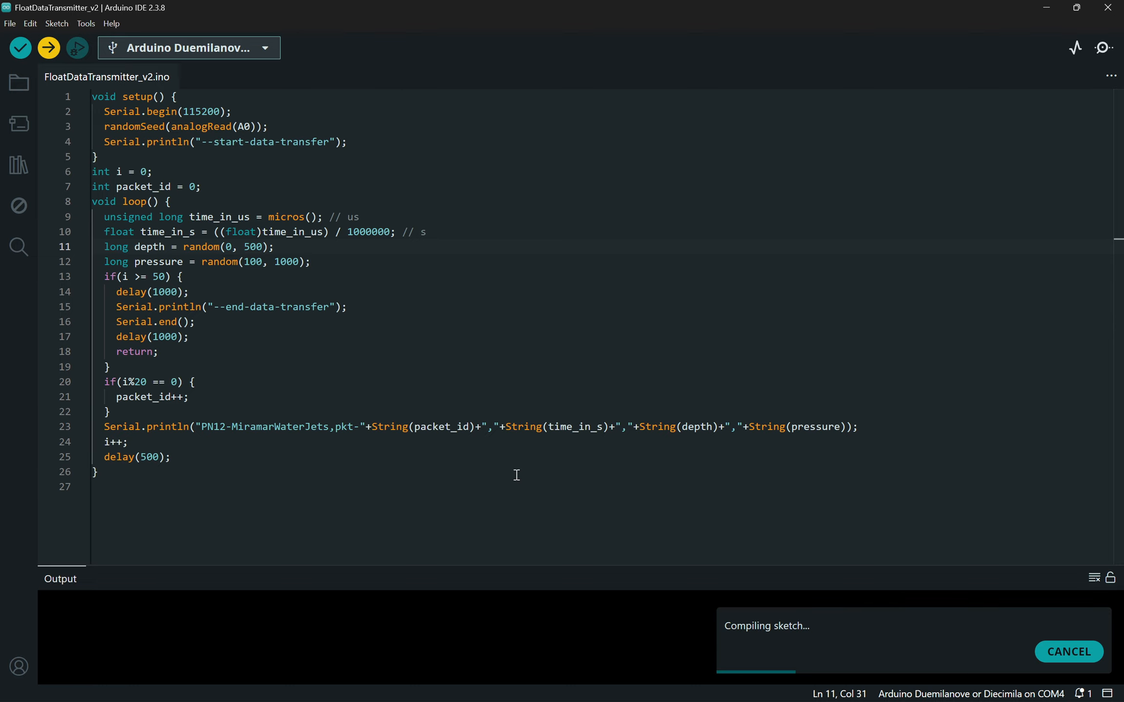
{"action": "left_click_drag", "start_coordinate": [520, 563], "coordinate": [514, 274]}
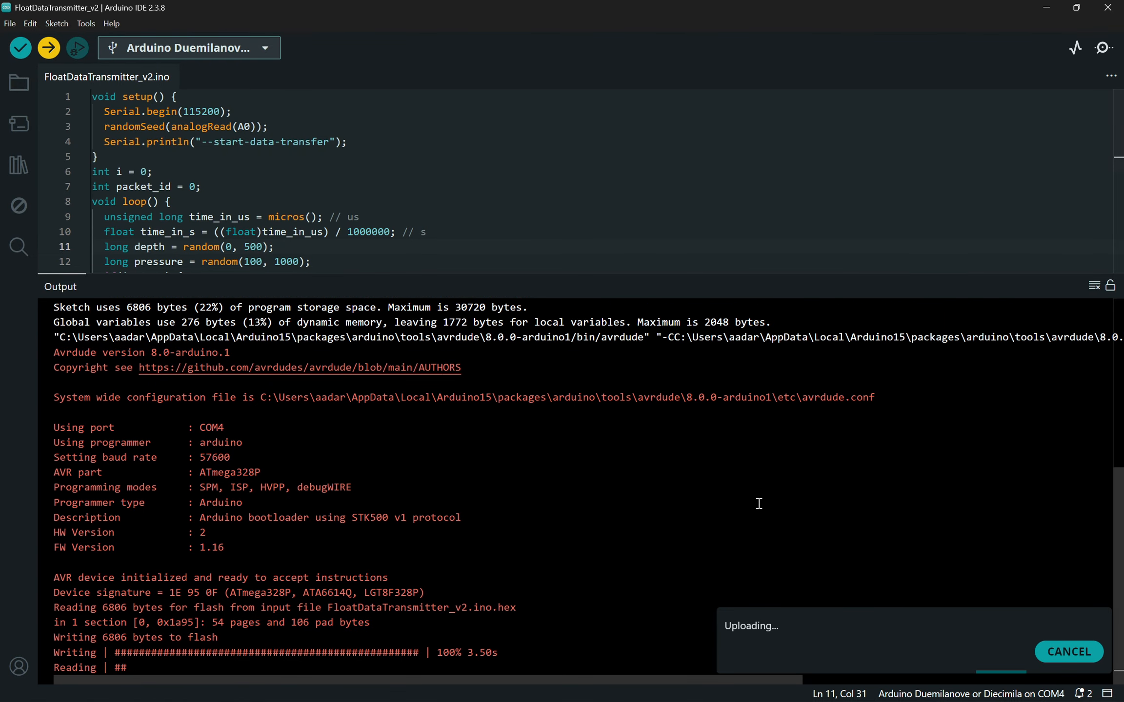
{"action": "left_click", "coordinate": [759, 504]}
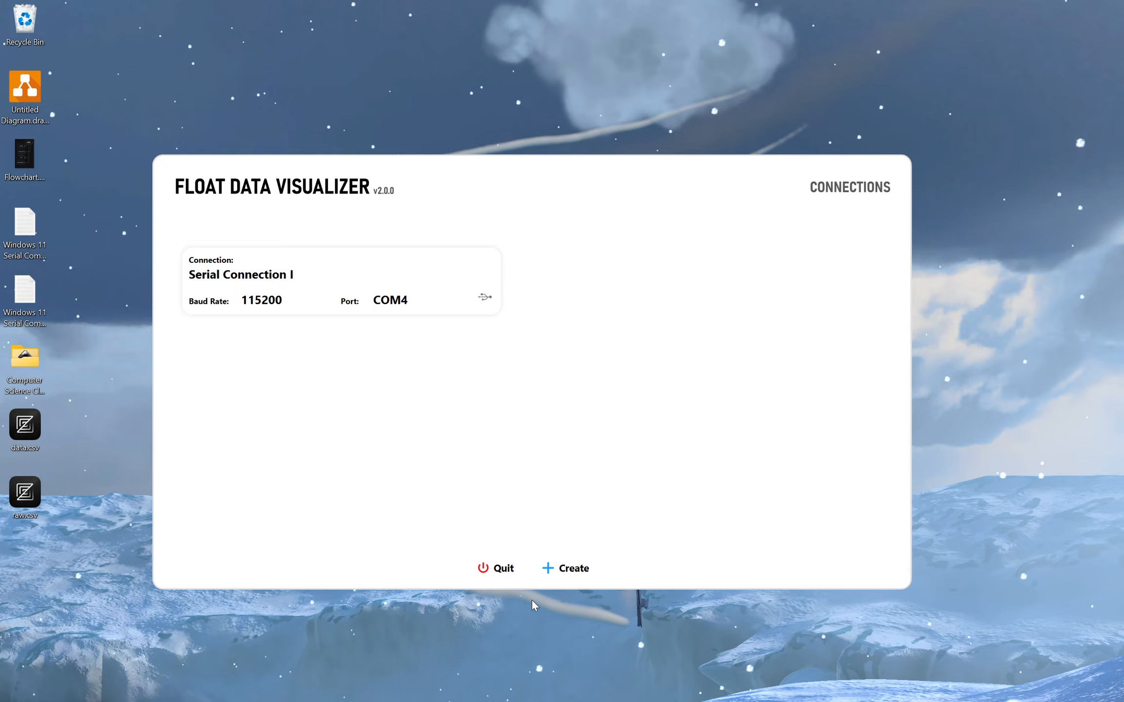
Step: Start a new connection in Float Data Visualizer, auto-fill its default values, and extend the team entry with ",pkt-,Time(s),De"
{"action": "left_click", "coordinate": [566, 568]}
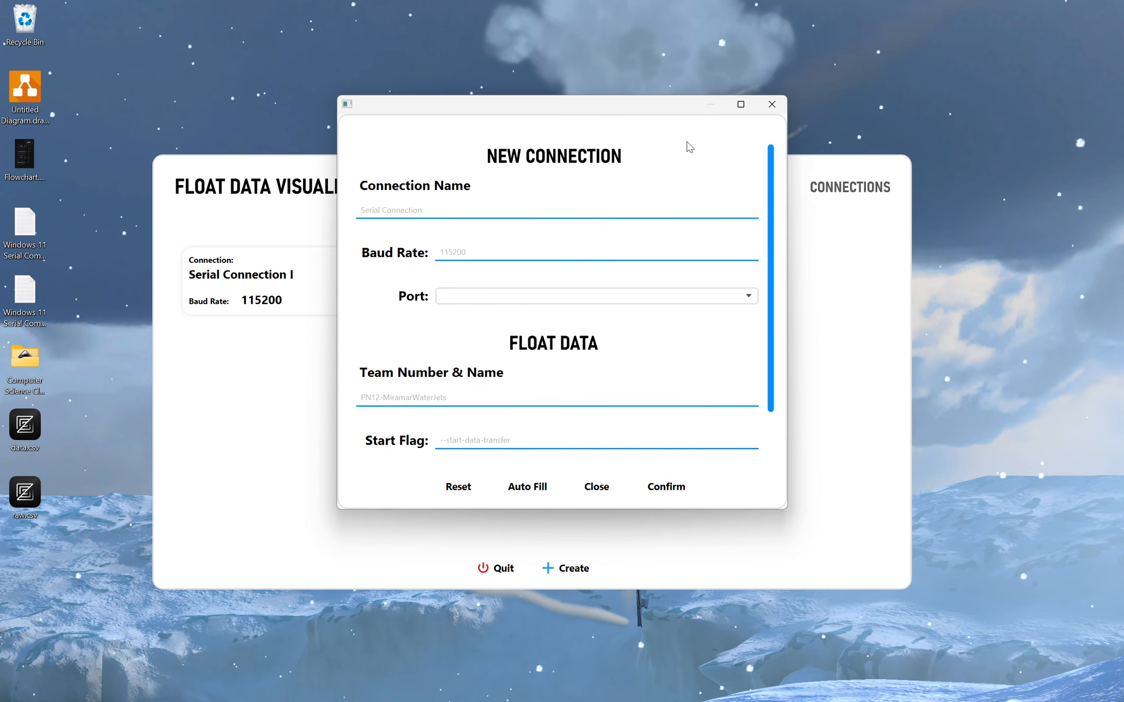
{"action": "left_click_drag", "start_coordinate": [664, 104], "coordinate": [551, 183]}
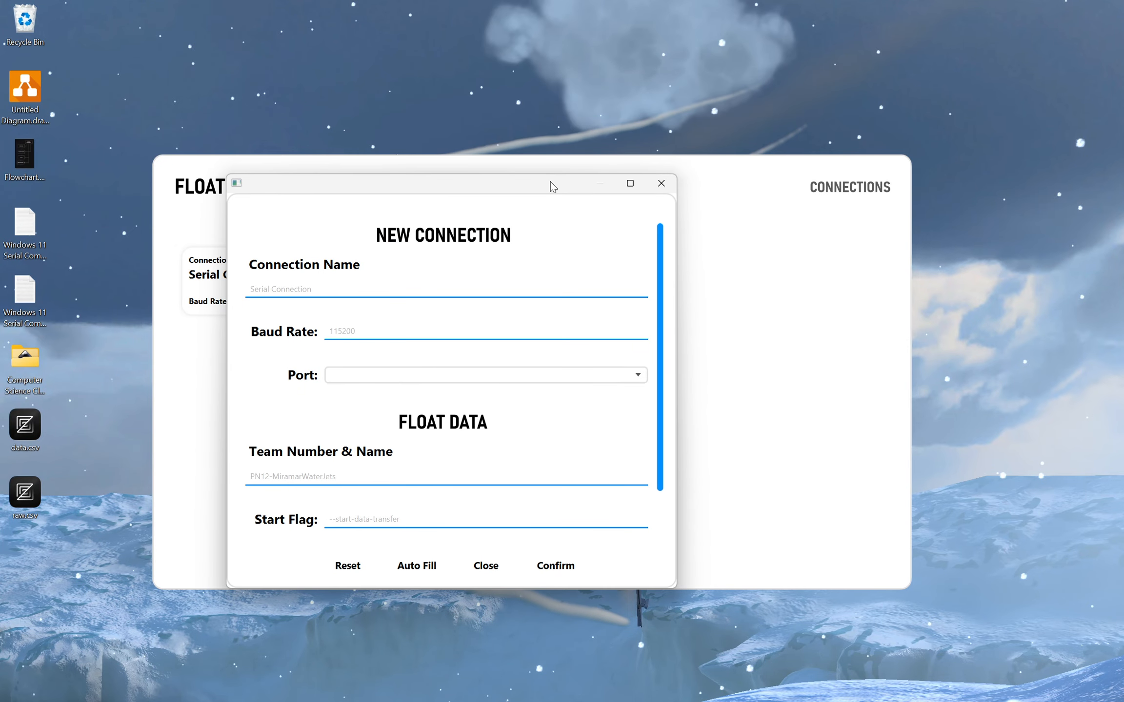
{"action": "double_click", "coordinate": [590, 591]}
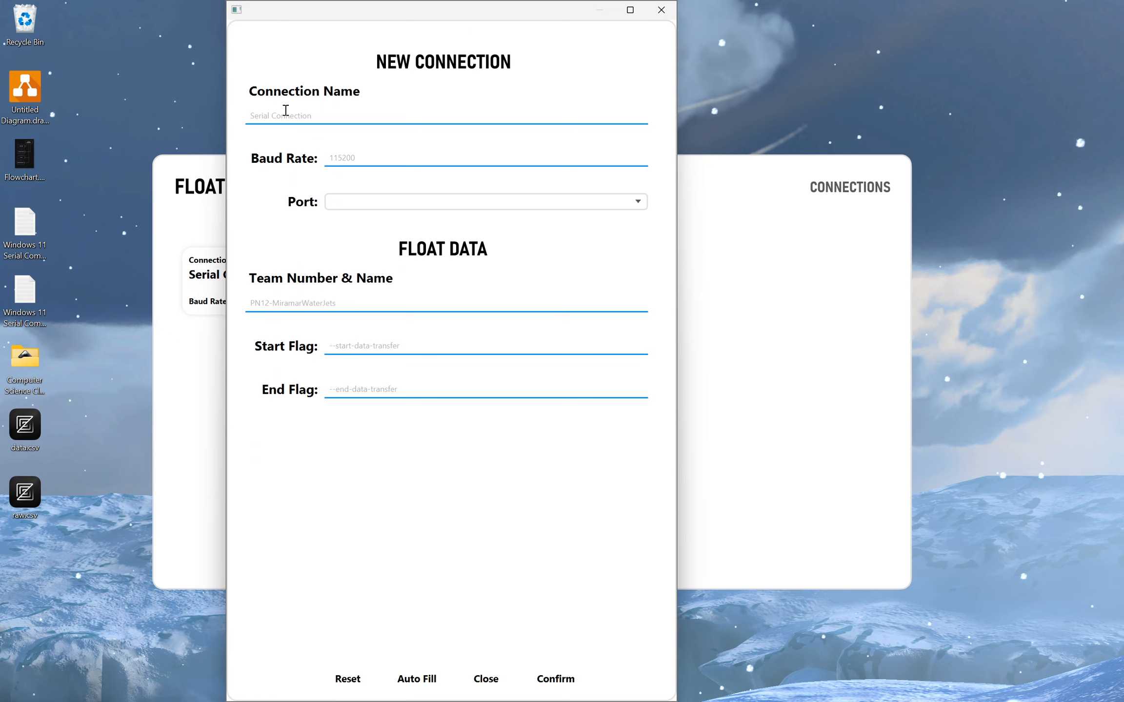
{"action": "left_click", "coordinate": [417, 678]}
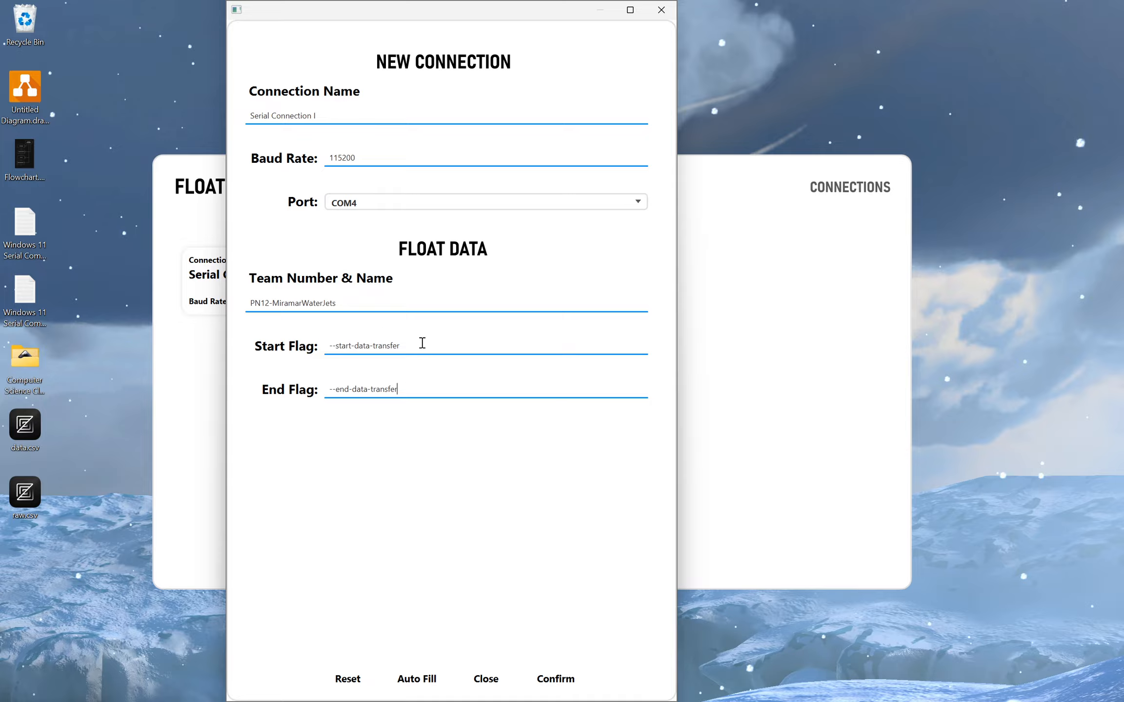
{"action": "left_click", "coordinate": [407, 305]}
Step: Reopen Arduino IDE and shrink the output area so the whole FloatDataTransmitter_v2 sketch fits in the editor
{"action": "key", "text": "alt+Tab"}
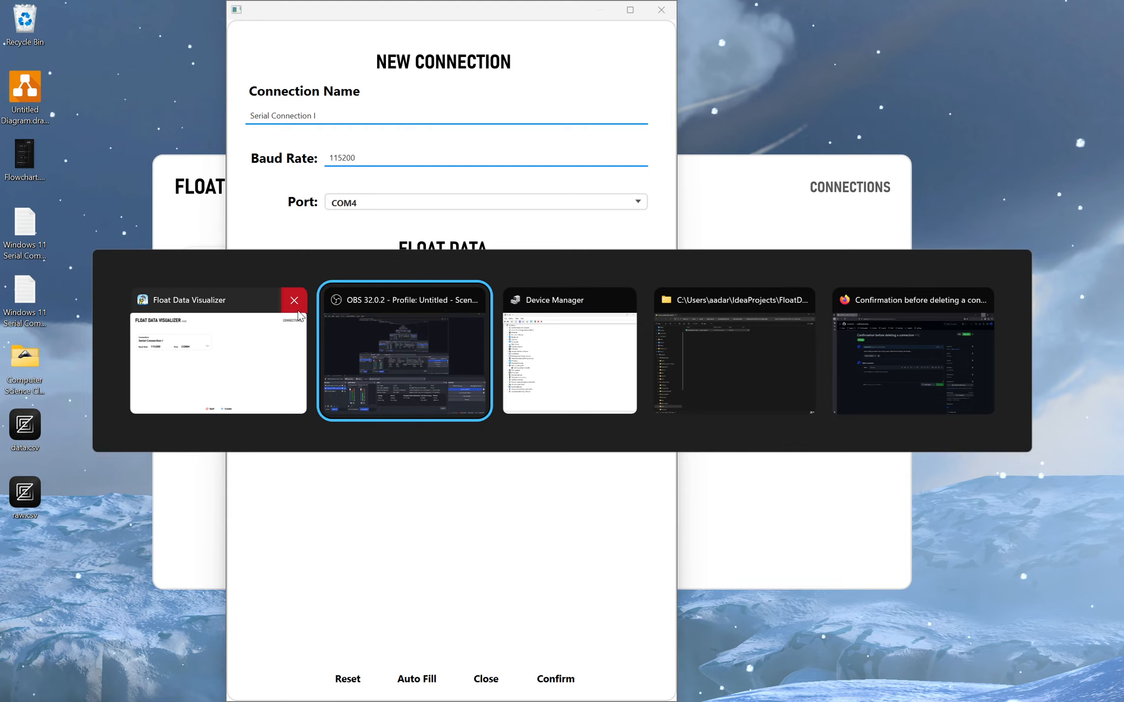
{"action": "left_click", "coordinate": [209, 399]}
{"action": "key", "text": "super"}
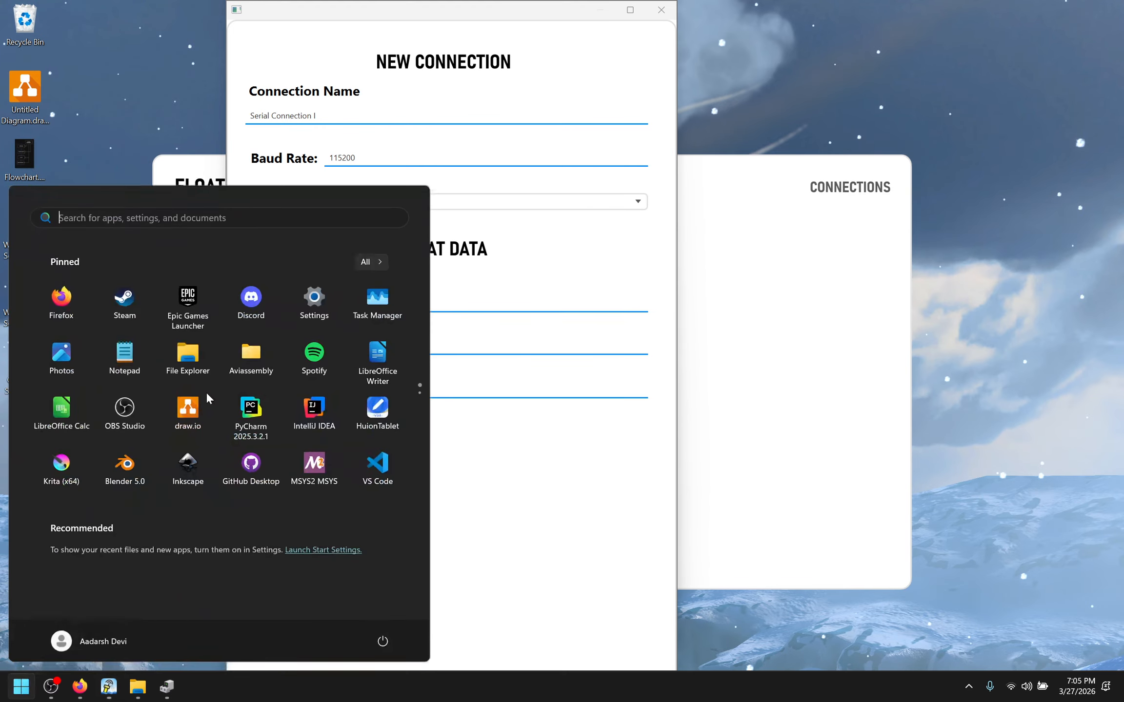
{"action": "type", "text": "arduino"}
{"action": "key", "text": "Return"}
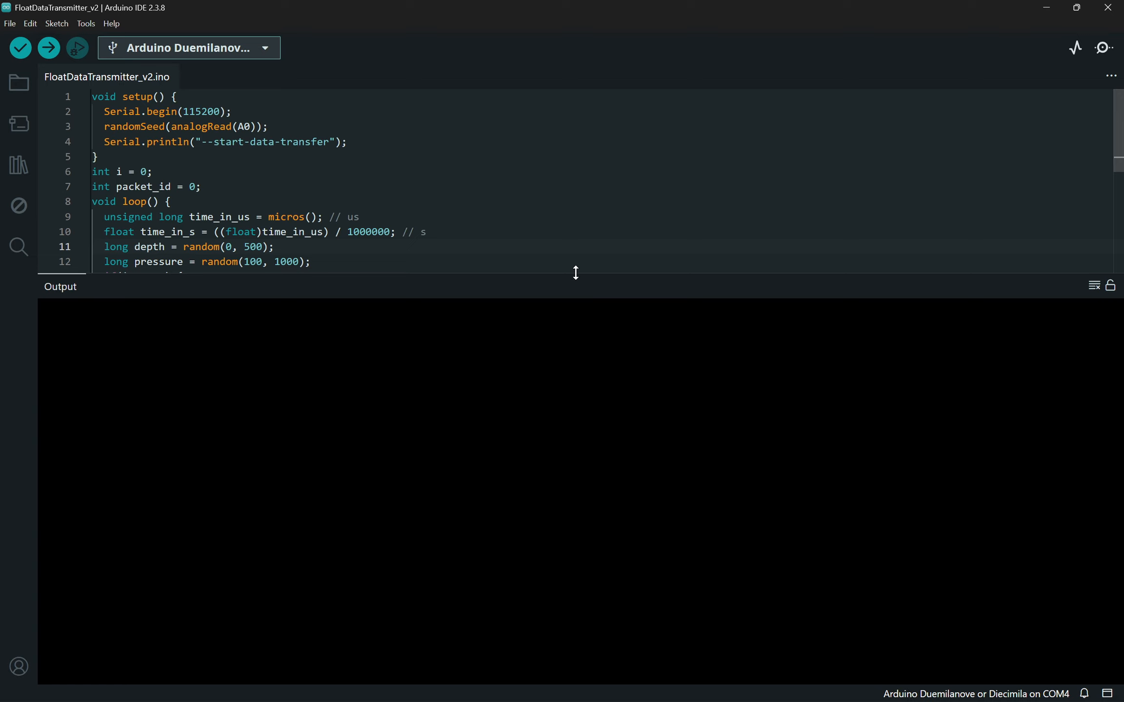
{"action": "left_click_drag", "start_coordinate": [575, 272], "coordinate": [580, 559]}
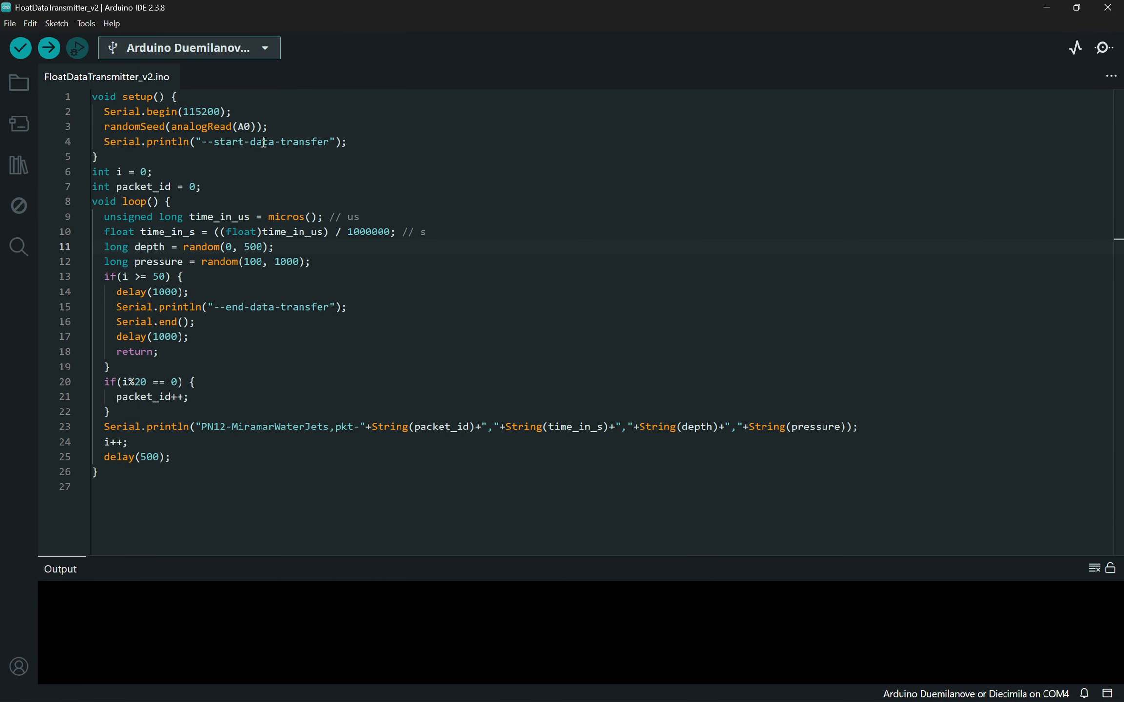
Step: Shorten the sketch's printed transfer flags to "--start-transfer" and "--end-transfer"
{"action": "double_click", "coordinate": [263, 142]}
{"action": "key", "text": "BackSpace"}
{"action": "key", "text": "BackSpace"}
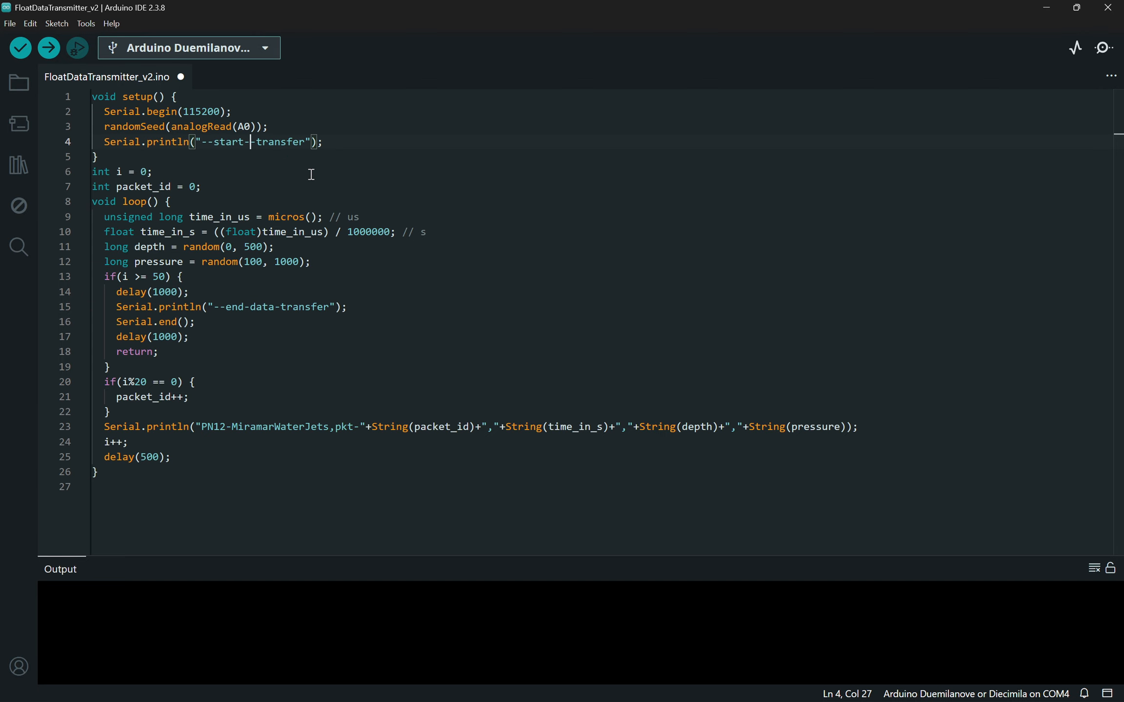
{"action": "double_click", "coordinate": [261, 307]}
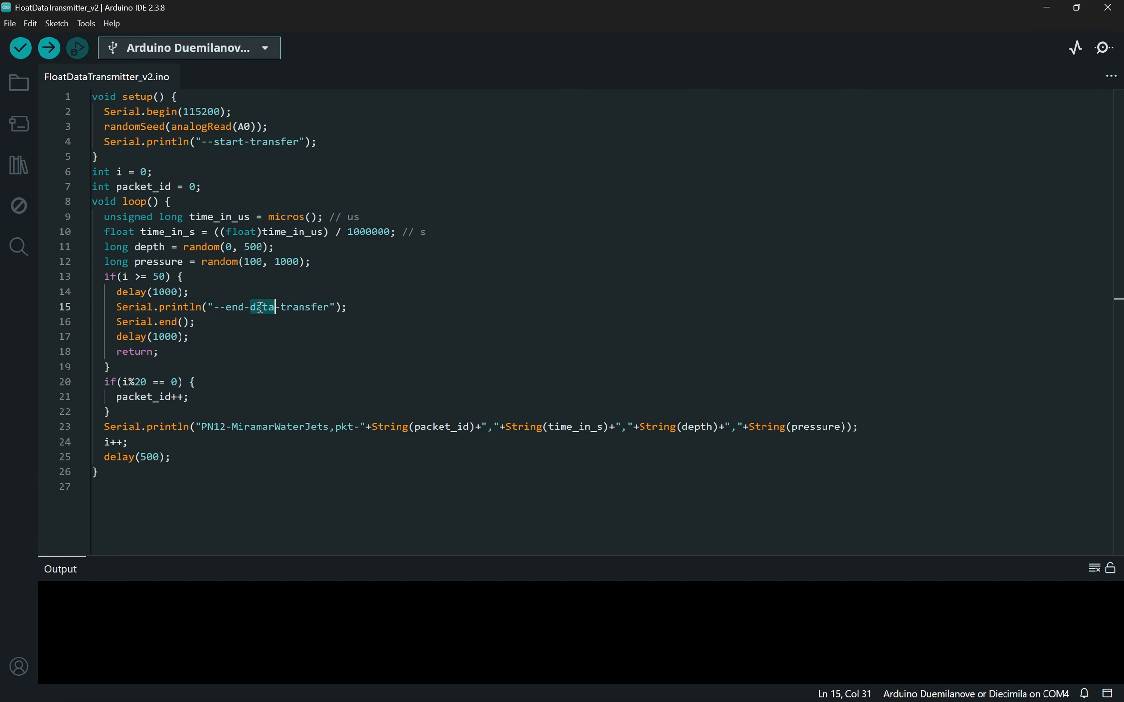
{"action": "key", "text": "BackSpace"}
{"action": "key", "text": "BackSpace"}
{"action": "left_click", "coordinate": [365, 308]}
Step: Switch to the new connection form and set its start flag to --start-transfer and end flag to --end-transfer
{"action": "key", "text": "alt+Tab"}
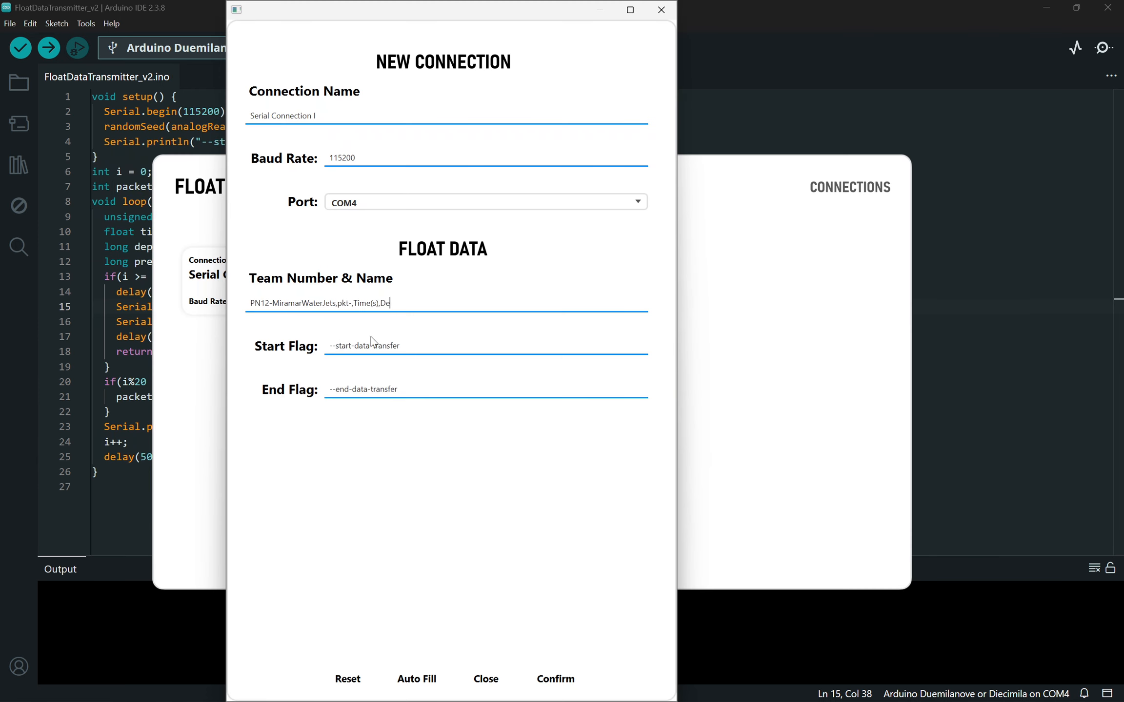
{"action": "triple_click", "coordinate": [361, 346]}
{"action": "left_click", "coordinate": [374, 346]}
{"action": "key", "text": "BackSpace"}
{"action": "key", "text": "BackSpace"}
{"action": "key", "text": "BackSpace"}
{"action": "key", "text": "BackSpace"}
{"action": "key", "text": "BackSpace"}
{"action": "left_click", "coordinate": [369, 390]}
{"action": "key", "text": "BackSpace"}
{"action": "key", "text": "BackSpace"}
{"action": "key", "text": "BackSpace"}
{"action": "key", "text": "BackSpace"}
{"action": "key", "text": "BackSpace"}
{"action": "left_click", "coordinate": [408, 389]}
Step: Upload the edited sketch to the board and review the start and end flags in the connection form
{"action": "left_click", "coordinate": [53, 50]}
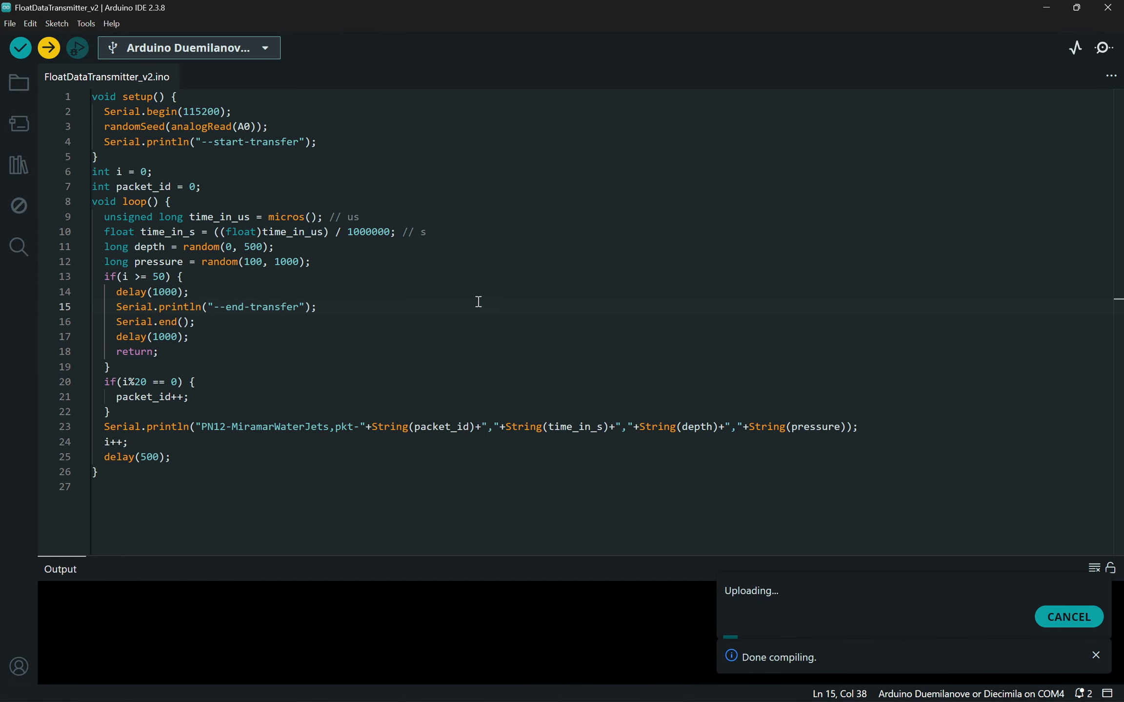
{"action": "key", "text": "alt+Tab"}
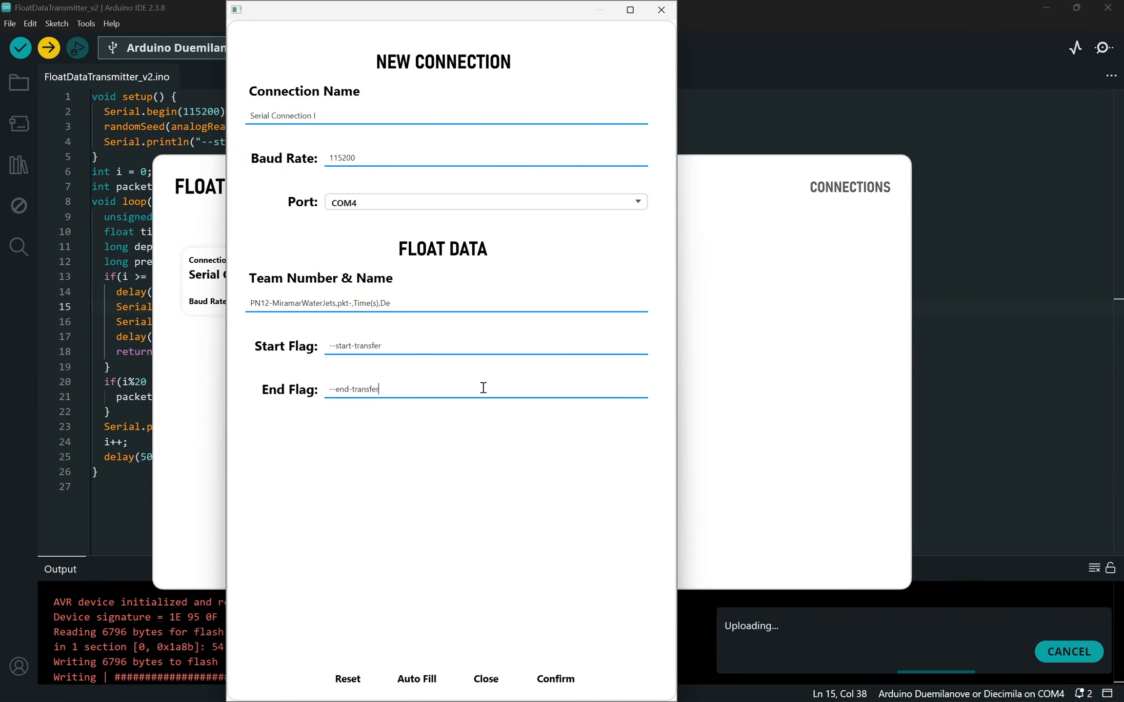
{"action": "left_click", "coordinate": [372, 346]}
{"action": "left_click", "coordinate": [416, 387]}
Step: Highlight the depth and pressure parts of the sketch's packet println statement, then close Arduino IDE
{"action": "left_click", "coordinate": [951, 280]}
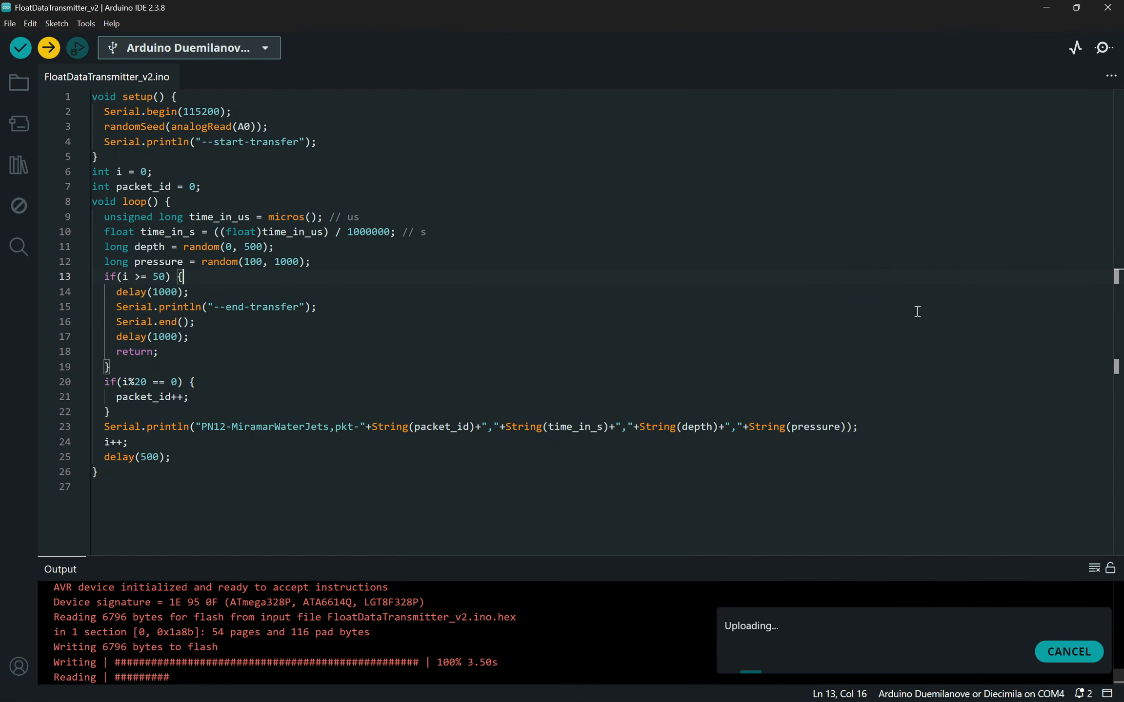
{"action": "left_click", "coordinate": [671, 429]}
{"action": "left_click_drag", "start_coordinate": [671, 429], "coordinate": [698, 429]}
{"action": "key", "text": "alt+Tab"}
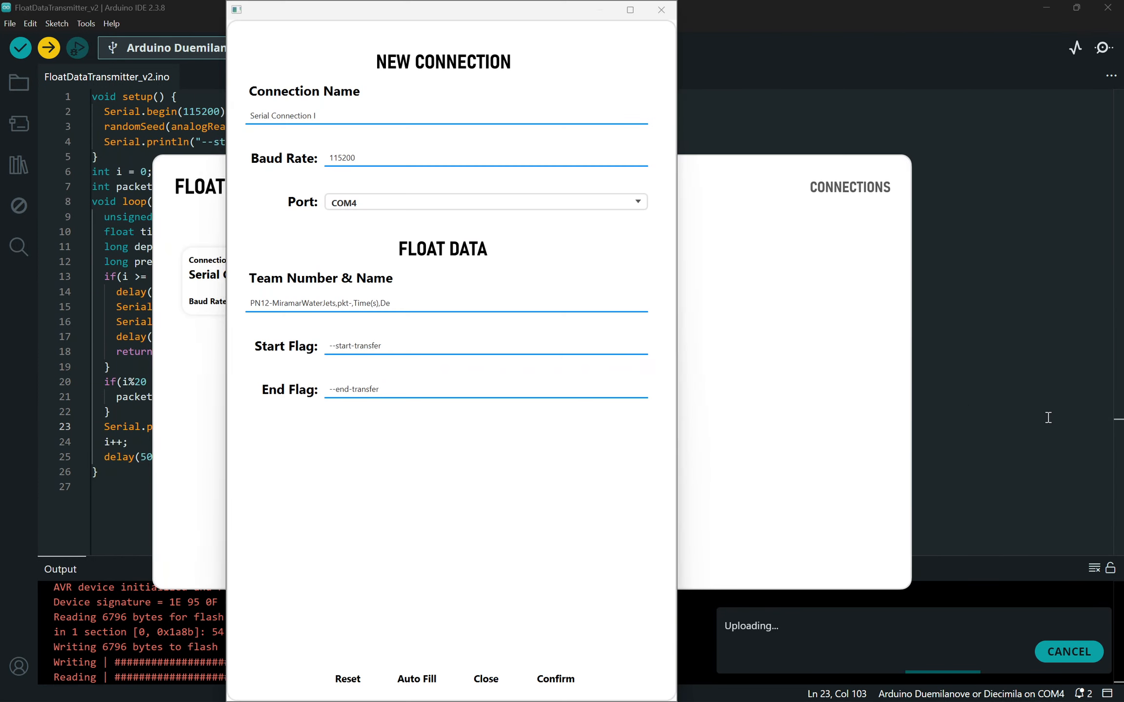
{"action": "key", "text": "alt+Tab"}
{"action": "triple_click", "coordinate": [823, 429]}
{"action": "left_click", "coordinate": [927, 426]}
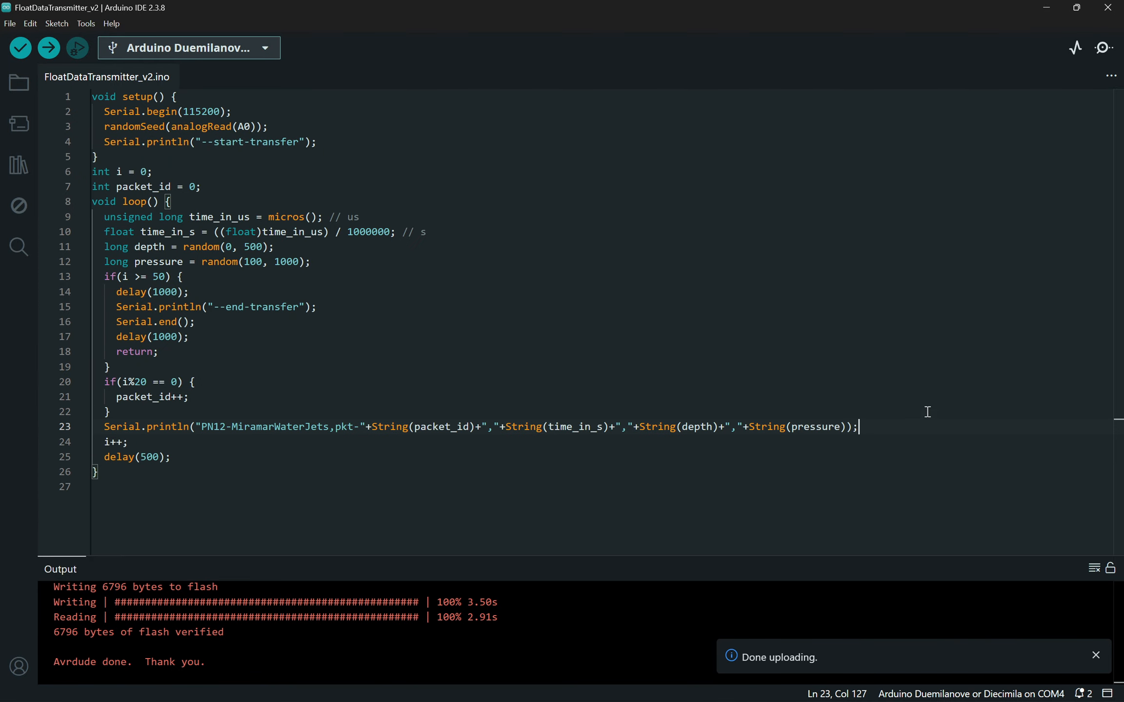
{"action": "left_click", "coordinate": [1109, 7]}
Step: Complete the team entry as PN12-MiramarWaterJets,pkt-,Time(s),Depth(m),Pressure(Pa) and try to confirm the connection
{"action": "left_click", "coordinate": [480, 381]}
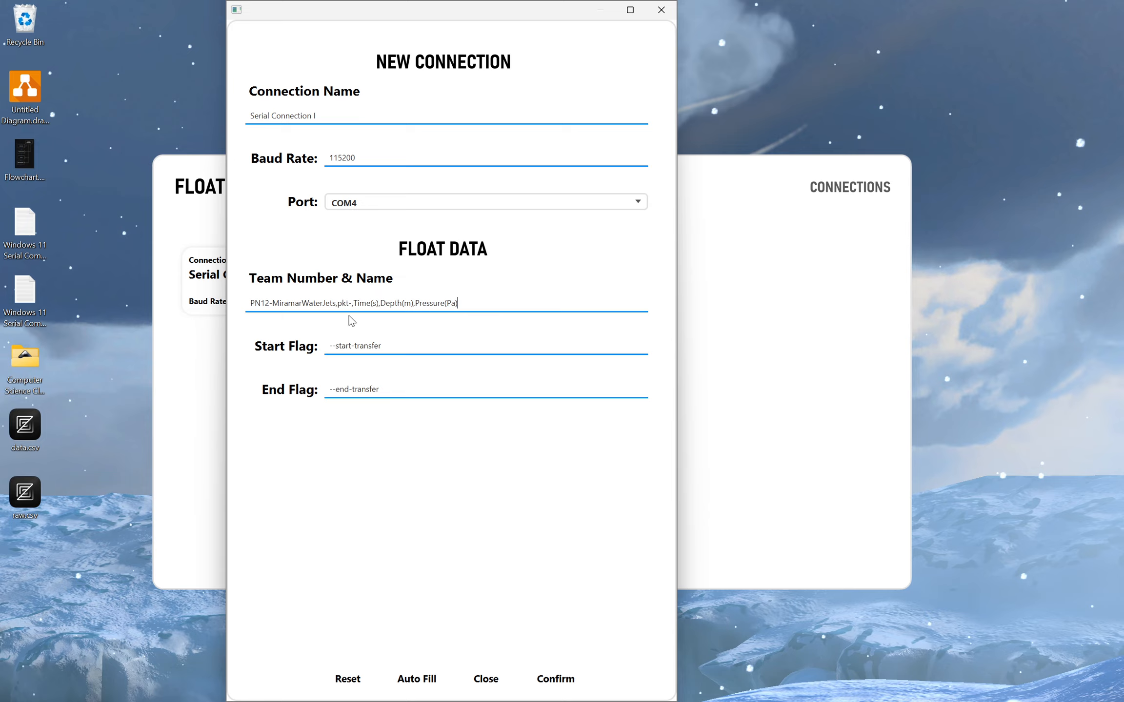
{"action": "left_click", "coordinate": [534, 679]}
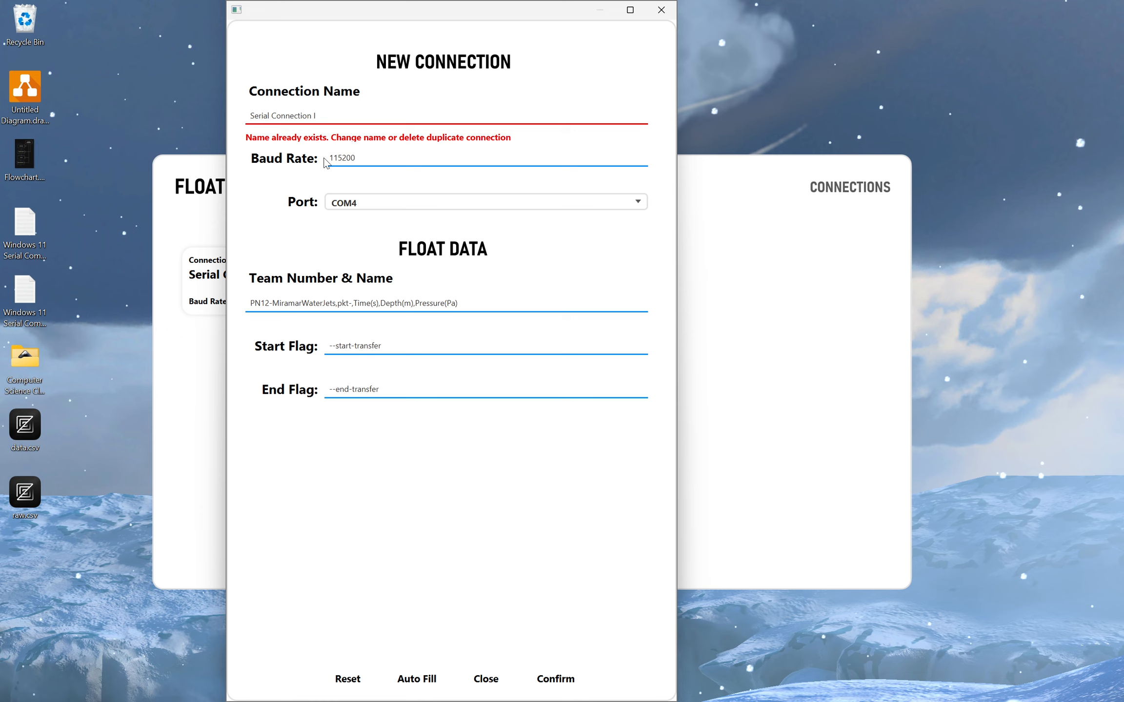
Step: Rename the new connection to Serial Connection II and move the form clear of the existing connection entry
{"action": "left_click", "coordinate": [332, 115]}
{"action": "left_click_drag", "start_coordinate": [332, 111], "coordinate": [183, 119]}
{"action": "left_click", "coordinate": [381, 117]}
{"action": "left_click_drag", "start_coordinate": [460, 15], "coordinate": [653, 18]}
Step: Try to confirm the form with invalid entries: baud rate `115200, a team entry ending in Pressure(, and an empty start flag
{"action": "left_click", "coordinate": [659, 164]}
{"action": "left_click_drag", "start_coordinate": [562, 158], "coordinate": [505, 166]}
{"action": "key", "text": "Right"}
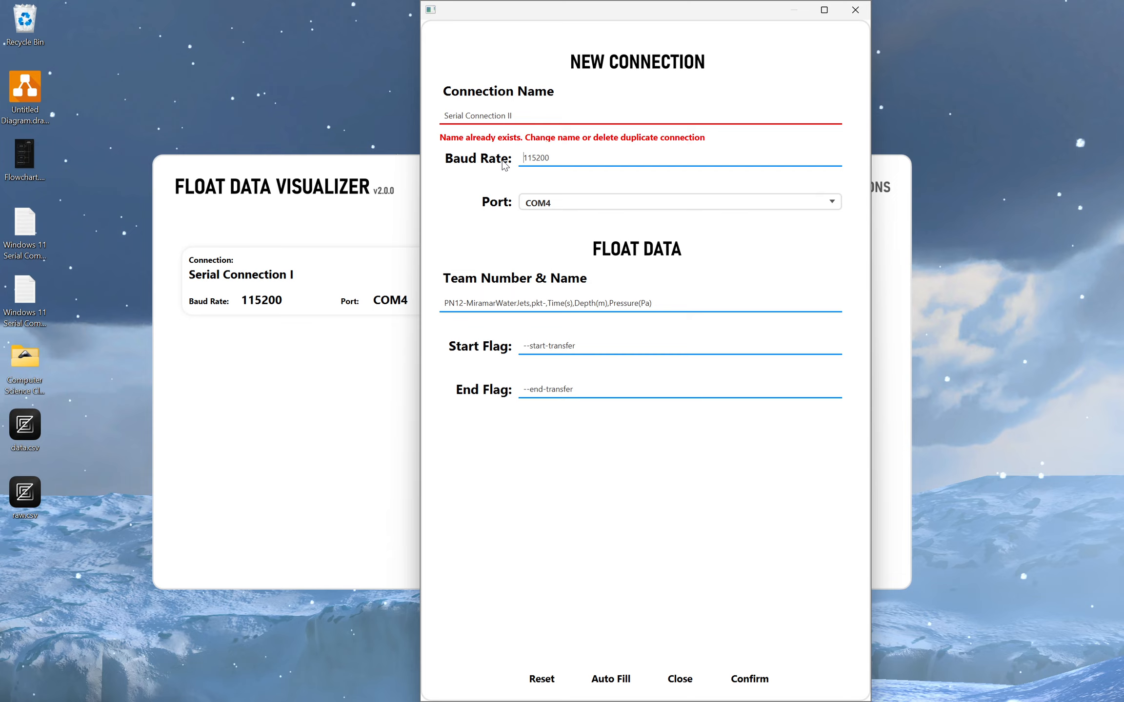
{"action": "key", "text": "Home"}
{"action": "left_click_drag", "start_coordinate": [659, 304], "coordinate": [646, 304]}
{"action": "key", "text": "BackSpace"}
{"action": "left_click_drag", "start_coordinate": [588, 345], "coordinate": [503, 345]}
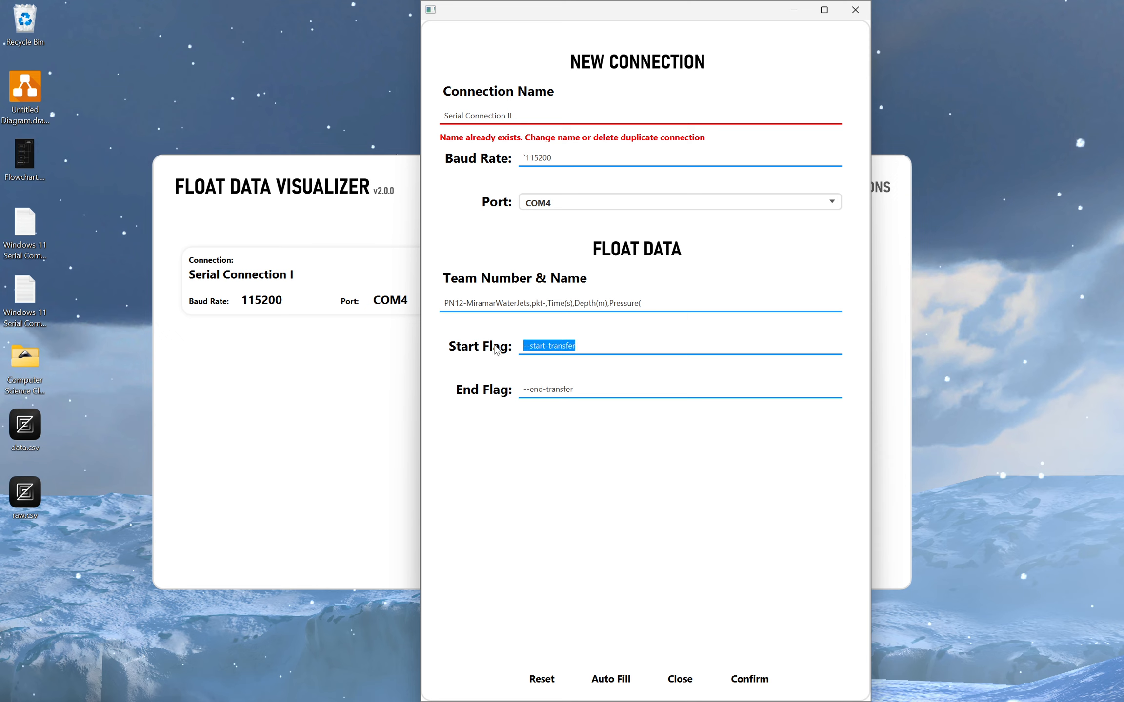
{"action": "key", "text": "BackSpace"}
{"action": "left_click", "coordinate": [778, 677]}
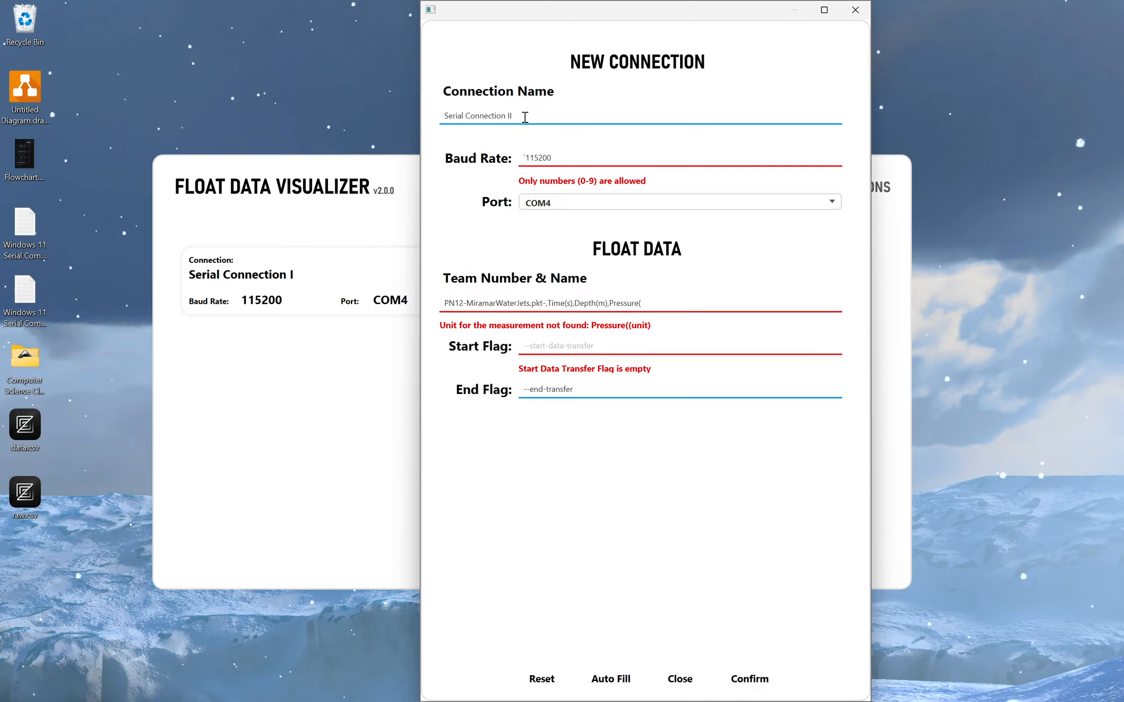
Step: Highlight the new connection's name, view Serial Connection I, and return to the connections list with the form at full height
{"action": "left_click_drag", "start_coordinate": [524, 116], "coordinate": [429, 115]}
{"action": "left_click", "coordinate": [552, 111]}
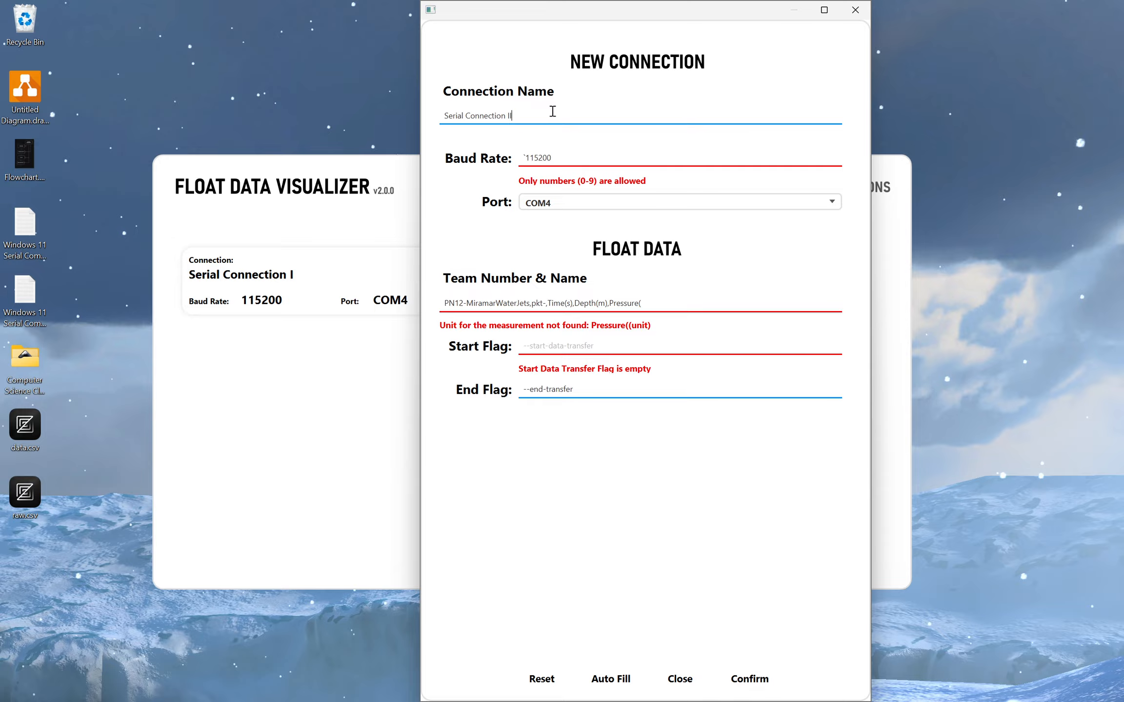
{"action": "left_click", "coordinate": [258, 281]}
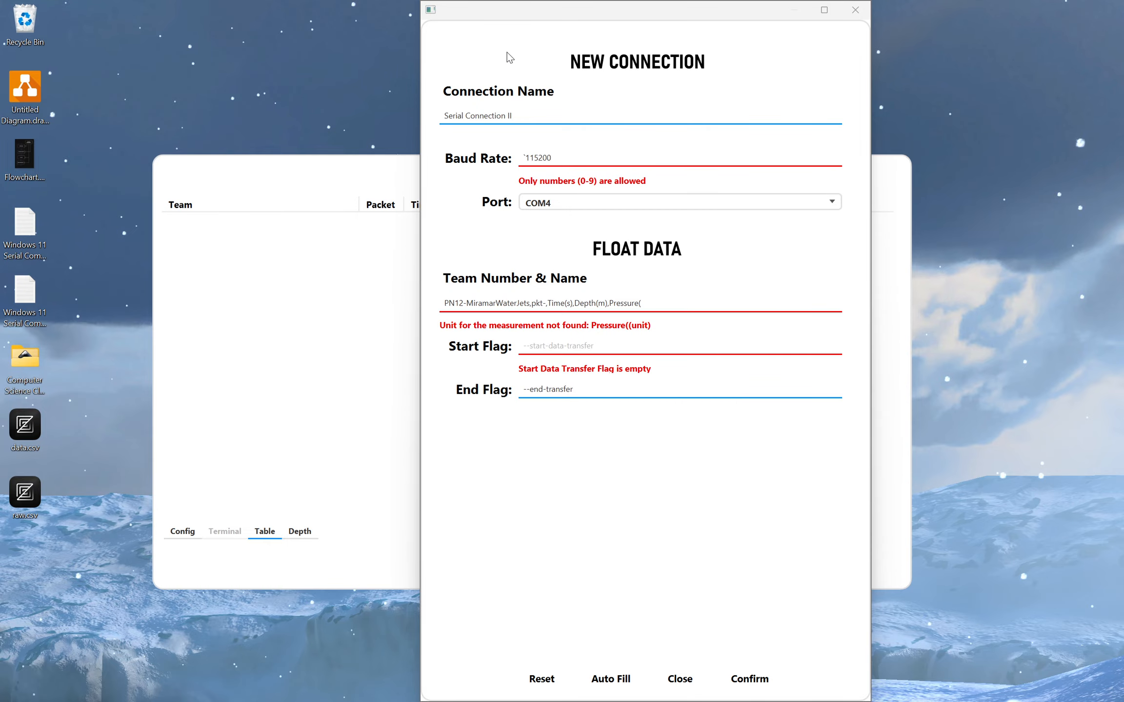
{"action": "left_click_drag", "start_coordinate": [639, 22], "coordinate": [442, 85]}
{"action": "left_click", "coordinate": [451, 568]}
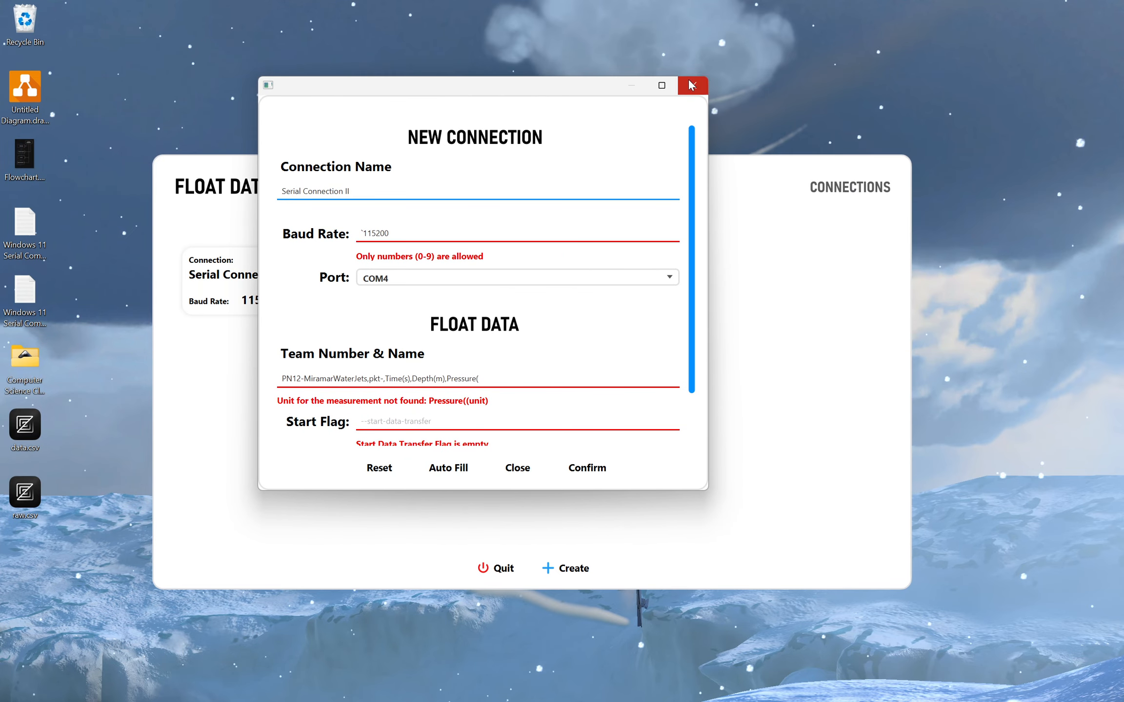
{"action": "left_click_drag", "start_coordinate": [597, 76], "coordinate": [588, 1]}
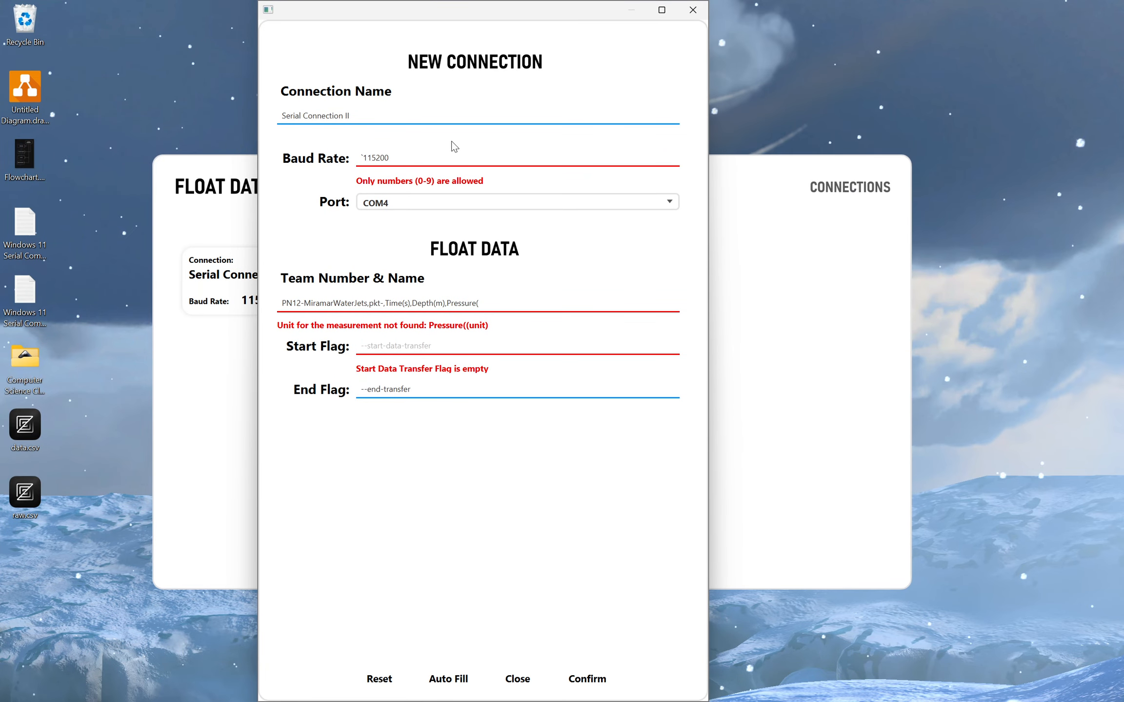
Step: Correct the baud rate to 115200 and complete the last measurement in the team entry as Pressure(Pa)
{"action": "left_click", "coordinate": [365, 157]}
{"action": "key", "text": "Delete"}
{"action": "left_click", "coordinate": [585, 678]}
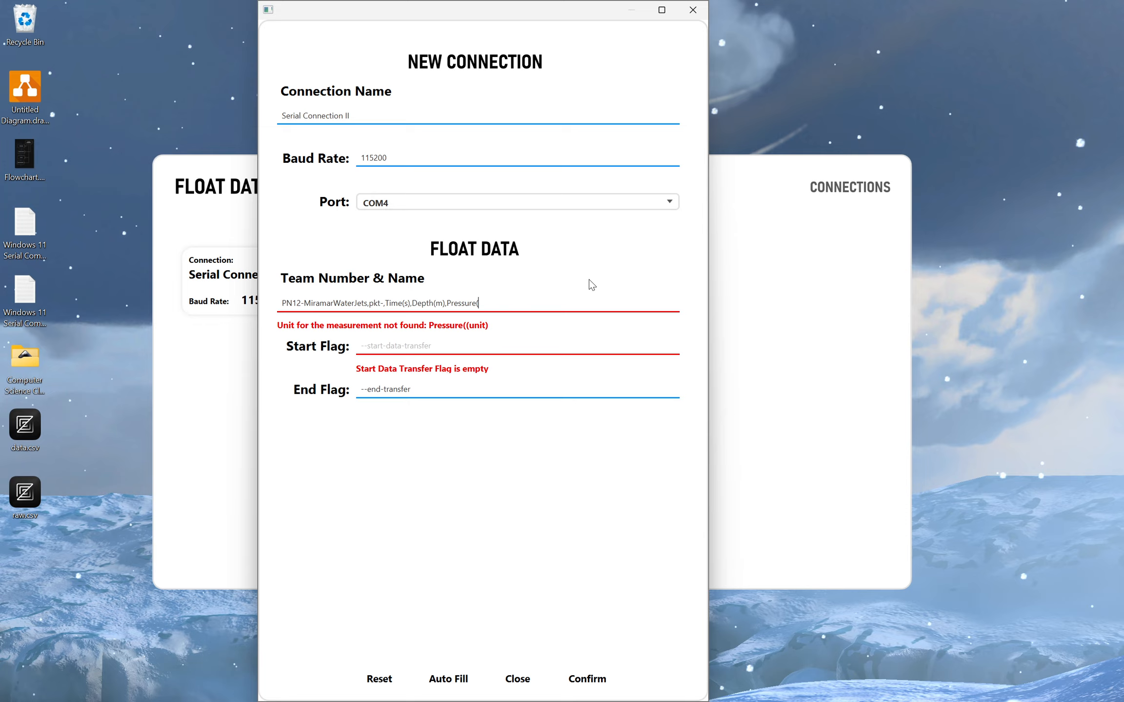
{"action": "type", "text": "Pa)"}
Step: Copy the end flag --end-transfer into the start flag and try to confirm the form with identical flags
{"action": "left_click", "coordinate": [501, 345]}
{"action": "key", "text": "Tab"}
{"action": "key", "text": "ctrl+c"}
{"action": "left_click", "coordinate": [427, 345]}
{"action": "key", "text": "ctrl+v"}
{"action": "left_click", "coordinate": [602, 674]}
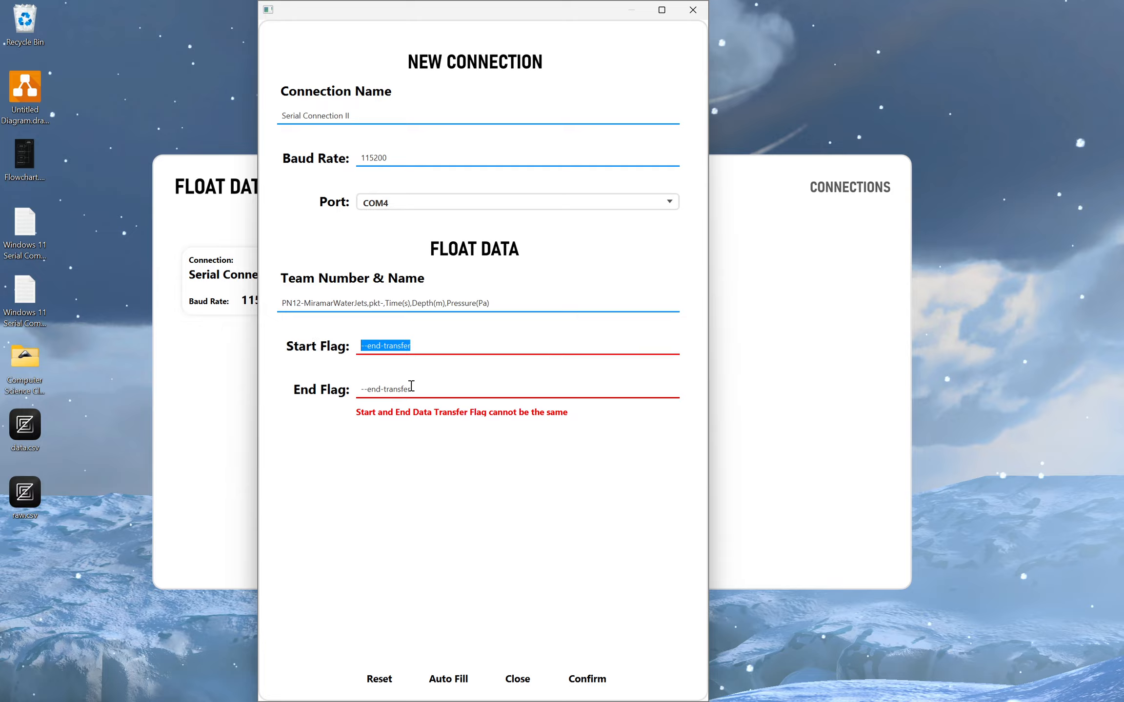
Step: Change the start flag to --start-transfer and confirm the form to create Serial Connection II
{"action": "left_click_drag", "start_coordinate": [411, 386], "coordinate": [361, 389]}
{"action": "left_click", "coordinate": [409, 341]}
{"action": "left_click_drag", "start_coordinate": [368, 344], "coordinate": [373, 344]}
{"action": "left_click", "coordinate": [371, 415]}
{"action": "key", "text": "BackSpace"}
{"action": "key", "text": "BackSpace"}
{"action": "key", "text": "BackSpace"}
{"action": "key", "text": "BackSpace"}
{"action": "type", "text": "start"}
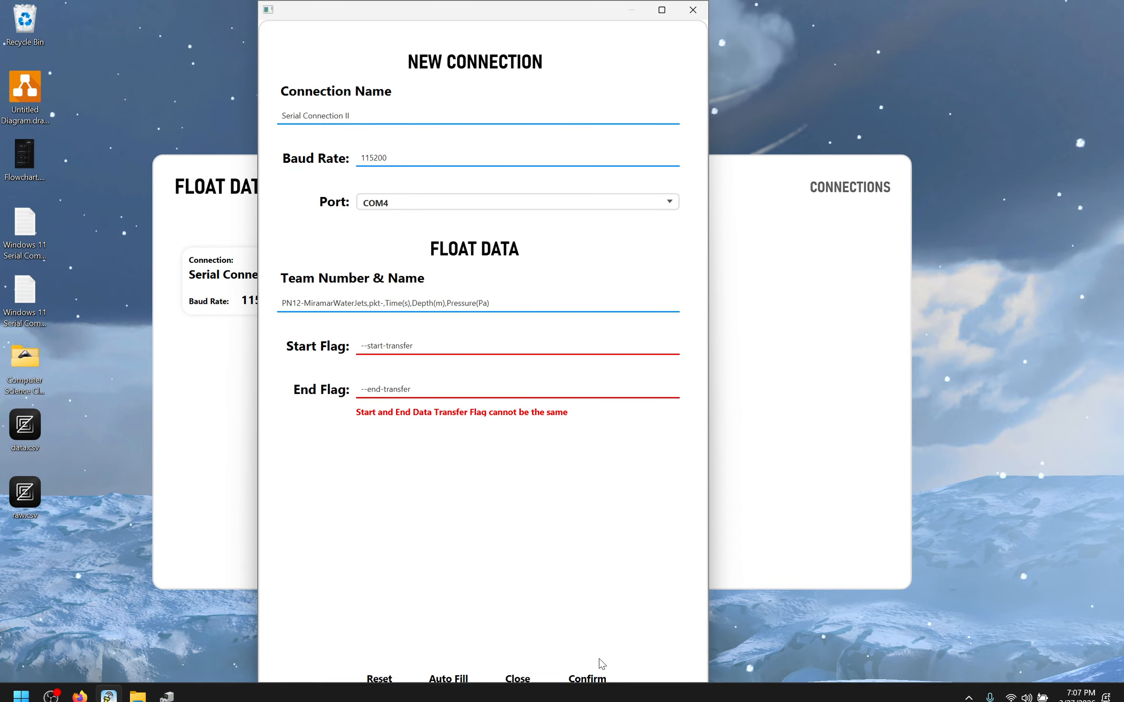
{"action": "left_click", "coordinate": [587, 677]}
Step: View the measurements recorded for Serial Connection II and move the Unit column behind the Measurement column
{"action": "right_click", "coordinate": [661, 280]}
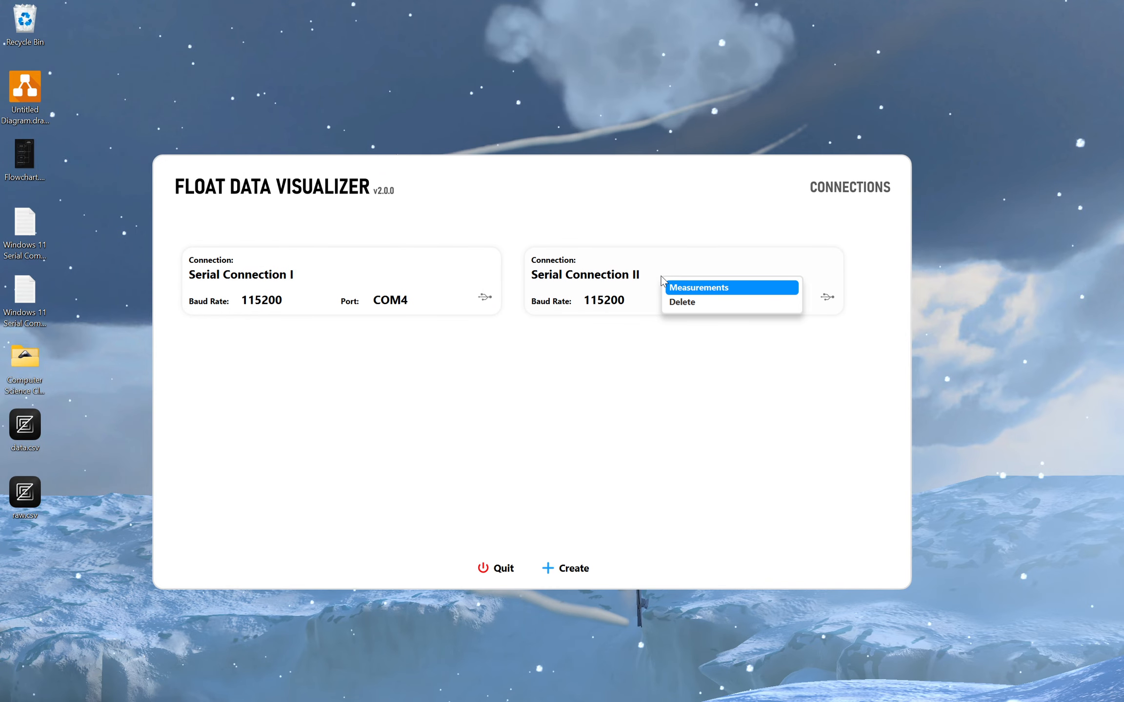
{"action": "left_click", "coordinate": [673, 292]}
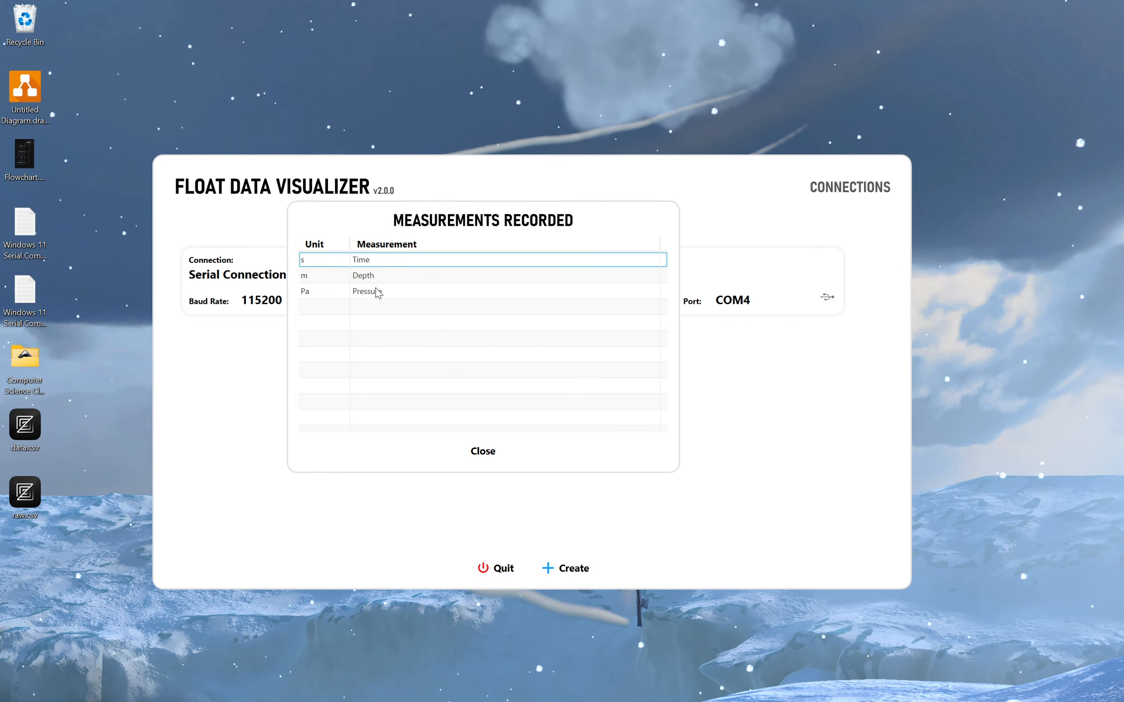
{"action": "left_click", "coordinate": [373, 276]}
{"action": "left_click", "coordinate": [371, 293]}
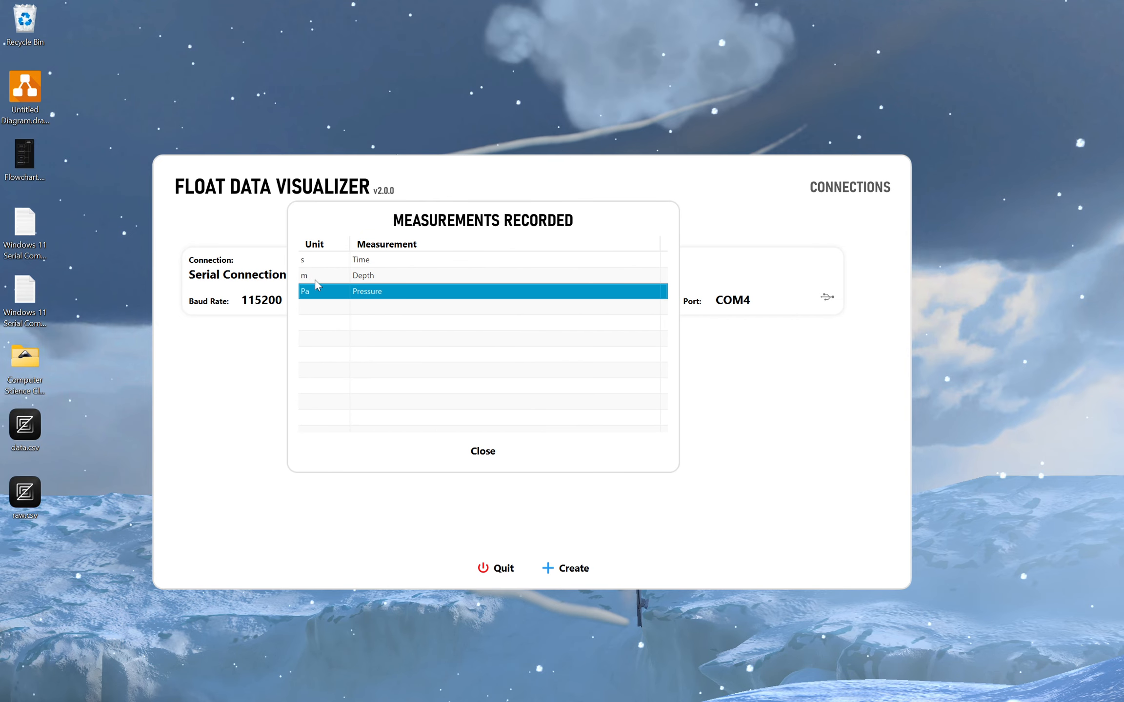
{"action": "left_click_drag", "start_coordinate": [315, 244], "coordinate": [637, 269]}
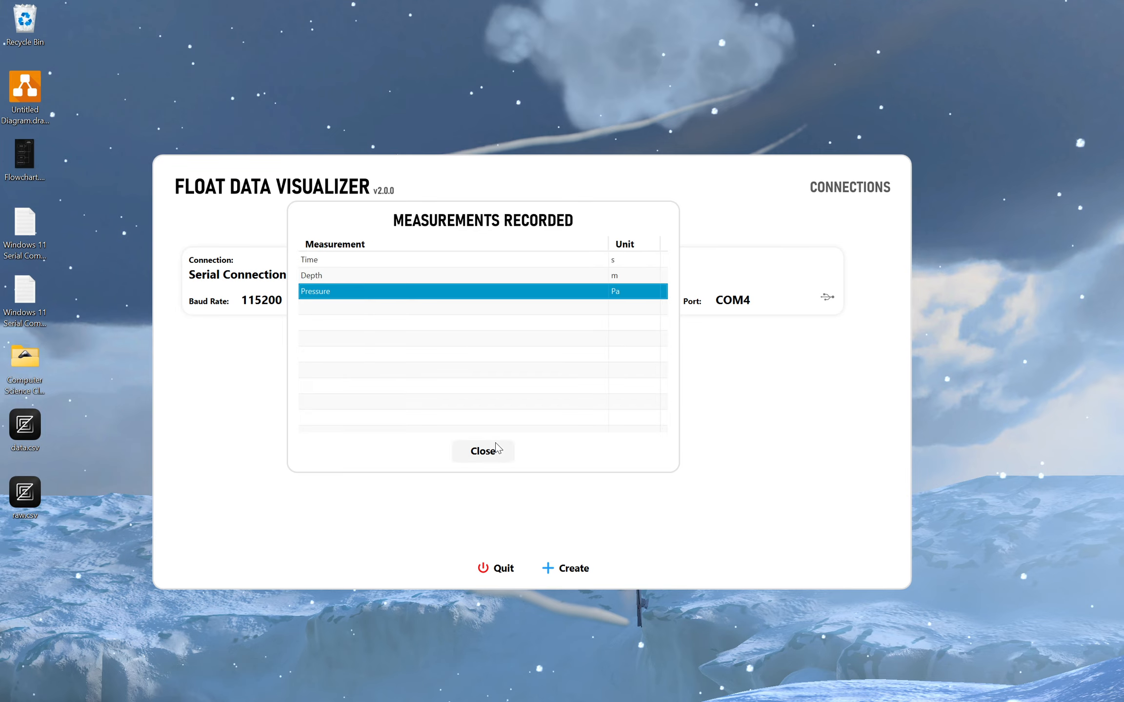
{"action": "left_click", "coordinate": [486, 452]}
Step: Reopen the list of recorded measurements for Serial Connection II and close it
{"action": "right_click", "coordinate": [715, 271]}
{"action": "left_click", "coordinate": [722, 274]}
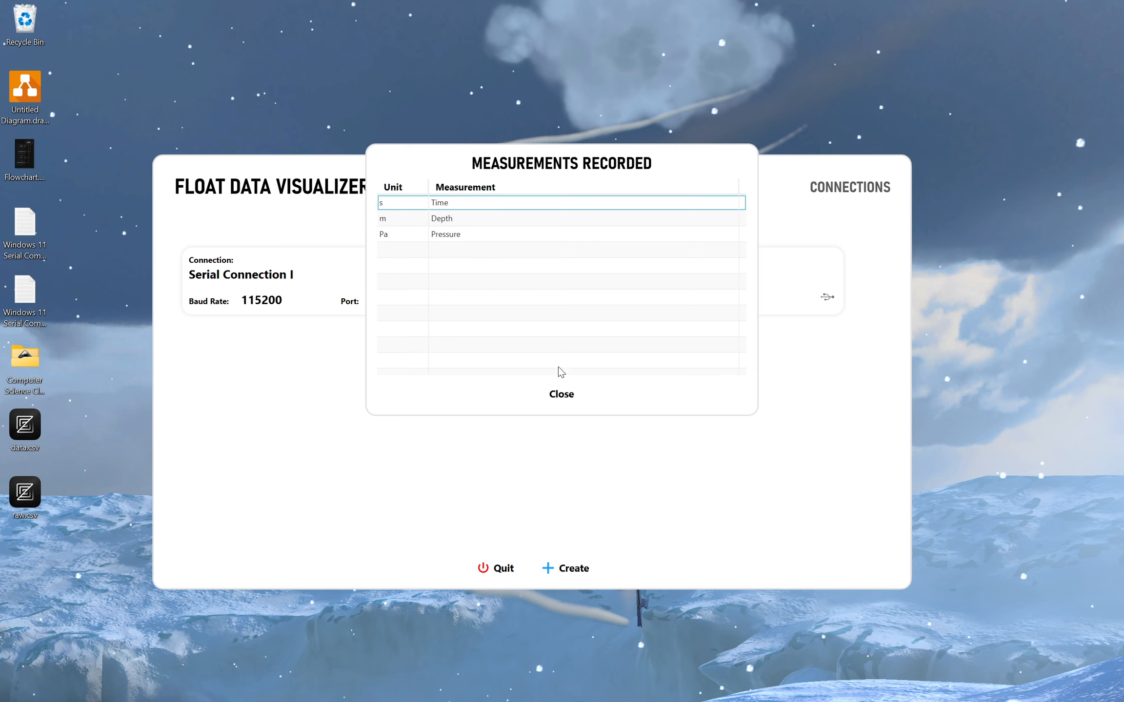
{"action": "left_click", "coordinate": [562, 394]}
Step: Open Serial Connection II and review its transfer flags, empty data table, and Depth and Pressure charts
{"action": "left_click", "coordinate": [636, 291]}
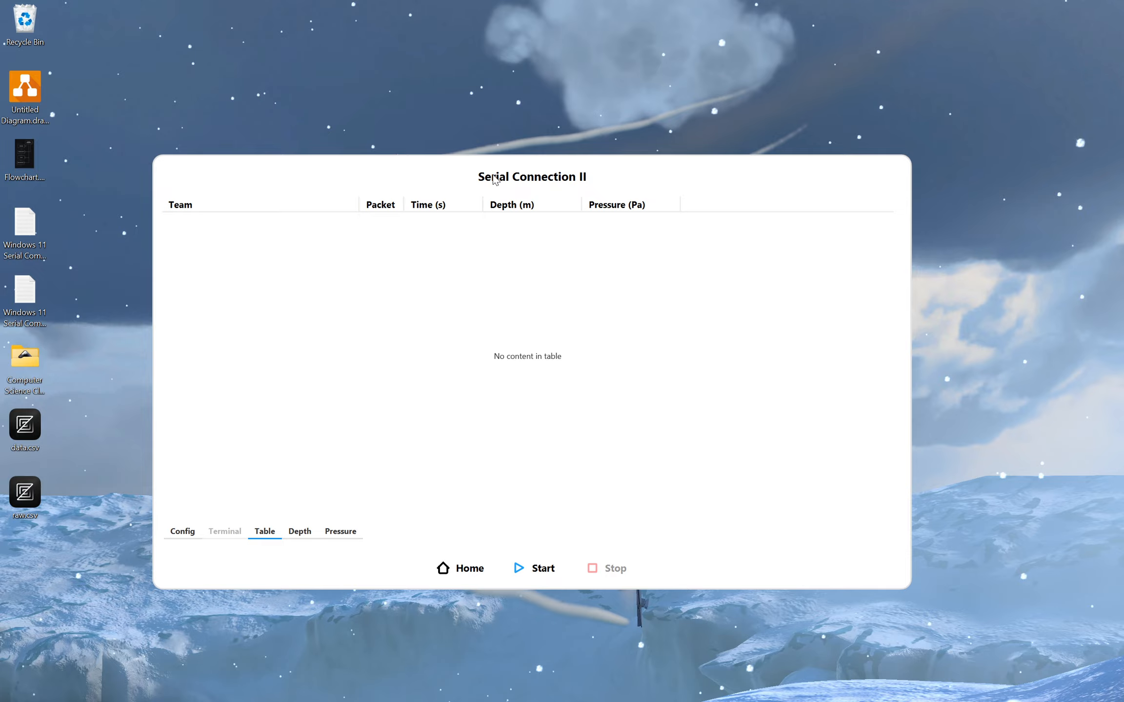
{"action": "mouse_move", "coordinate": [493, 176]}
{"action": "left_mouse_down"}
{"action": "mouse_move", "coordinate": [549, 179]}
{"action": "mouse_move", "coordinate": [483, 177]}
{"action": "left_mouse_up"}
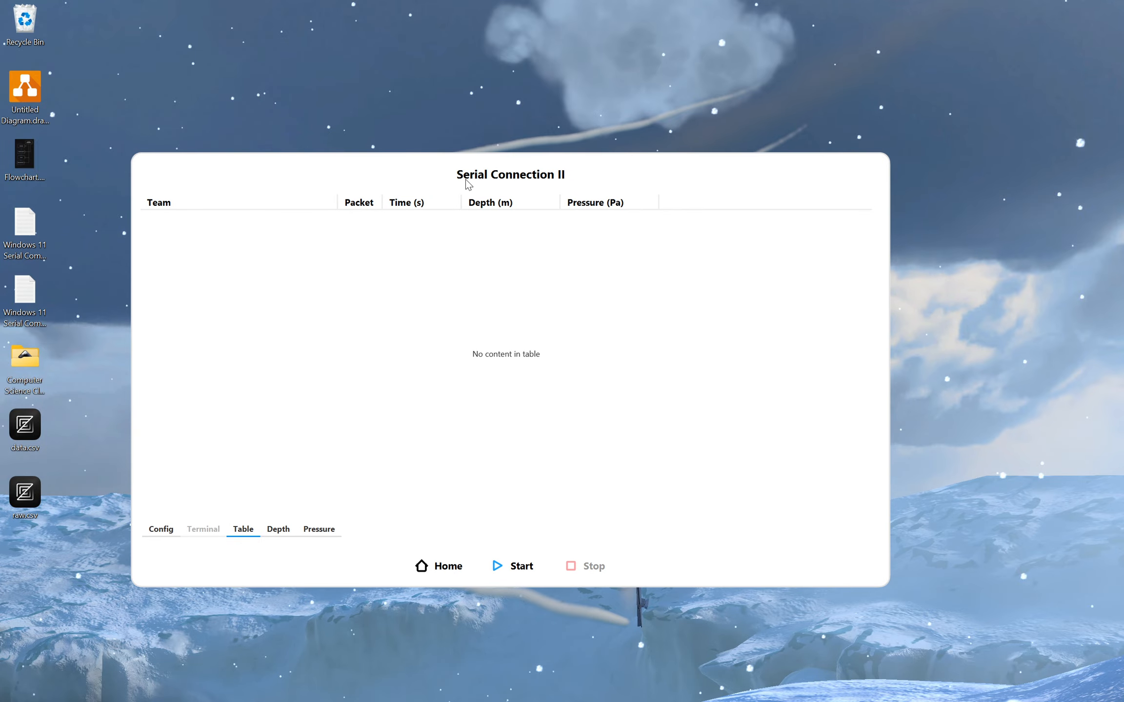
{"action": "left_click_drag", "start_coordinate": [501, 171], "coordinate": [501, 171]}
{"action": "left_click", "coordinate": [162, 529]}
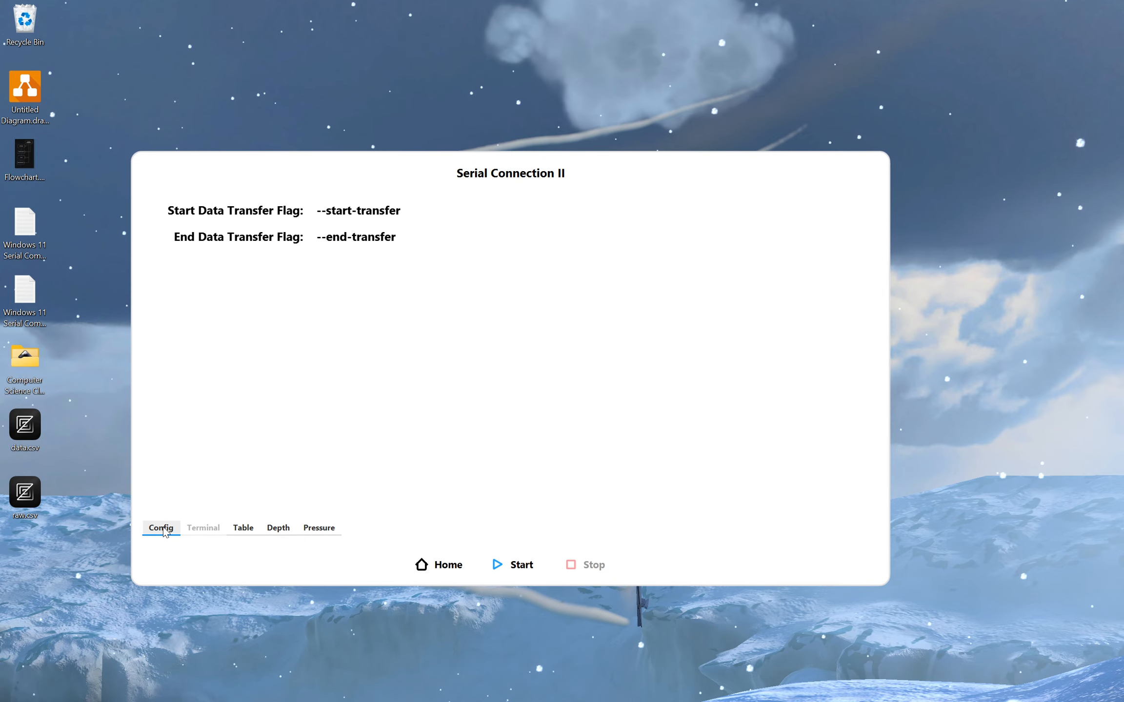
{"action": "left_click", "coordinate": [243, 528]}
{"action": "left_click", "coordinate": [279, 529]}
{"action": "left_click", "coordinate": [305, 527]}
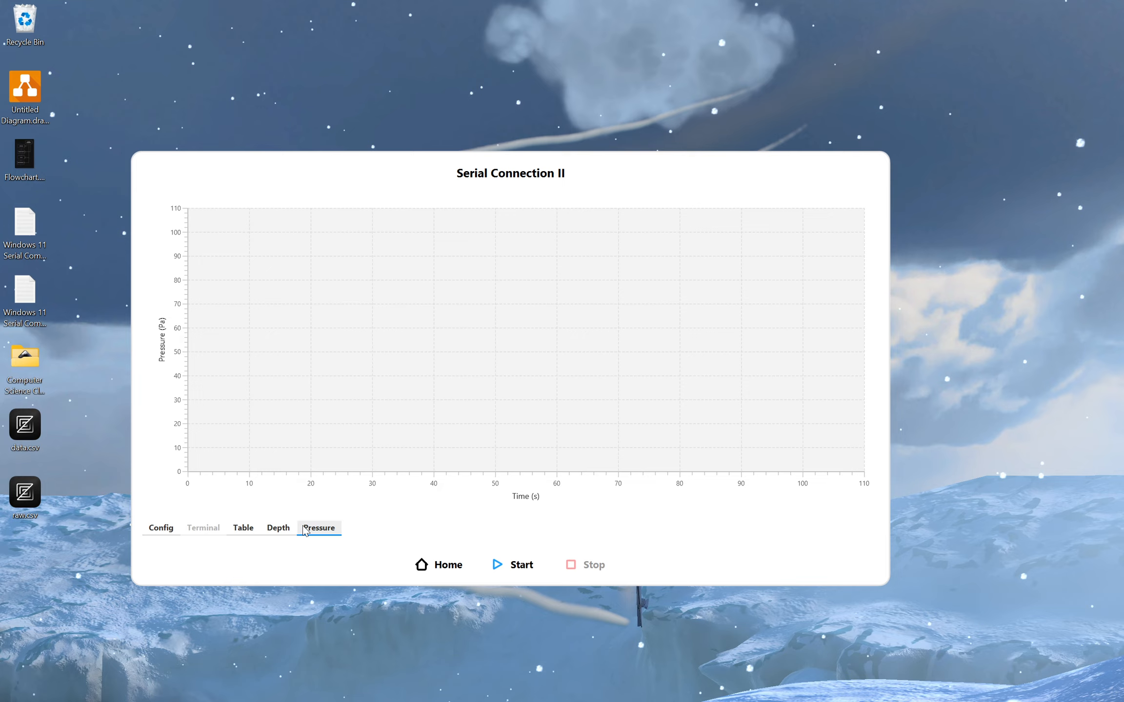
{"action": "left_click", "coordinate": [279, 527]}
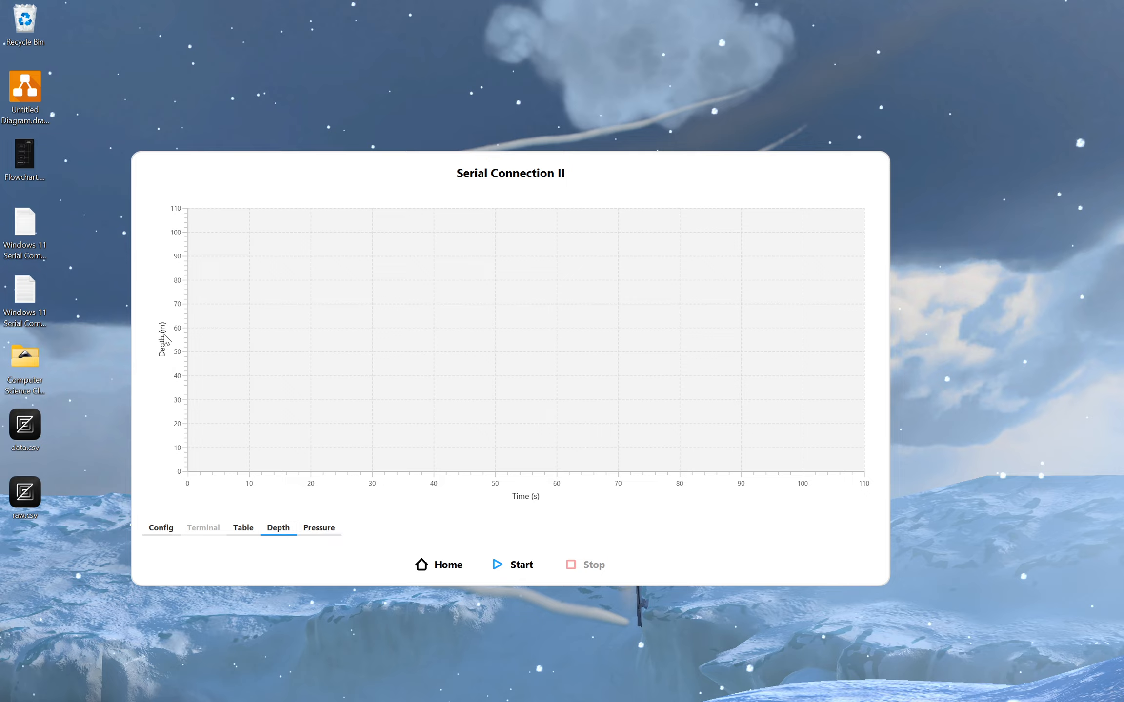
{"action": "left_click", "coordinate": [323, 531]}
Step: Start the data transfer on Serial Connection II and check the incoming values in the Depth chart and the table
{"action": "left_click", "coordinate": [512, 568]}
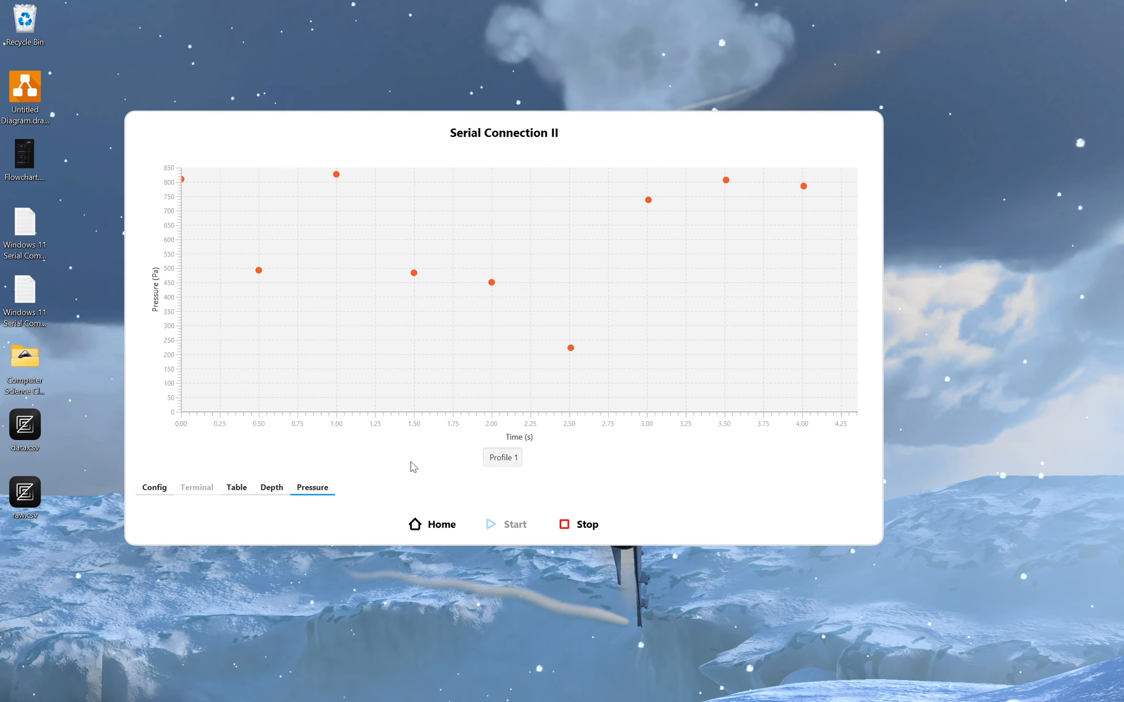
{"action": "left_click", "coordinate": [272, 488]}
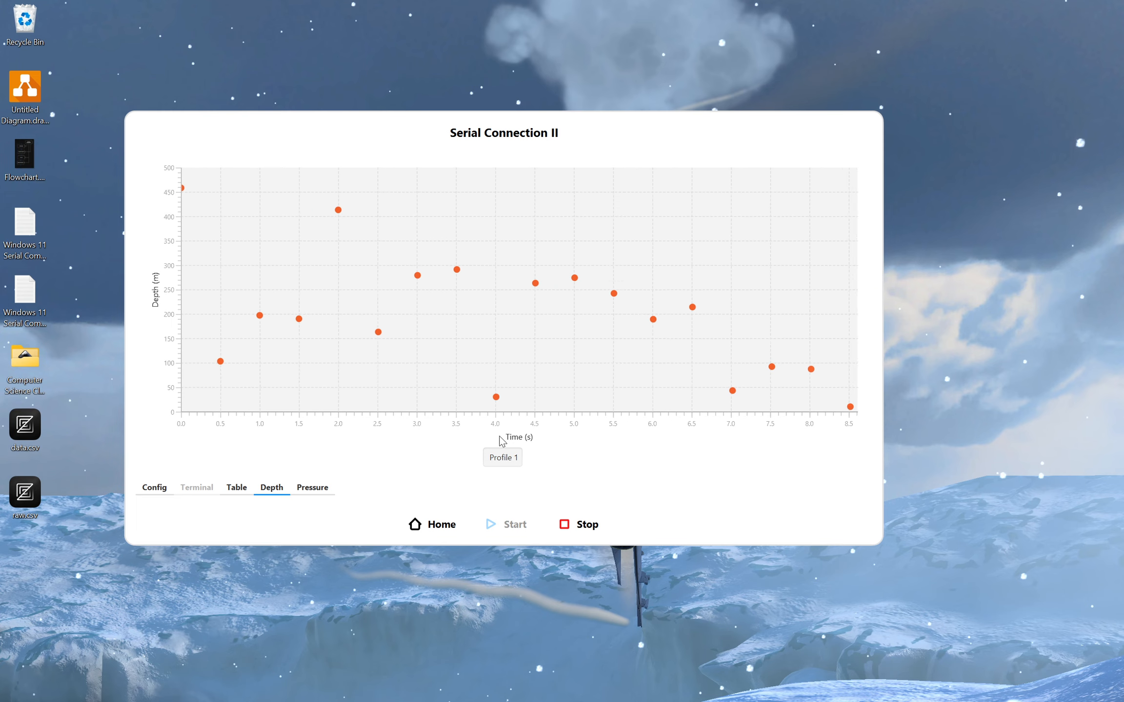
{"action": "left_click", "coordinate": [237, 489]}
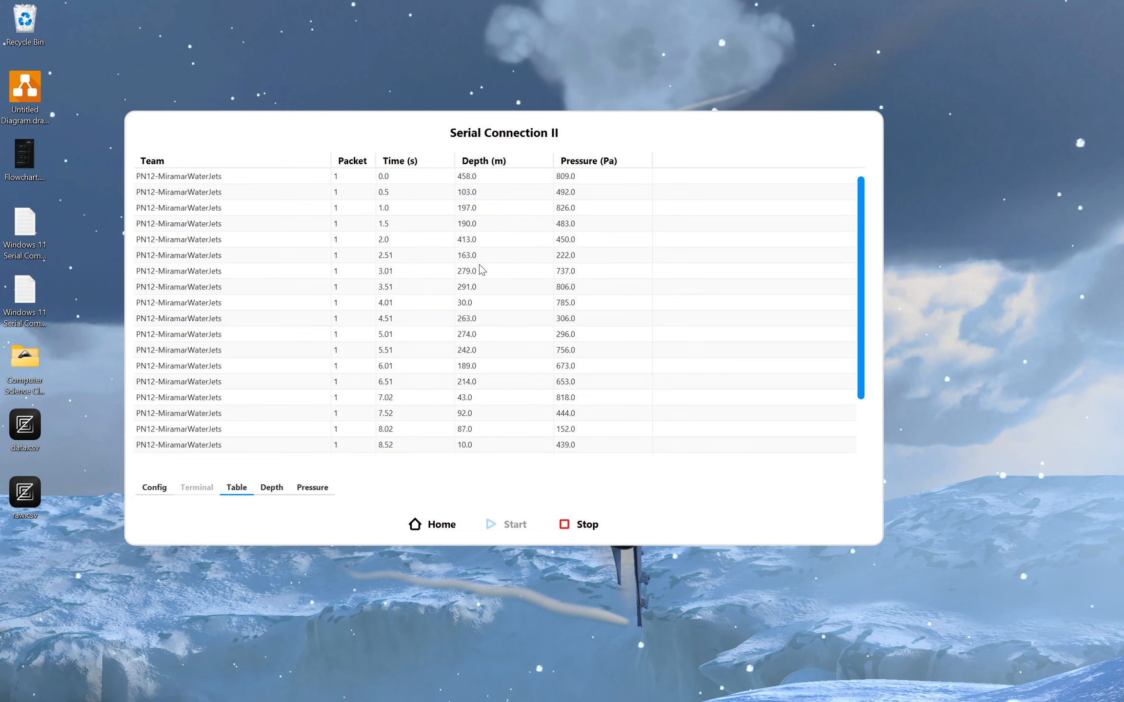
{"action": "left_click", "coordinate": [520, 183]}
{"action": "scroll", "coordinate": [398, 233], "scroll_direction": "down", "scroll_amount": 3}
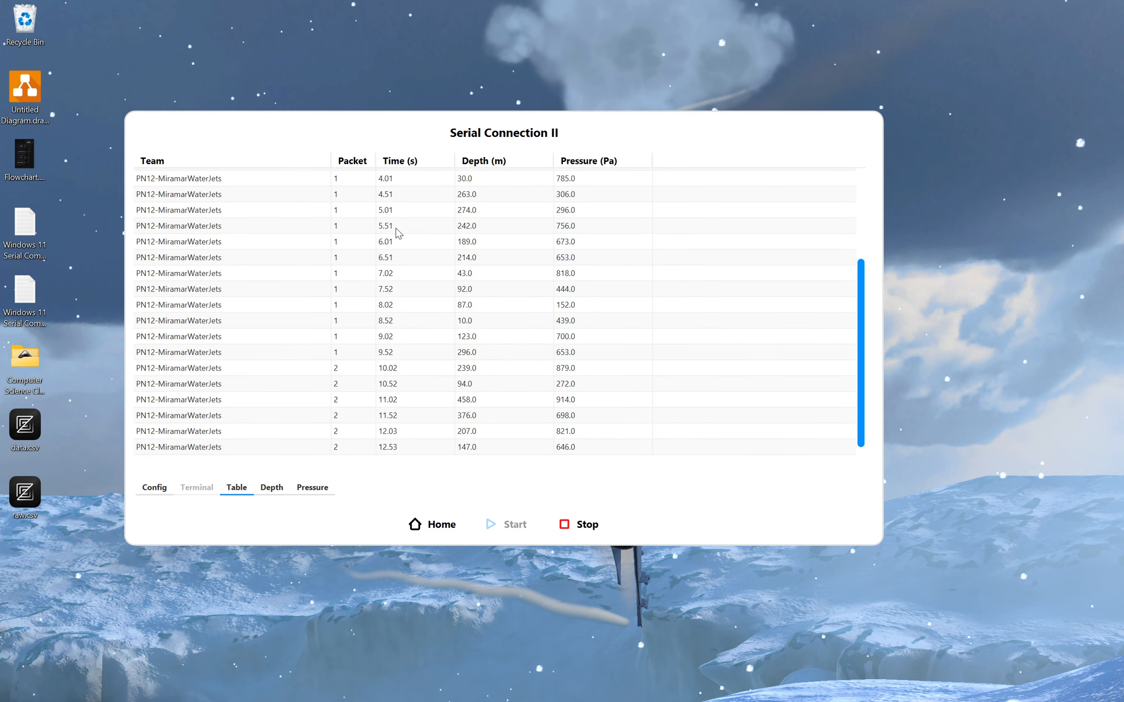
{"action": "scroll", "coordinate": [430, 302], "scroll_direction": "up", "scroll_amount": 3}
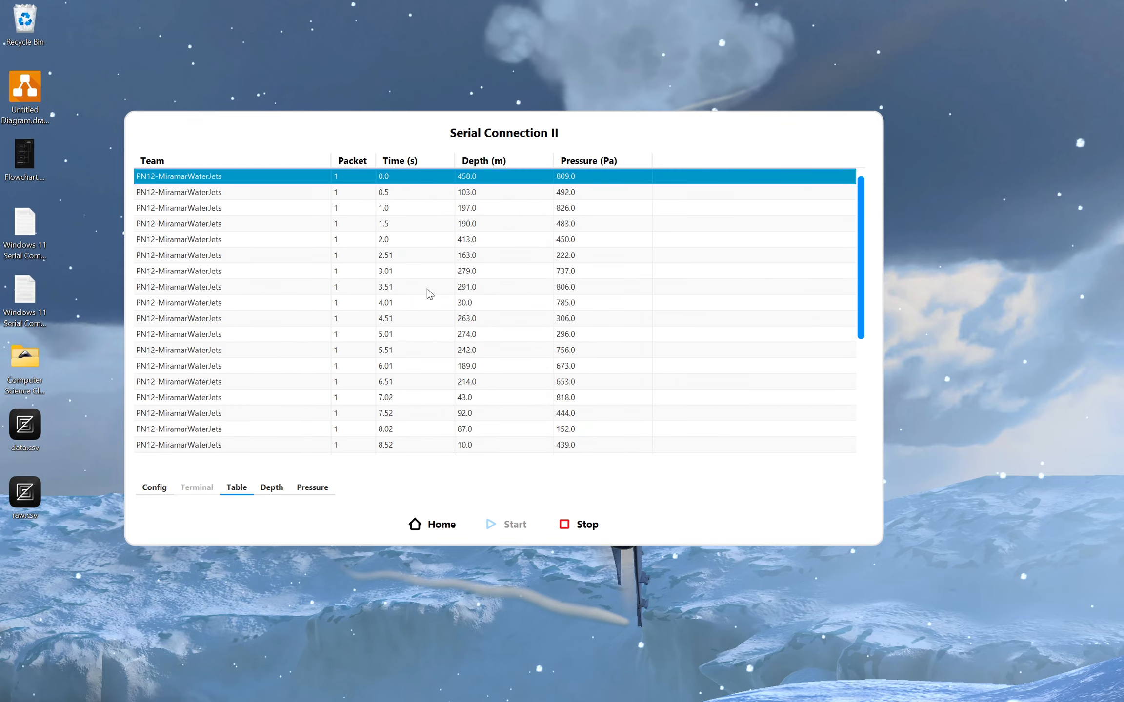
Step: Move the Depth (m) column behind Pressure (Pa) in the data table and look through the received rows
{"action": "left_click_drag", "start_coordinate": [511, 160], "coordinate": [619, 165]}
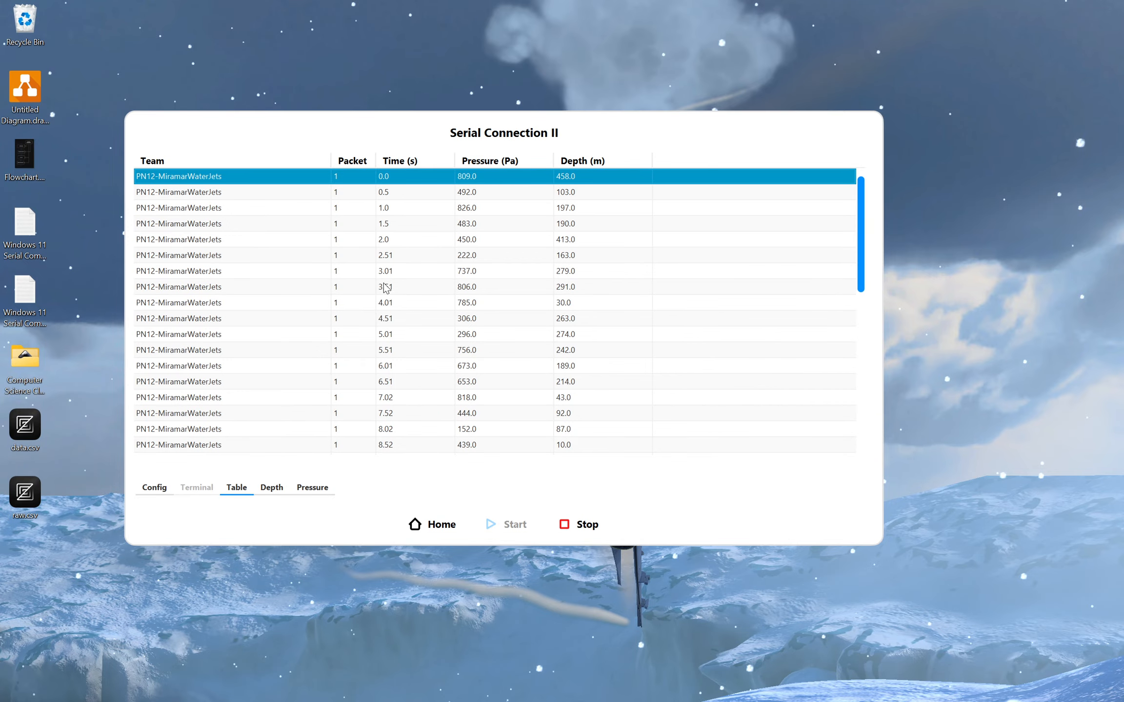
{"action": "scroll", "coordinate": [489, 221], "scroll_direction": "down", "scroll_amount": 3}
{"action": "scroll", "coordinate": [494, 216], "scroll_direction": "up", "scroll_amount": 4}
{"action": "scroll", "coordinate": [600, 238], "scroll_direction": "down", "scroll_amount": 5}
{"action": "scroll", "coordinate": [595, 273], "scroll_direction": "down", "scroll_amount": 4}
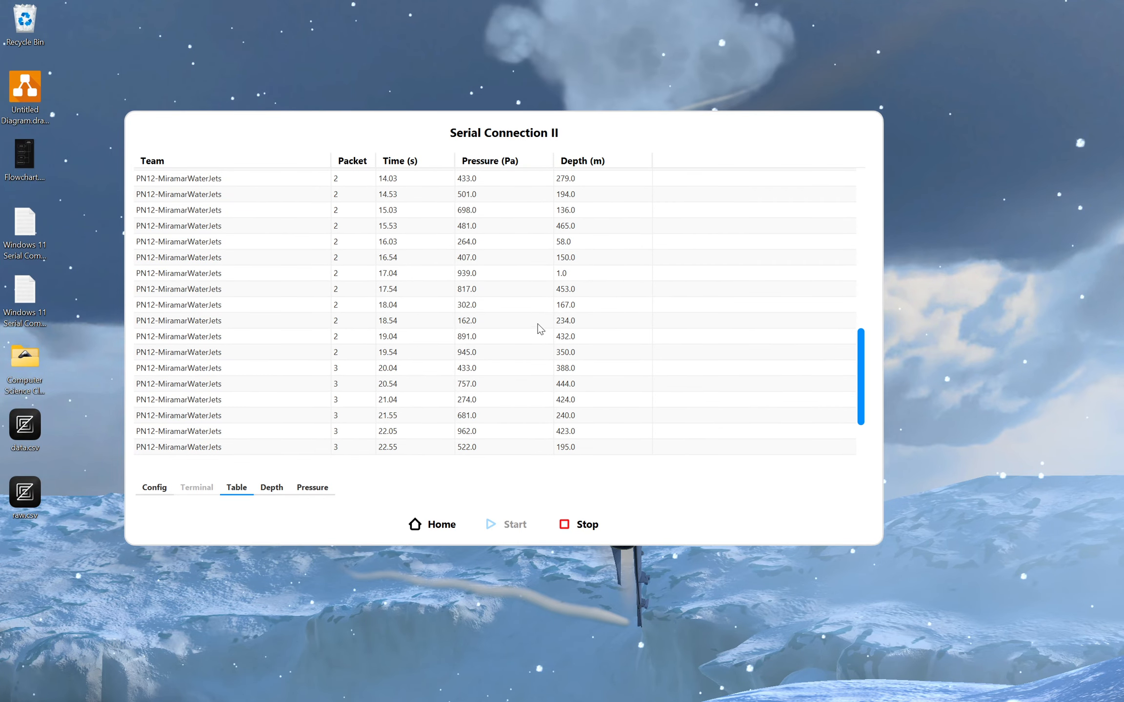
{"action": "scroll", "coordinate": [539, 326], "scroll_direction": "up", "scroll_amount": 9}
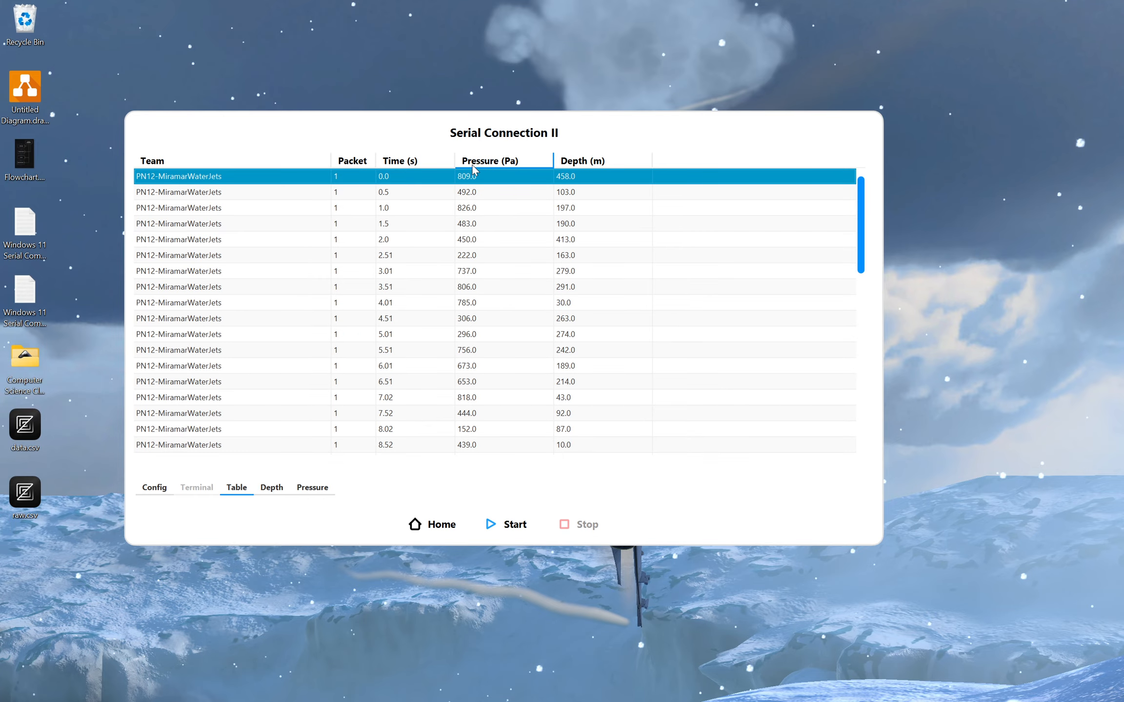
Step: Compare the plotted profiles in the Depth and Pressure charts
{"action": "left_click", "coordinate": [281, 489]}
{"action": "left_click", "coordinate": [316, 488]}
{"action": "left_click", "coordinate": [279, 487]}
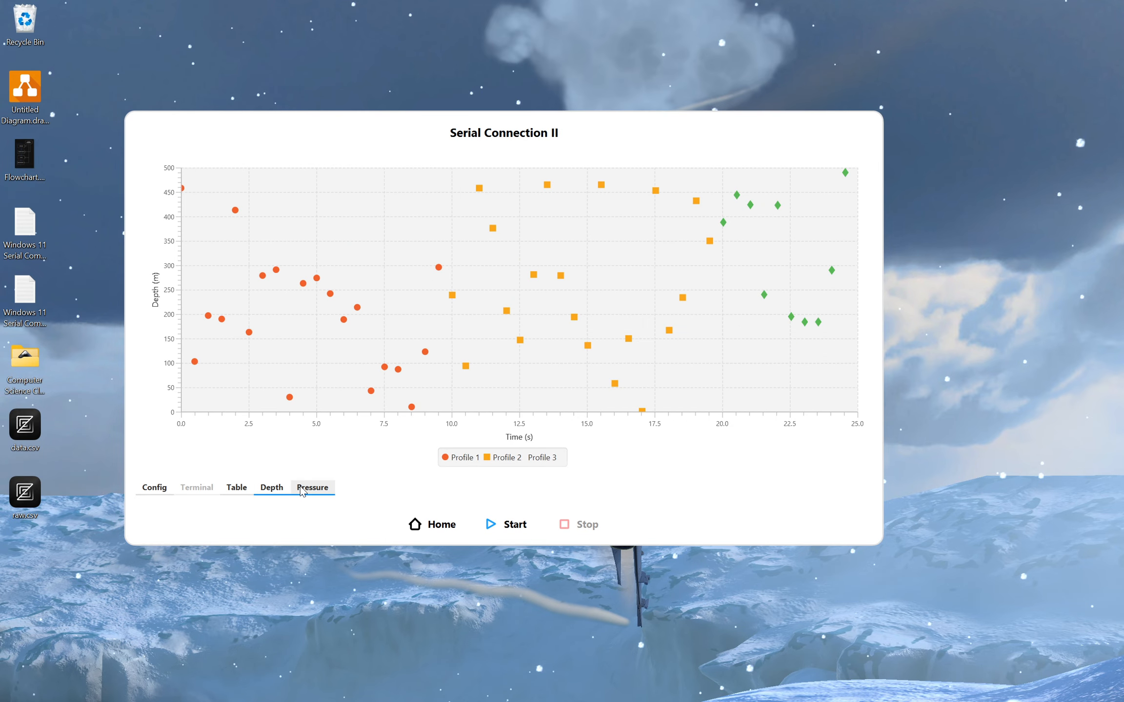
{"action": "left_click", "coordinate": [304, 488]}
{"action": "left_click", "coordinate": [271, 488]}
{"action": "left_click", "coordinate": [308, 488]}
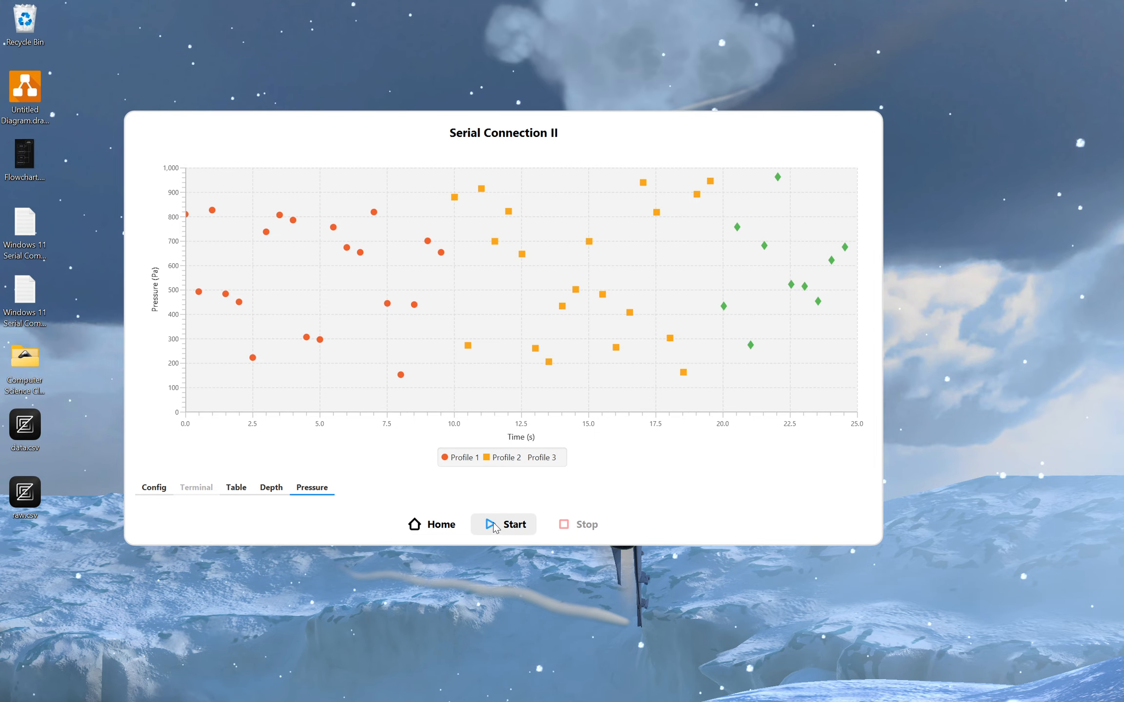
Step: Look through all table rows of the transfer and revisit the Depth and Pressure charts
{"action": "left_click", "coordinate": [237, 488]}
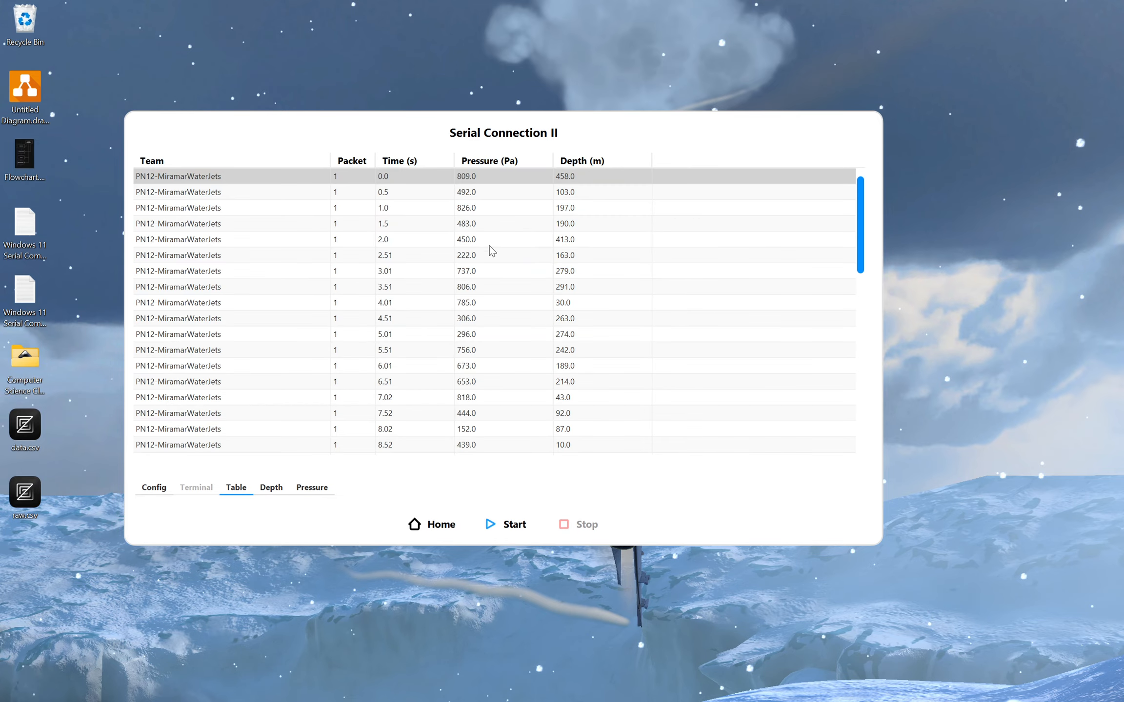
{"action": "scroll", "coordinate": [410, 259], "scroll_direction": "down", "scroll_amount": 10}
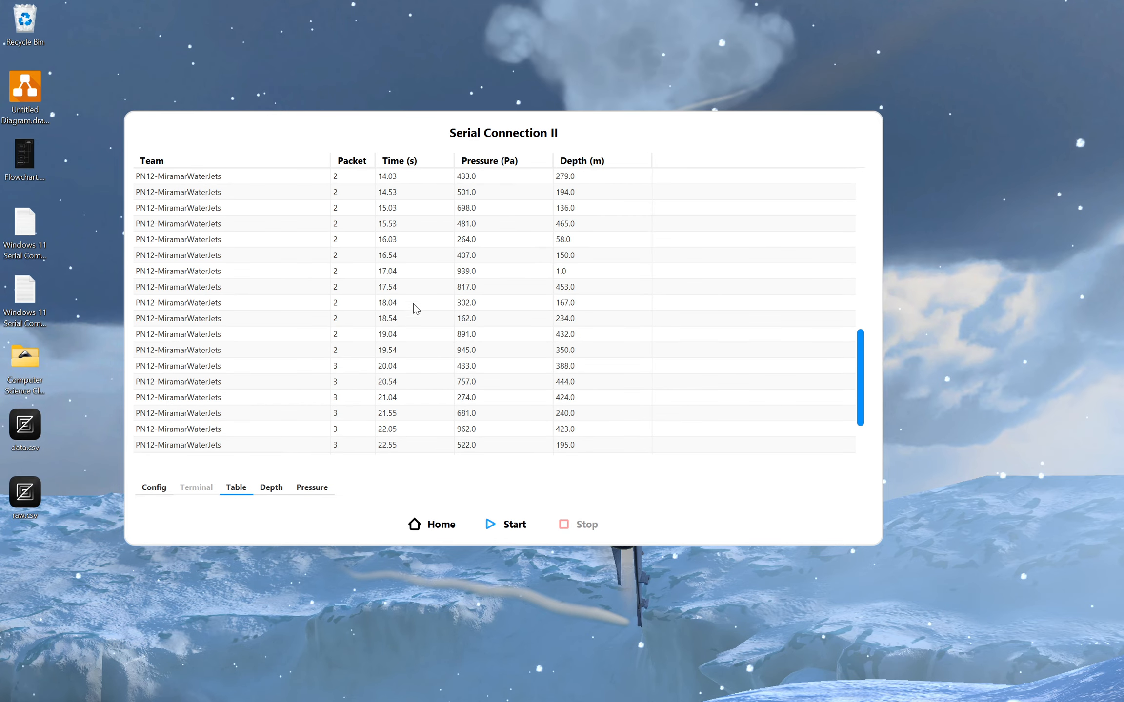
{"action": "scroll", "coordinate": [505, 376], "scroll_direction": "up", "scroll_amount": 10}
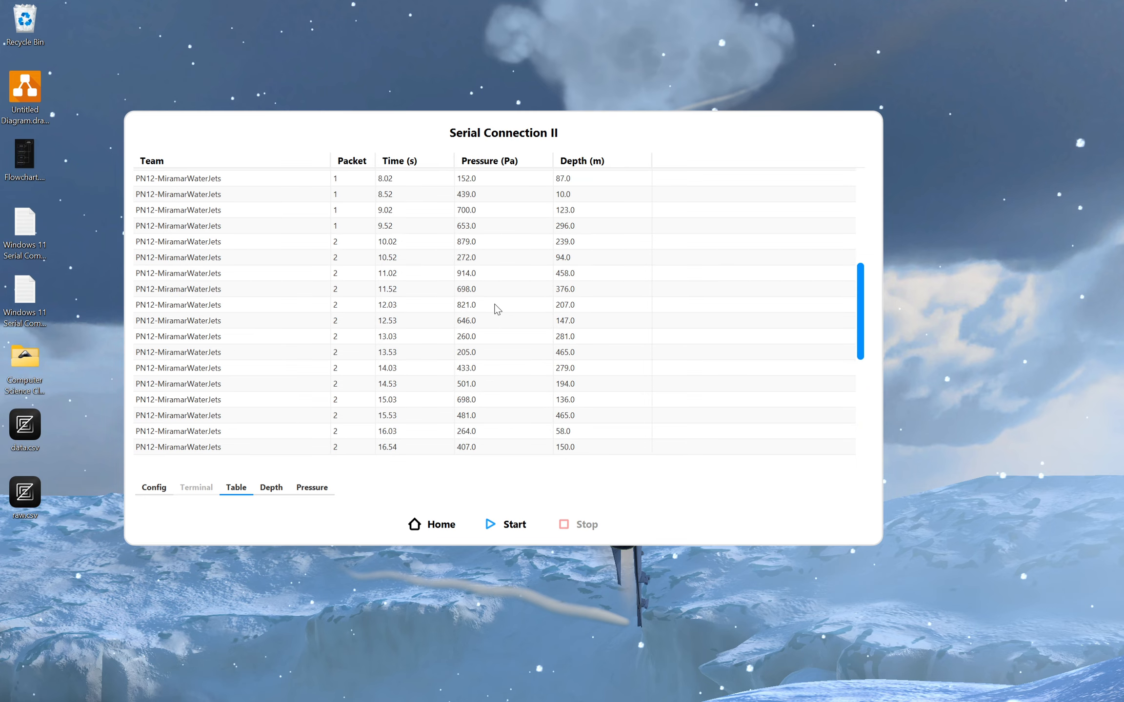
{"action": "left_click", "coordinate": [271, 488]}
{"action": "left_click", "coordinate": [308, 489]}
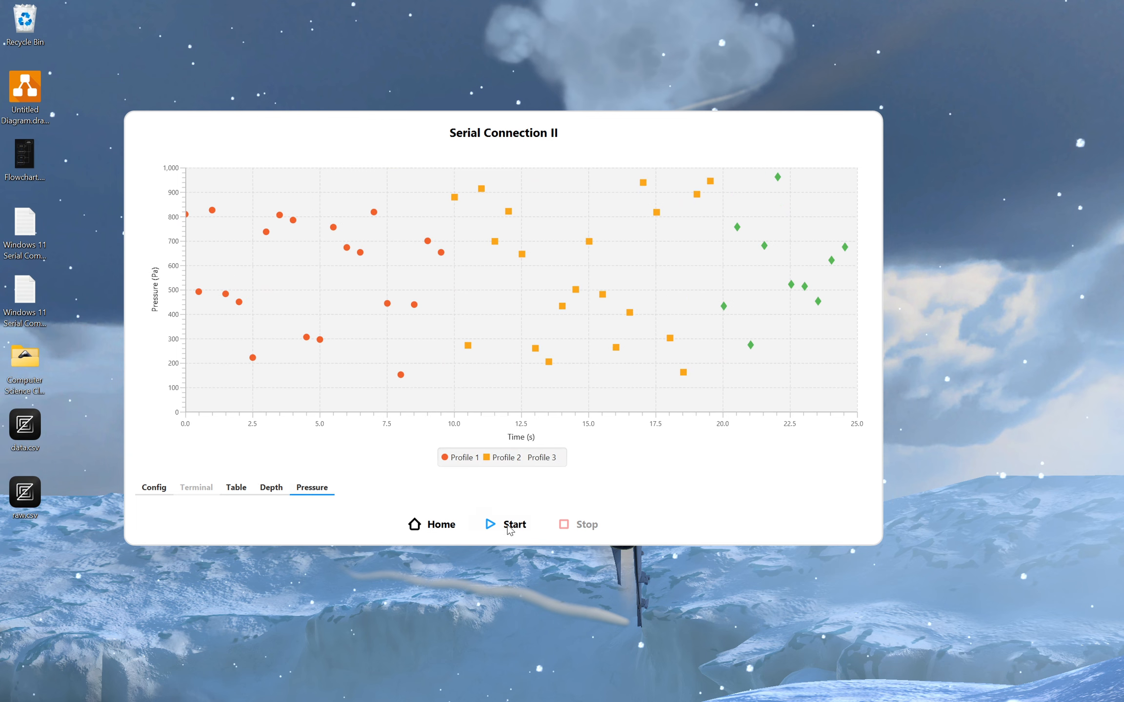
Step: Start another data transfer and follow it in the Depth chart and the data table
{"action": "left_click", "coordinate": [508, 525]}
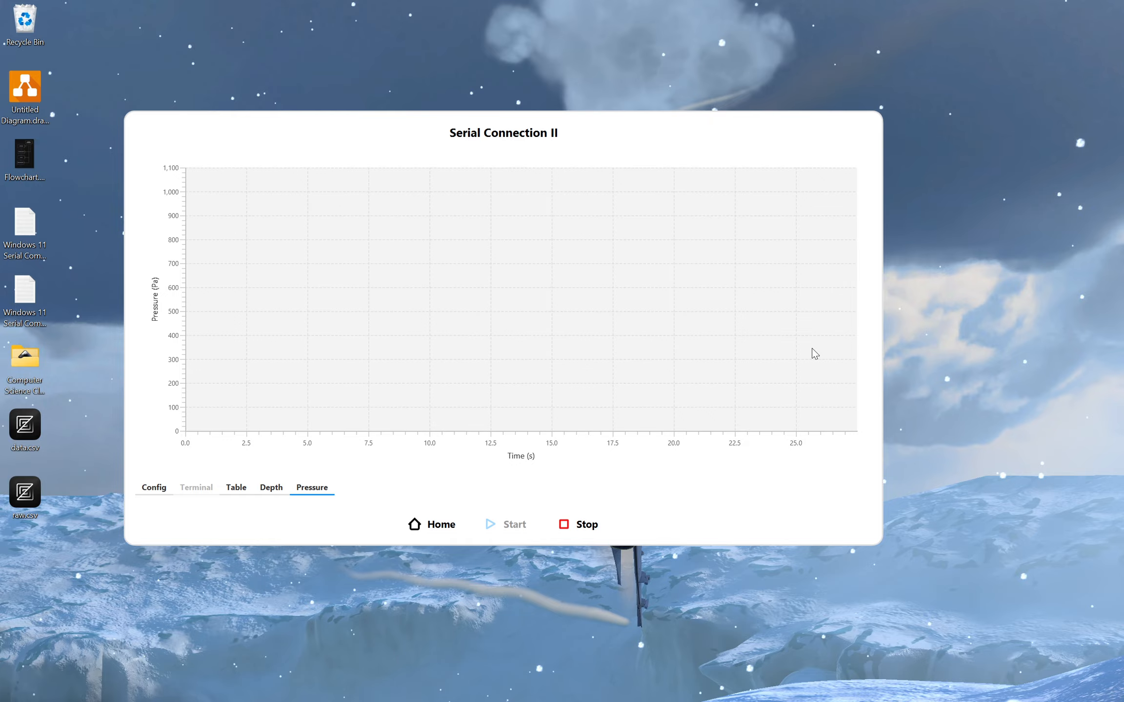
{"action": "left_click", "coordinate": [271, 488]}
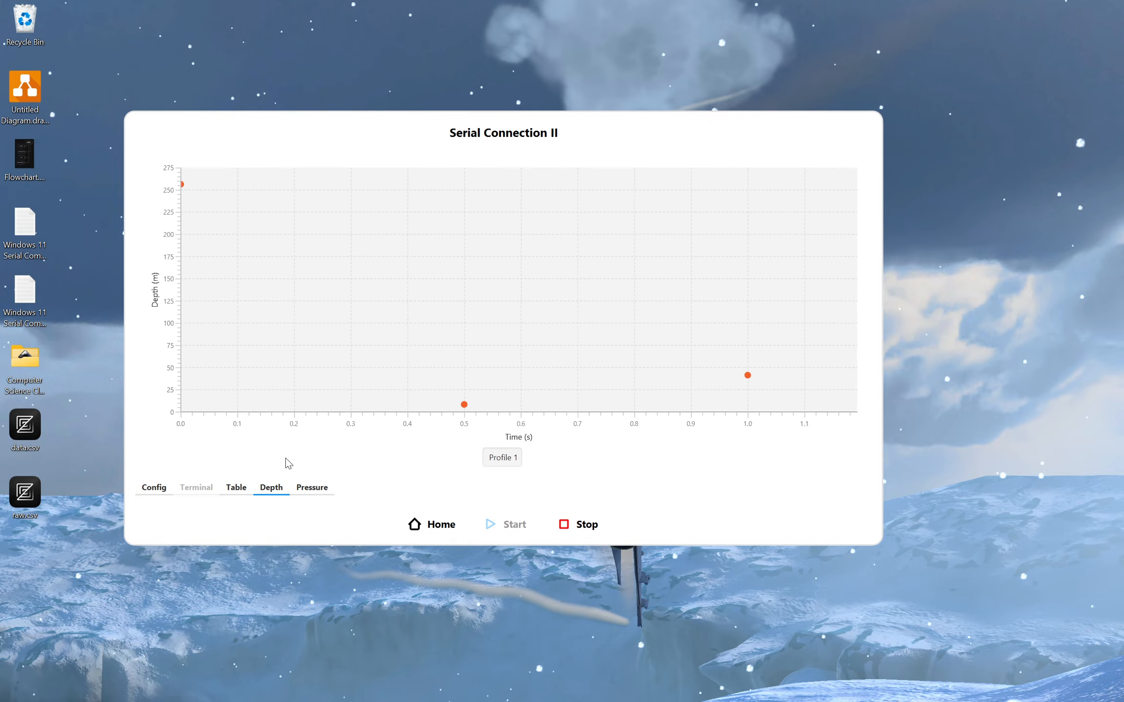
{"action": "left_click", "coordinate": [236, 488]}
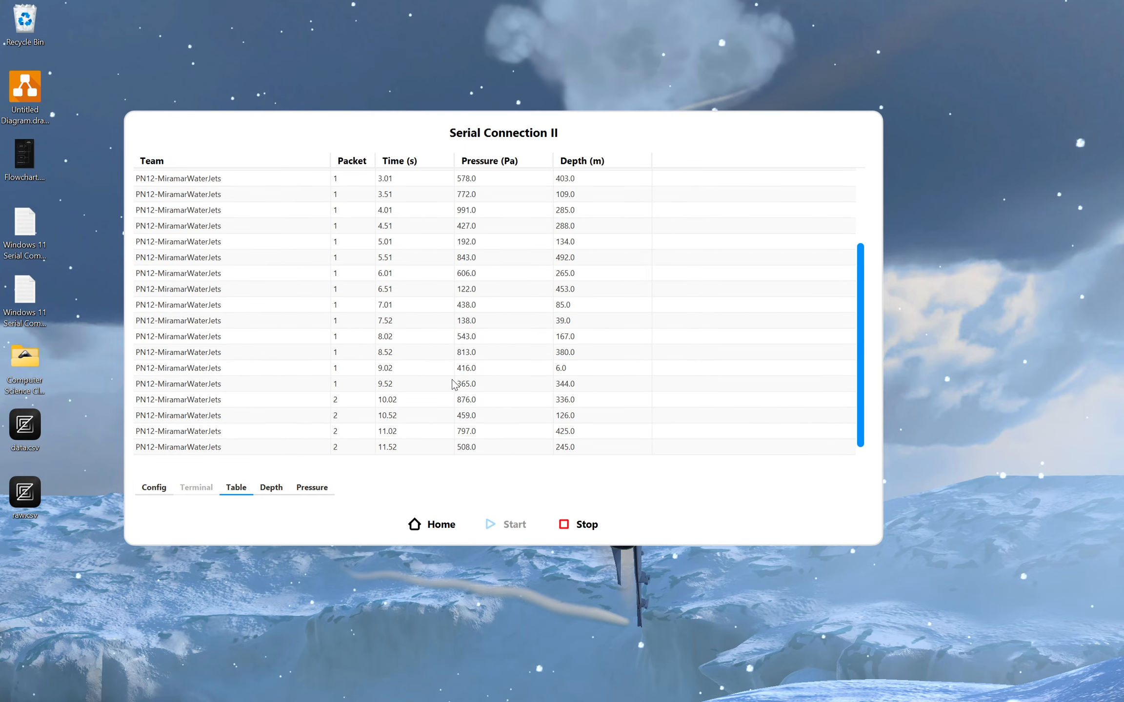
{"action": "left_click", "coordinate": [270, 488]}
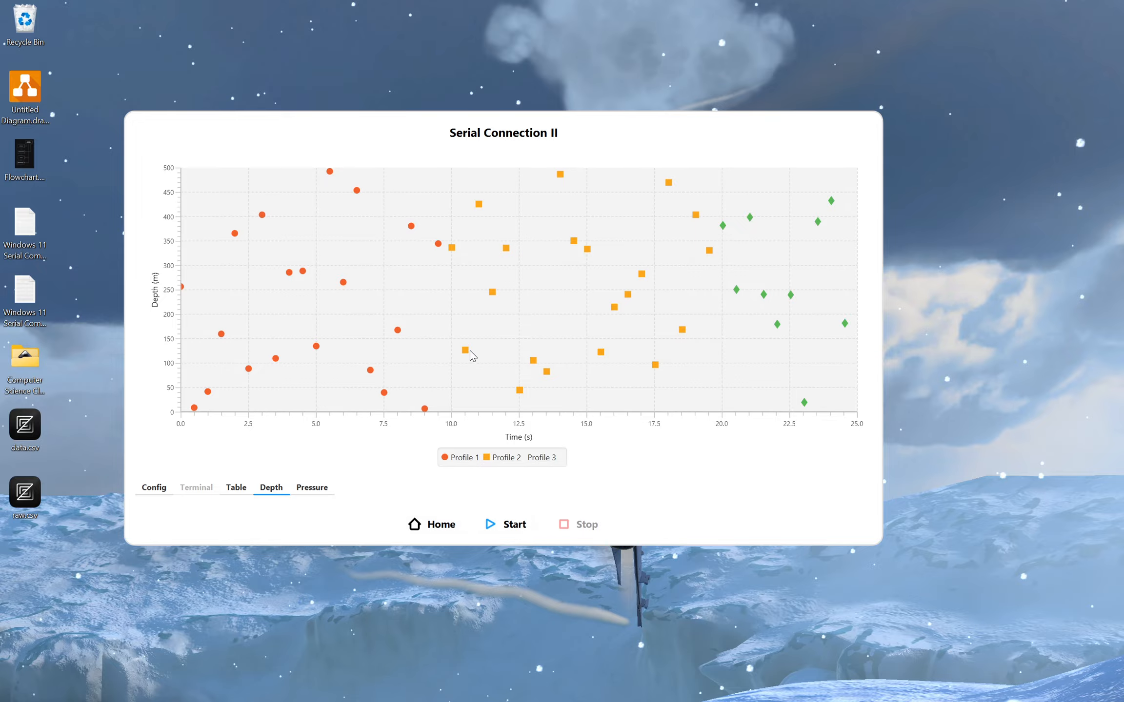
Step: Quit Float Data Visualizer from the connections list and switch to the project's GitHub page in the browser
{"action": "left_click", "coordinate": [423, 524]}
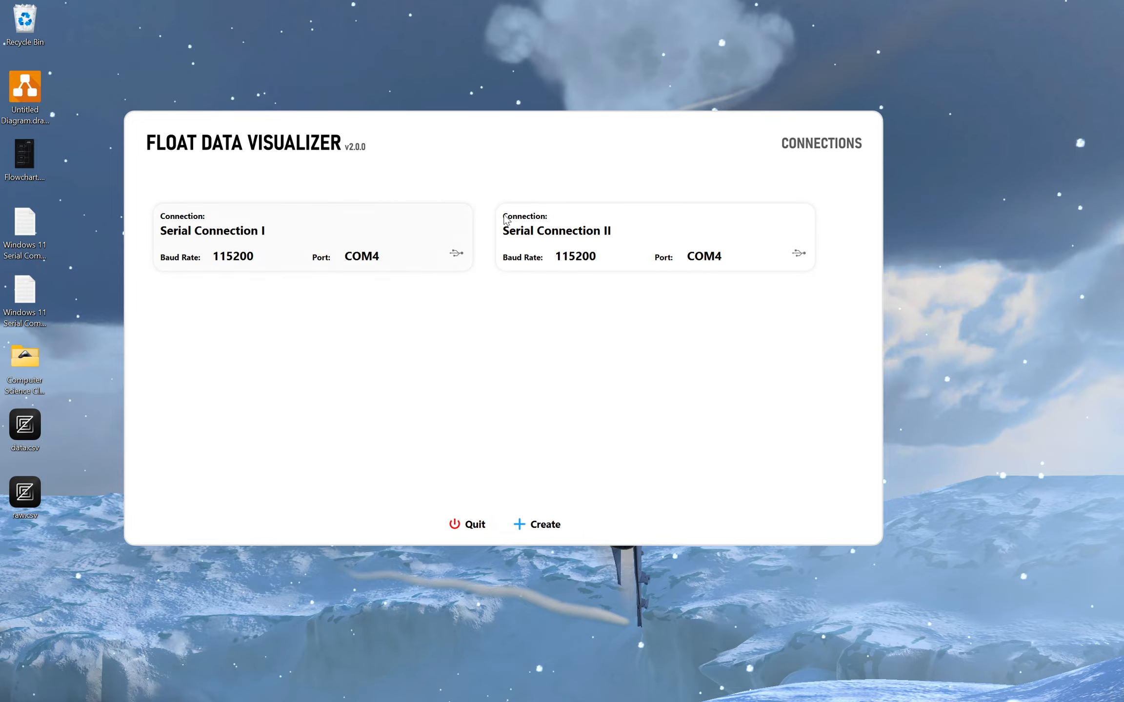
{"action": "left_click", "coordinate": [472, 526]}
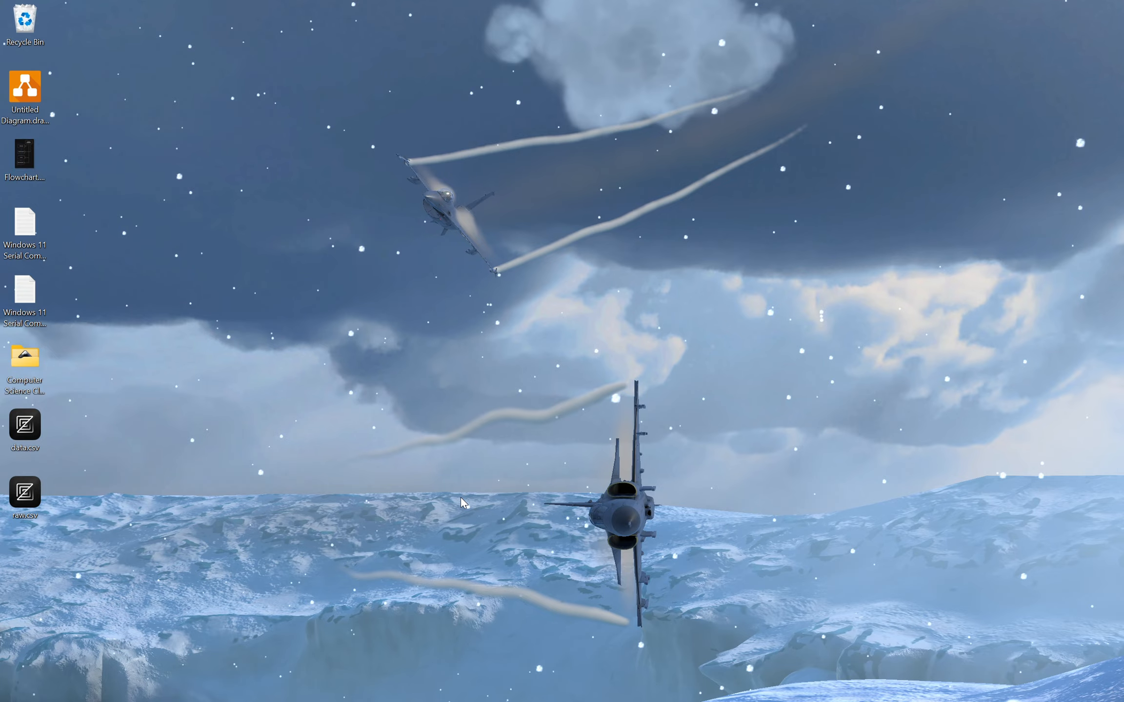
{"action": "key", "text": "alt+Tab"}
{"action": "key", "text": "alt+Tab"}
{"action": "key", "text": "alt+Tab"}
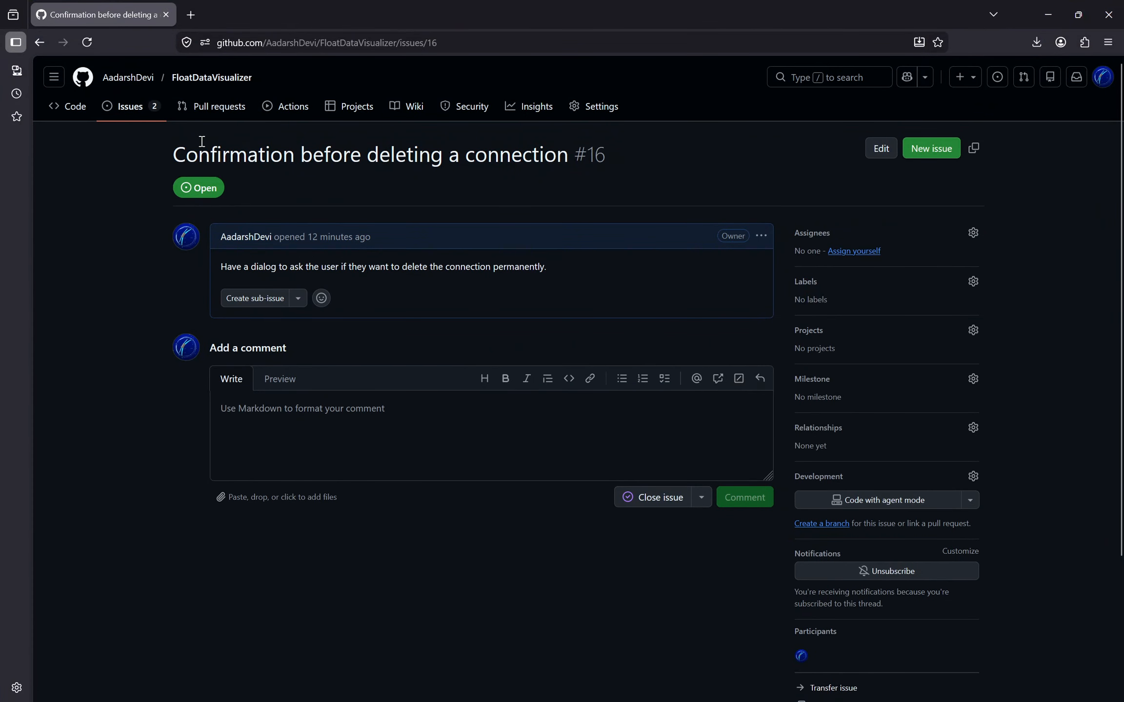
Step: View the FloatDataVisualizer repository's issues list and open its Releases page from the repository's main page
{"action": "left_click", "coordinate": [122, 107]}
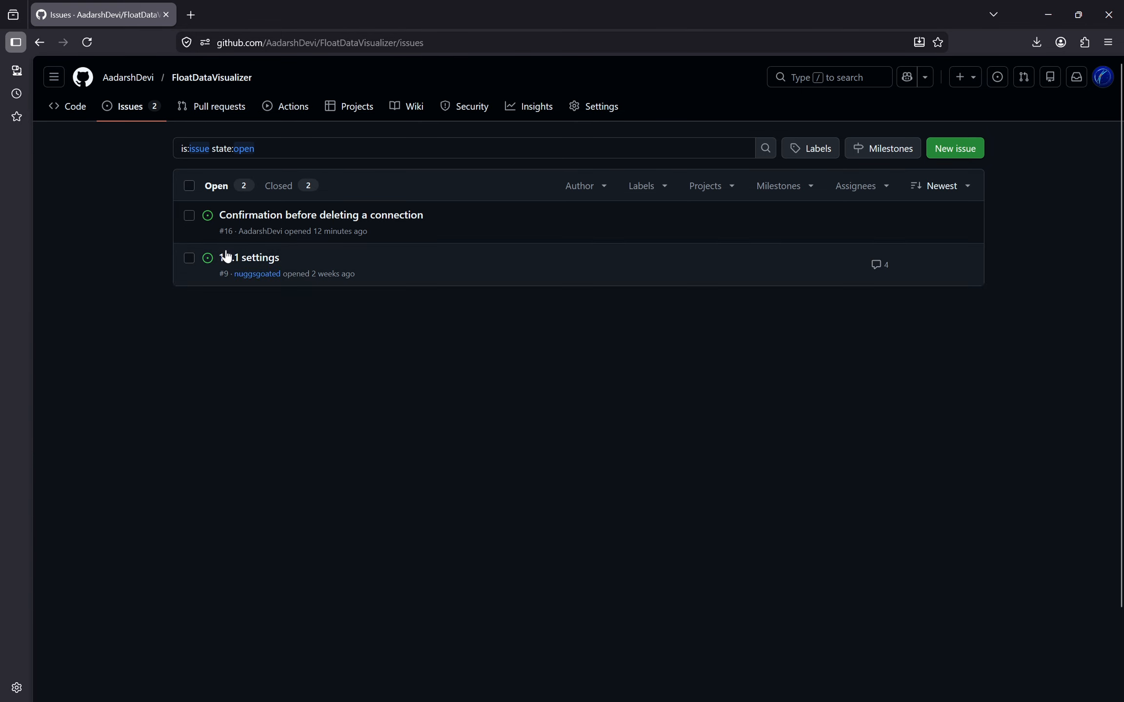
{"action": "left_click", "coordinate": [178, 78]}
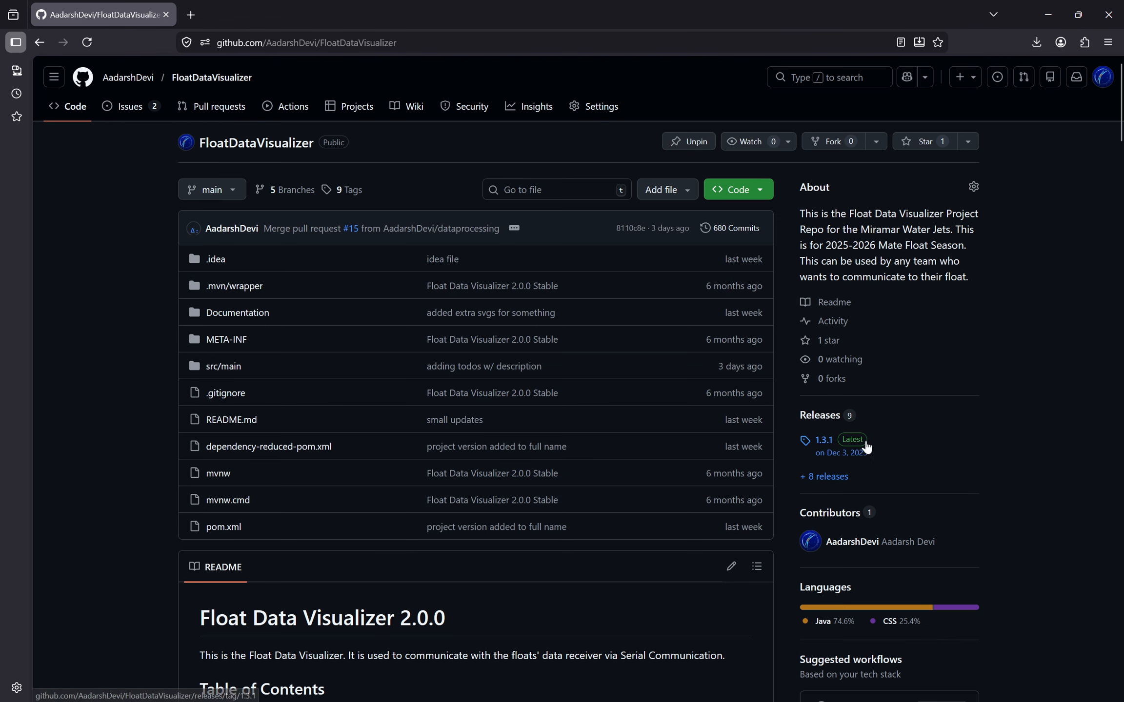
{"action": "left_click", "coordinate": [815, 416]}
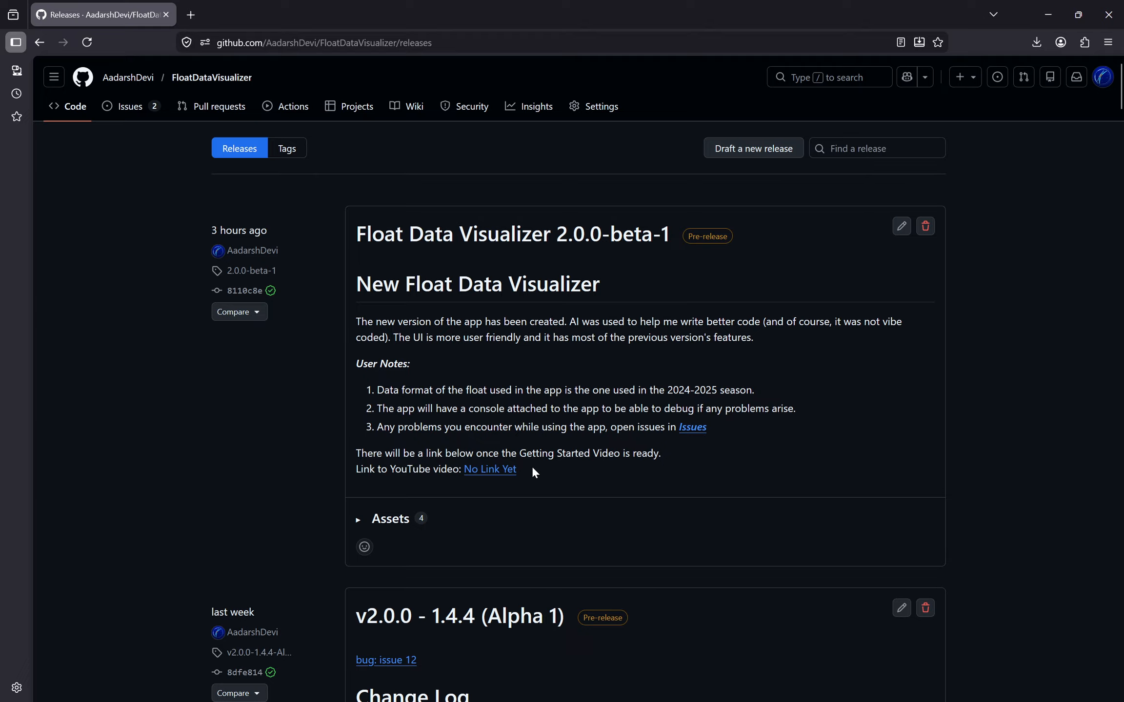
Step: Highlight the No Link Yet placeholder for the YouTube video in the Float Data Visualizer 2.0.0-beta-1 release notes
{"action": "left_click_drag", "start_coordinate": [518, 470], "coordinate": [468, 472]}
{"action": "left_click", "coordinate": [372, 471]}
{"action": "left_click_drag", "start_coordinate": [367, 471], "coordinate": [439, 471]}
{"action": "left_click_drag", "start_coordinate": [554, 477], "coordinate": [464, 472]}
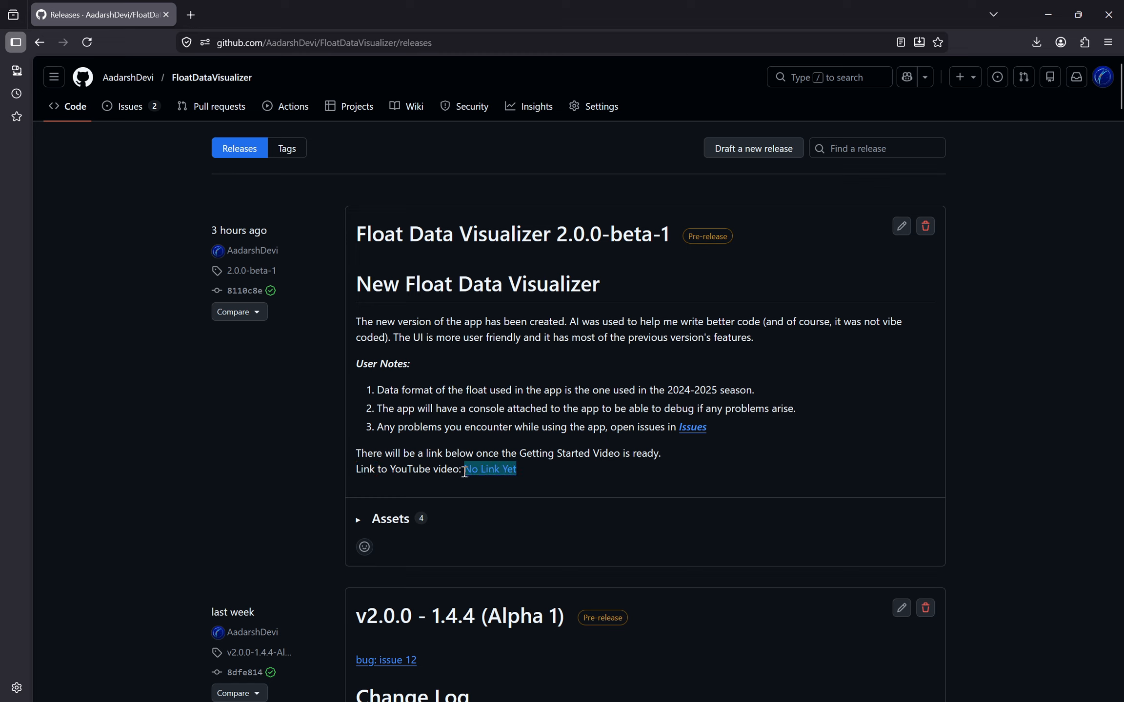
{"action": "left_click", "coordinate": [540, 469]}
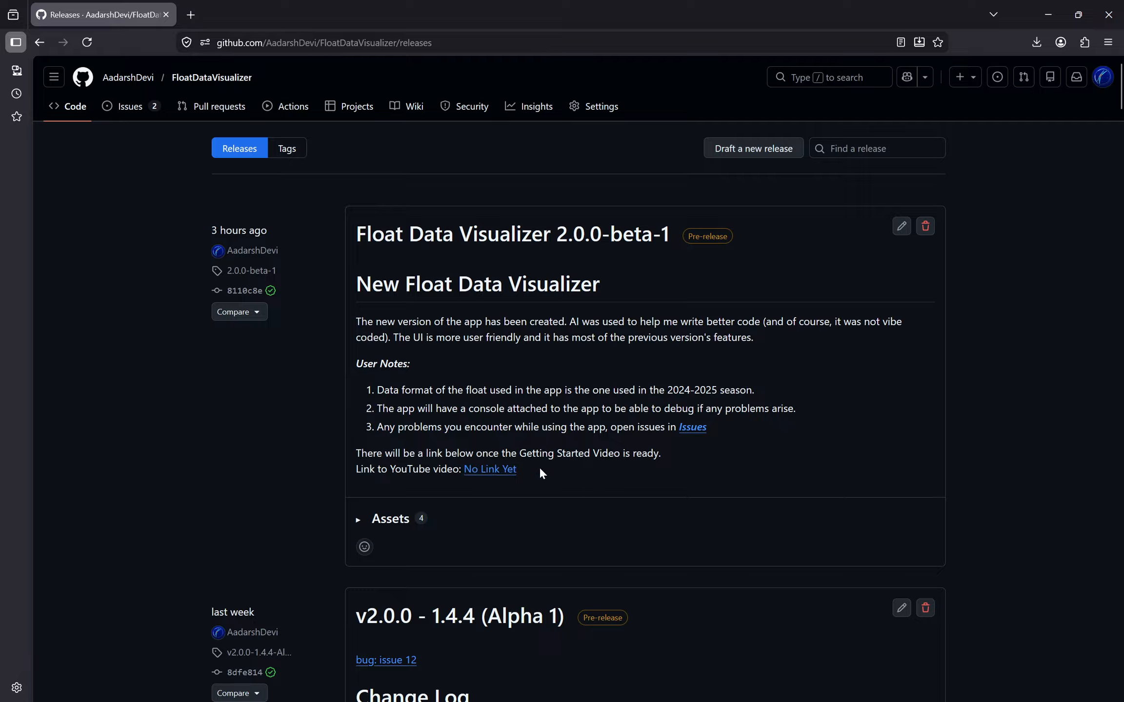
{"action": "left_click_drag", "start_coordinate": [545, 467], "coordinate": [464, 472]}
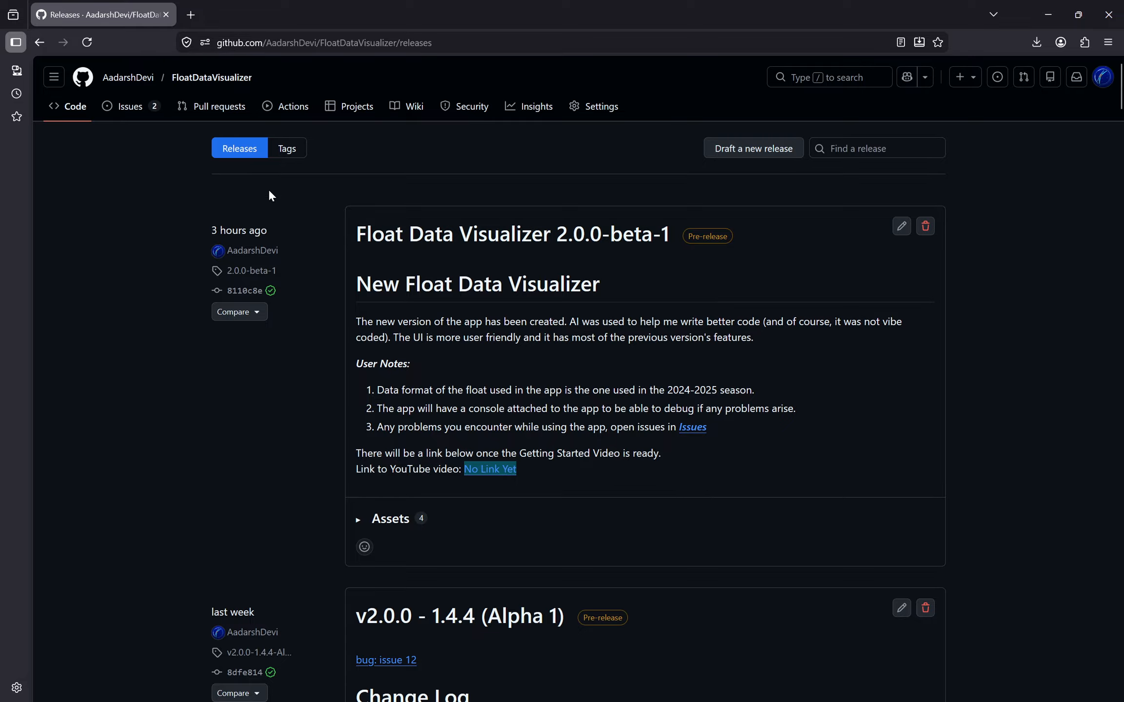
Step: Show the repository's open issues again and switch to OBS Studio
{"action": "left_click", "coordinate": [132, 109]}
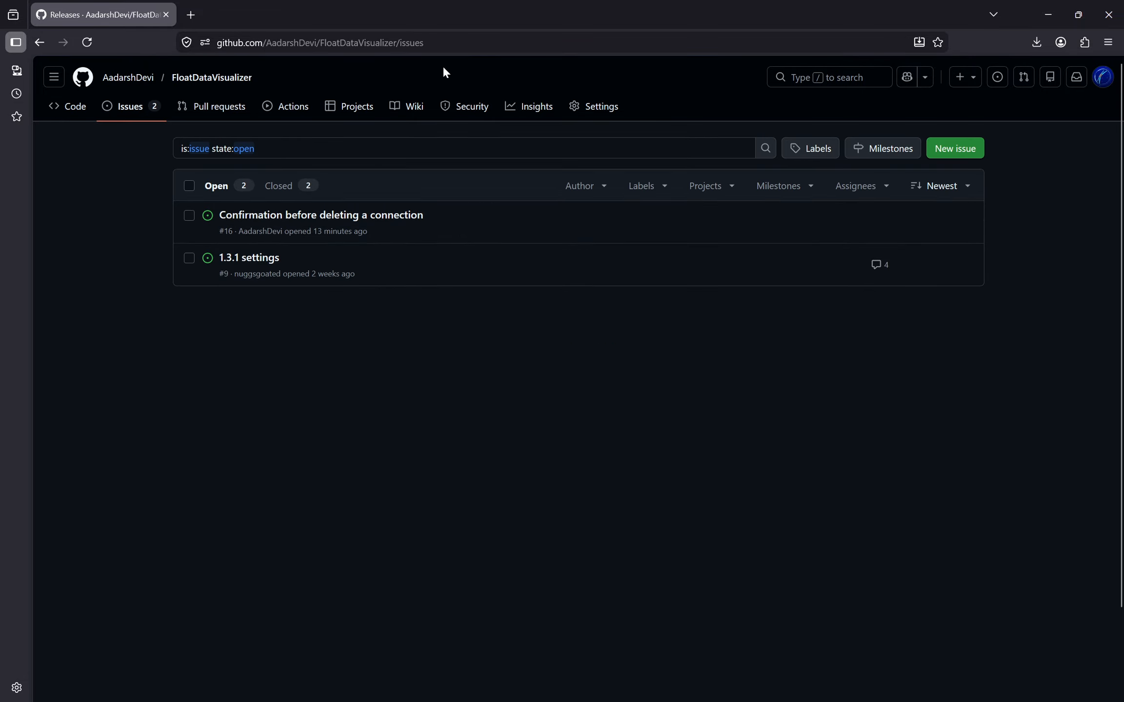
{"action": "left_click", "coordinate": [446, 43]}
{"action": "left_click", "coordinate": [439, 511]}
{"action": "key", "text": "alt+Tab"}
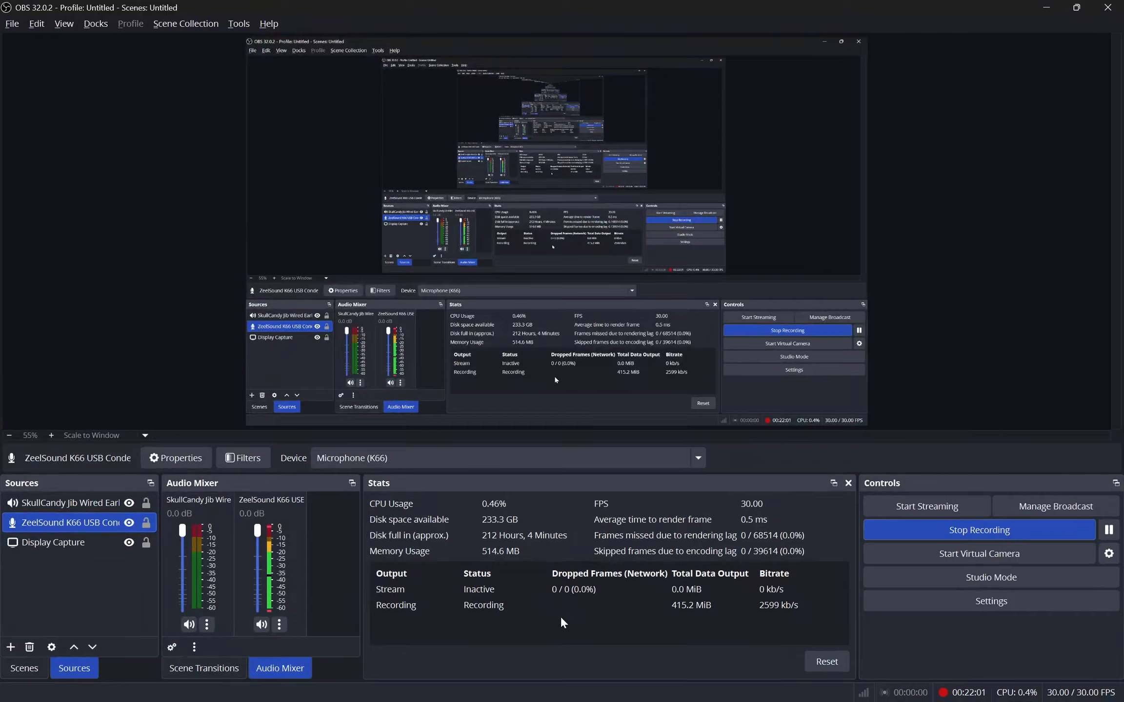